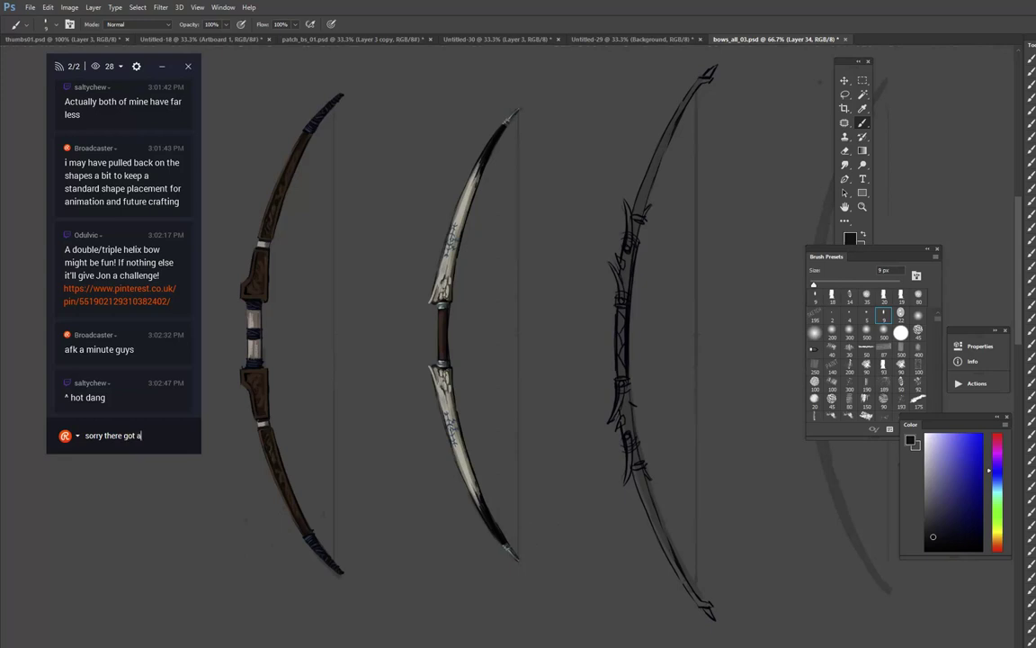
Step: Send "sorry there got a phone call" to all chats and sample the canvas grey as the brush colour
key(BackSpace)
text(a phone call)
key(Return)
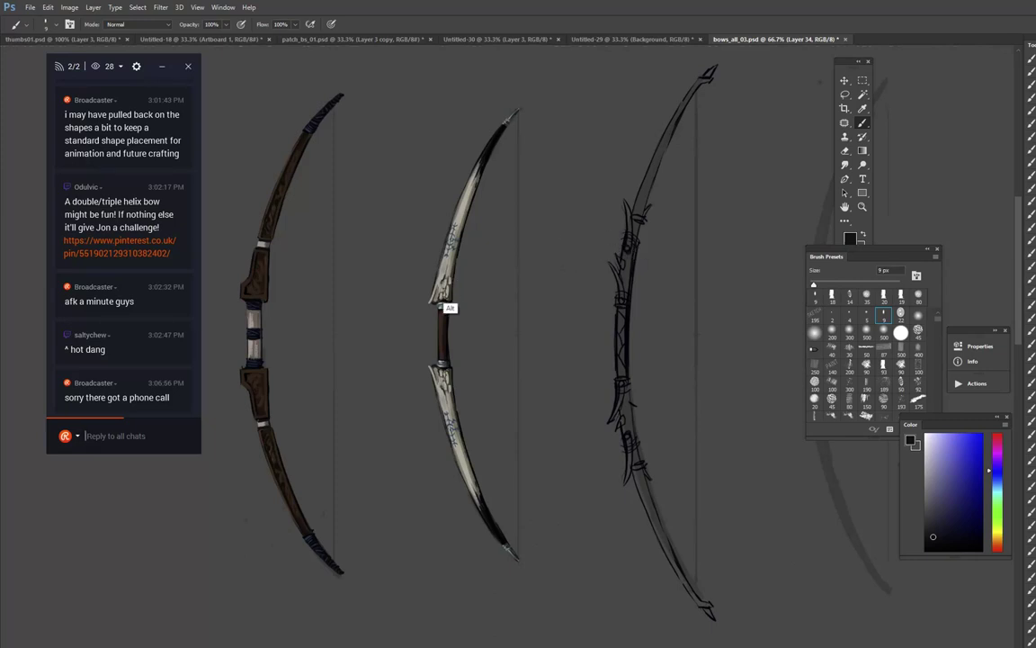
alt+click(580, 253)
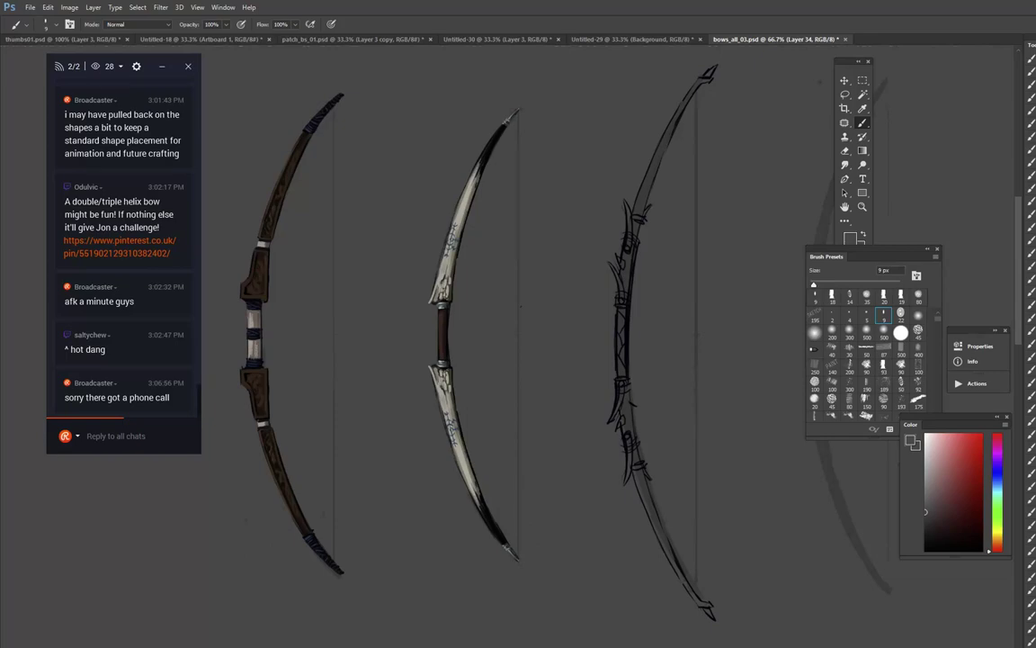
Step: Switch to Spotify, play "Rogue" from the second New retro wave playlist, and move the window away from the artwork
drag(0, 13, 696, 83)
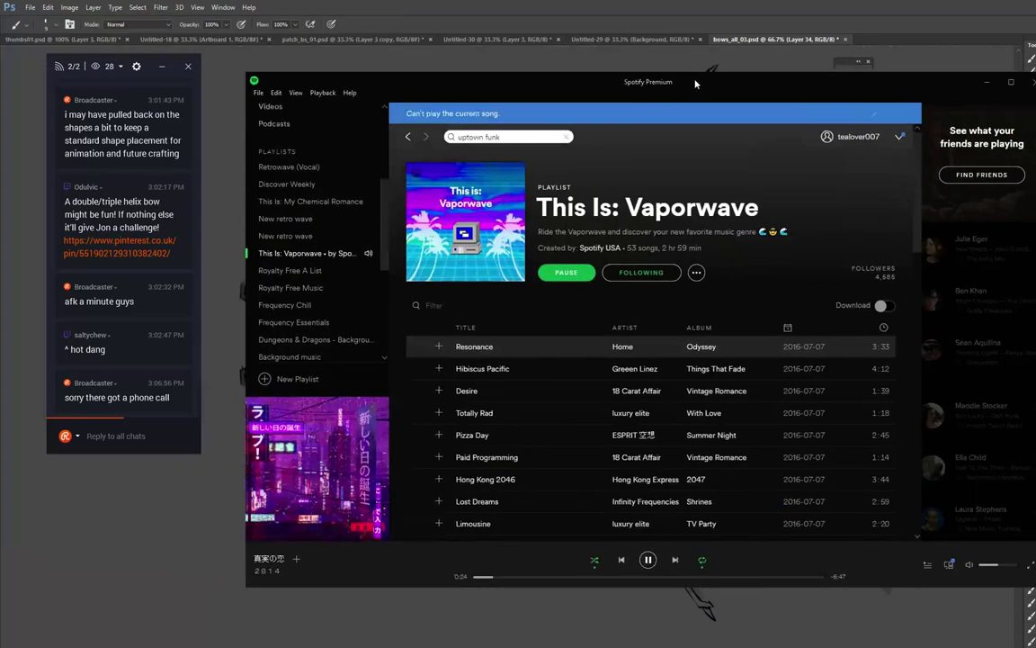
click(677, 562)
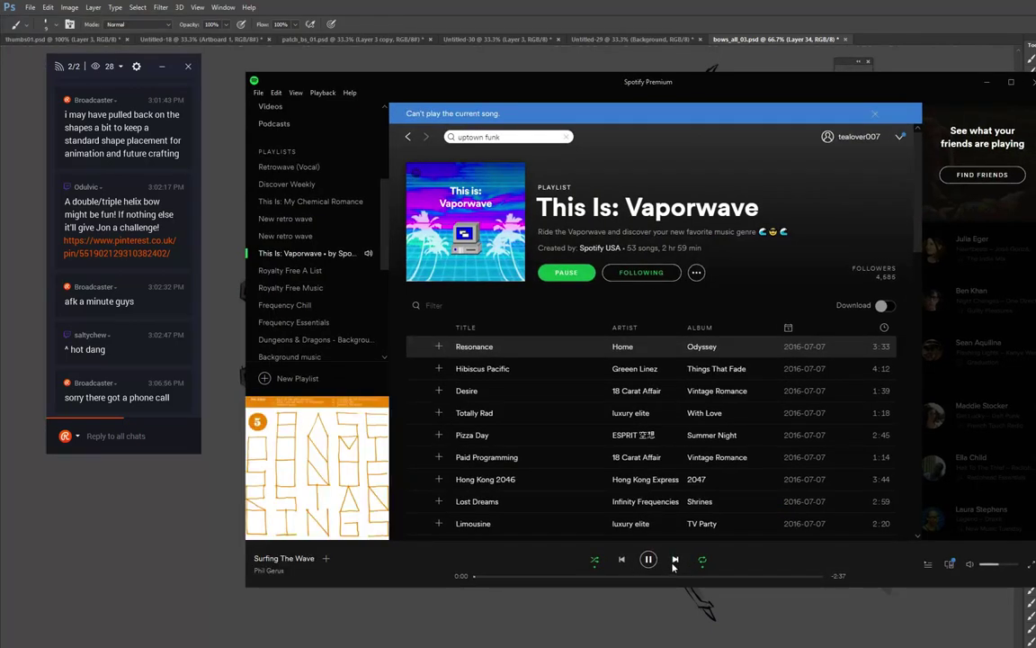
click(674, 562)
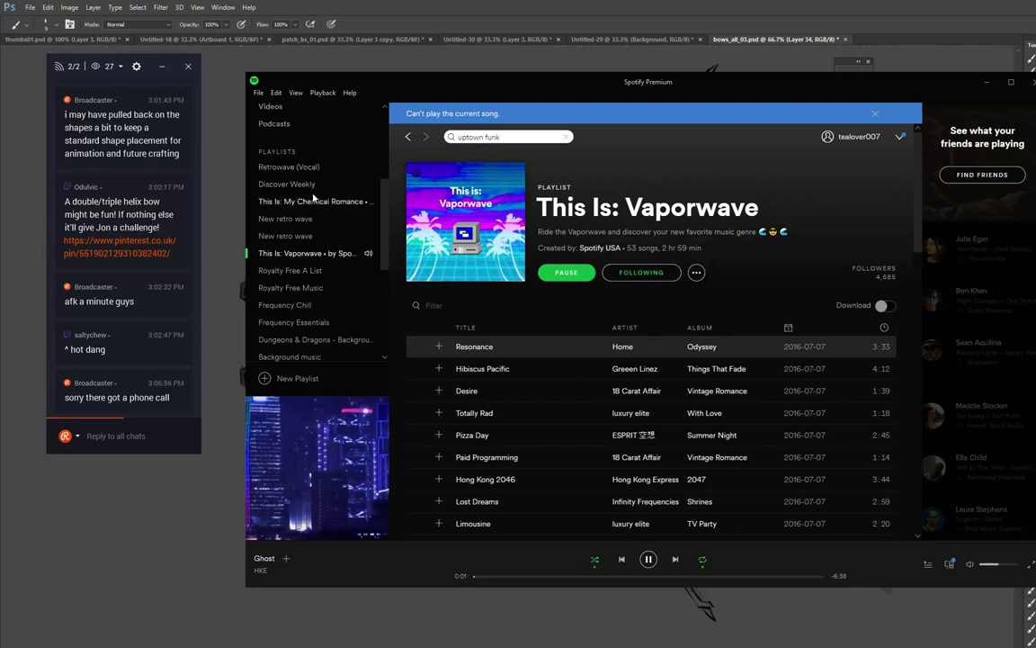
scroll(310, 197, up, 2)
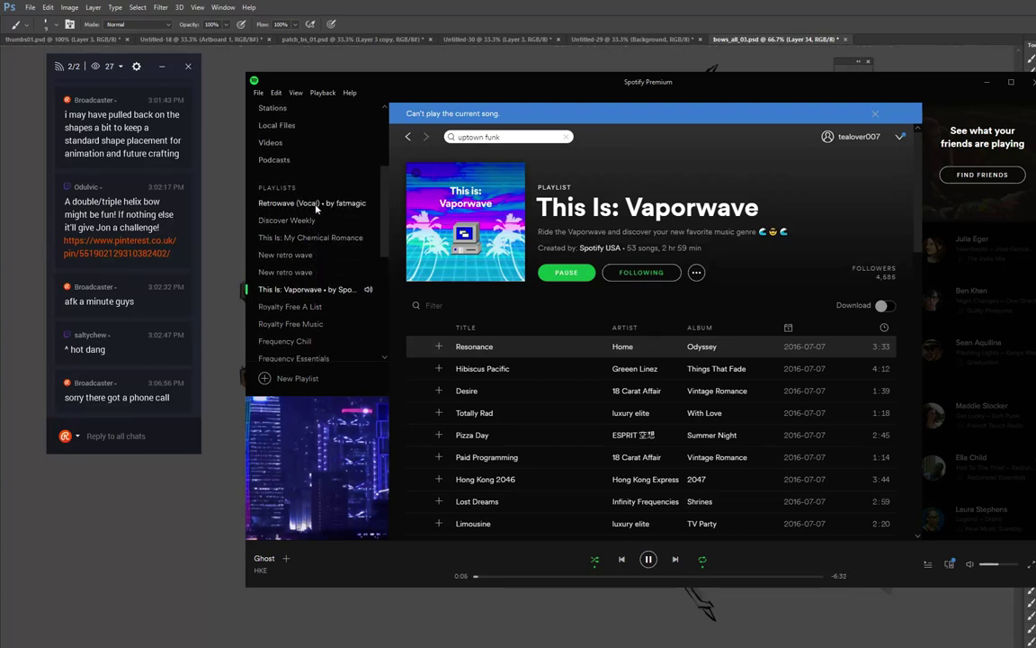
click(303, 274)
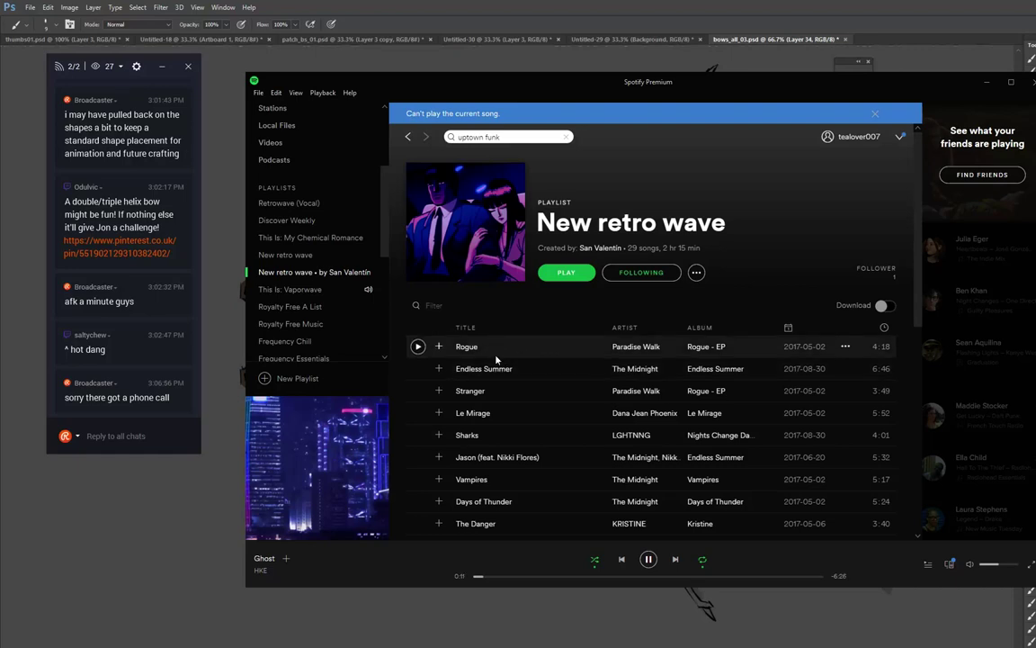
click(417, 347)
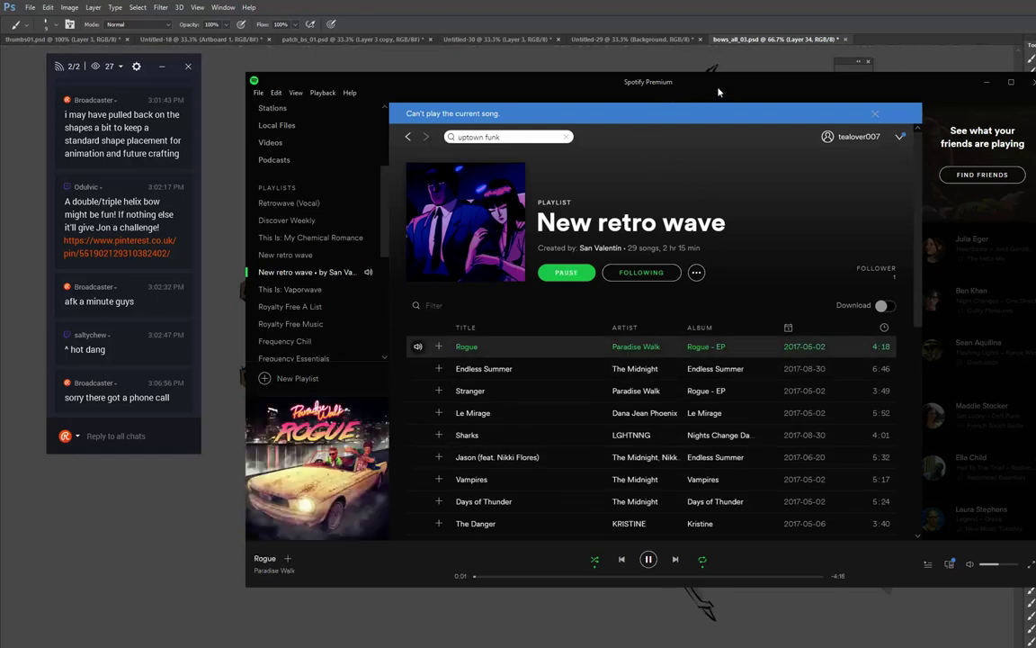
drag(719, 91, 0, 144)
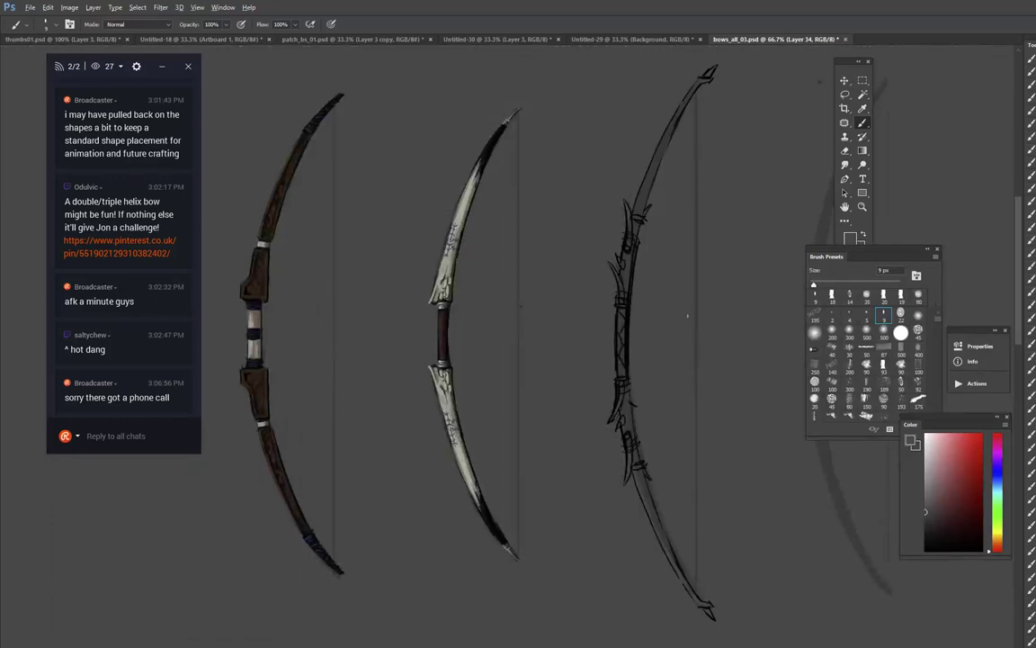
Step: Sample the middle bow's grip colour, choose a lighter reddish brown, and paint along the grip's left side
alt+click(443, 336)
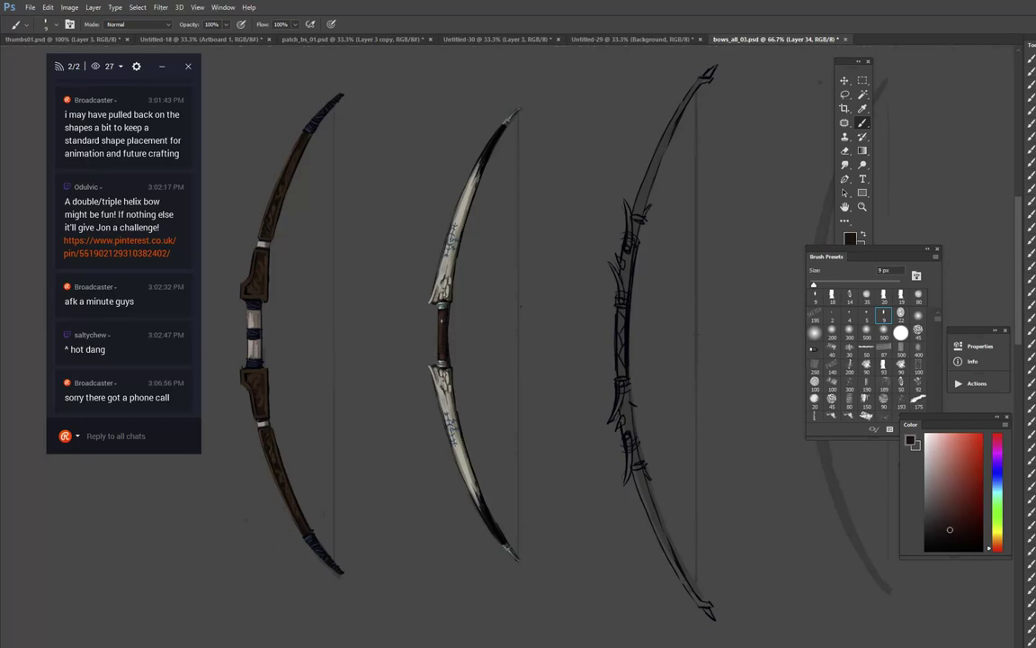
alt+click(440, 346)
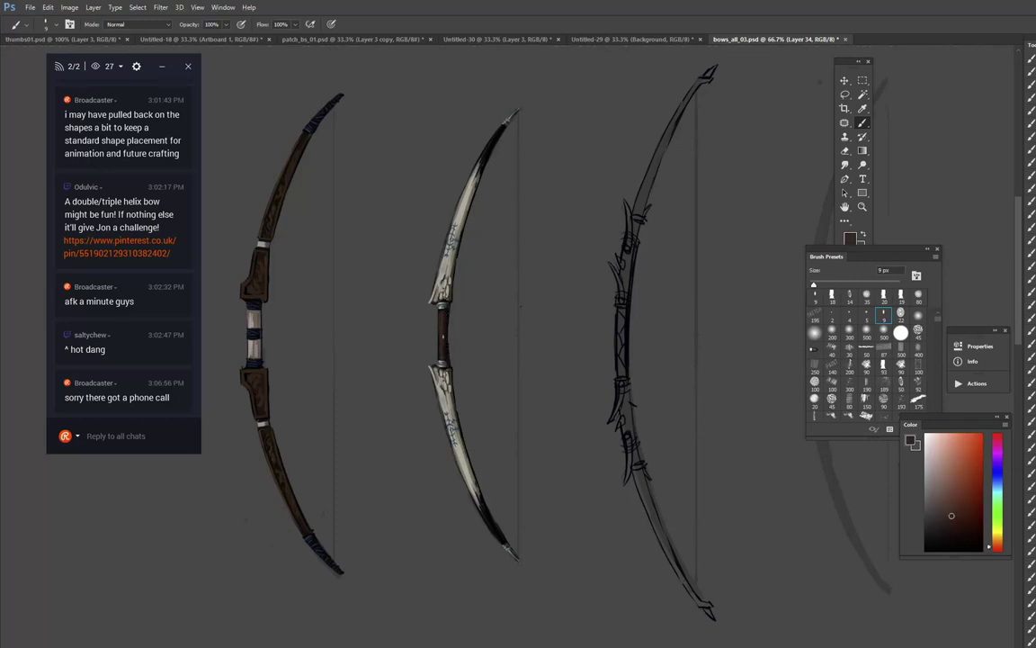
click(954, 492)
drag(438, 314, 439, 354)
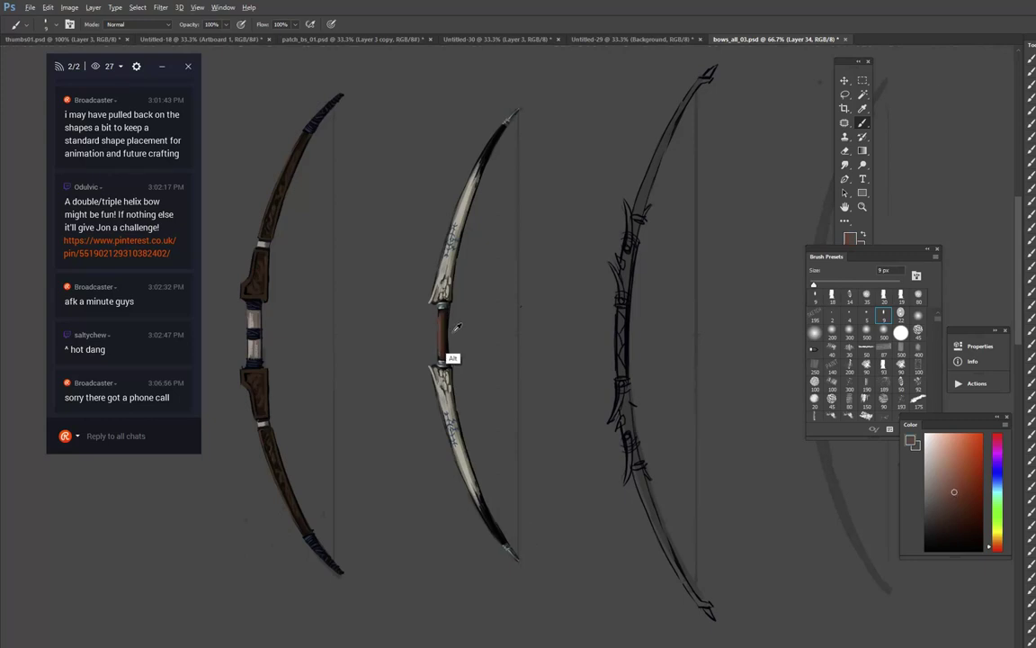
Step: Darken the right edge of the middle bow's grip with sampled black, and resample a dark grey
alt+click(409, 323)
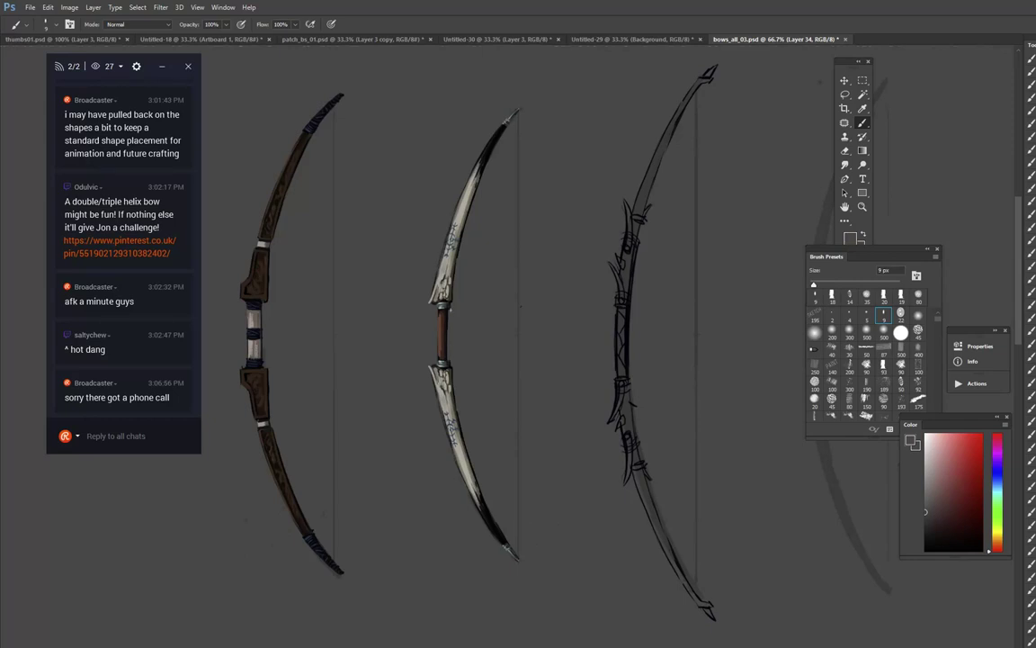
alt+click(447, 304)
drag(449, 307, 447, 338)
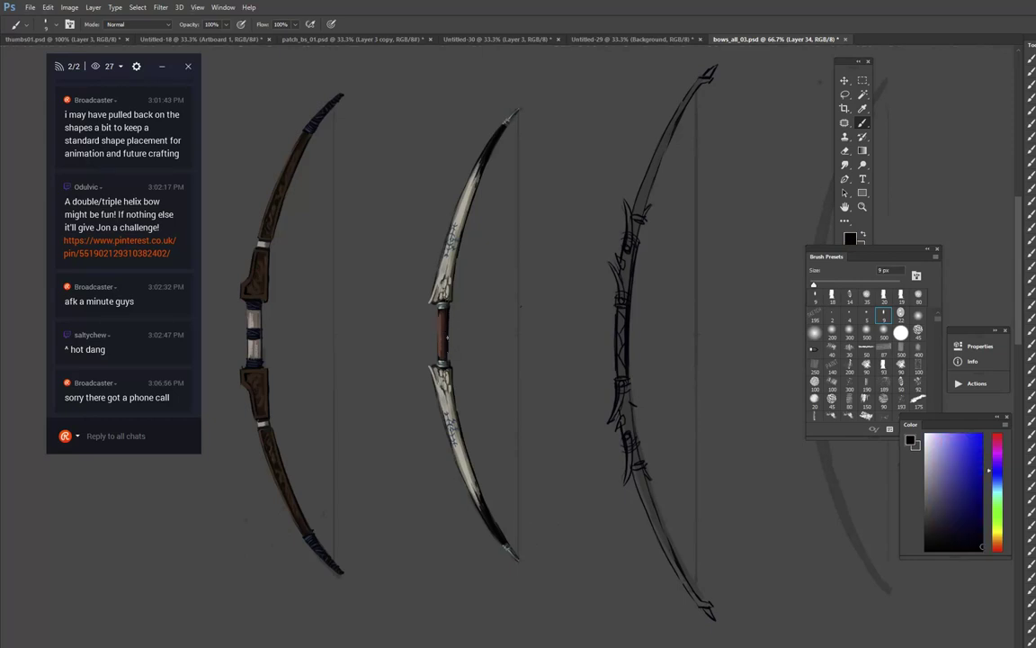
alt+click(402, 354)
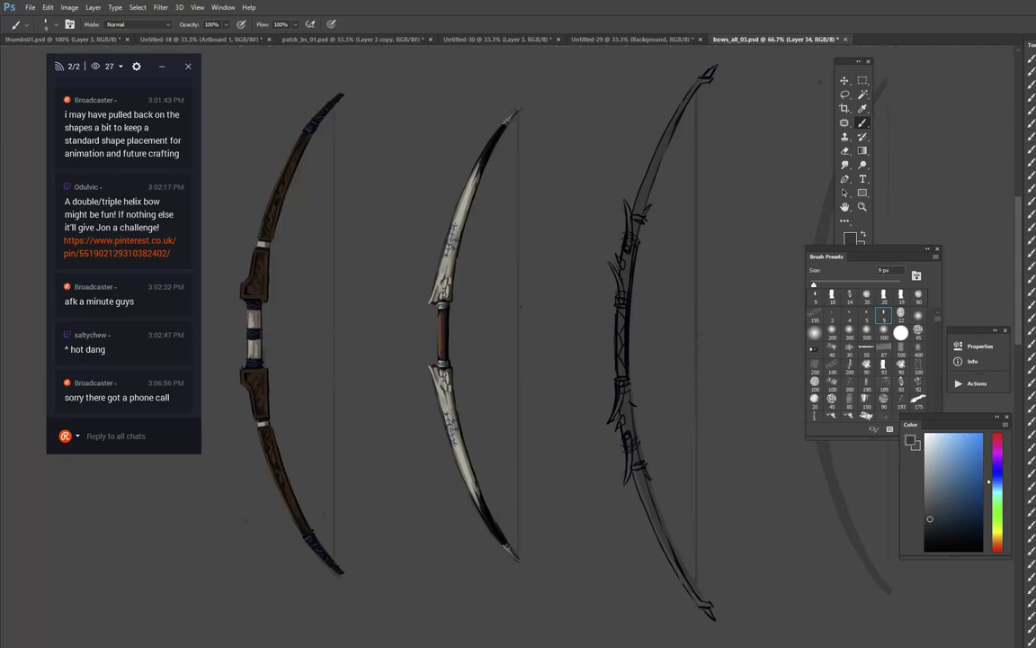
Step: Switch to the browser and look through the open inbox, ancient Greek ships image search and reddit tabs
drag(0, 294, 700, 169)
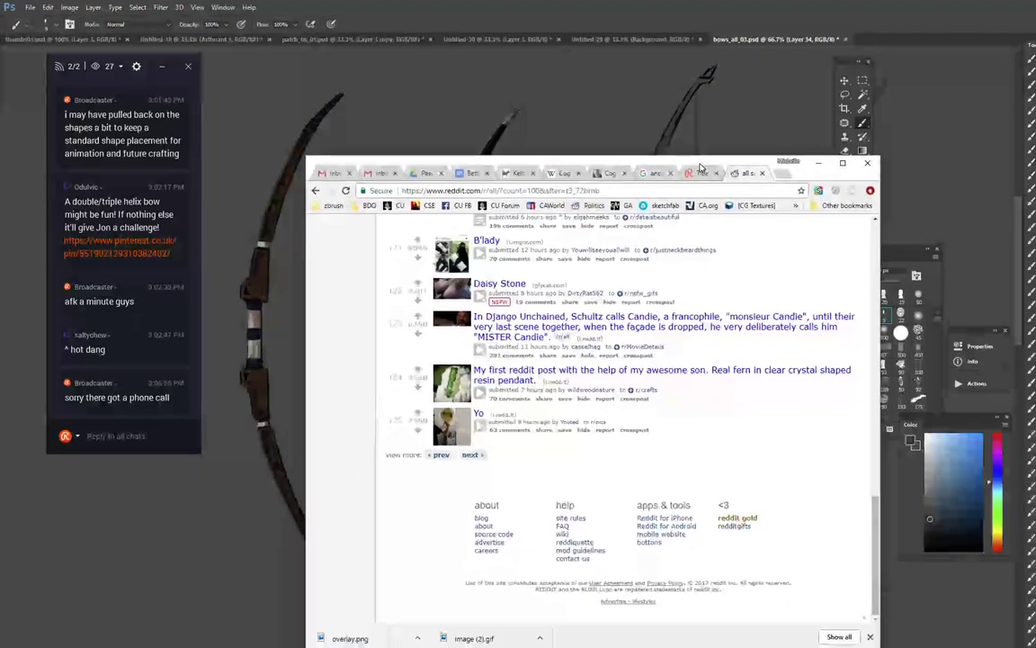
click(378, 176)
click(329, 178)
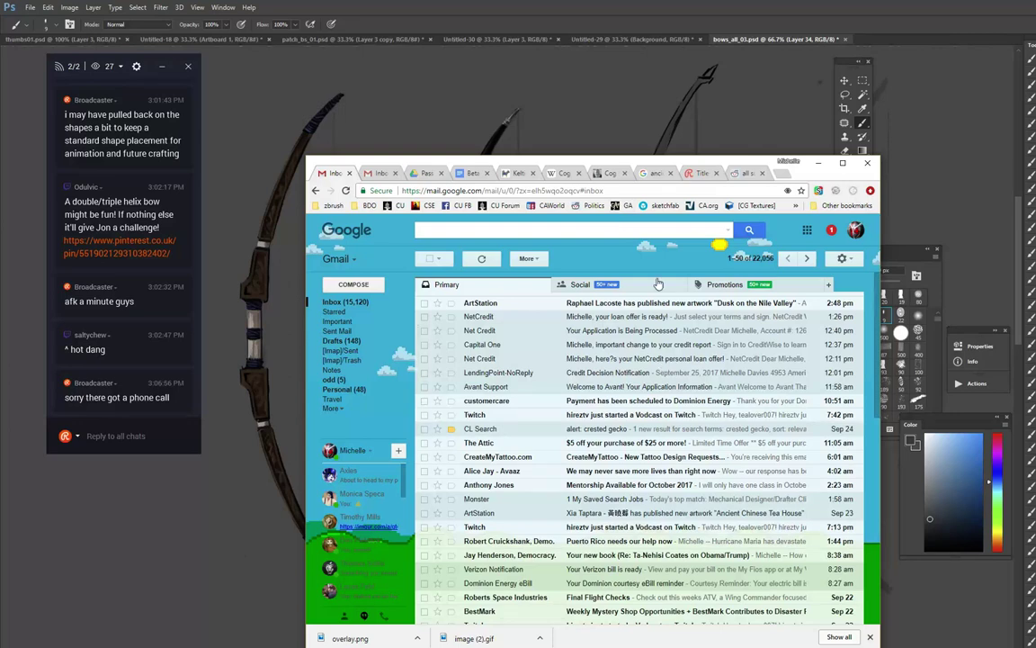
click(650, 172)
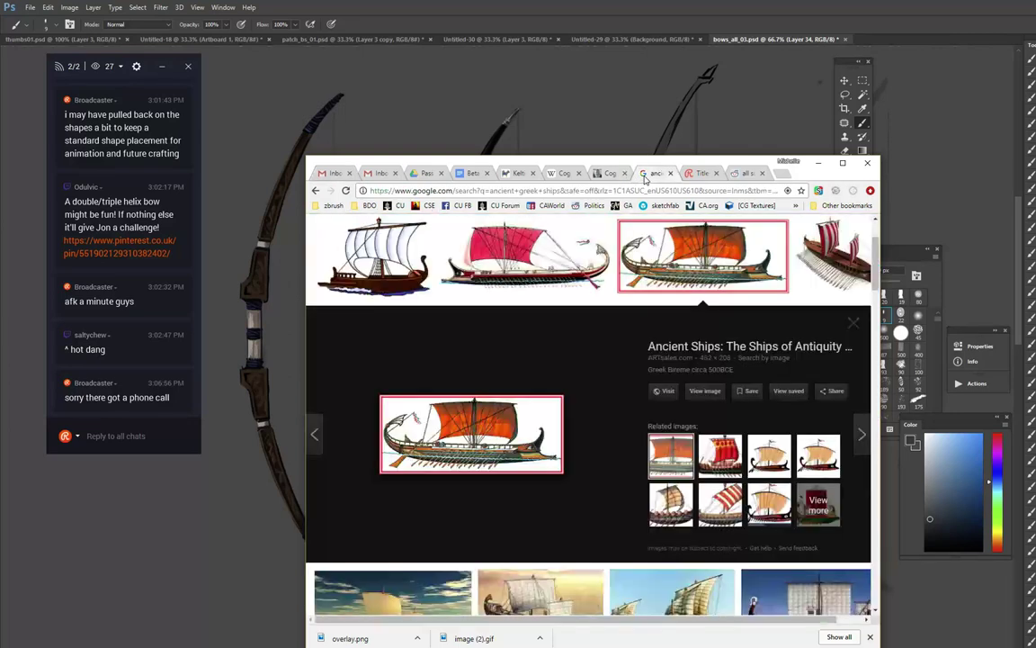
click(710, 173)
click(743, 173)
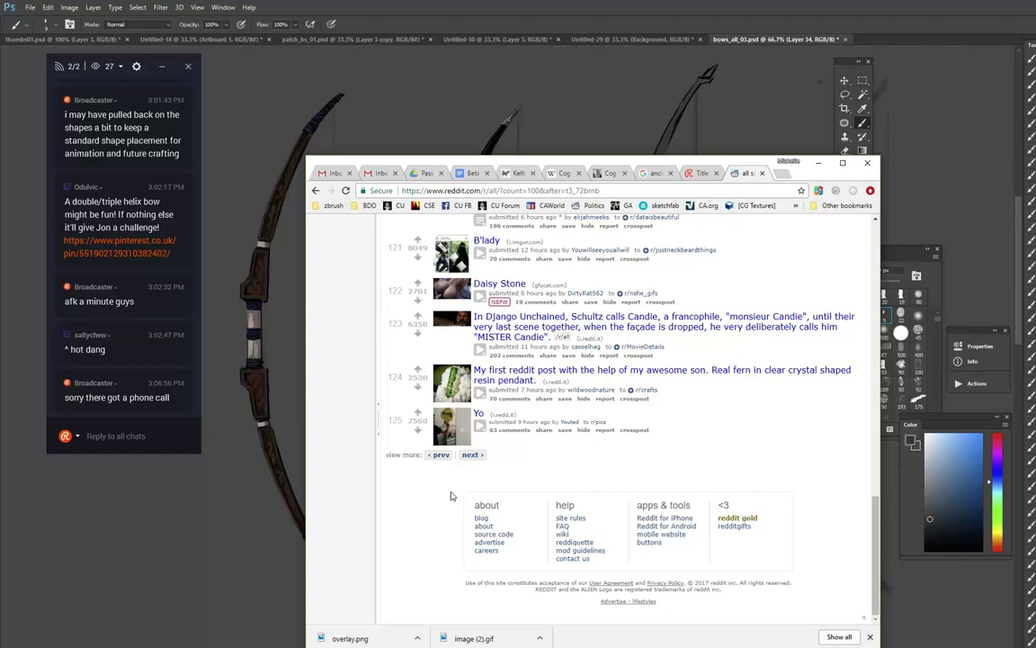
Step: Skim the next two pages of reddit's r/all listing, and minimize the browser to return to the bow artwork
click(471, 454)
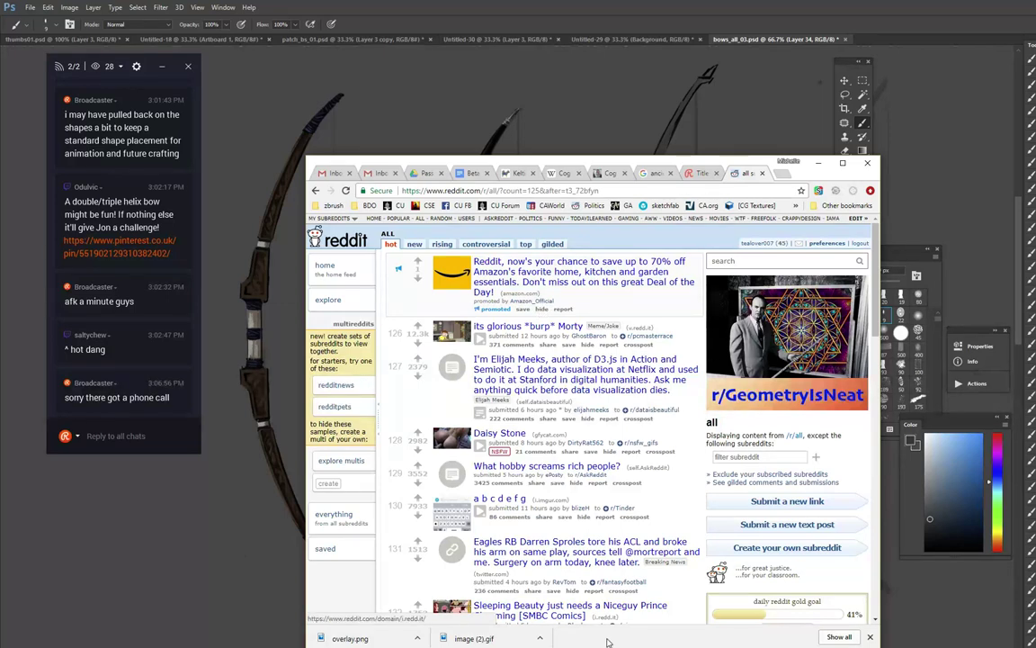
scroll(584, 450, down, 5)
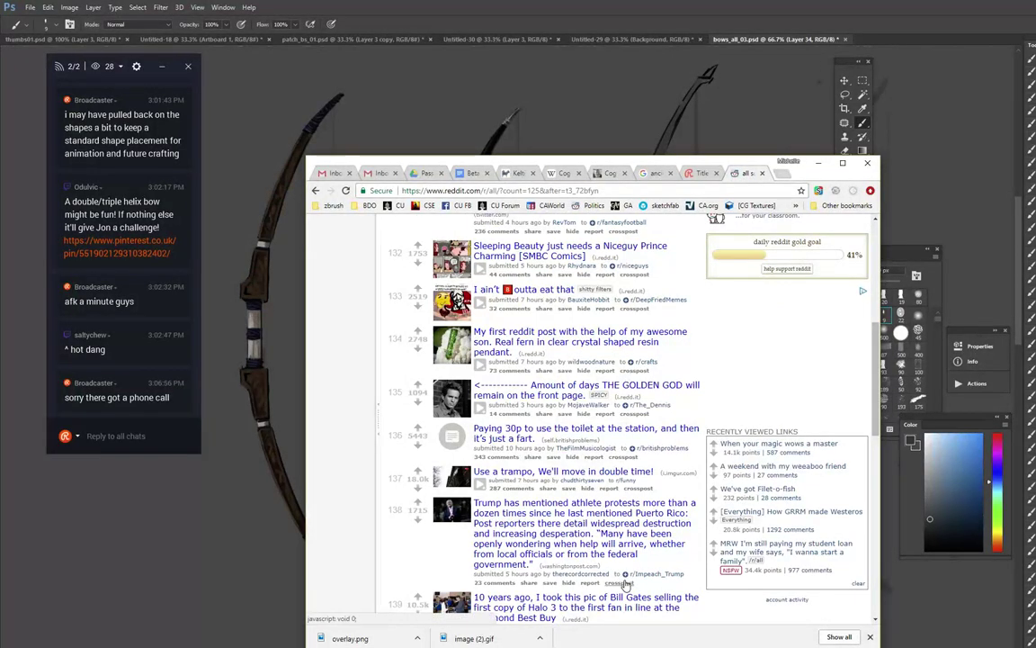
scroll(647, 553, down, 2)
scroll(652, 553, down, 3)
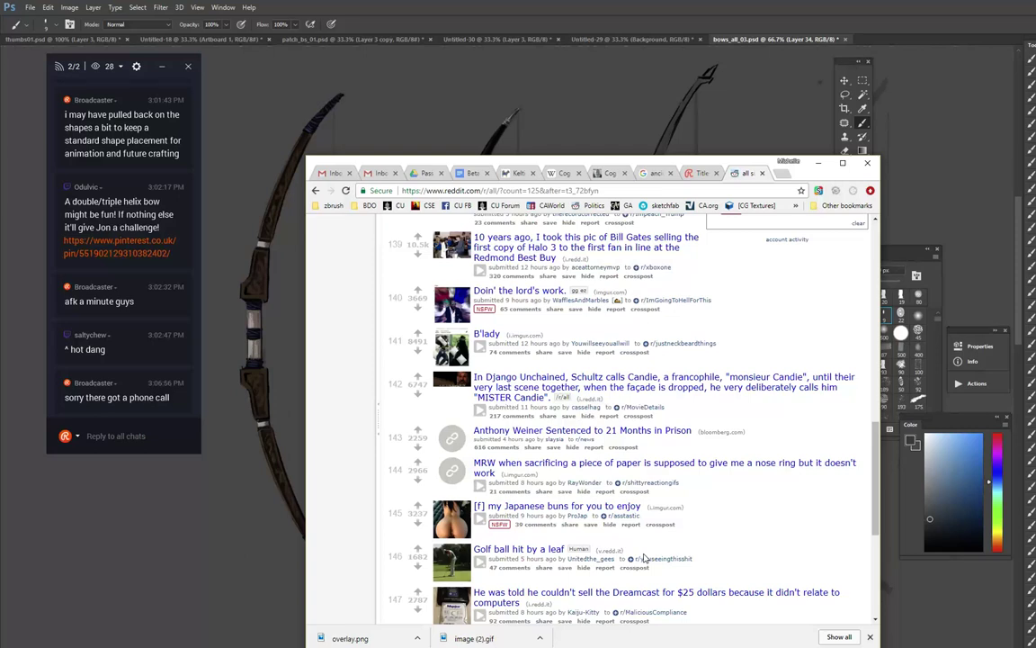
scroll(607, 356, down, 2)
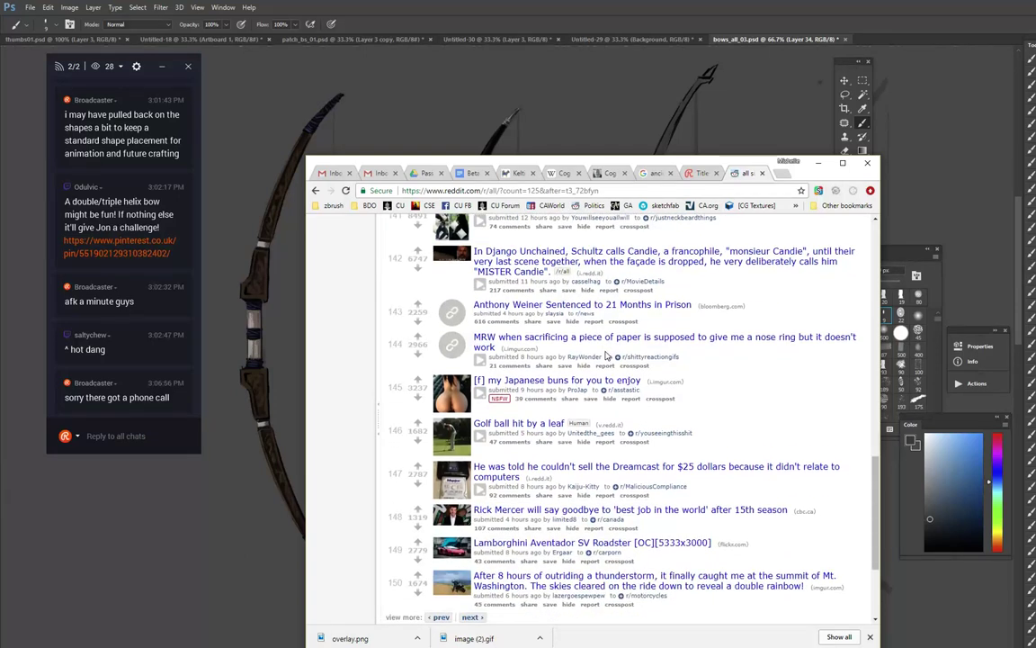
scroll(605, 359, down, 2)
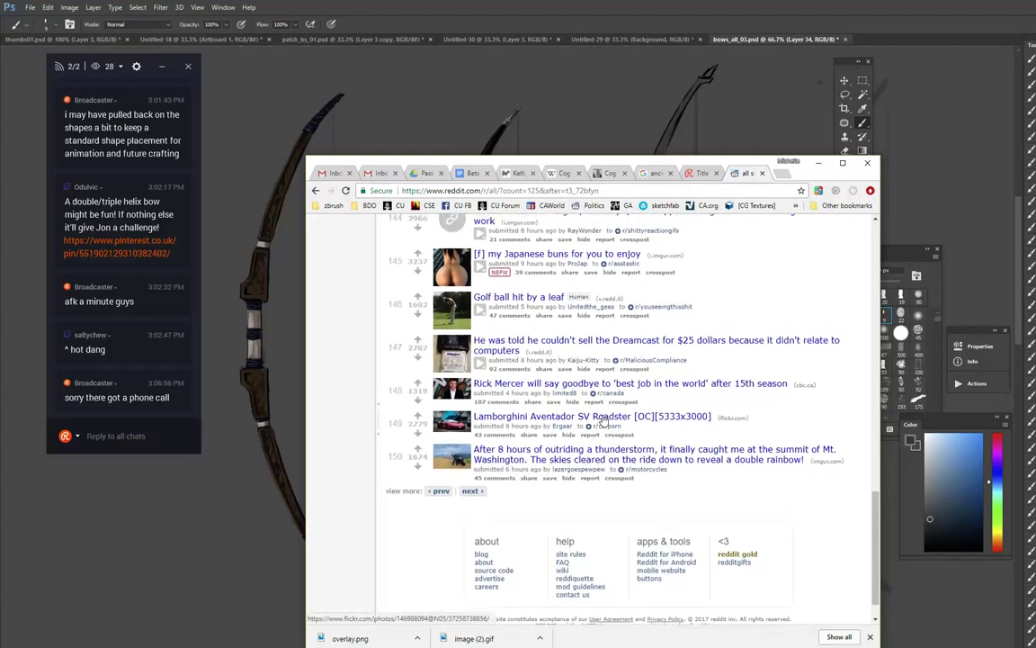
scroll(575, 428, down, 1)
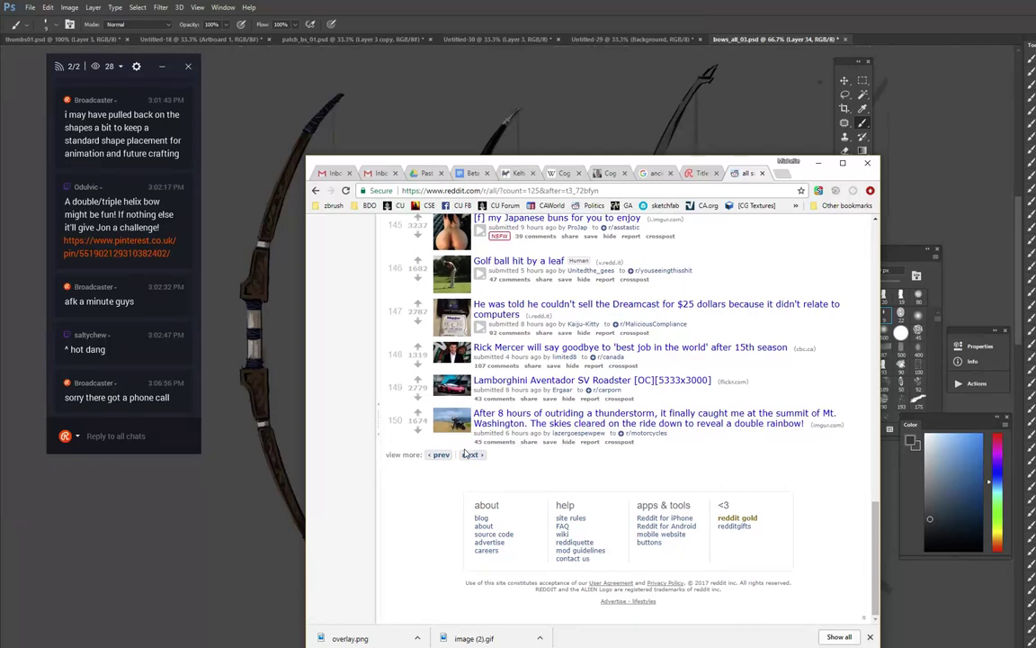
click(471, 454)
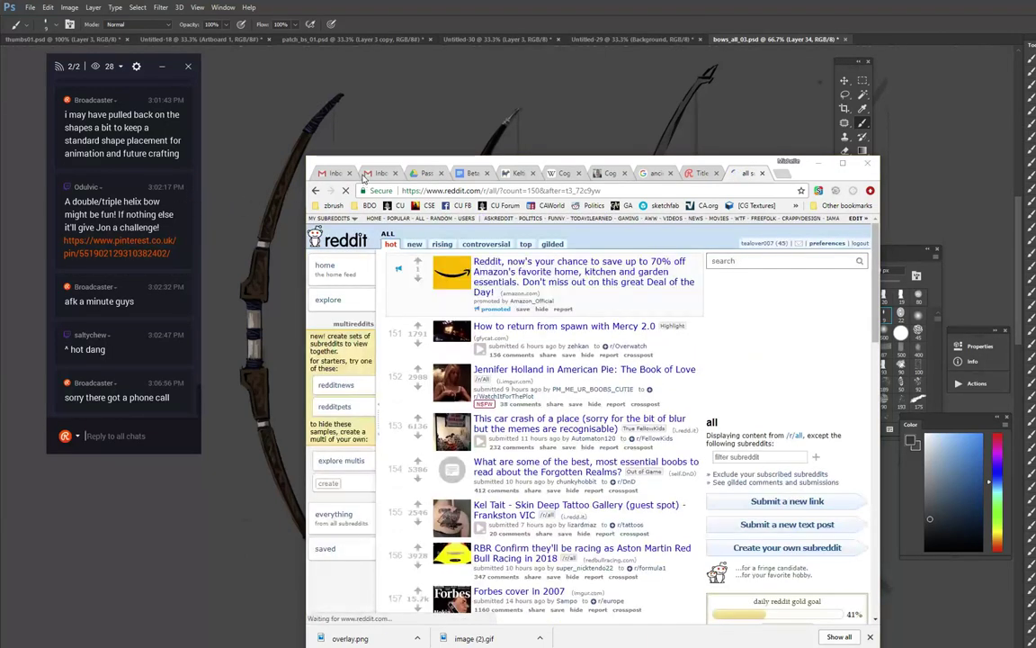
click(822, 164)
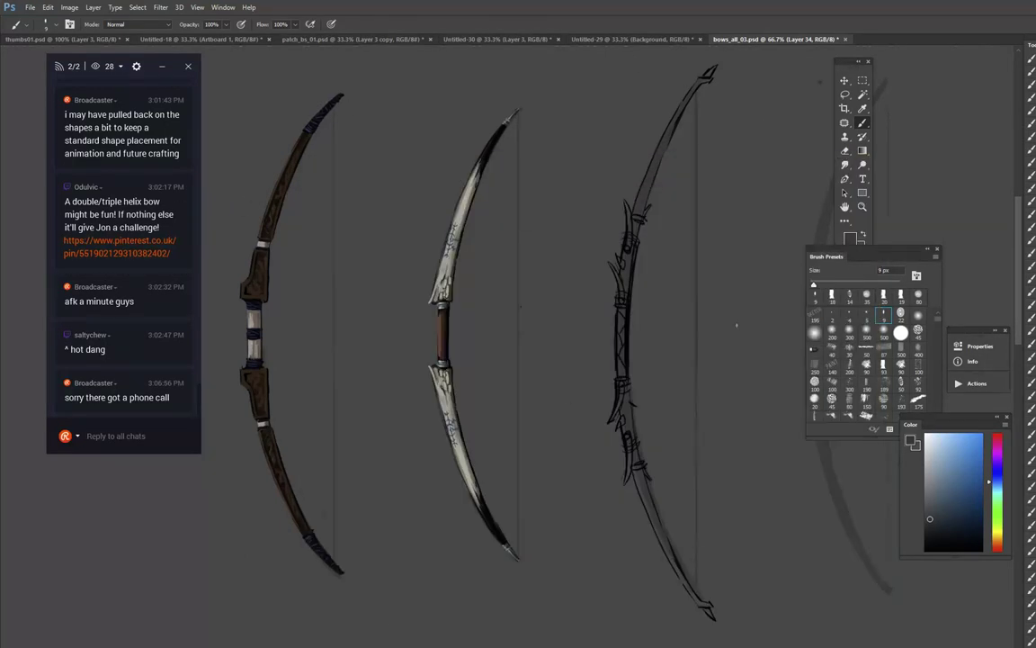
Step: Brush sampled dark grey along the outer edge of the third bow's grip and resample the canvas grey
alt+click(615, 320)
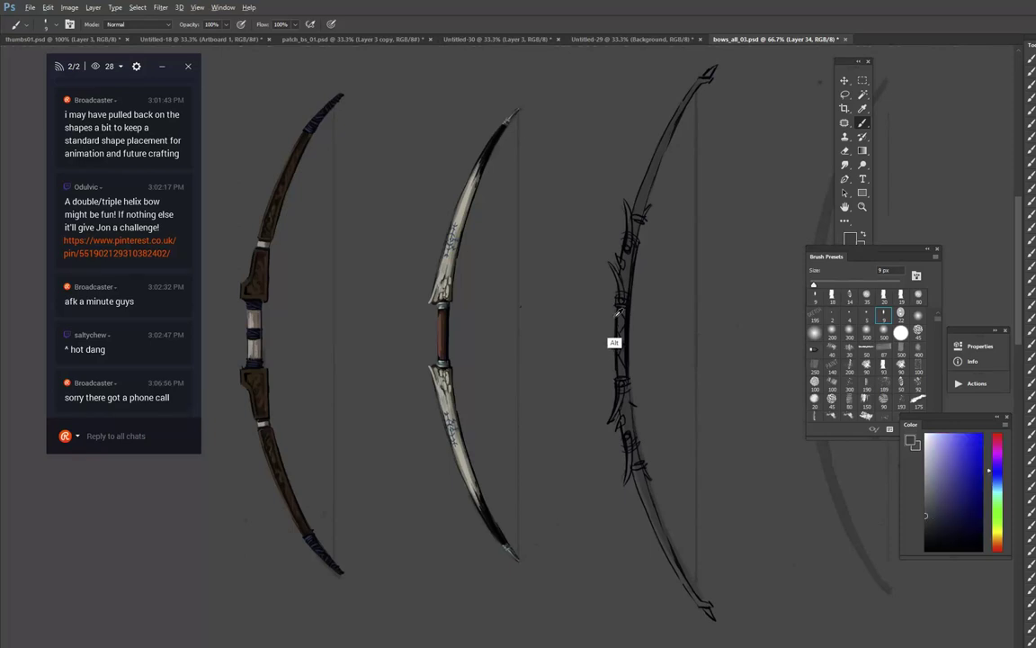
drag(614, 321, 615, 369)
alt+click(610, 332)
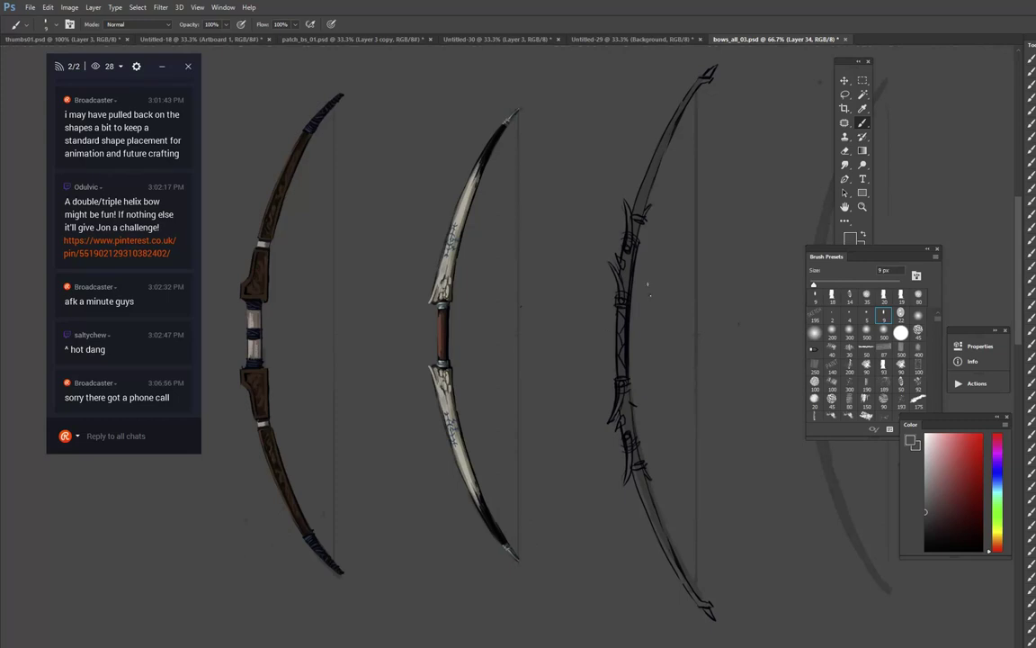
Step: Choose the hard round brush preset with 75% opacity and reduce its size to 70 px
click(1032, 435)
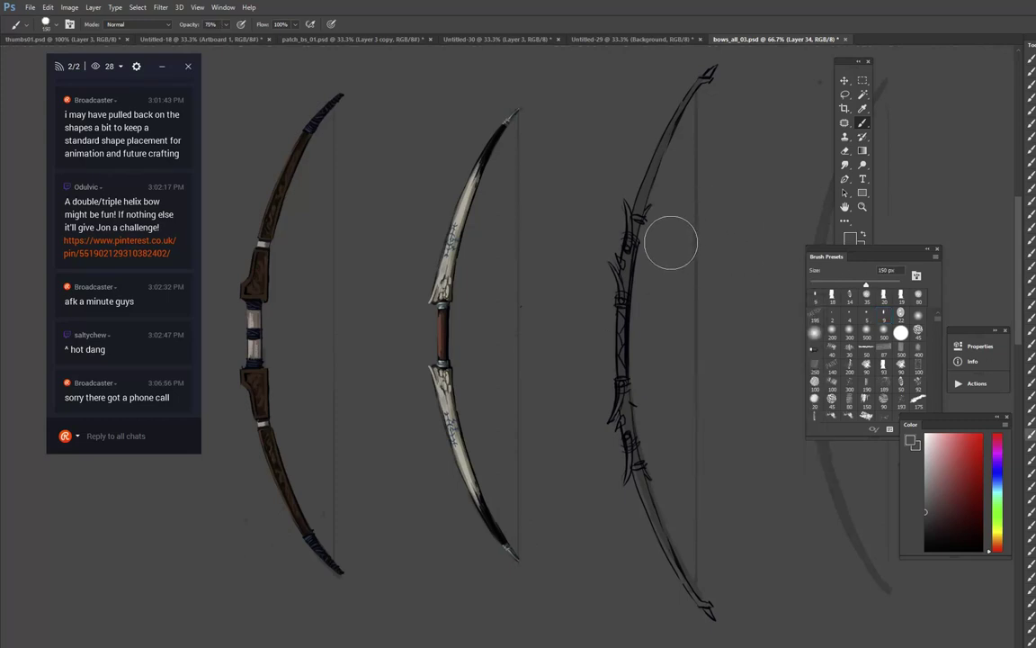
key(bracketleft)
key(bracketleft)
key(bracketleft)
key(bracketleft)
key(bracketleft)
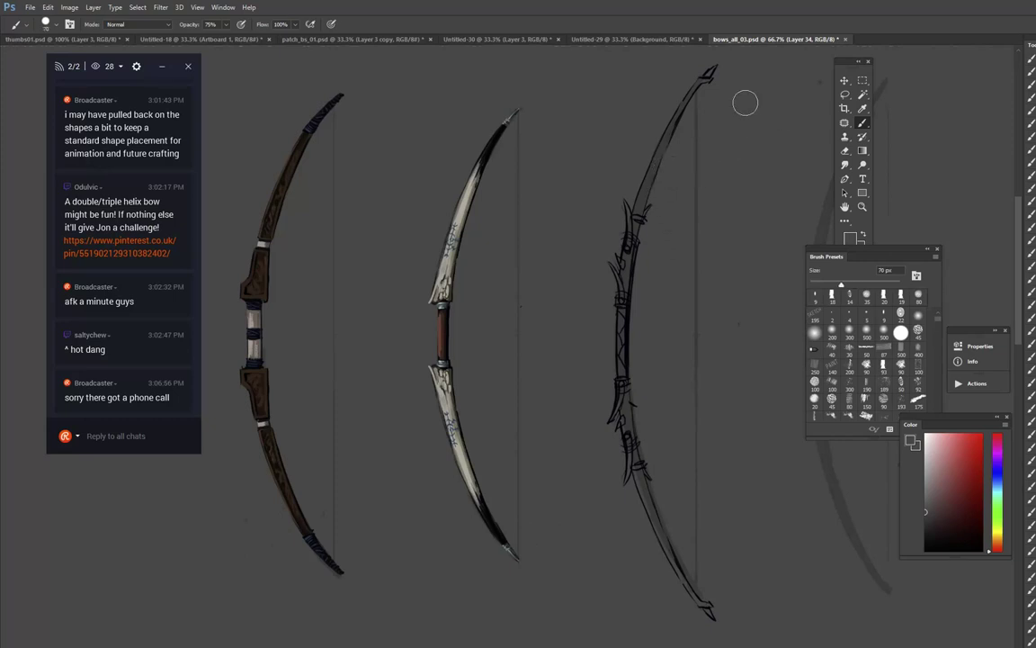
Step: Try shading the third bow's upper limb with black sampled from its linework
key(alt)
alt+click(623, 241)
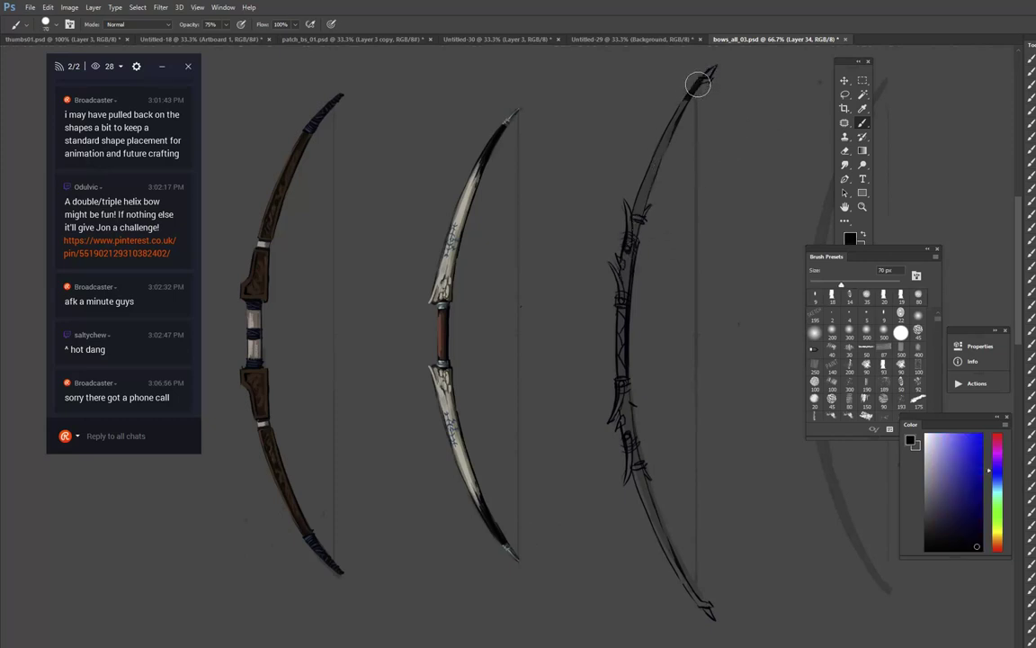
mouse_move(707, 81)
mouse_down()
mouse_move(668, 127)
mouse_move(634, 230)
mouse_up()
key(ctrl+z)
Step: Shade the third bow's upper limb with olive brown sampled from a bow in the row below, and set the brush colour to near-black
mouse_move(680, 351)
mouse_down()
mouse_move(650, 121)
mouse_move(662, 87)
mouse_up()
alt+click(594, 631)
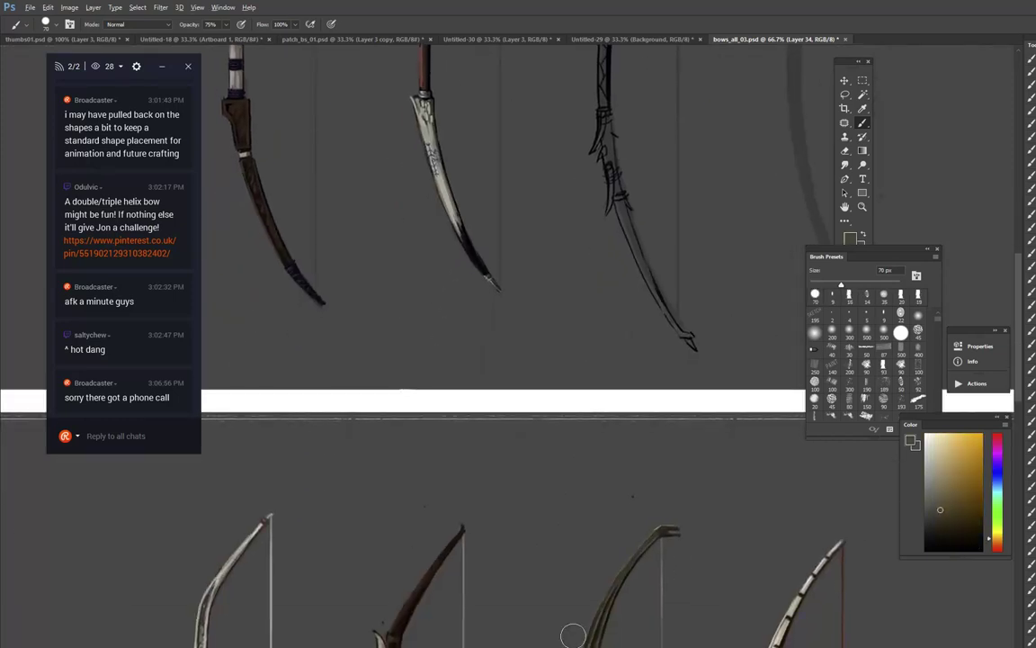
drag(627, 220, 616, 261)
scroll(616, 261, down, 5)
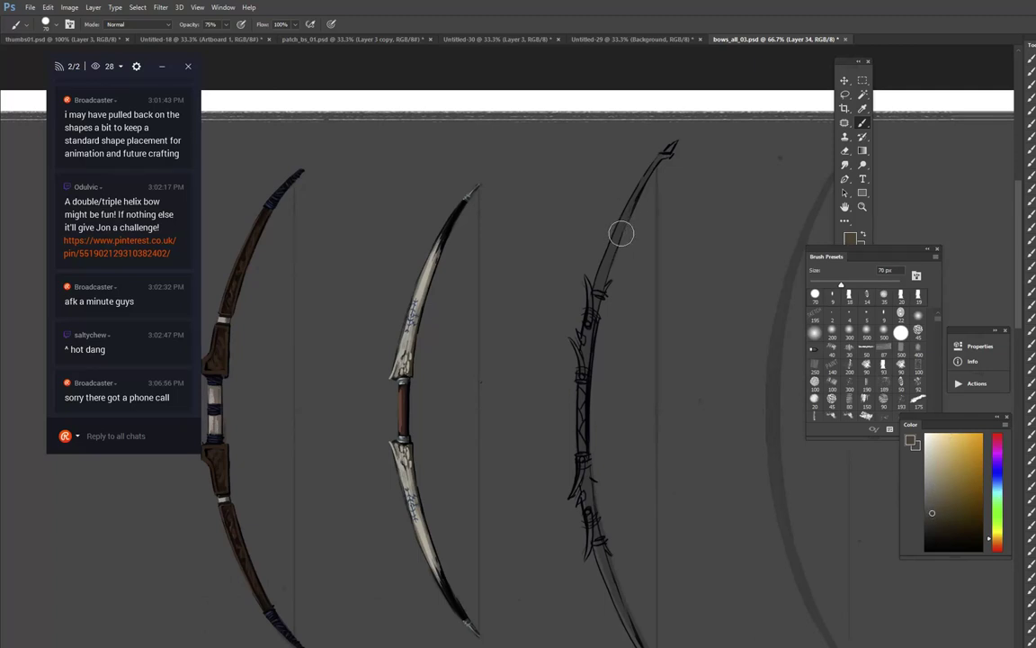
mouse_move(598, 294)
mouse_down()
mouse_move(663, 148)
mouse_move(653, 198)
mouse_move(670, 154)
mouse_move(629, 213)
mouse_move(593, 305)
mouse_up()
click(927, 541)
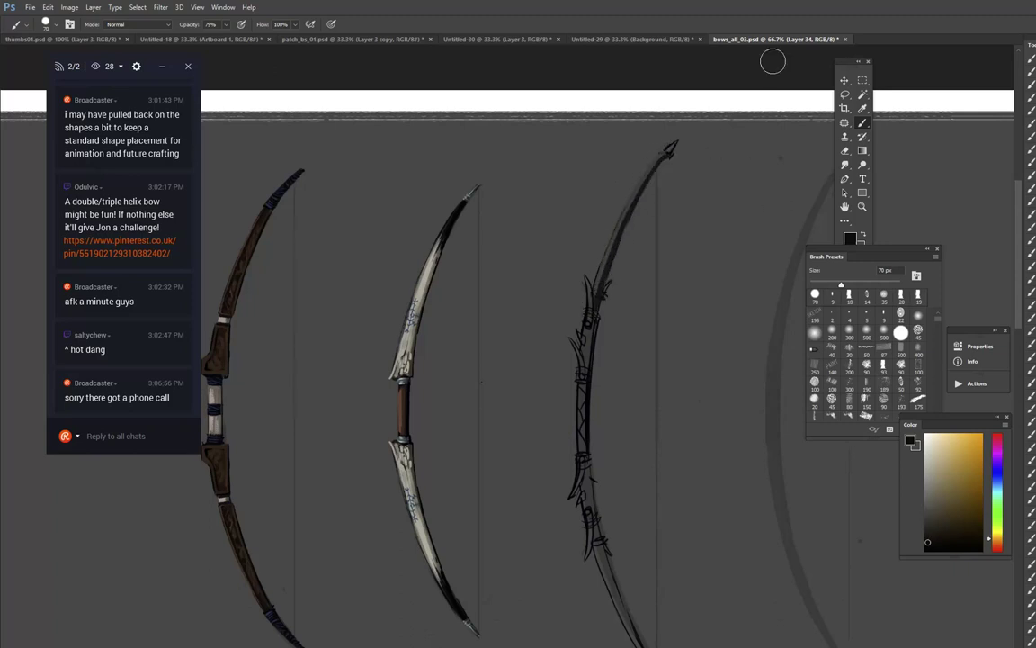
Step: Undo the last shading on the third bow's upper limb and repaint the limb in dark olive
key(ctrl+z)
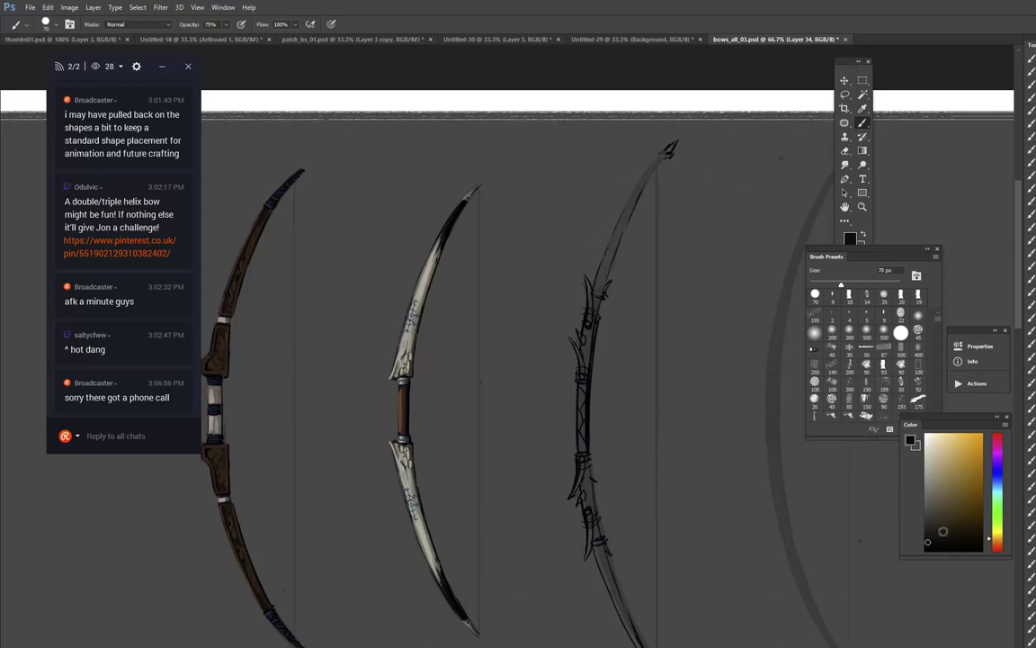
mouse_move(657, 158)
mouse_down()
mouse_move(601, 272)
mouse_move(584, 382)
mouse_up()
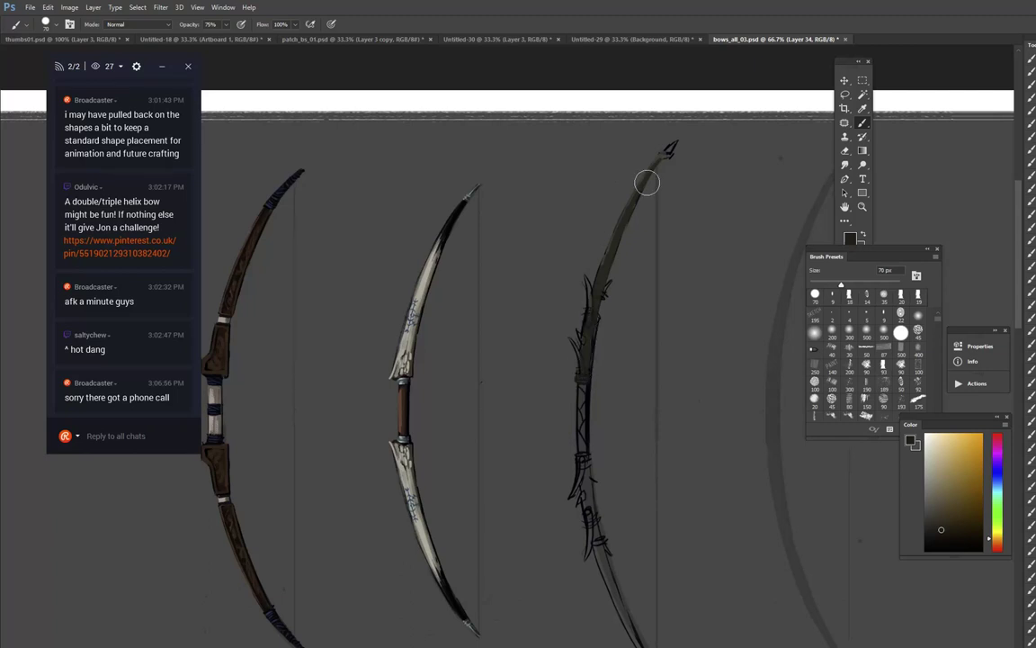
click(998, 502)
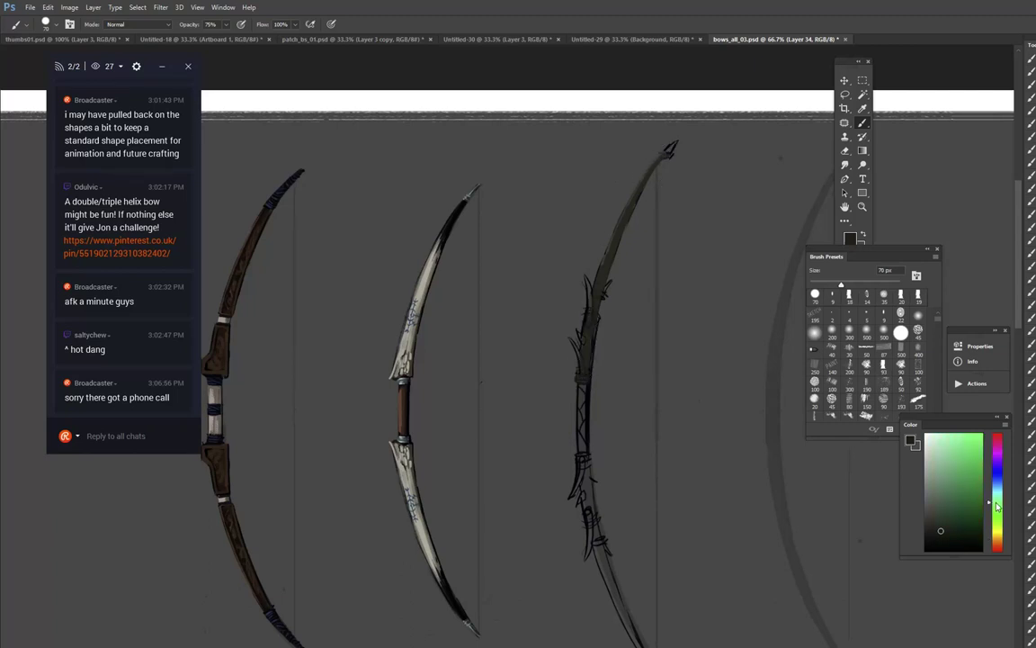
click(967, 508)
drag(580, 406, 585, 439)
key(ctrl+z)
Step: Mix a dark teal green and paint the third bow's grip with it
click(947, 520)
click(998, 494)
mouse_move(585, 387)
mouse_down()
mouse_move(582, 448)
mouse_move(638, 313)
mouse_up()
mouse_move(797, 159)
mouse_down()
mouse_move(727, 244)
mouse_move(728, 230)
mouse_up()
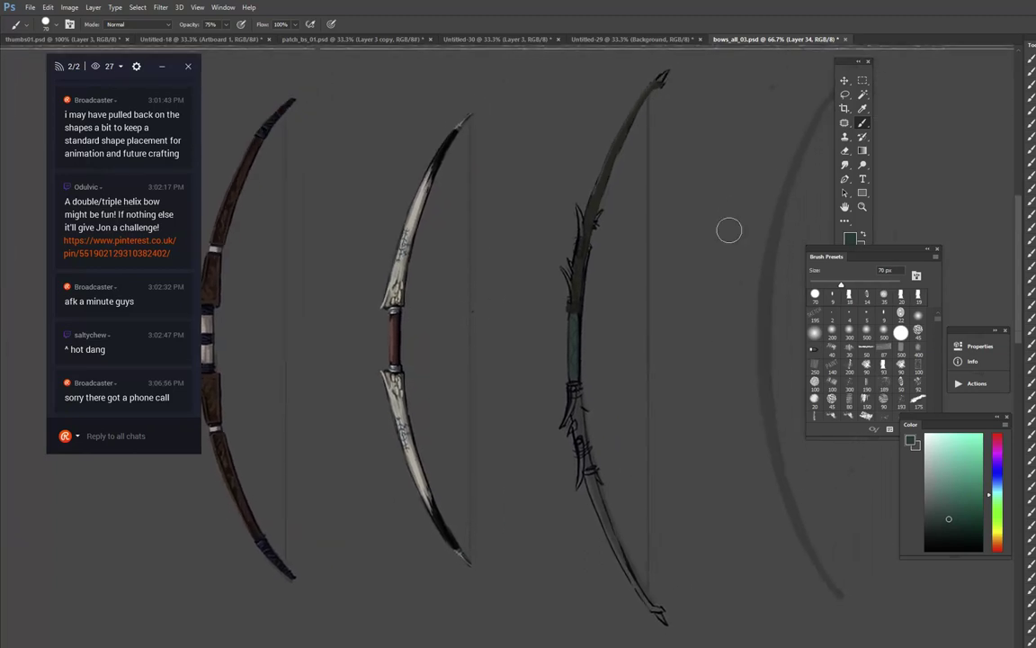
Step: Draw near-black criss-cross wrapping over the third bow's teal grip with the 9 px brush at 90% opacity, and resample the teal for touch-ups
click(939, 535)
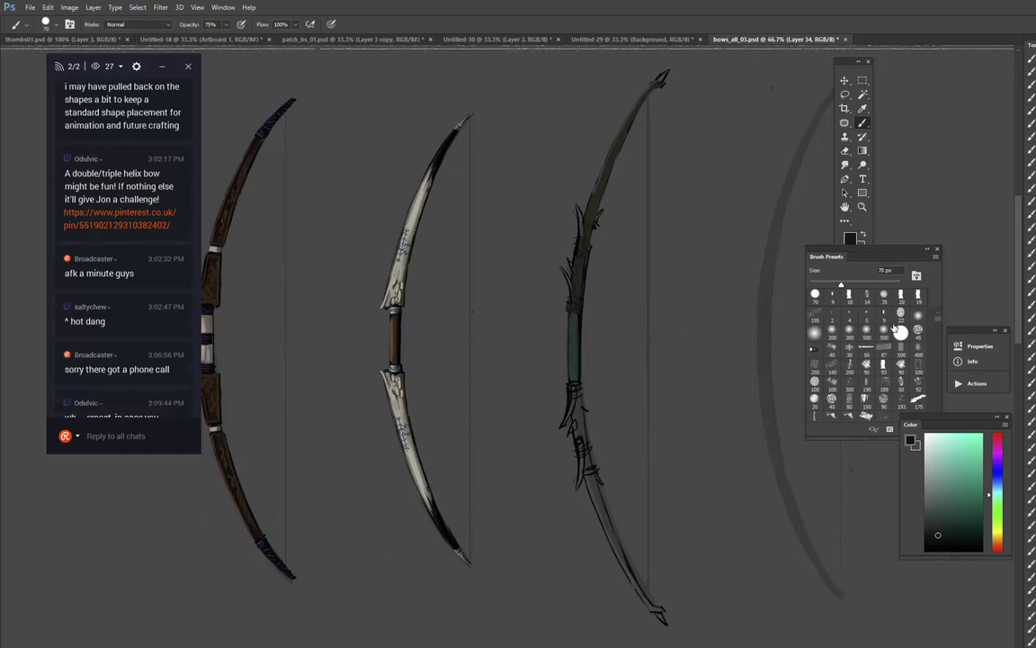
click(832, 294)
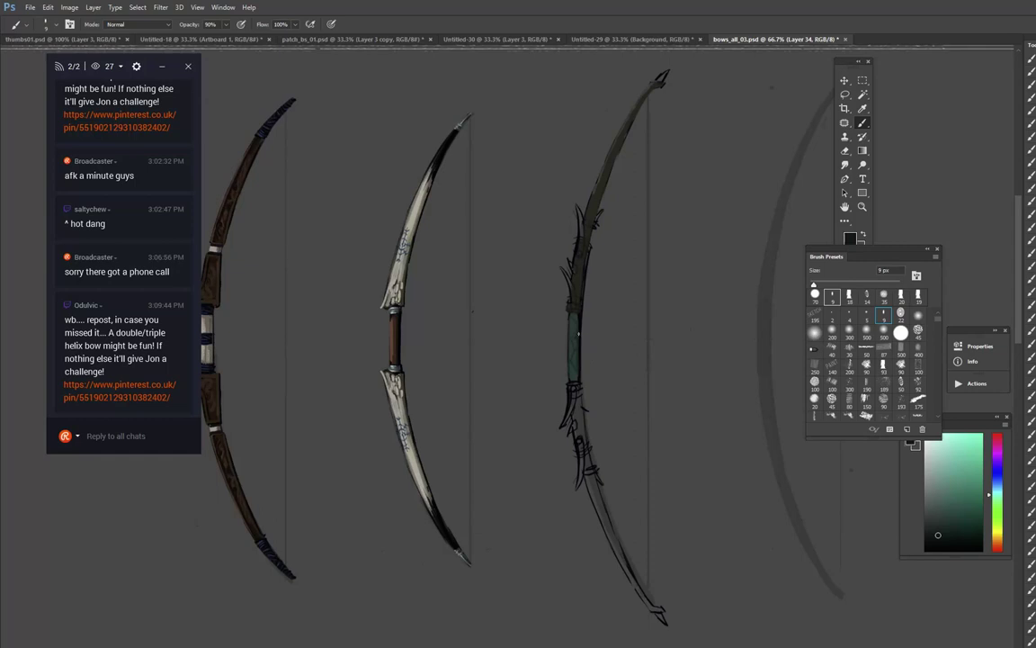
alt+click(573, 340)
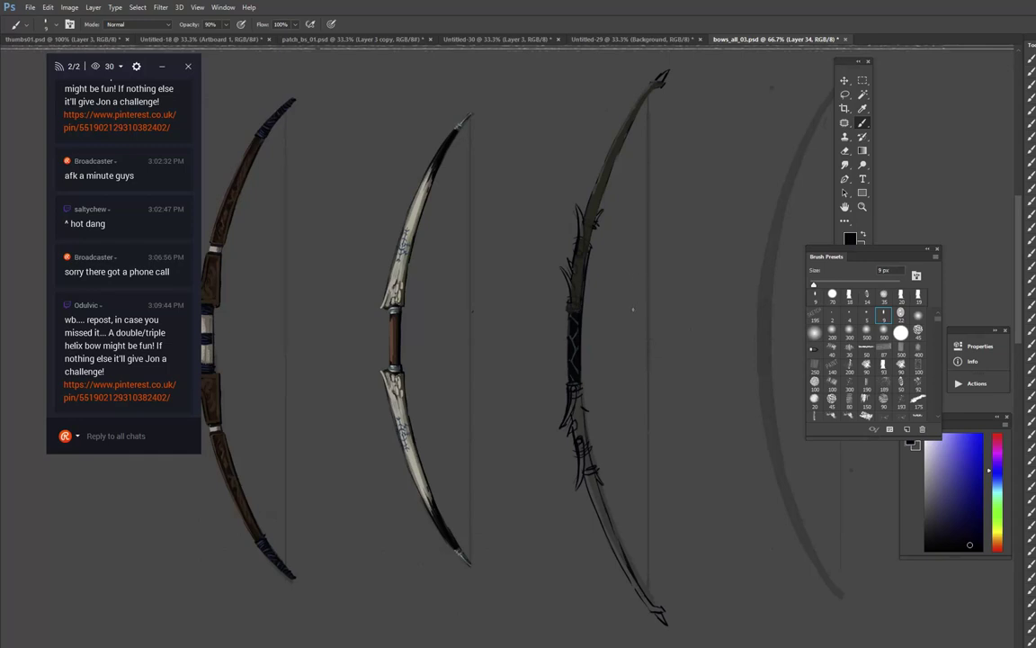
alt+click(571, 354)
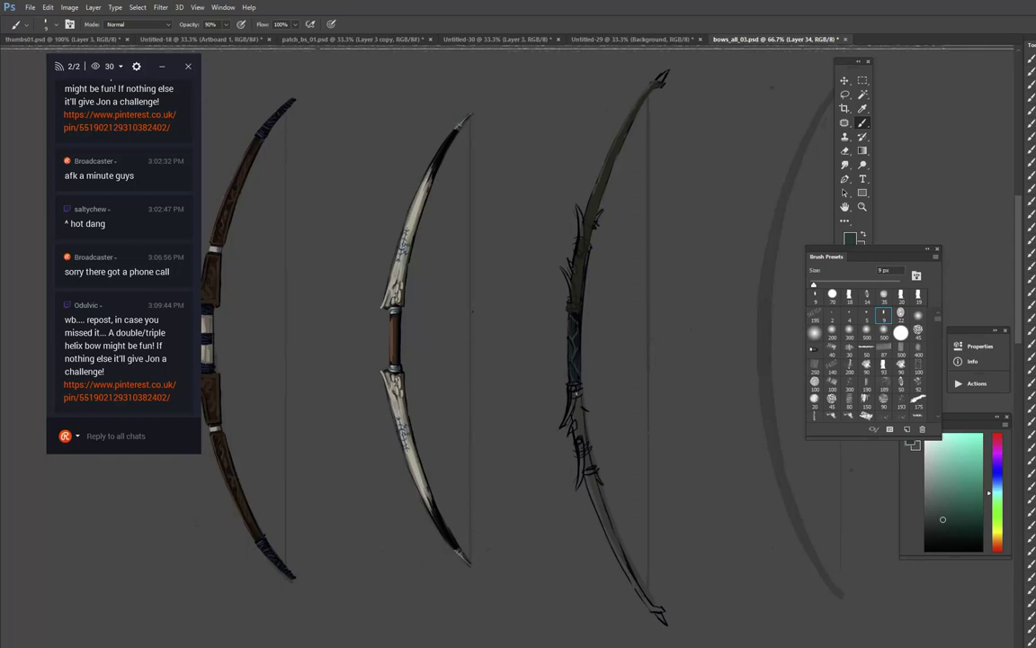
drag(688, 228, 694, 268)
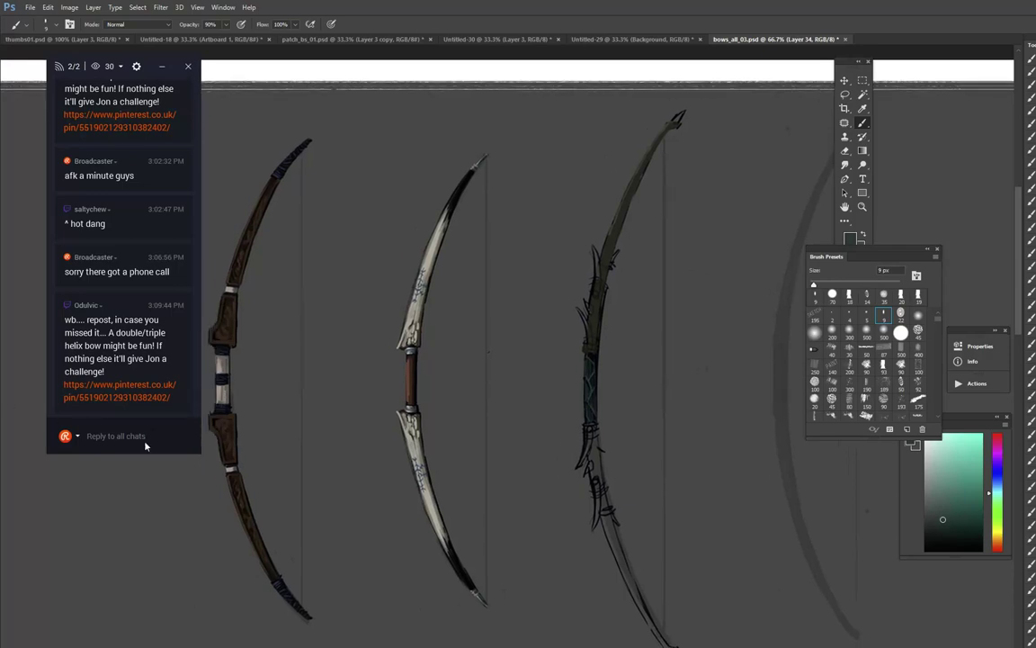
Step: Open the Pinterest link shared in the chat, examine the table's twisted legs, and return to the bow artwork
click(106, 393)
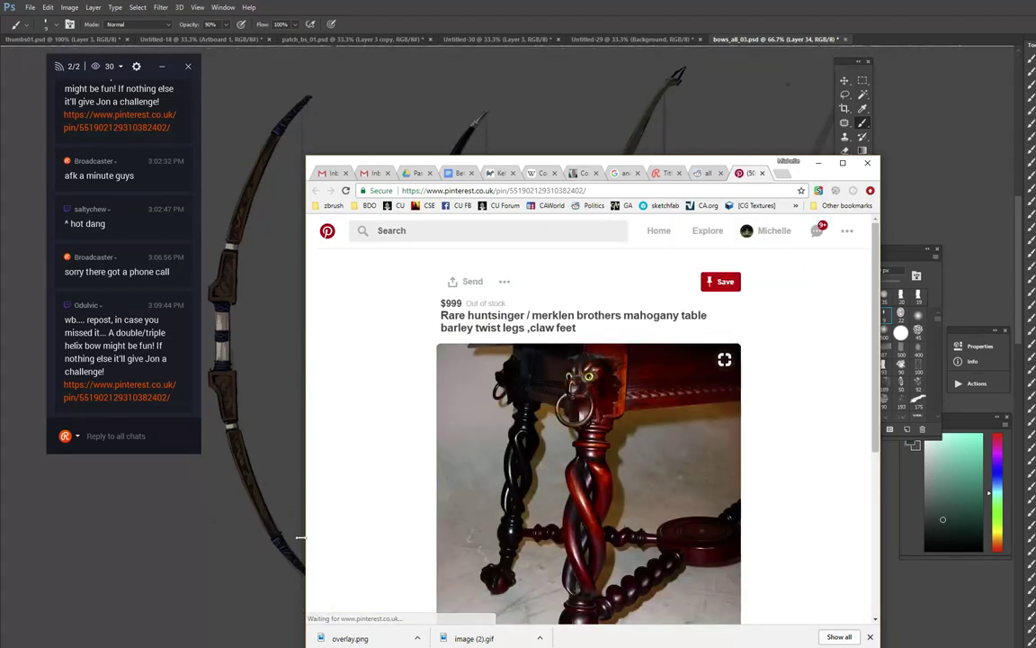
scroll(818, 477, down, 3)
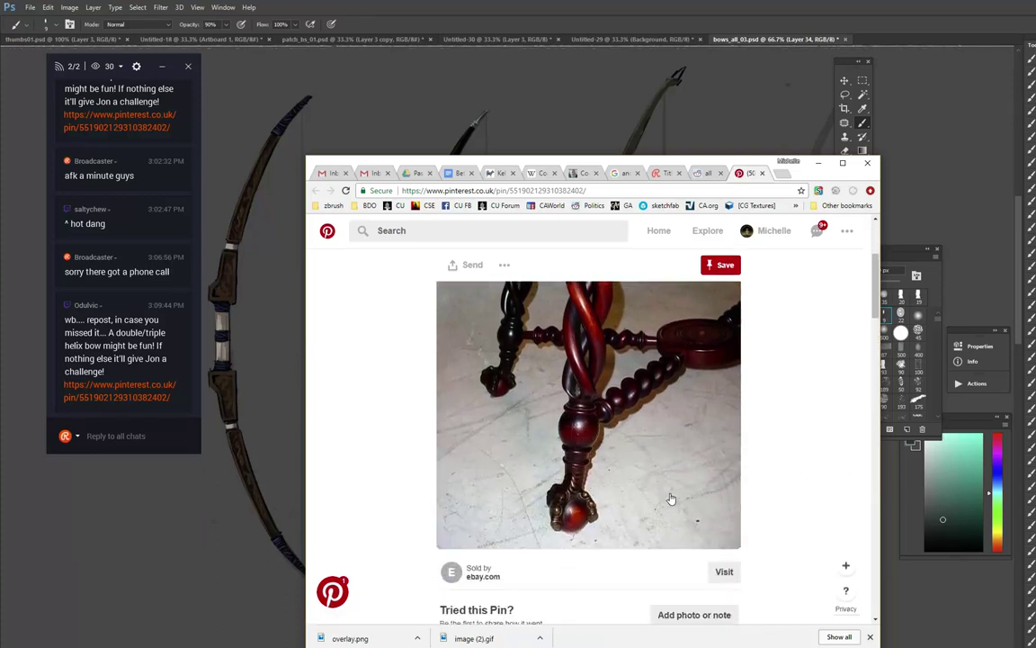
click(178, 575)
Step: Send the chat reply "lol yea for sure would be a fun time for", ending with the colleague's first name
click(115, 435)
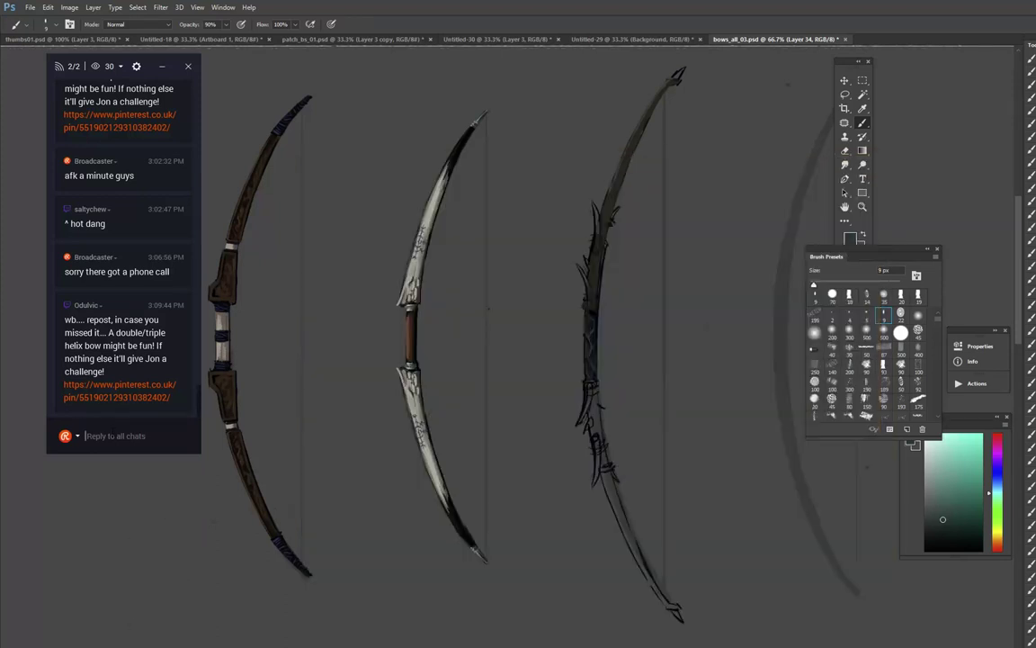
text(lol yea for sure im)
key(BackSpace)
key(BackSpace)
text(would be a fun)
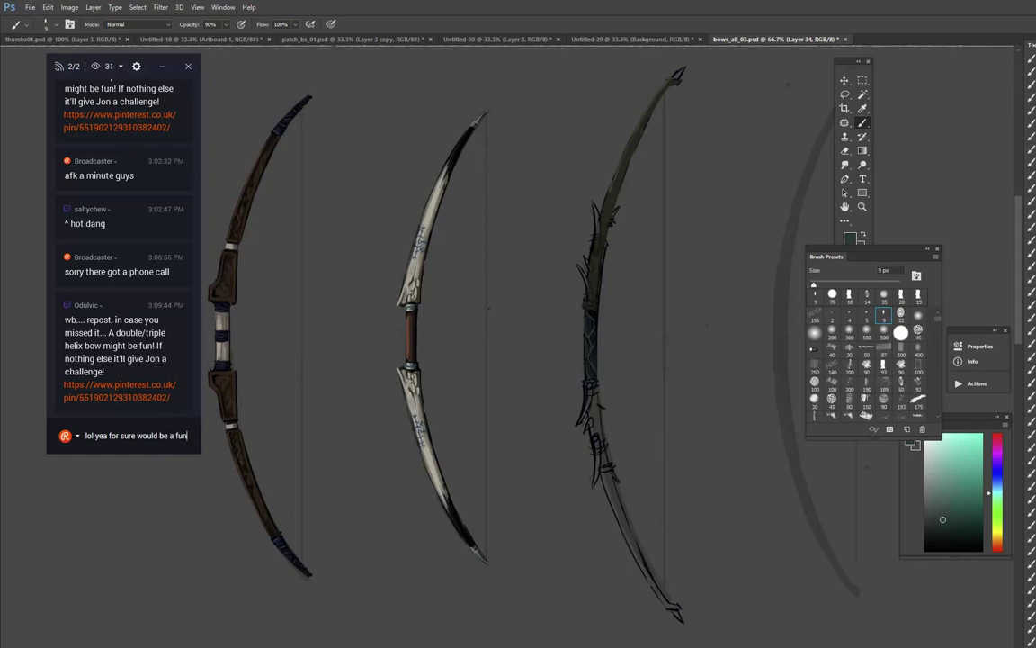
text( time for Jon)
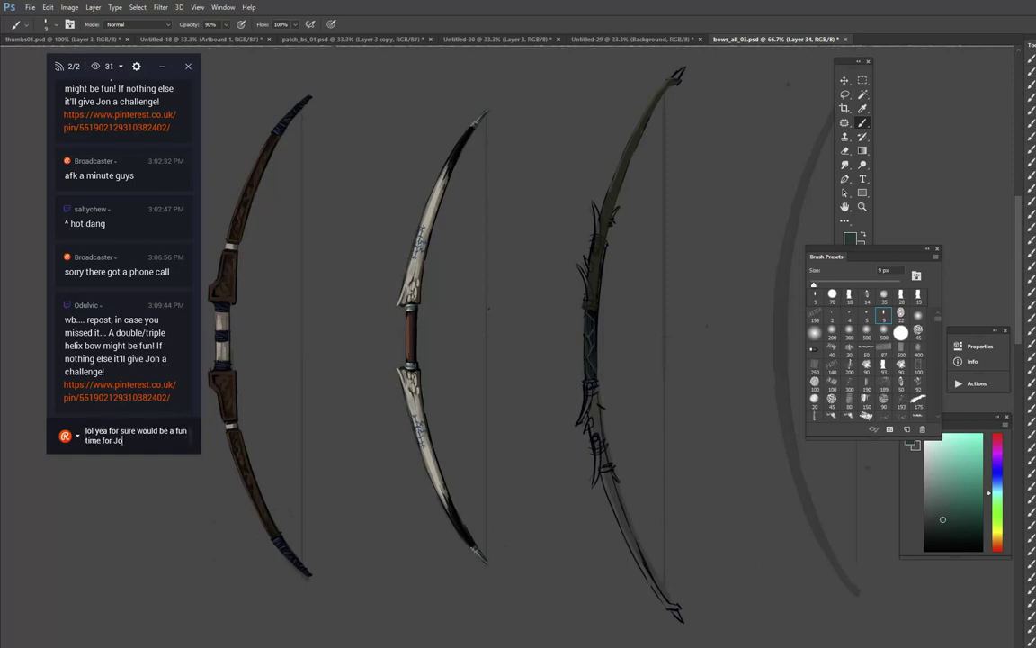
key(Return)
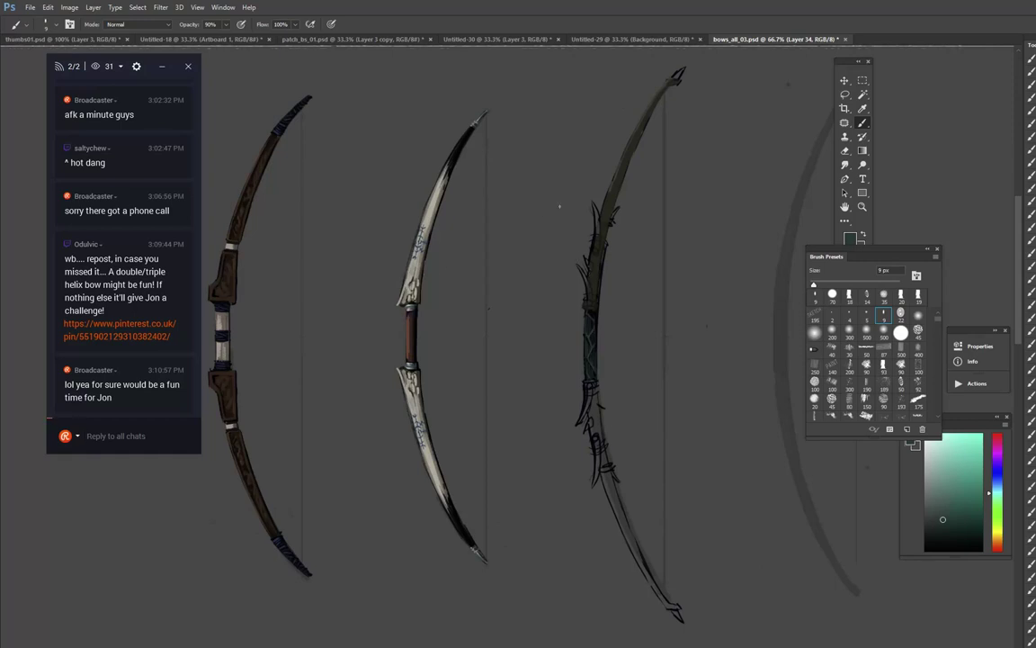
Step: Paint the third bow's upper thorn in light bone grey sampled from the middle bow, refining its edges with near-black and canvas grey
alt+click(417, 295)
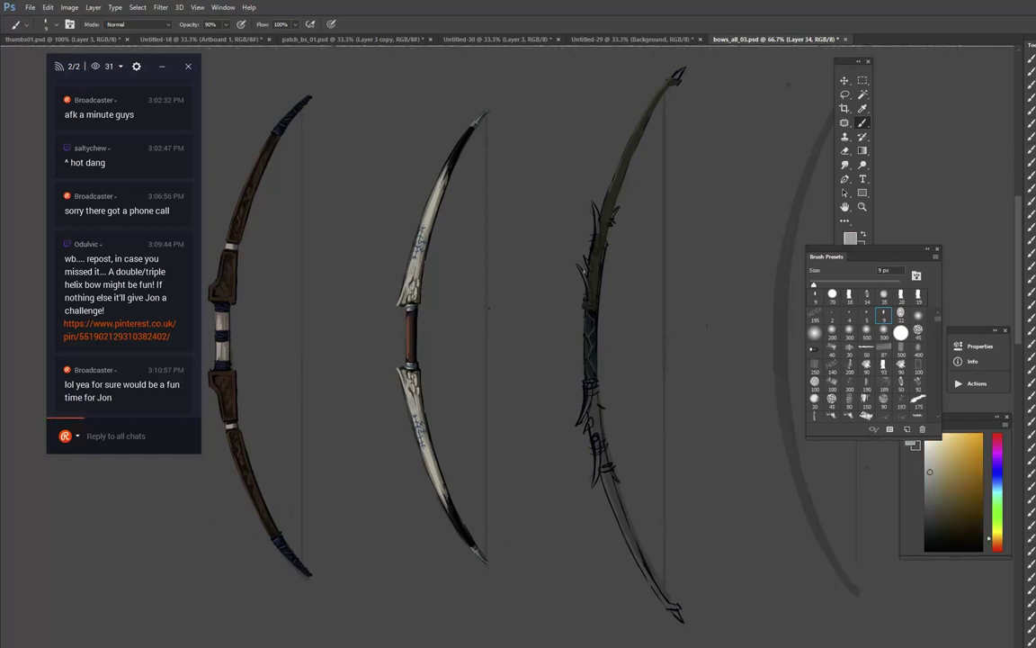
mouse_move(581, 265)
mouse_down()
mouse_move(592, 304)
mouse_move(579, 264)
mouse_move(582, 278)
mouse_up()
key(ctrl+z)
mouse_move(595, 239)
mouse_down()
mouse_move(598, 255)
mouse_move(595, 208)
mouse_up()
alt+click(585, 284)
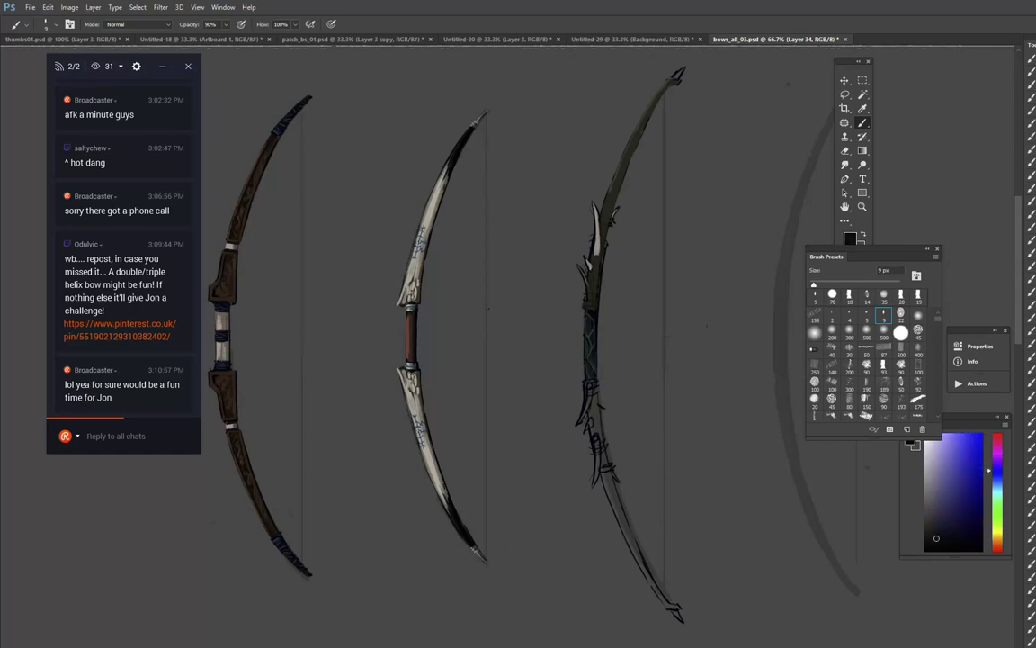
alt+click(580, 285)
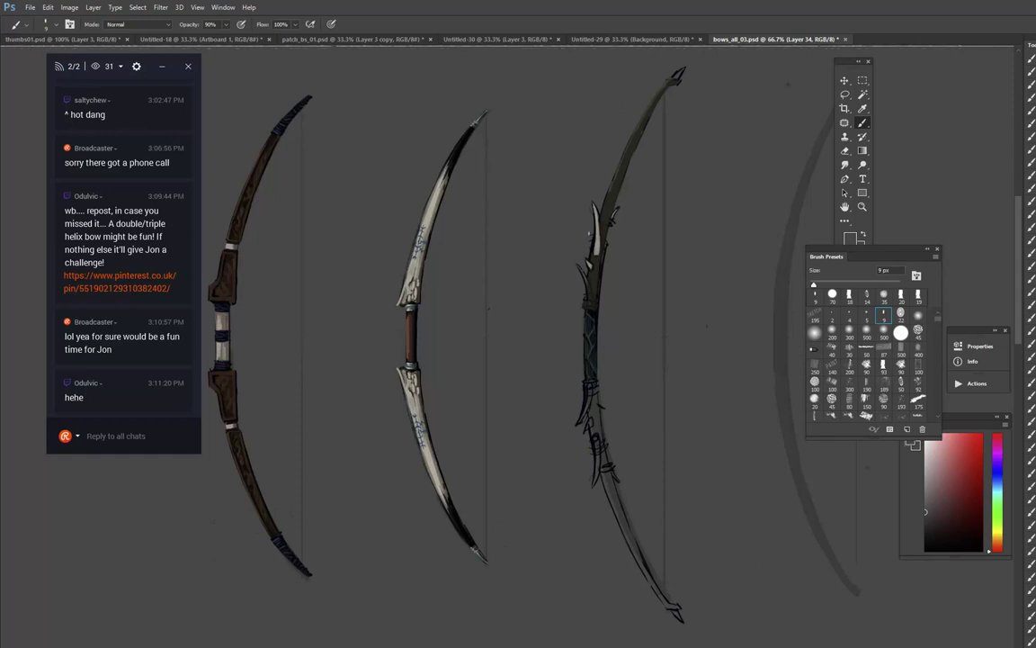
drag(696, 153, 693, 245)
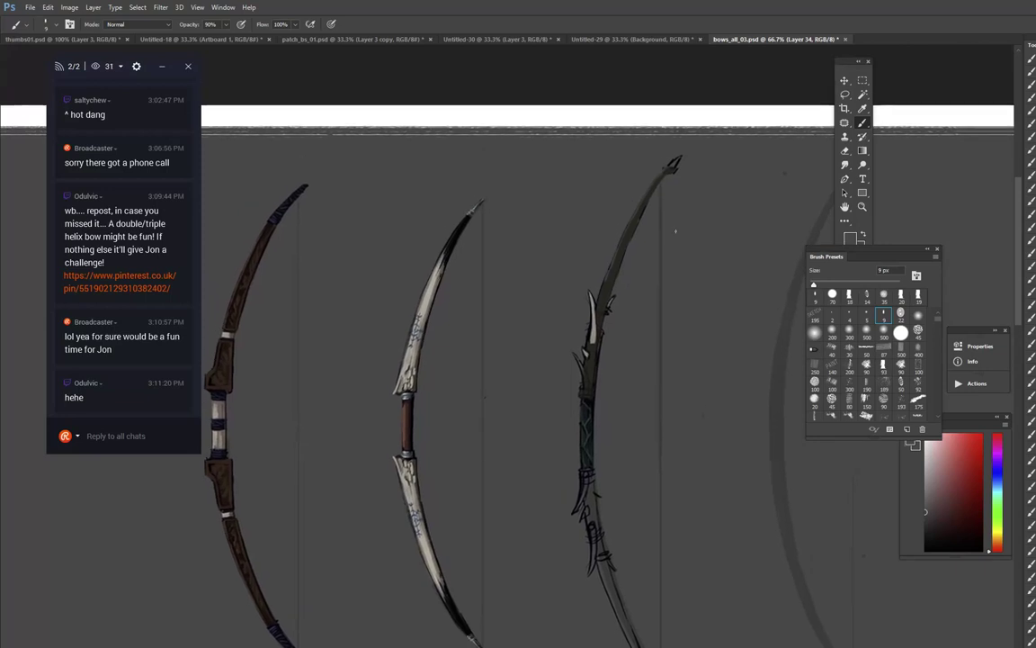
Step: Paint the thorn just above the third bow's grip in light bone colour and sharpen its outline with sampled black and canvas grey
alt+click(452, 236)
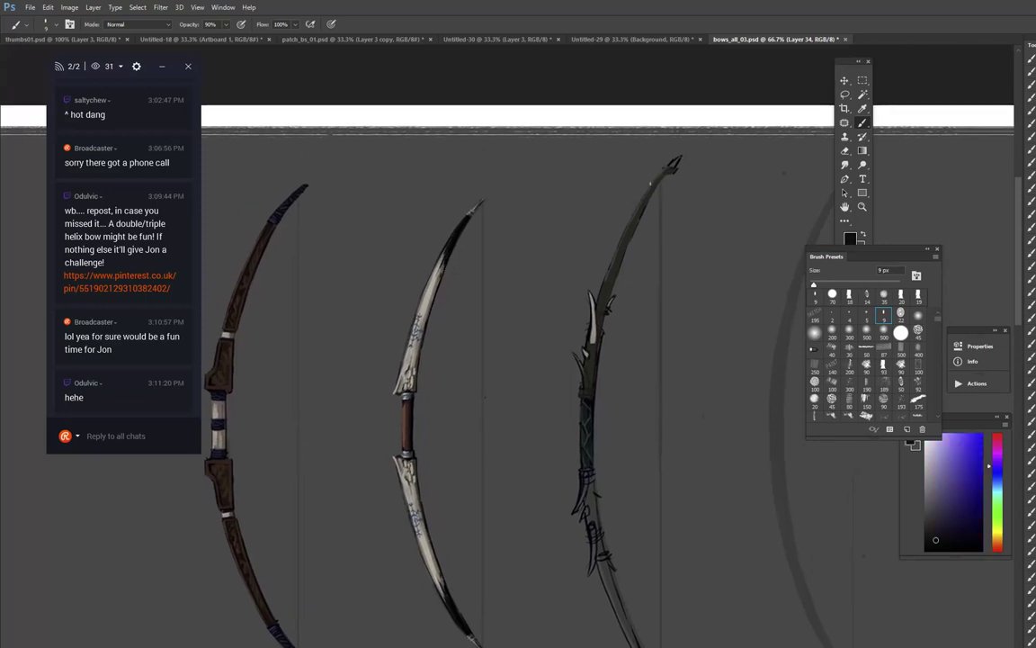
alt+click(532, 327)
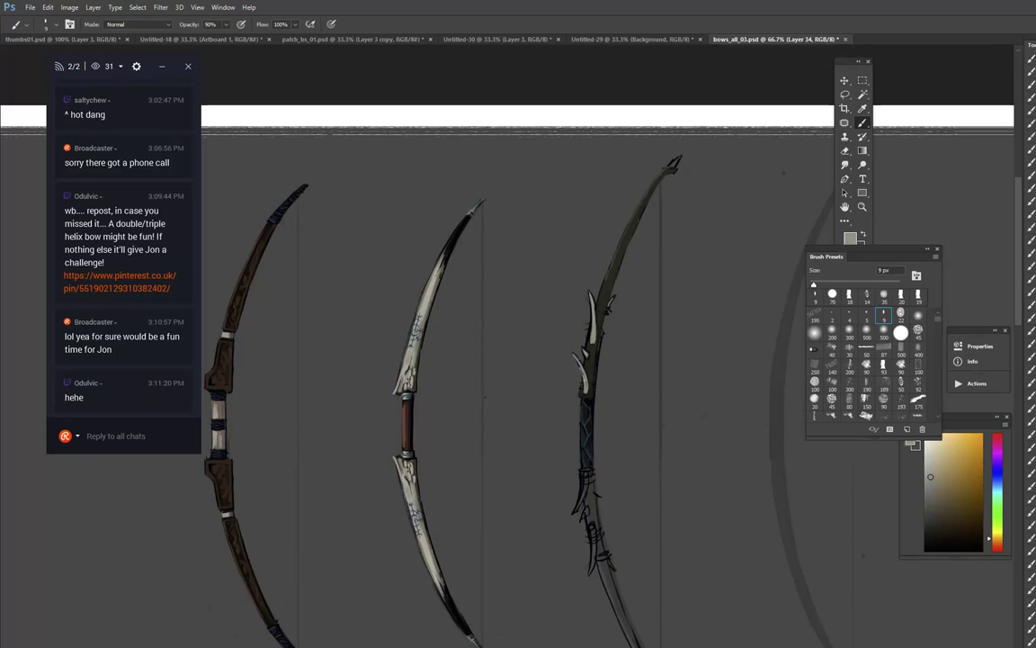
alt+click(584, 370)
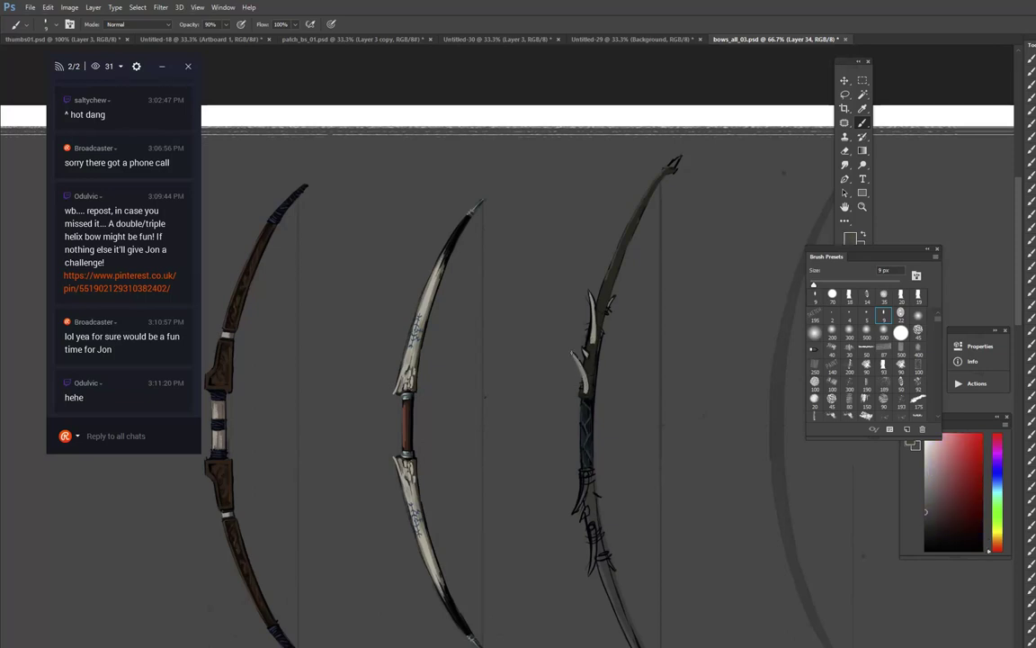
alt+click(522, 334)
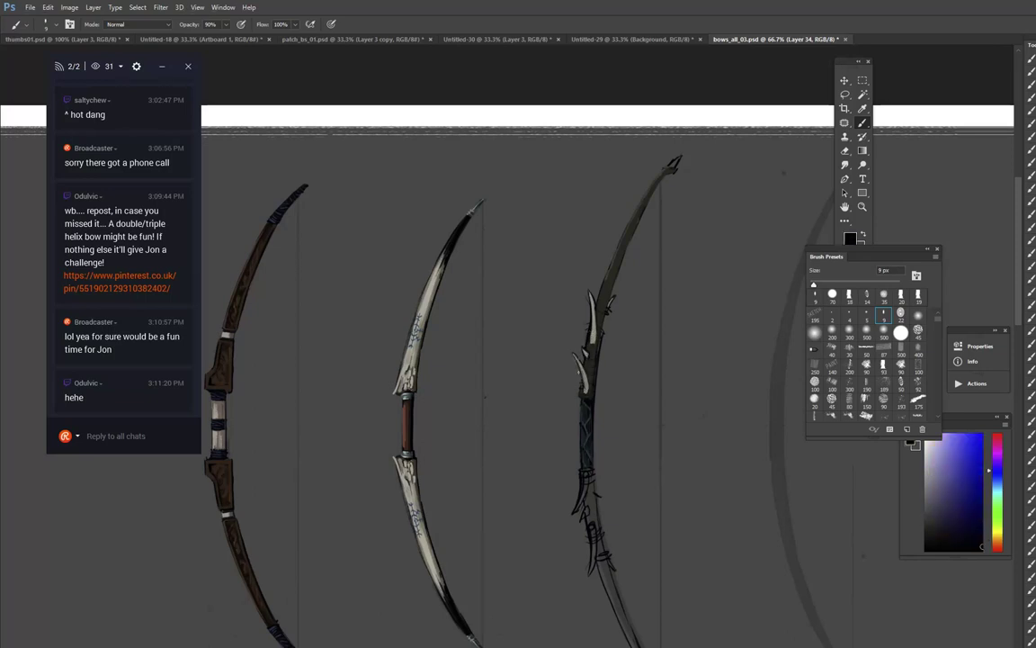
alt+click(586, 376)
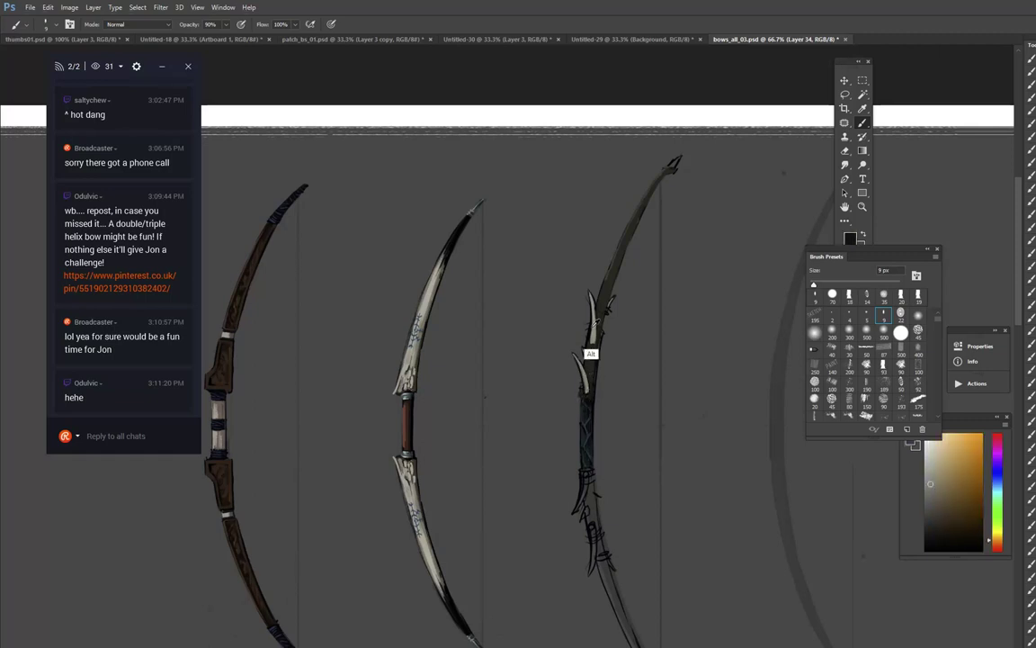
Step: Clean up the stray linework around the third bow's two upper thorns, alternating sampled near-black, dark brown and canvas grey
alt+click(531, 317)
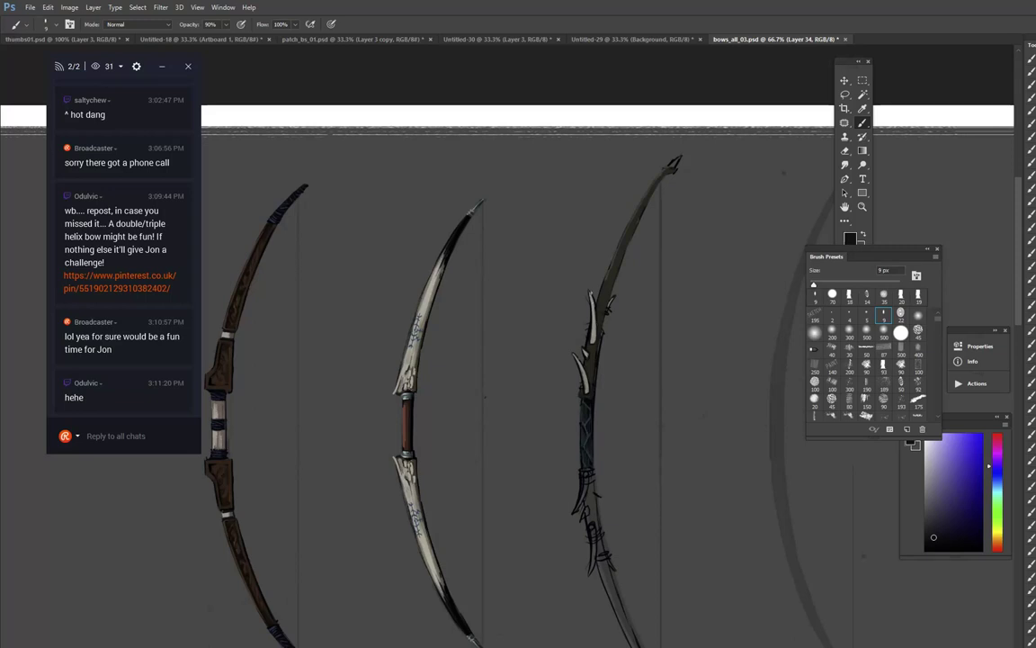
alt+click(589, 285)
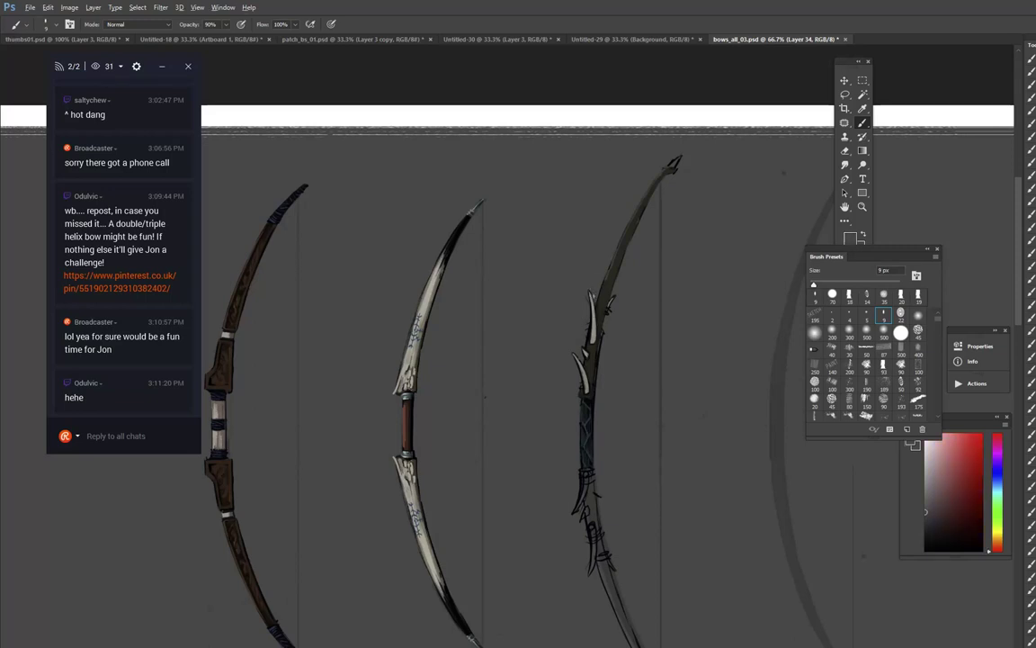
alt+click(590, 351)
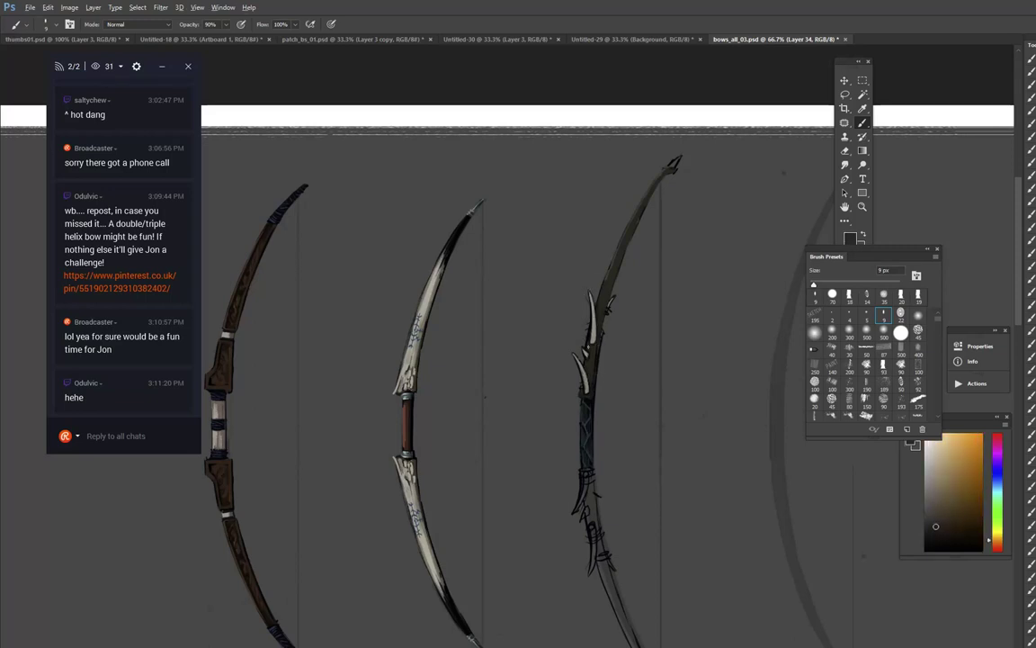
alt+click(585, 336)
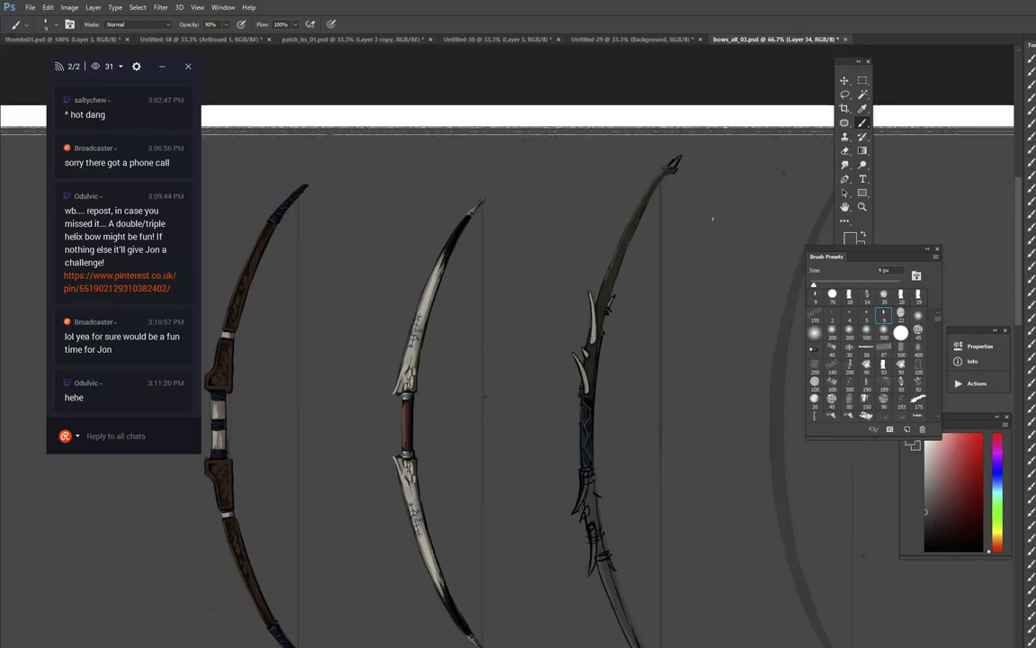
Step: Touch up the thorn bases with dark olive and draw black bindings around the third bow's upper limb where the thorns attach
alt+click(529, 367)
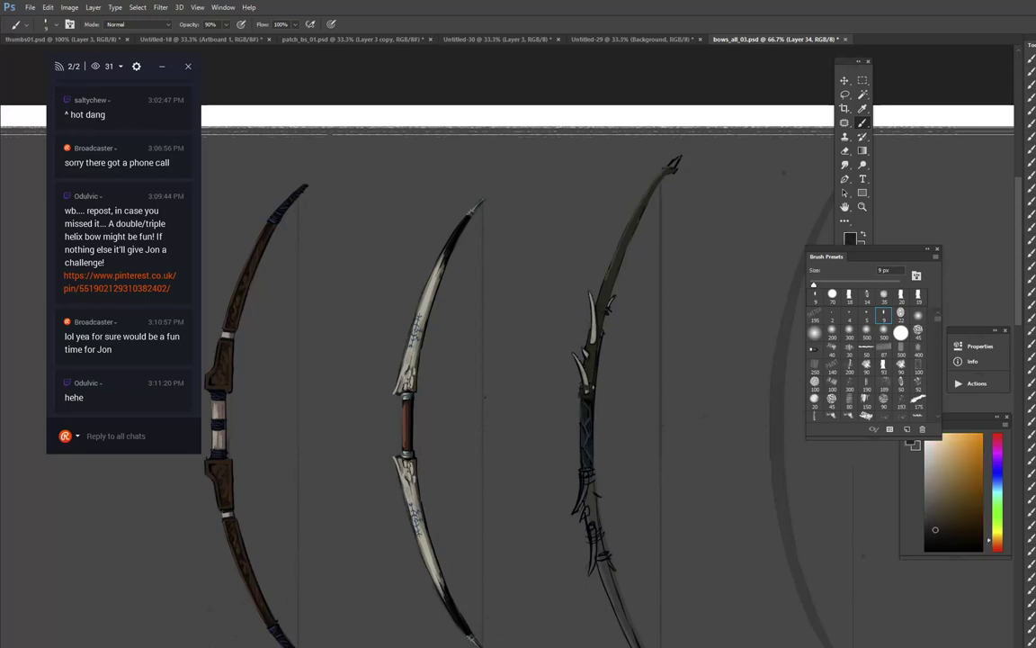
alt+click(599, 368)
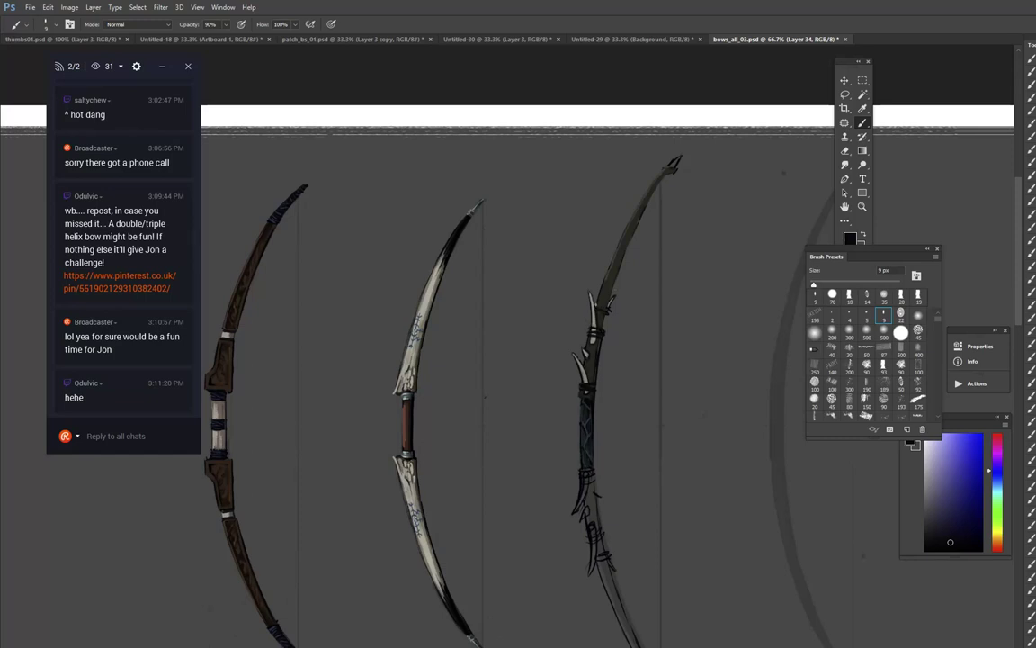
alt+click(612, 341)
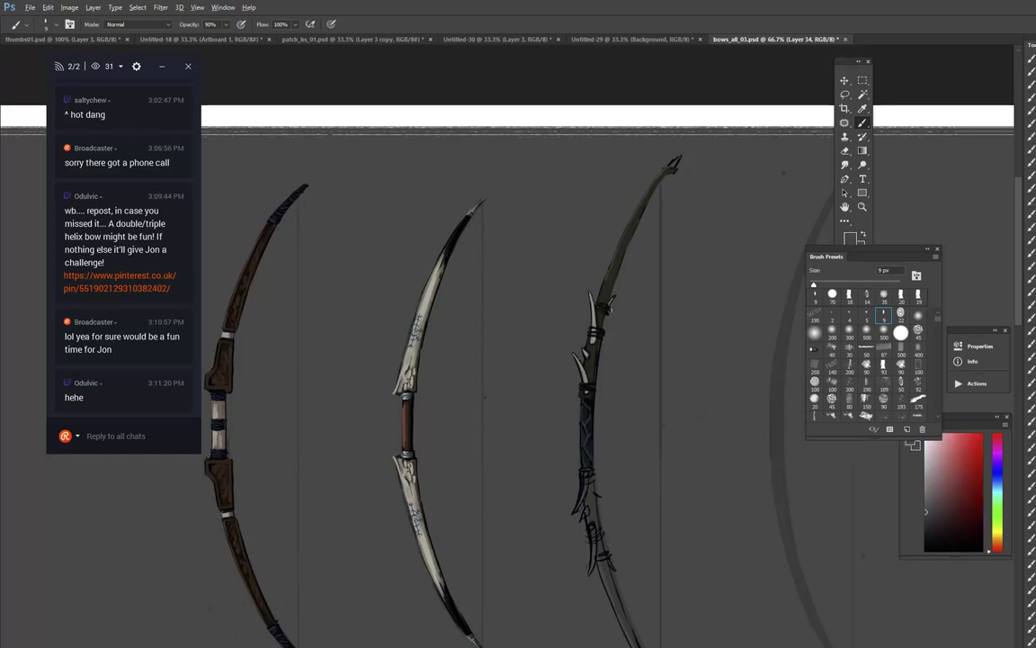
Step: Refine the small spikes on the string side of the third bow's upper limb with sampled canvas grey and near-black
alt+click(619, 289)
drag(619, 293, 613, 299)
alt+click(619, 301)
alt+click(620, 297)
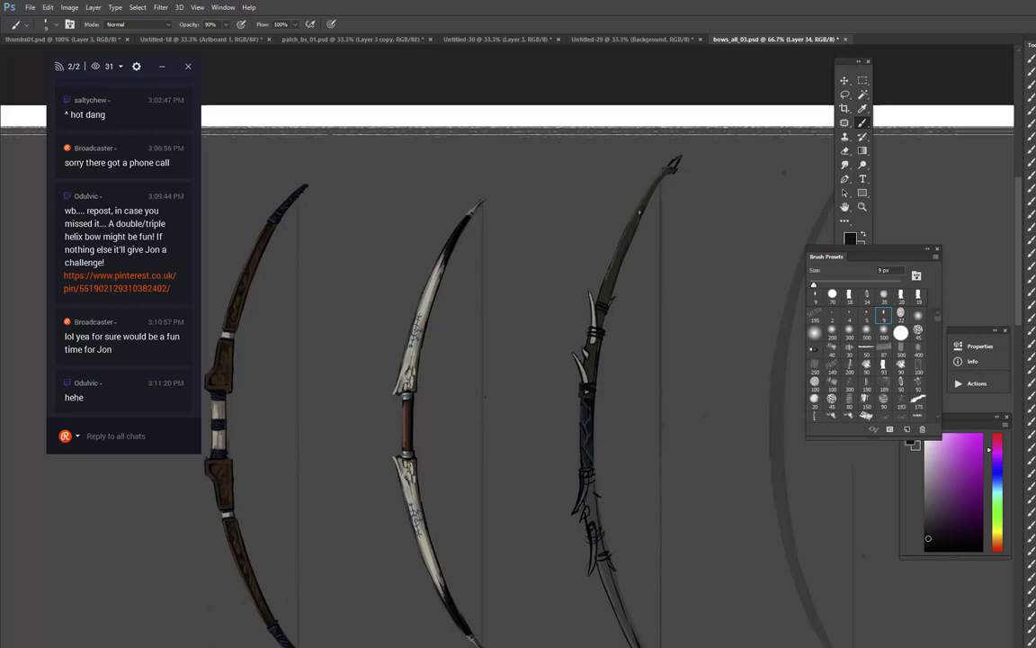
Step: Draw dark wrapping lines along the third bow's upper limb above the thorns, using sampled near-black and olive plus a darker blue-black
alt+click(589, 412)
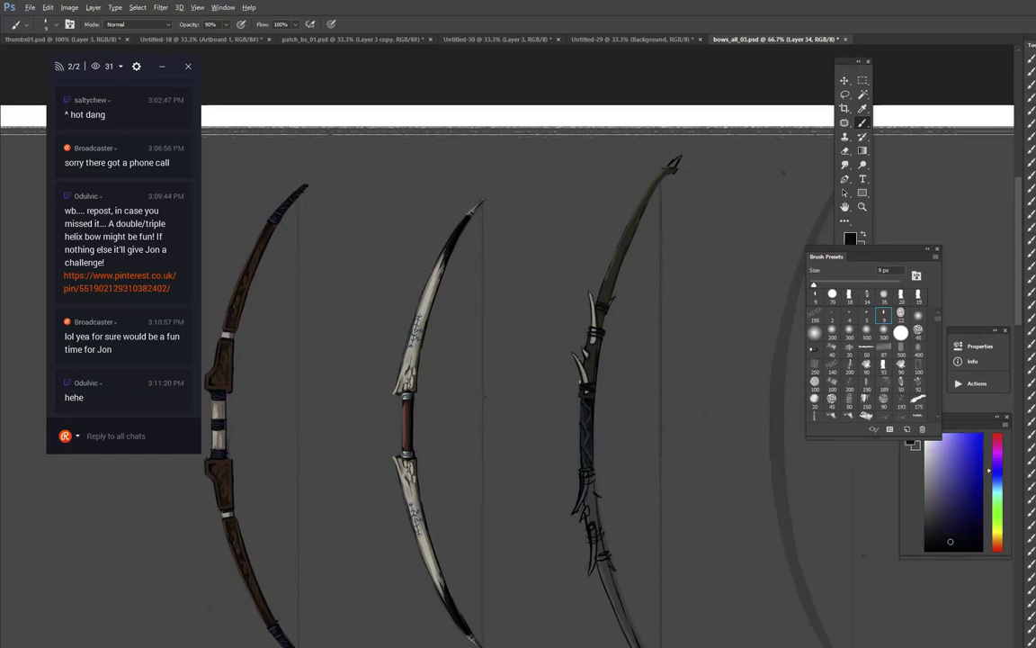
alt+click(587, 394)
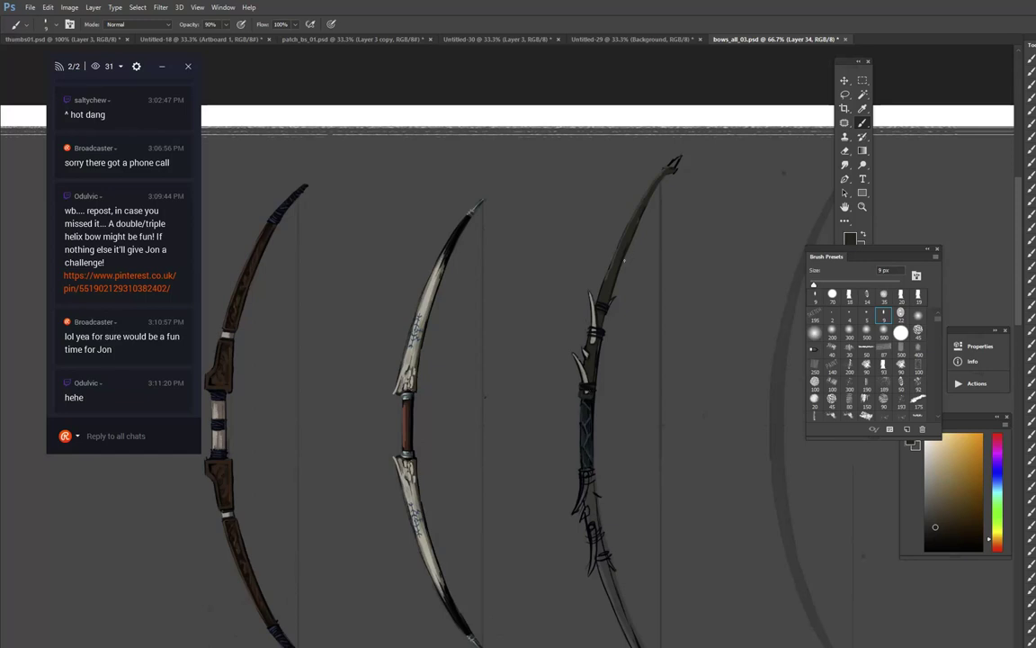
alt+click(595, 322)
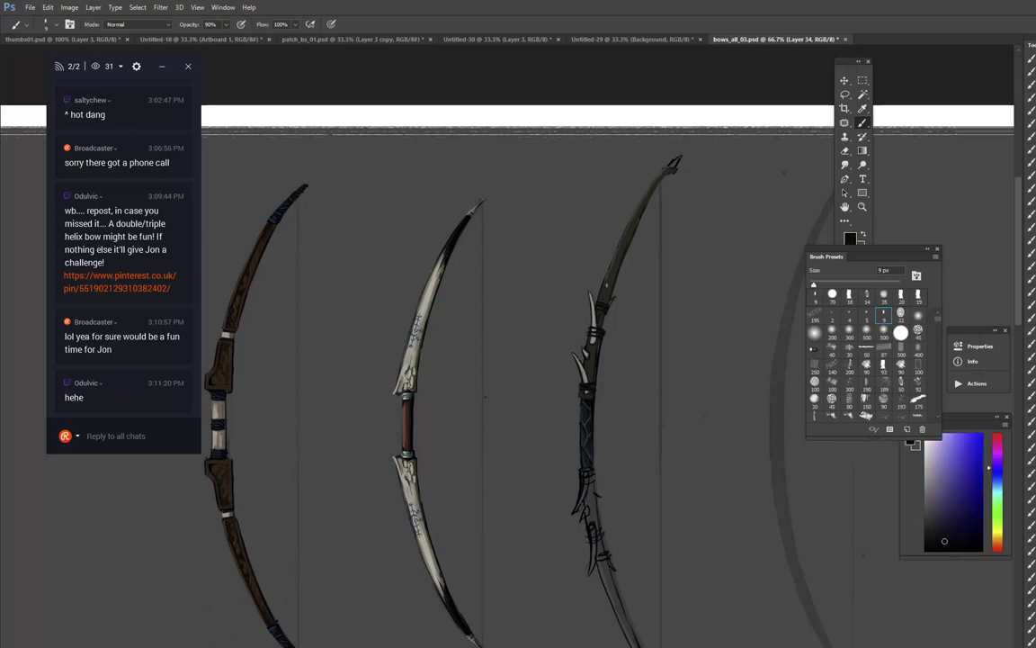
click(940, 547)
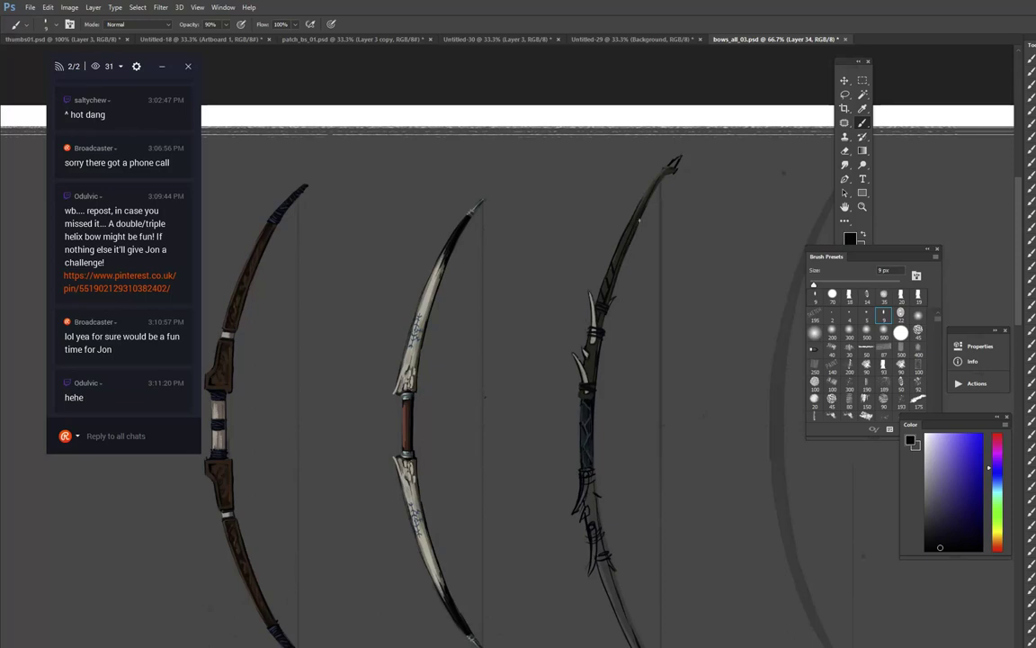
Step: Paint the third bow's upper tip in sampled light bone colour and sharpen its shape with sampled black and canvas grey
alt+click(640, 221)
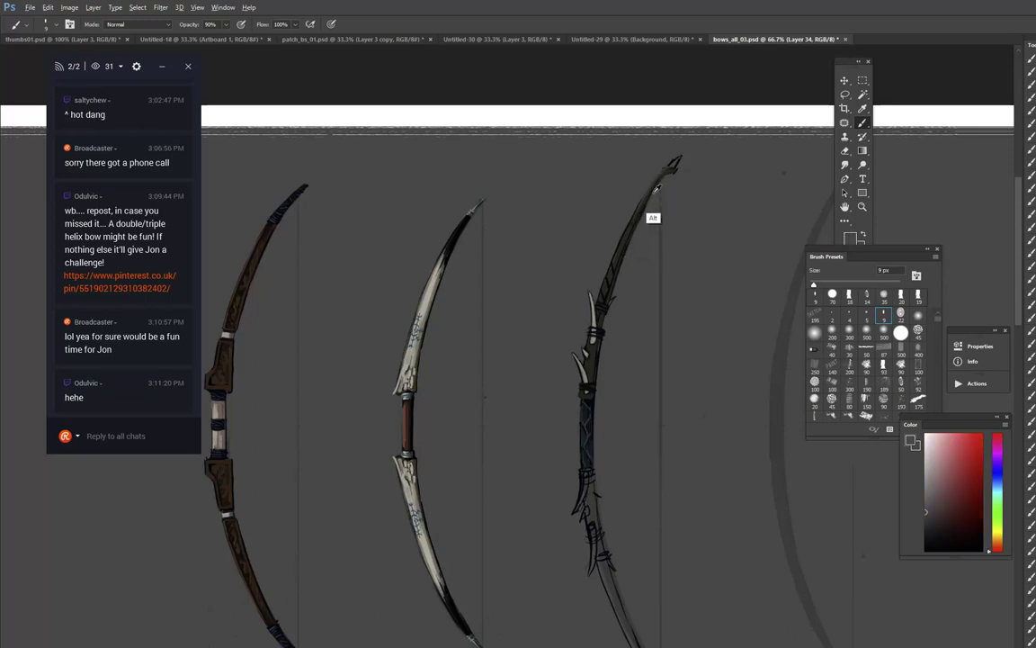
alt+click(595, 318)
drag(670, 169, 685, 154)
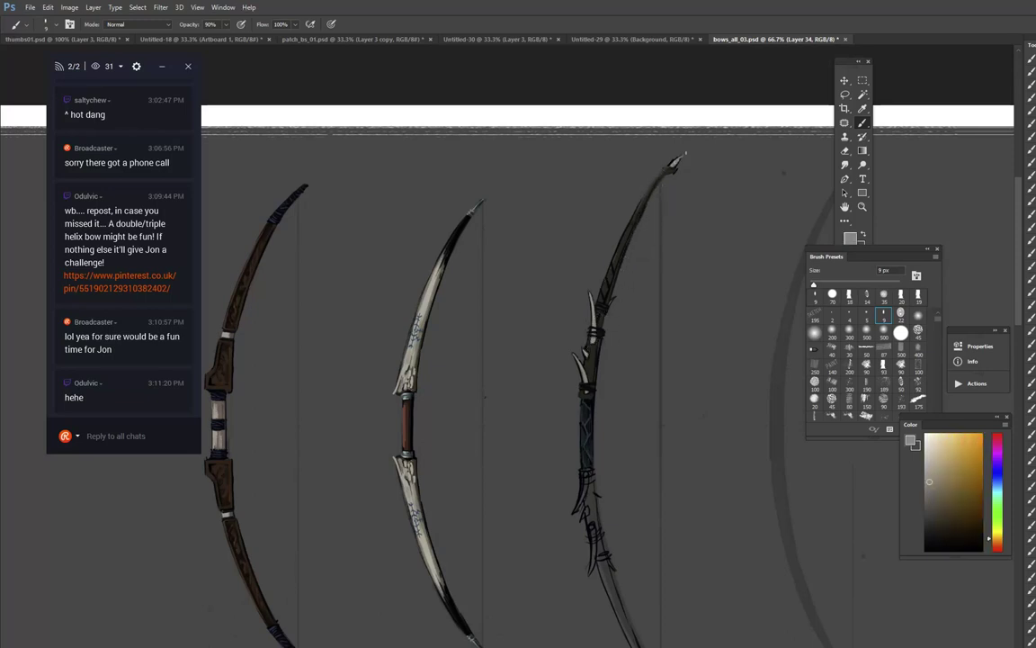
alt+click(676, 162)
alt+click(680, 163)
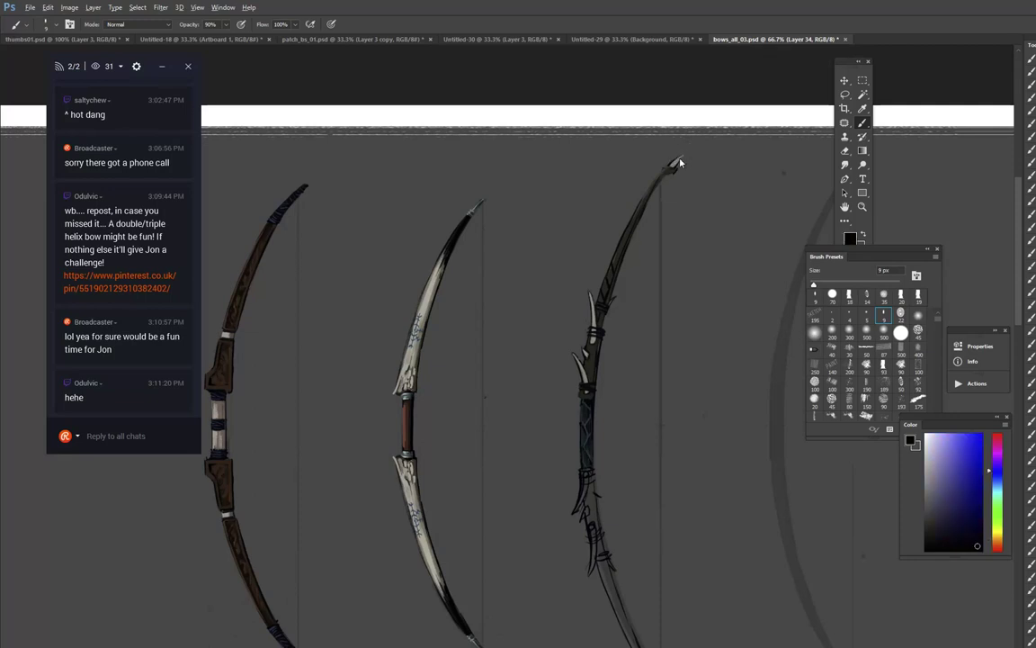
alt+click(684, 163)
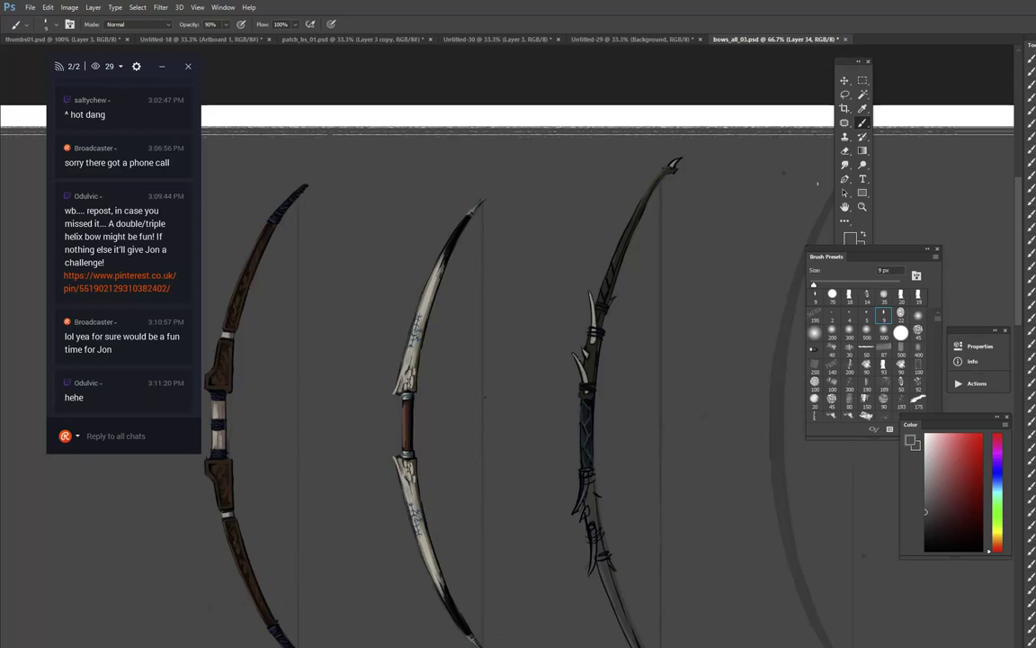
Step: Duplicate the third bow's finished upper limb, flip the copy vertically and move it straight down below the grip as the lower limb
key(m)
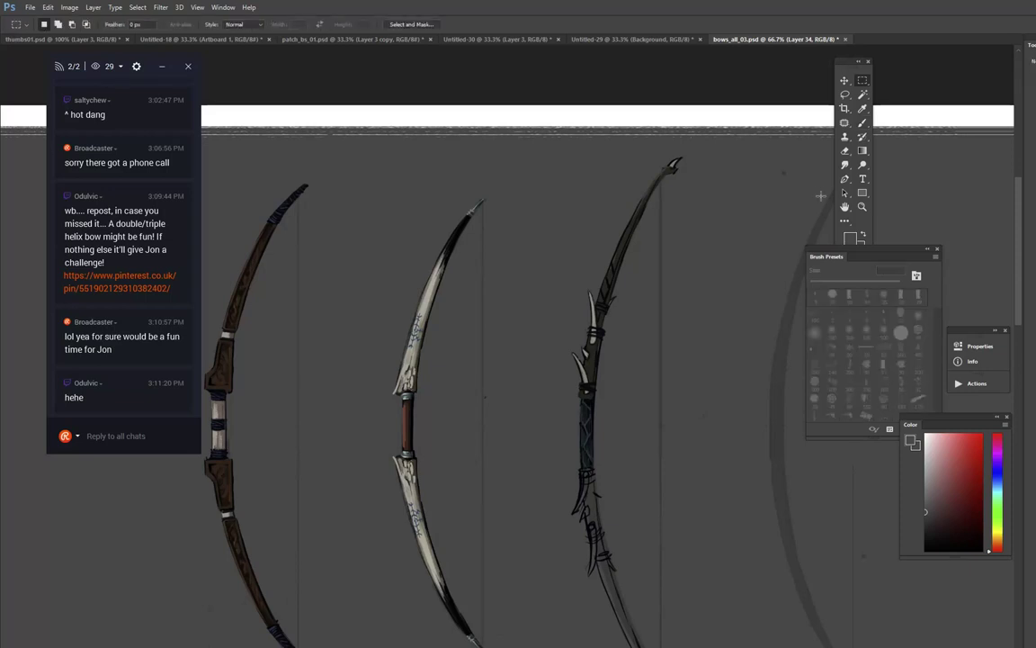
mouse_move(573, 139)
mouse_down()
mouse_move(670, 225)
mouse_move(738, 481)
mouse_move(724, 401)
mouse_up()
key(ctrl+j)
key(ctrl+t)
right_click(628, 294)
click(662, 466)
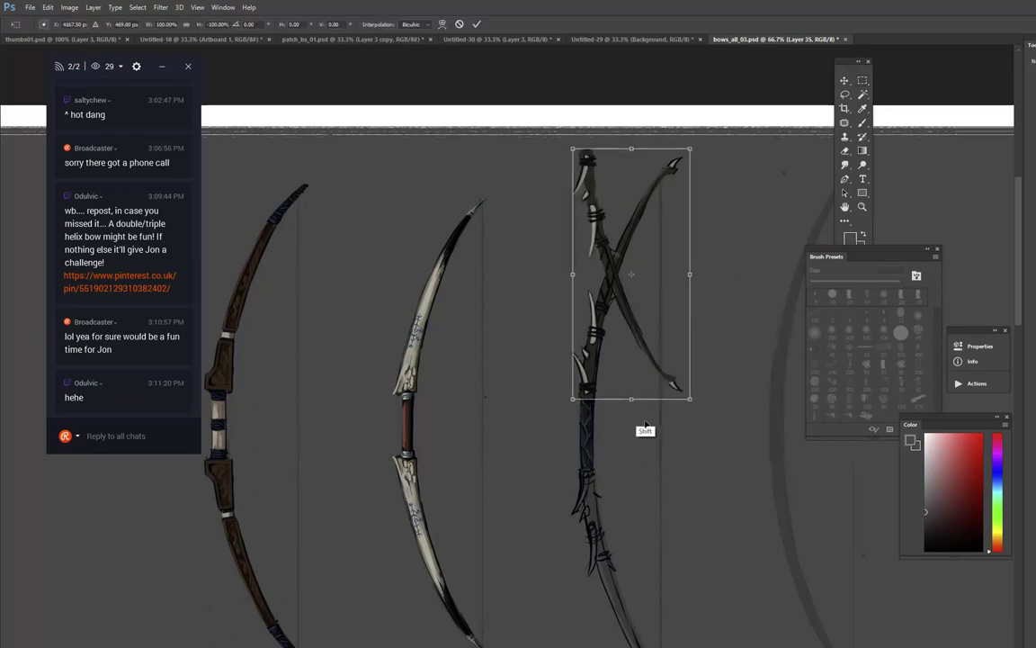
drag(650, 309, 644, 630)
key(Return)
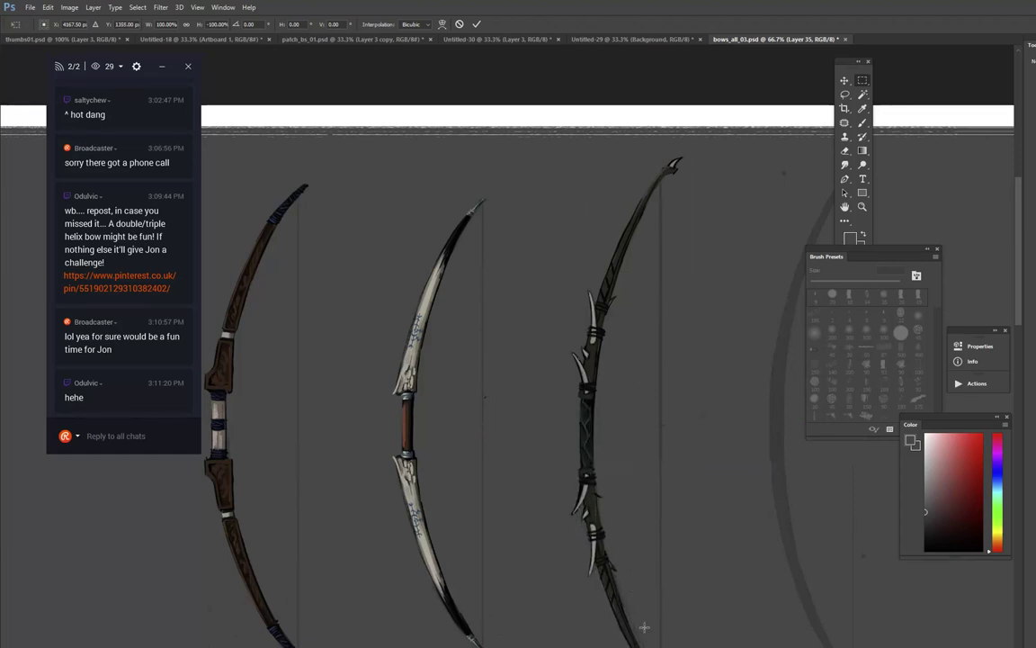
Step: Select the tip end of the third bow's lower limb and scale it to about 95.6%
drag(819, 497, 675, 387)
drag(619, 352, 752, 470)
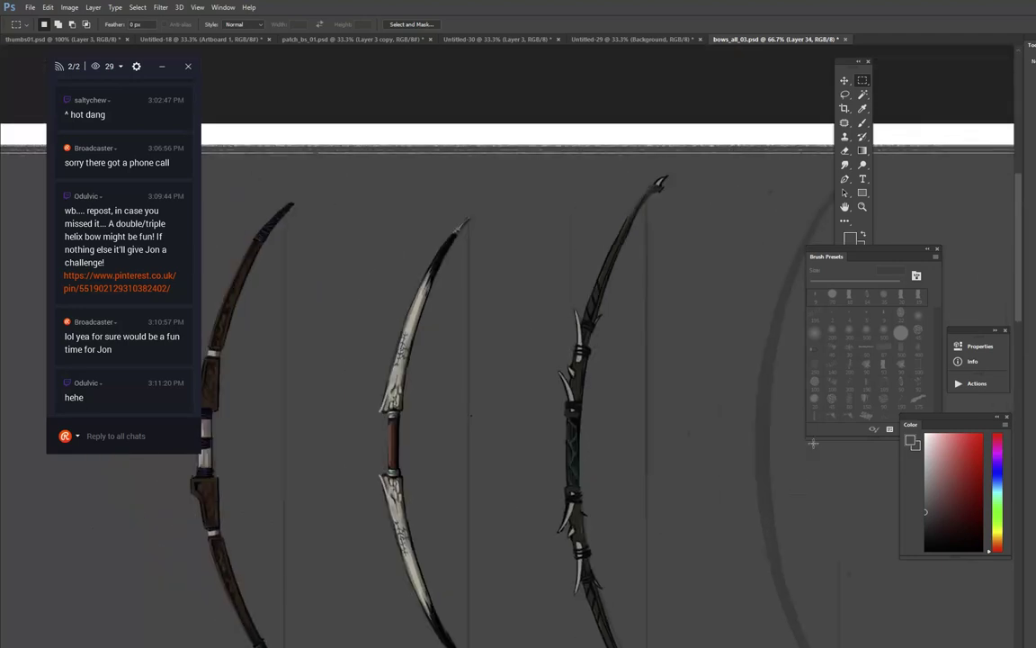
key(z)
alt+click(682, 445)
drag(770, 465, 749, 370)
key(m)
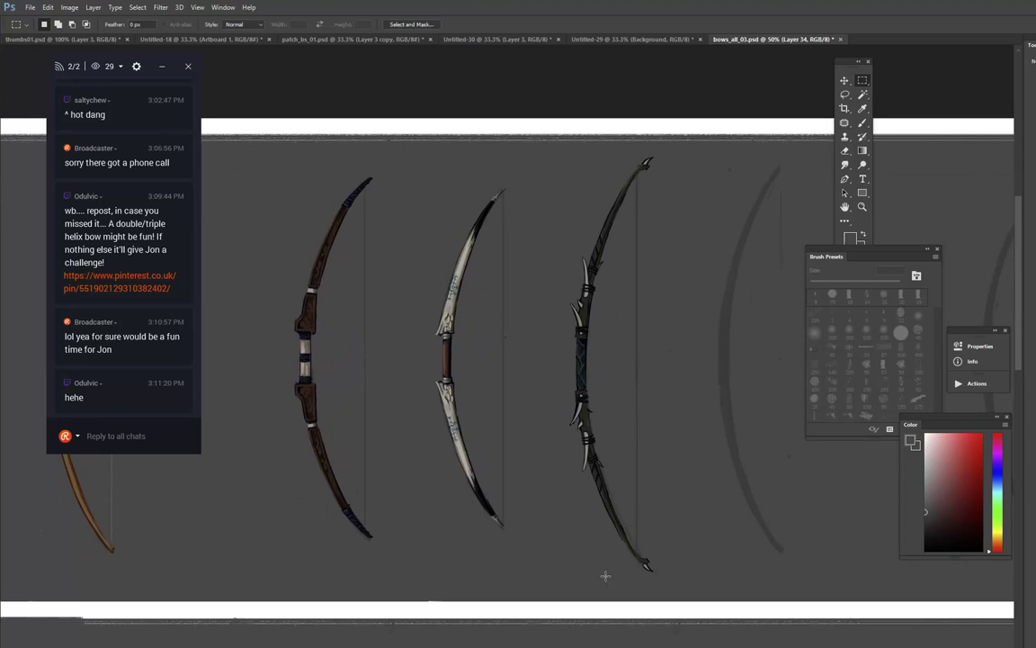
drag(603, 576, 683, 503)
key(ctrl+t)
drag(643, 567, 643, 576)
key(Tab)
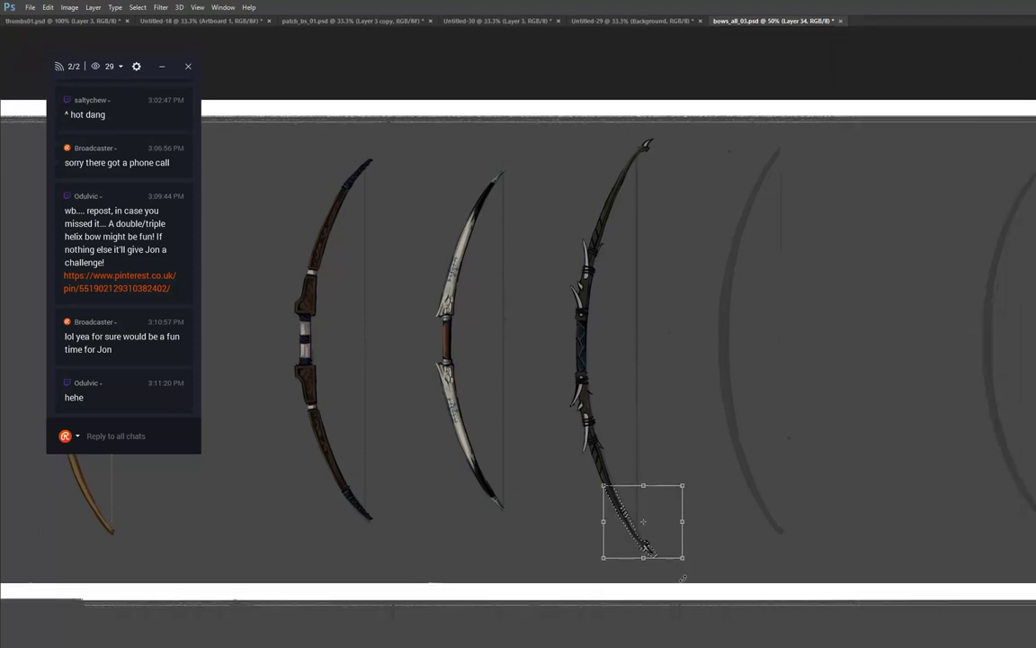
key(Tab)
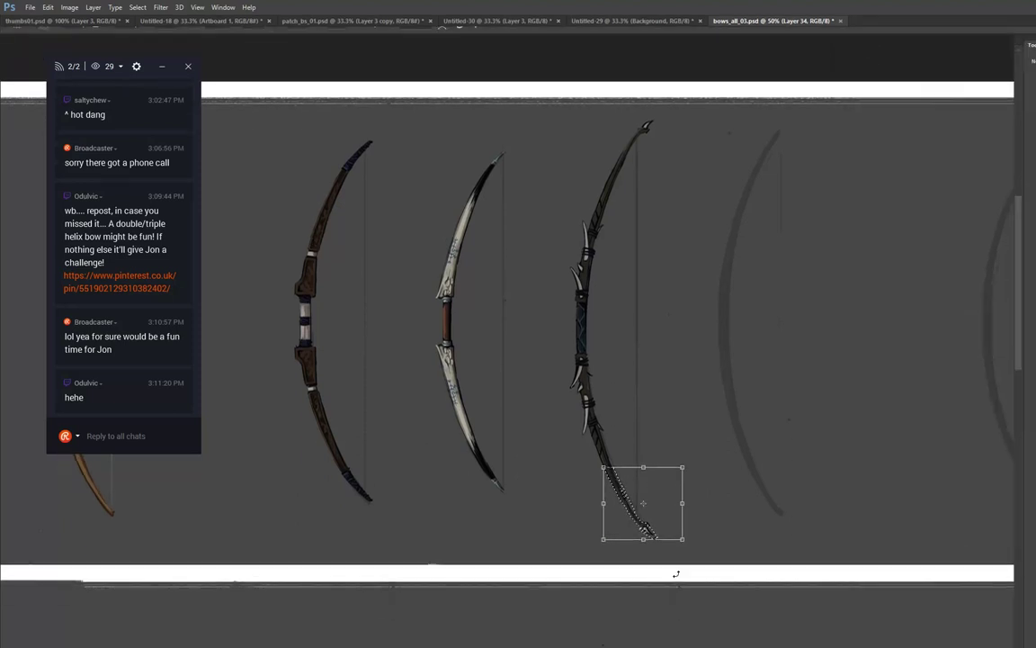
drag(684, 576, 680, 573)
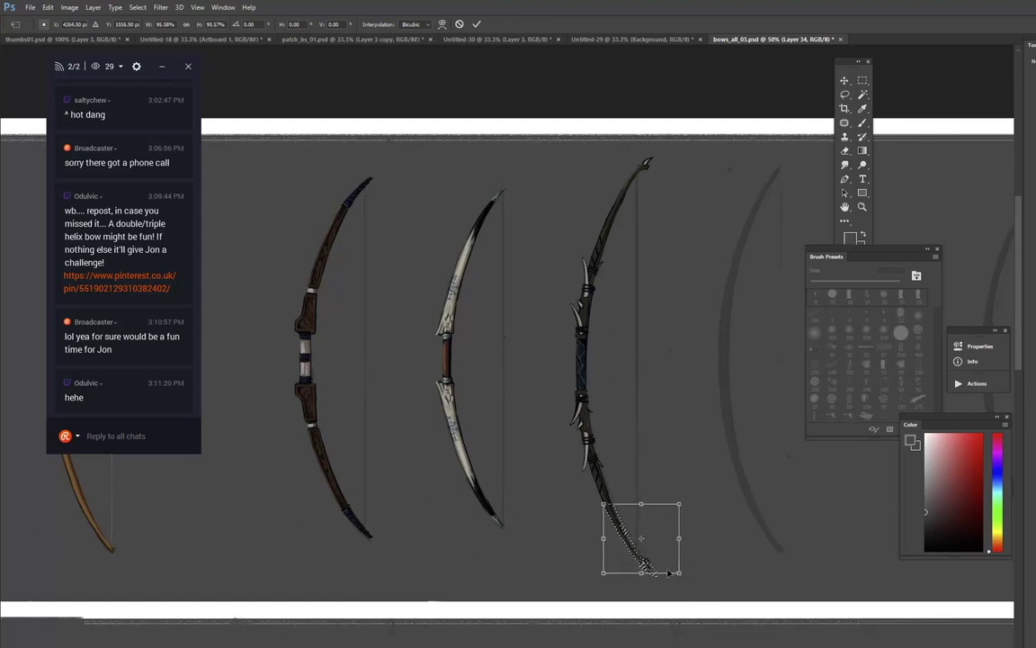
key(Return)
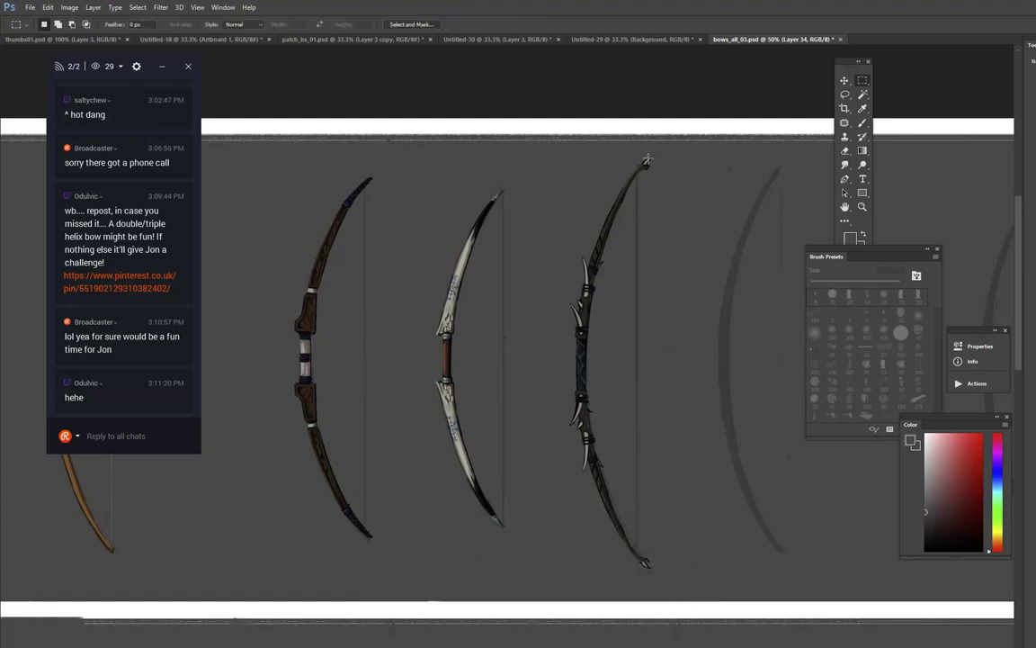
mouse_move(619, 147)
mouse_down()
mouse_move(662, 189)
mouse_move(643, 166)
mouse_up()
key(v)
key(ctrl+d)
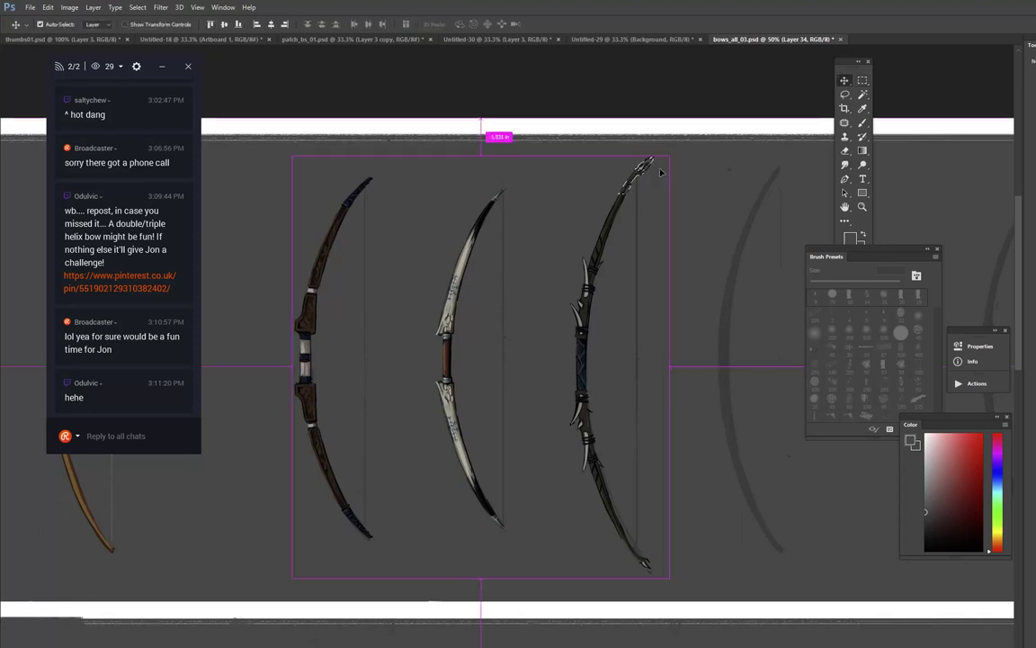
Step: Review the finished bow designs and the remaining blank bow templates across the sheet
drag(707, 381, 501, 310)
drag(619, 257, 1033, 72)
drag(717, 187, 1032, 11)
drag(629, 198, 496, 534)
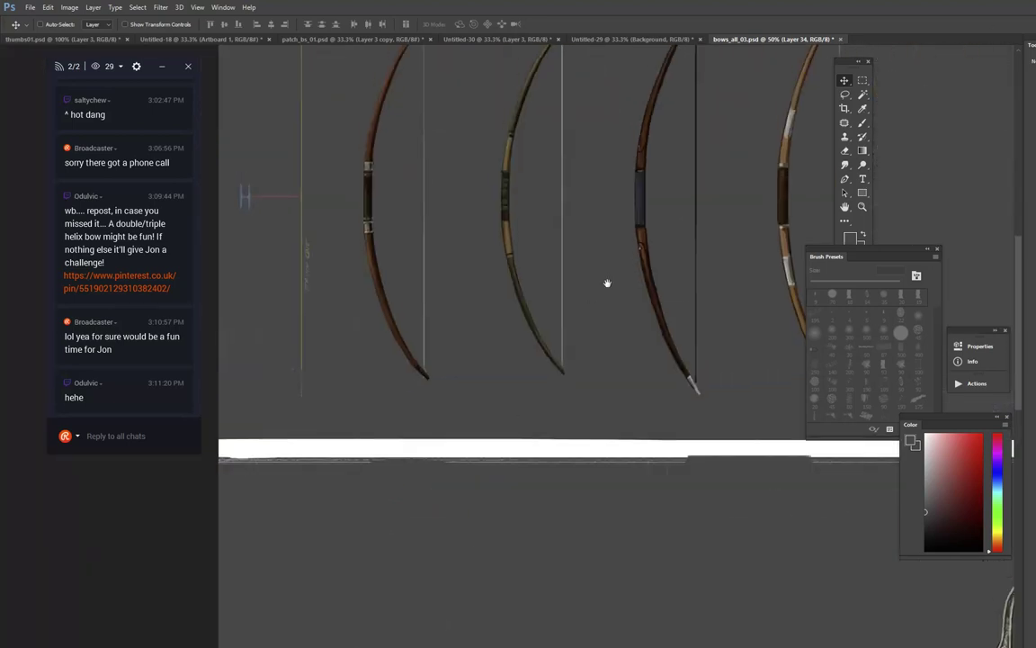
drag(641, 292, 352, 225)
drag(750, 393, 363, 379)
drag(599, 238, 588, 217)
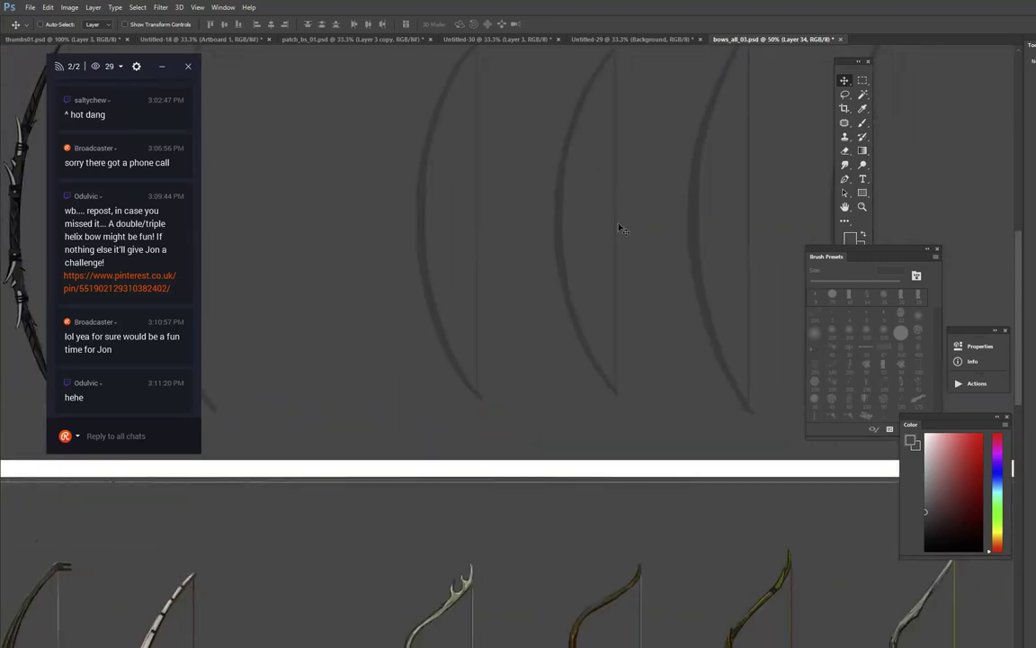
Step: Show the guides and sketch a black pointed tip with small branching spikes on the second blank bow template's upper limb
key(ctrl+semicolon)
drag(656, 162, 712, 235)
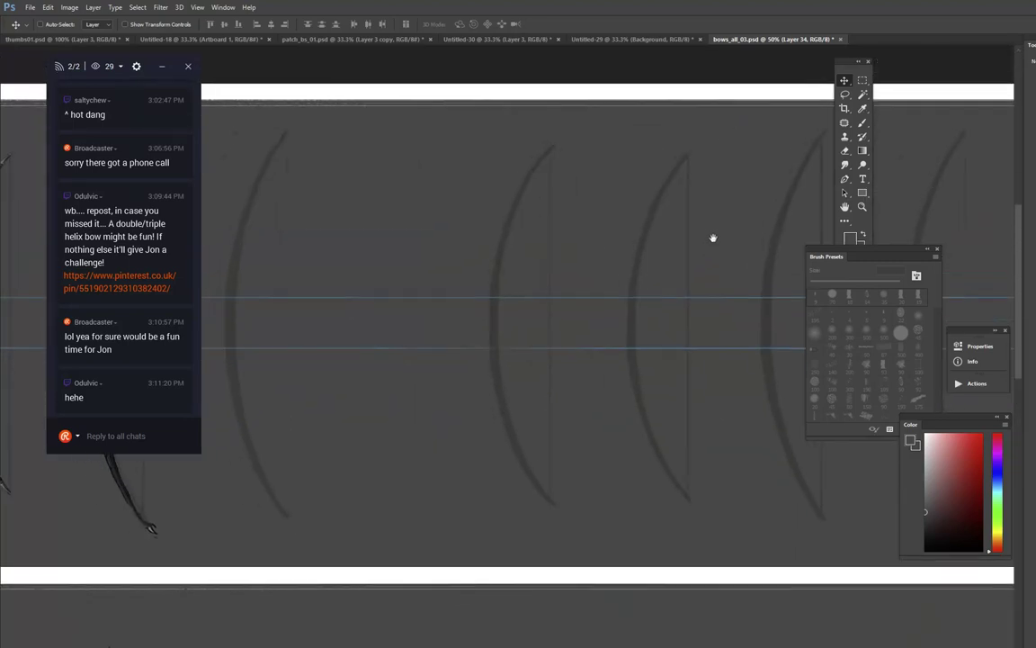
key(b)
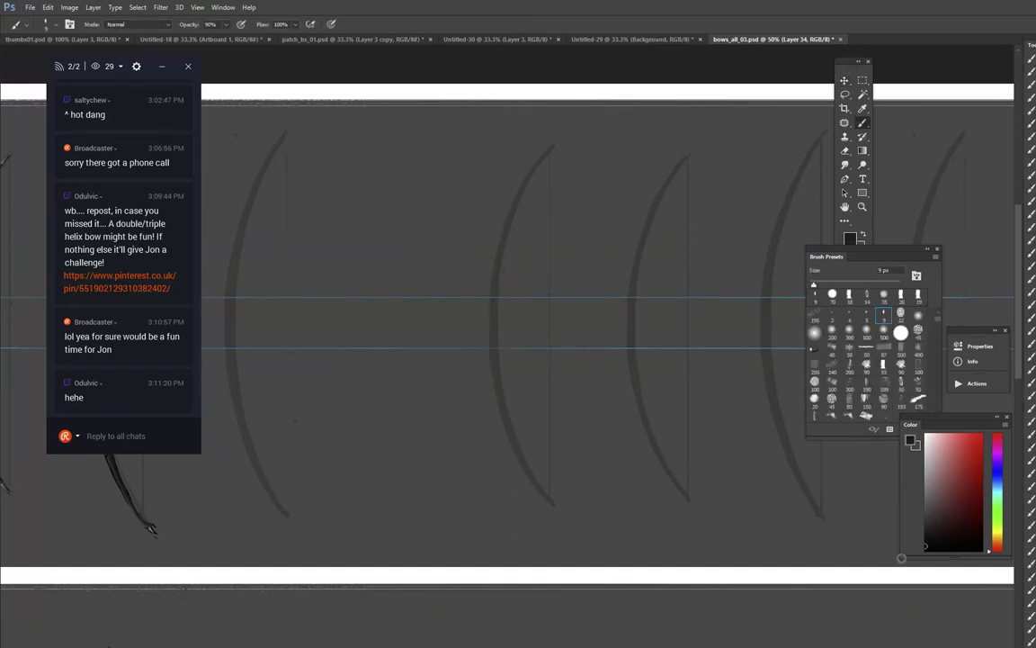
mouse_move(661, 404)
mouse_down()
mouse_move(650, 125)
mouse_move(687, 460)
mouse_up()
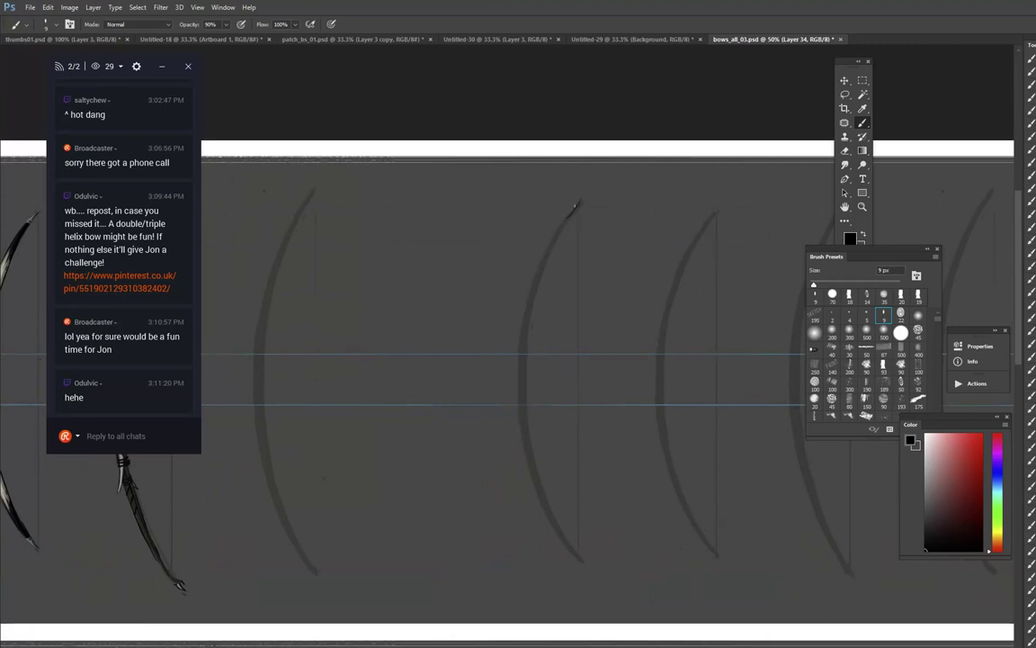
drag(562, 218, 547, 231)
mouse_move(580, 342)
mouse_down()
mouse_move(588, 148)
mouse_move(568, 441)
mouse_up()
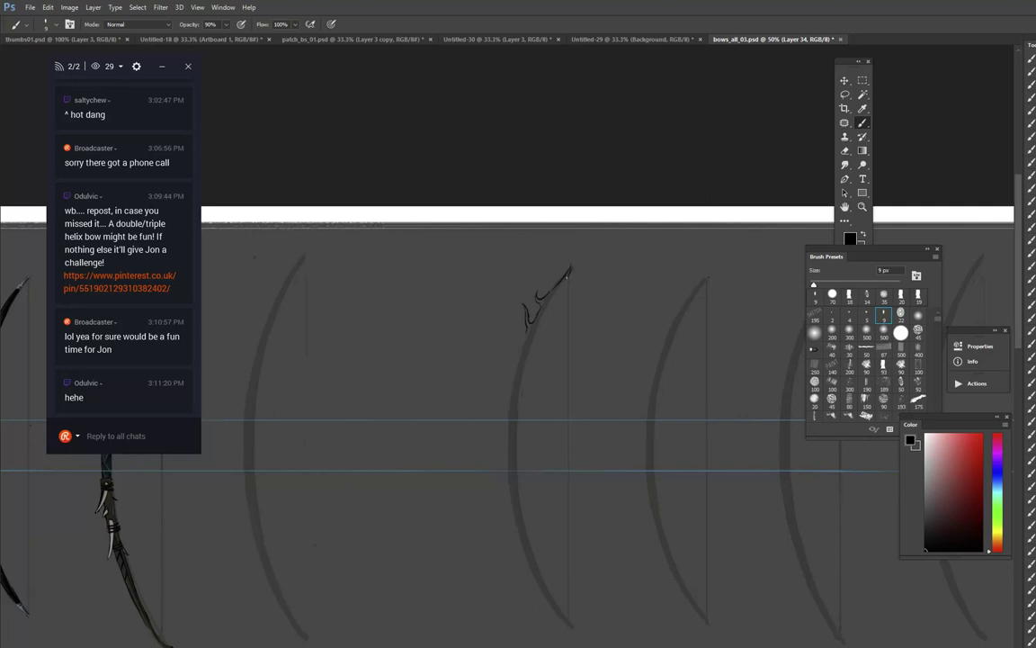
Step: Outline the new bow's upper limb in black down to a pointed end at the grip and start the grip's side lines
mouse_move(569, 268)
mouse_down()
mouse_move(528, 340)
mouse_move(518, 401)
mouse_up()
mouse_move(543, 466)
mouse_down()
mouse_move(551, 303)
mouse_move(653, 141)
mouse_move(602, 272)
mouse_move(586, 281)
mouse_move(559, 257)
mouse_up()
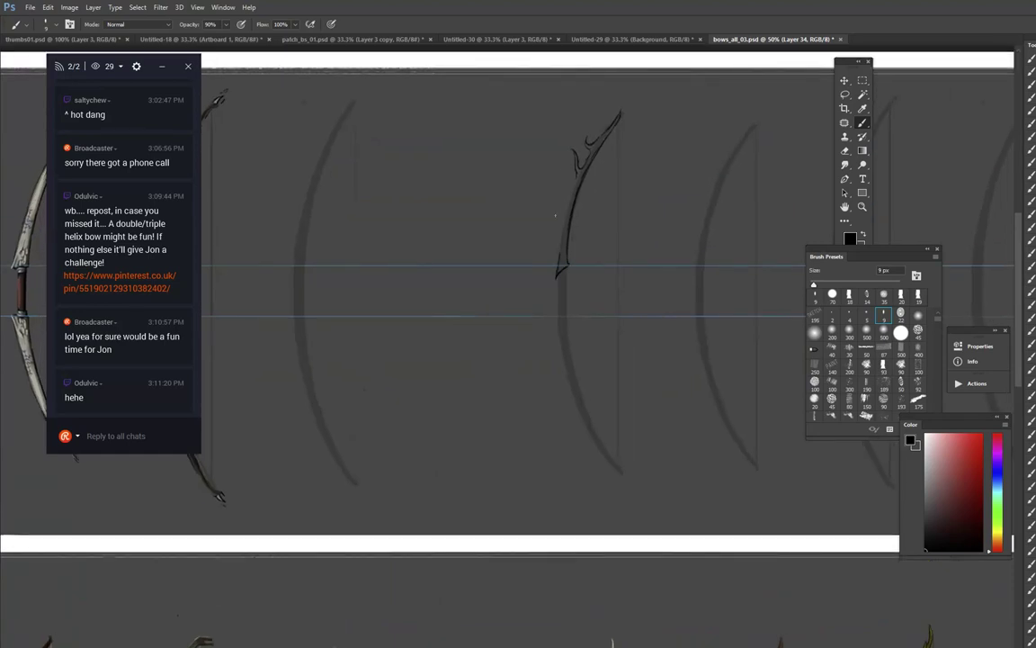
drag(575, 153, 559, 263)
drag(558, 281, 559, 299)
Step: Add black inner lines and extra spikes to the new bow's upper tip, alternating between the Brush and Eraser tools
drag(580, 256, 610, 64)
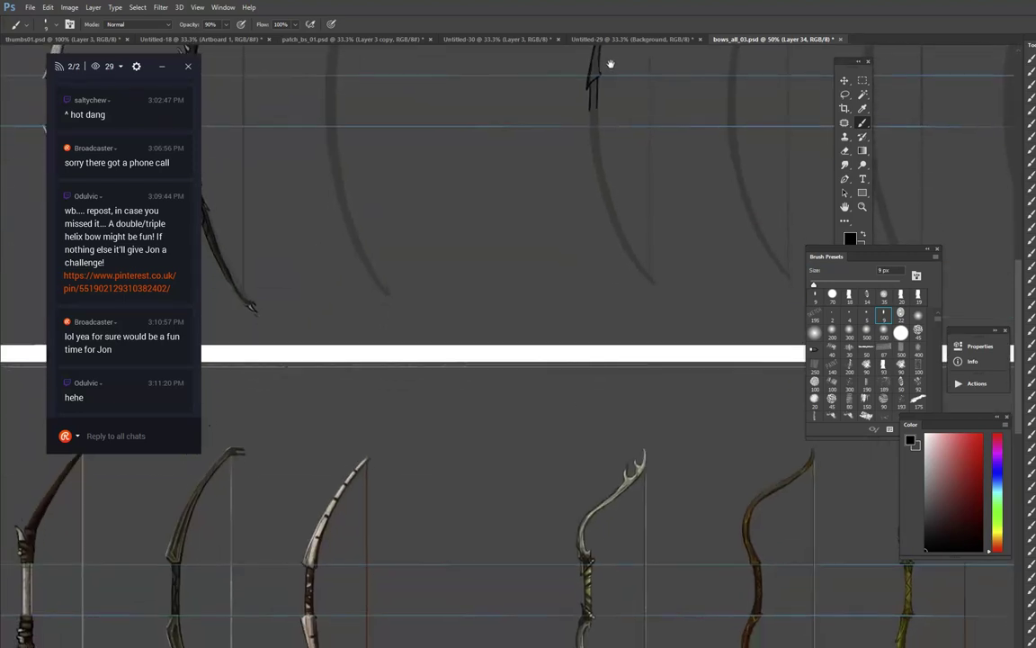
mouse_move(673, 131)
mouse_down()
mouse_move(546, 483)
mouse_move(532, 495)
mouse_up()
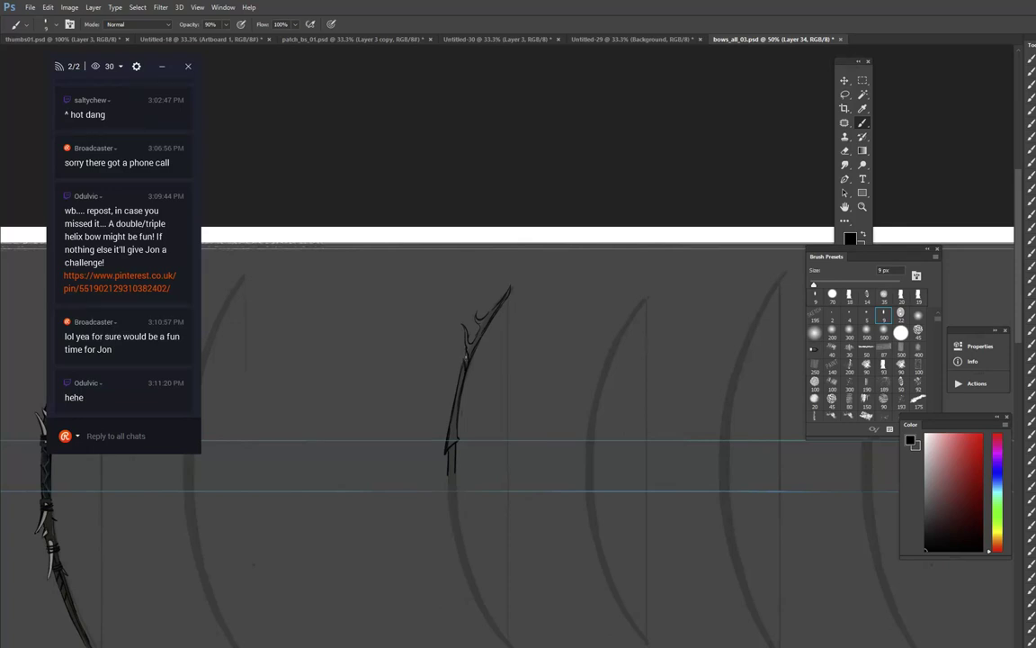
drag(472, 343, 482, 322)
key(e)
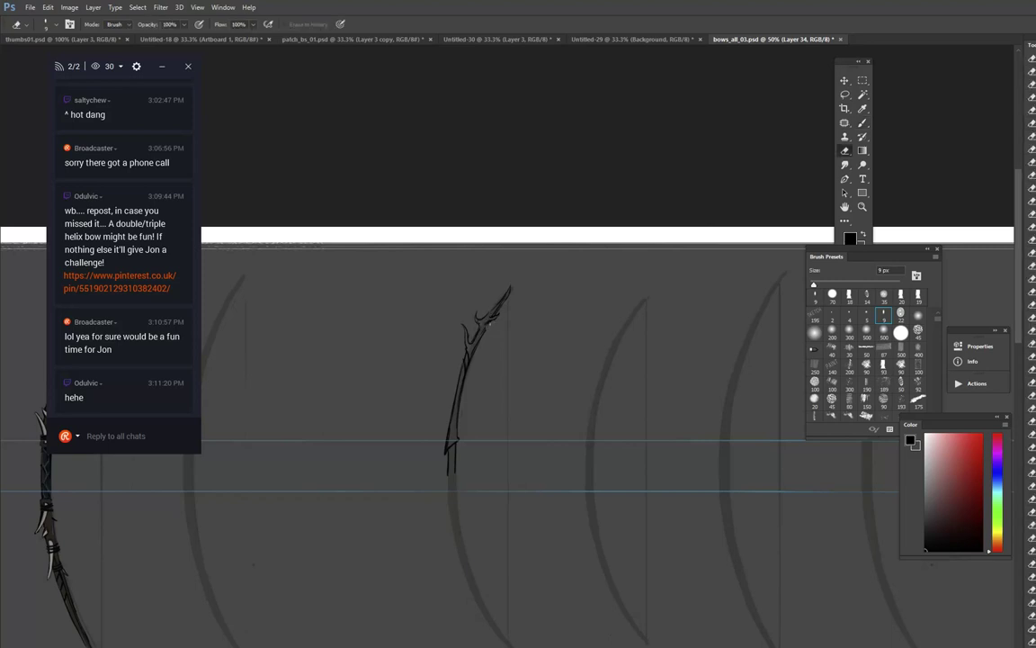
key(b)
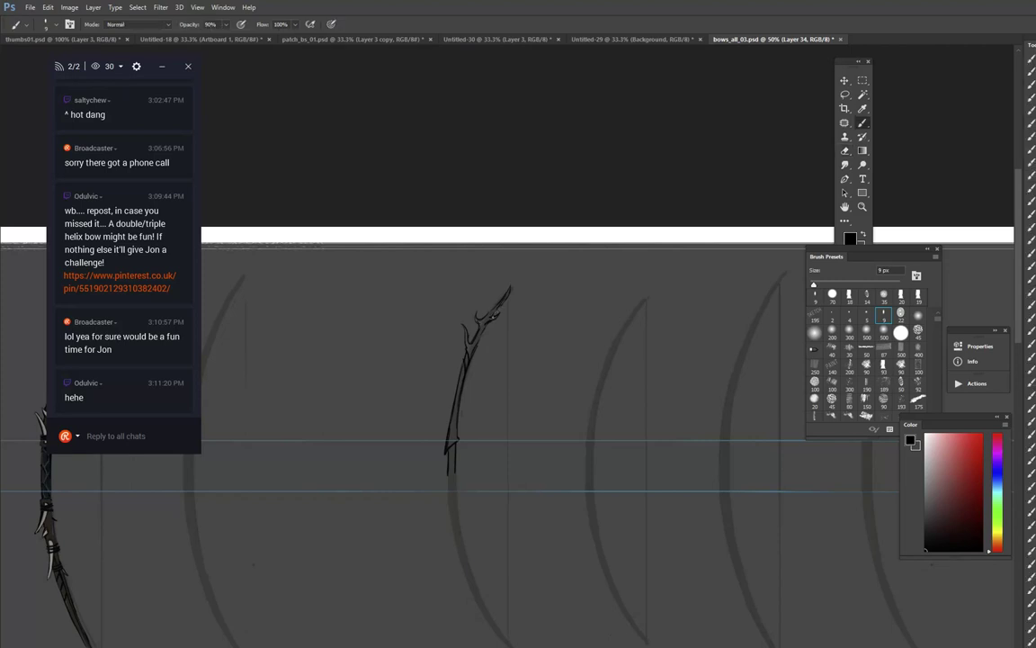
mouse_move(496, 311)
mouse_down()
mouse_move(509, 285)
mouse_move(477, 315)
mouse_up()
key(e)
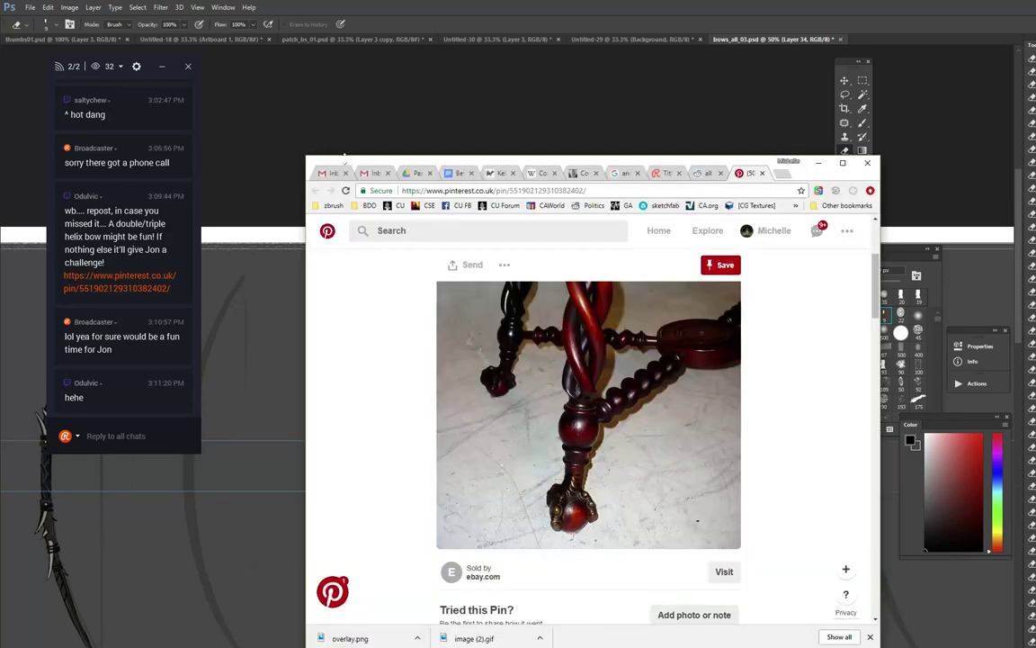
Step: Look through the browser's open pages, from the mail inboxes and design document to the reference article and Reddit listing
click(329, 174)
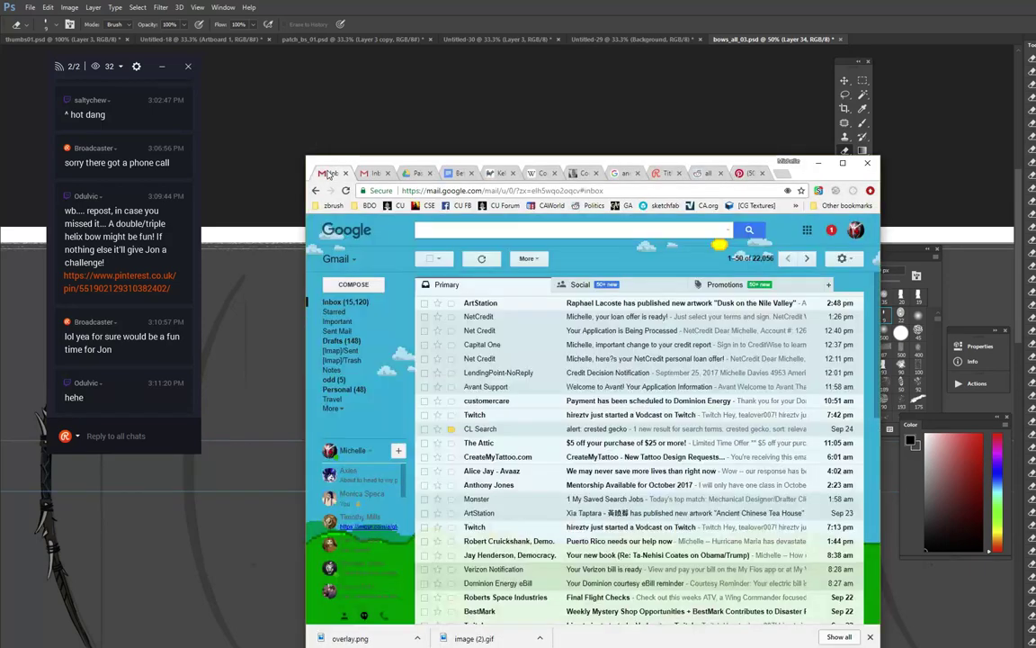
click(374, 172)
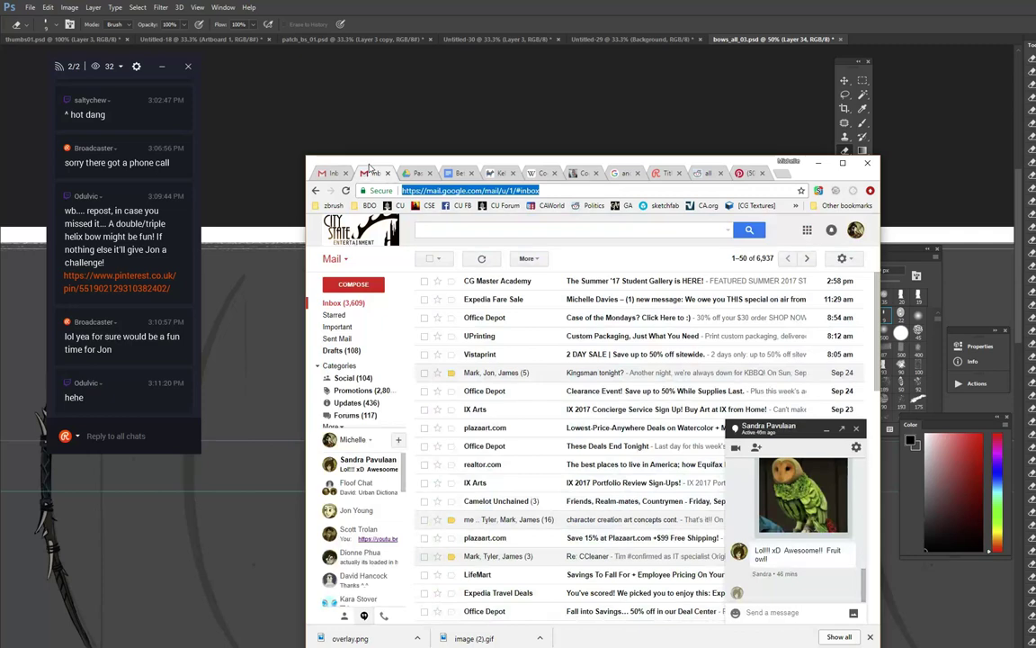
click(419, 172)
click(459, 173)
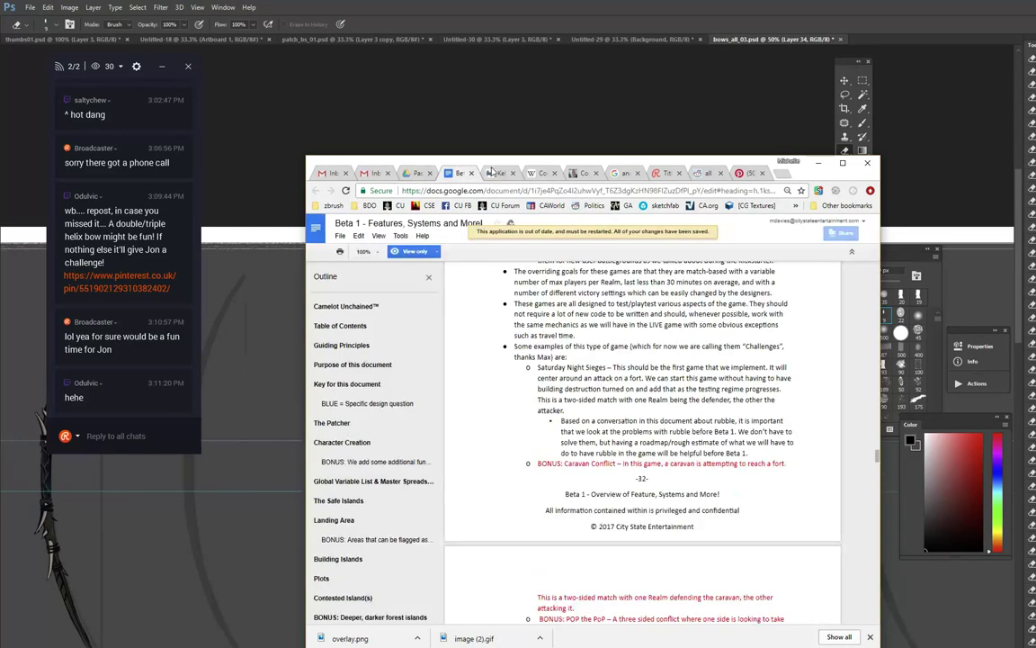
click(495, 173)
click(537, 172)
click(580, 173)
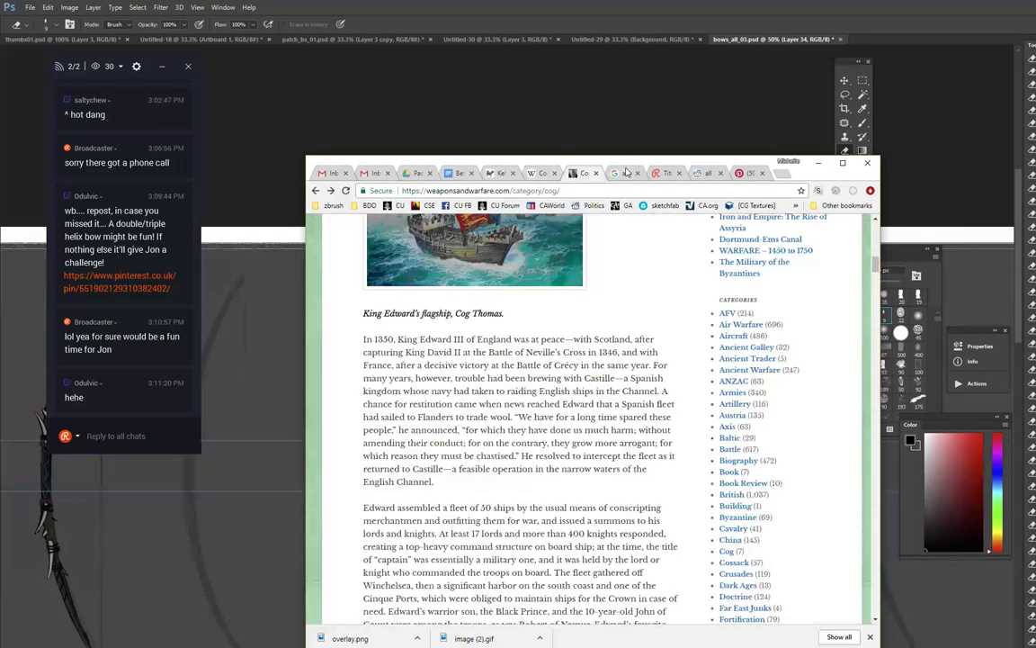
click(627, 172)
click(708, 172)
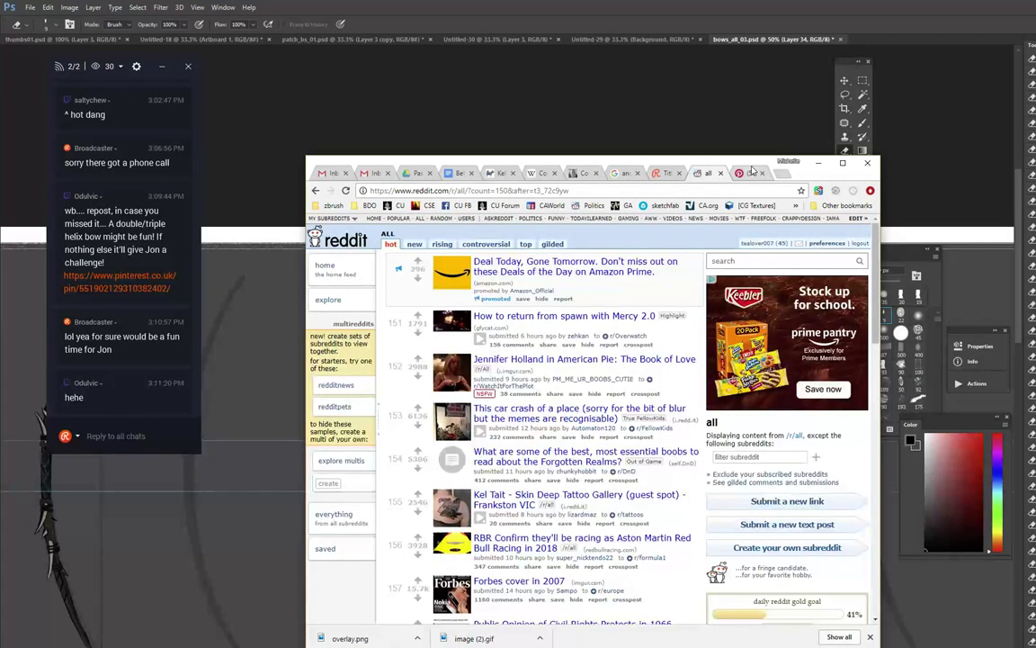
Step: Switch back to Photoshop and extend the branching bow's grip side lines downward, trimming stray marks
click(636, 126)
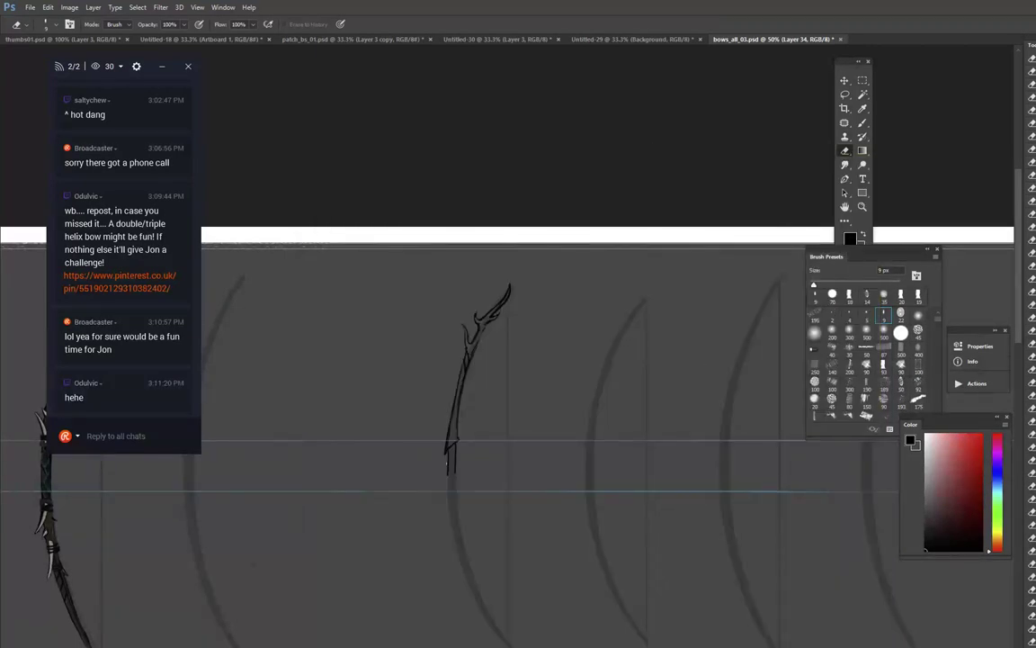
shift+click(448, 474)
key(b)
mouse_move(451, 463)
mouse_down()
mouse_move(546, 323)
mouse_move(527, 337)
mouse_up()
key(ctrl+z)
shift+click(528, 331)
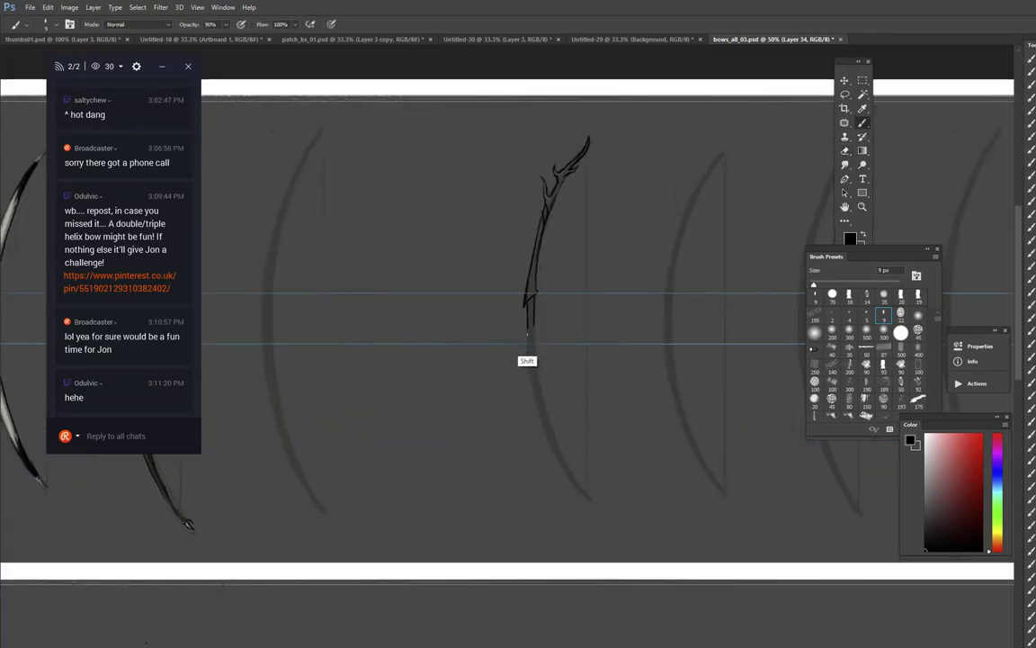
drag(648, 173, 636, 210)
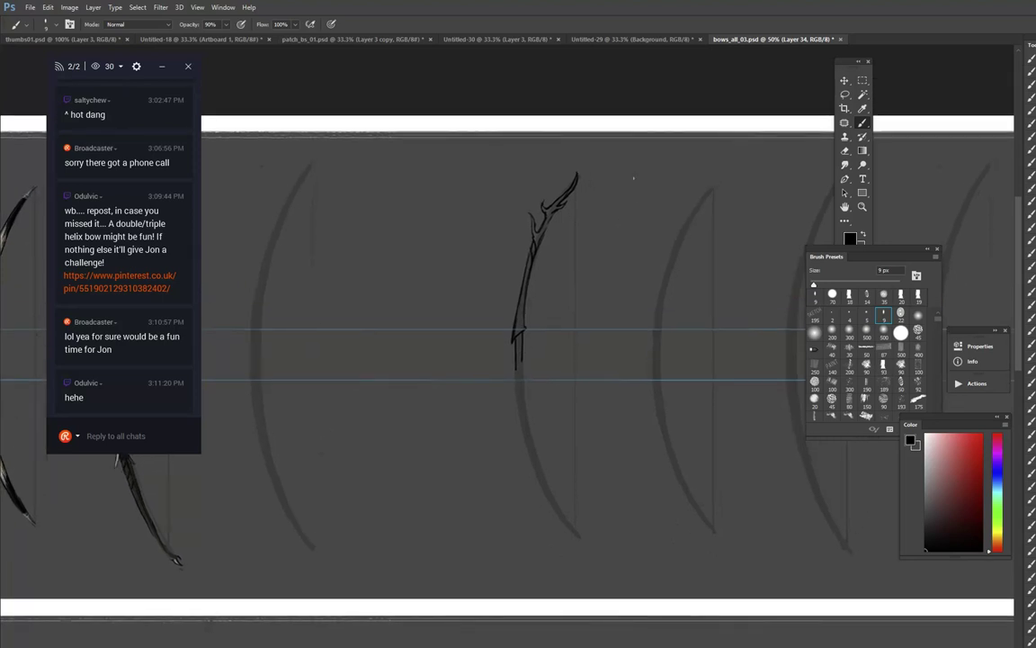
Step: Duplicate the branching bow's upper limb onto a new layer, flip it vertically and align it below as the lower limb
key(m)
mouse_move(510, 153)
mouse_down()
mouse_move(620, 351)
mouse_move(620, 373)
mouse_up()
key(ctrl+j)
key(ctrl+t)
right_click(571, 310)
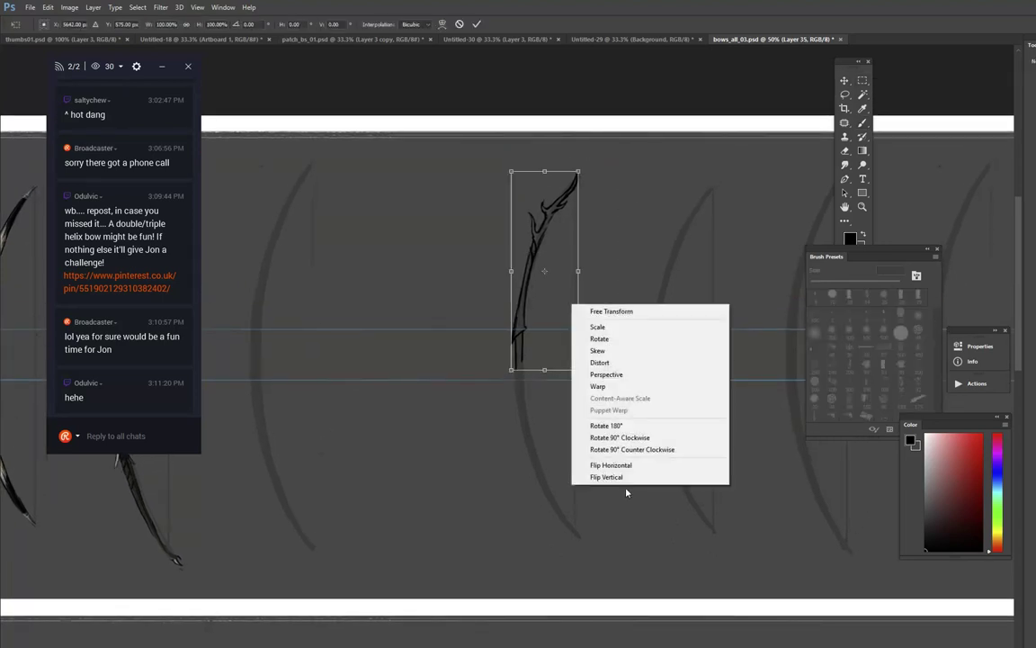
click(621, 476)
drag(567, 291, 568, 465)
key(Return)
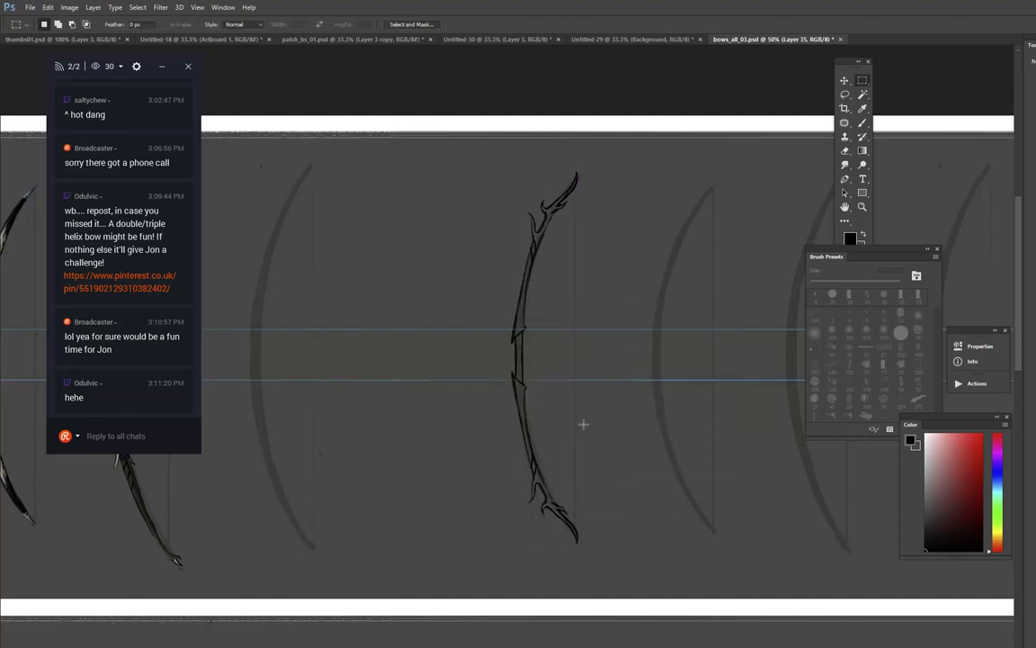
Step: Sketch the twisted lower part of the next blank bow template's upper limb in black and mark its tip, cleaning up with the Eraser
mouse_move(756, 334)
mouse_down()
mouse_move(687, 424)
mouse_move(632, 192)
mouse_move(698, 624)
mouse_move(682, 566)
mouse_up()
key(b)
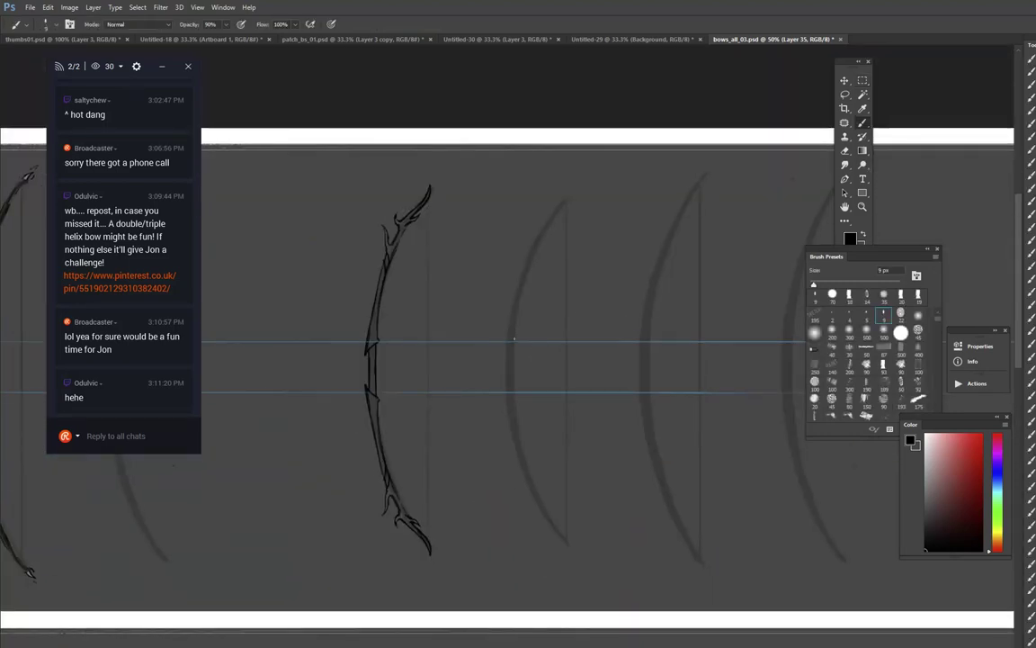
drag(514, 335, 514, 295)
mouse_move(525, 268)
mouse_down()
mouse_move(532, 255)
mouse_move(525, 282)
mouse_up()
mouse_move(528, 260)
mouse_down()
mouse_move(569, 196)
mouse_move(539, 241)
mouse_up()
key(e)
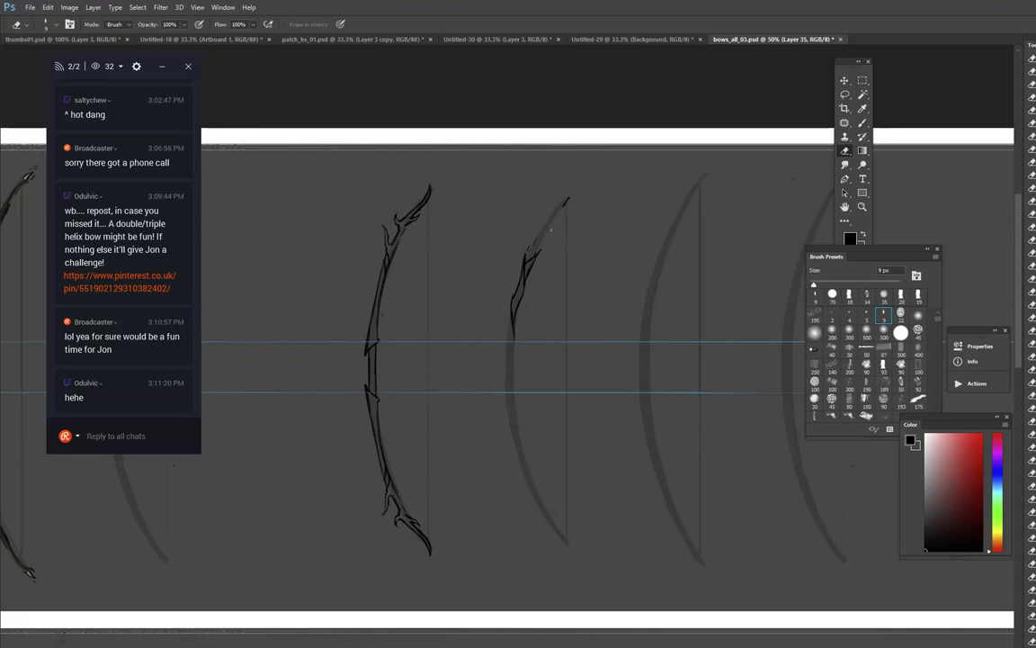
key(b)
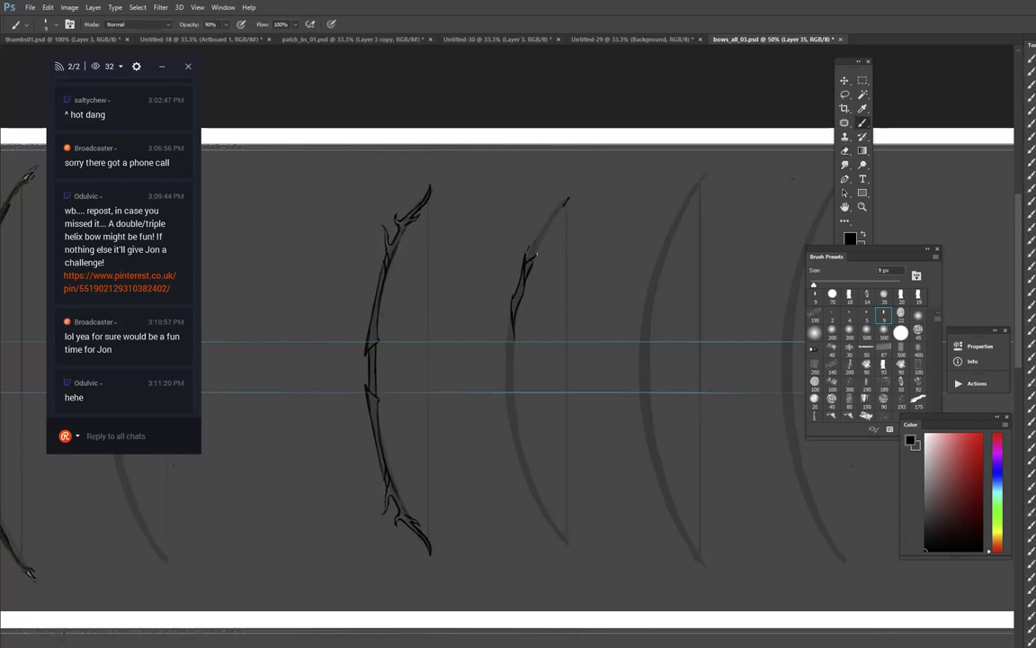
Step: Extend this upper limb to a sharp tip with small spikes along its outer edge, refining it with the Brush and Eraser
mouse_move(527, 258)
mouse_down()
mouse_move(567, 200)
mouse_move(559, 208)
mouse_up()
key(e)
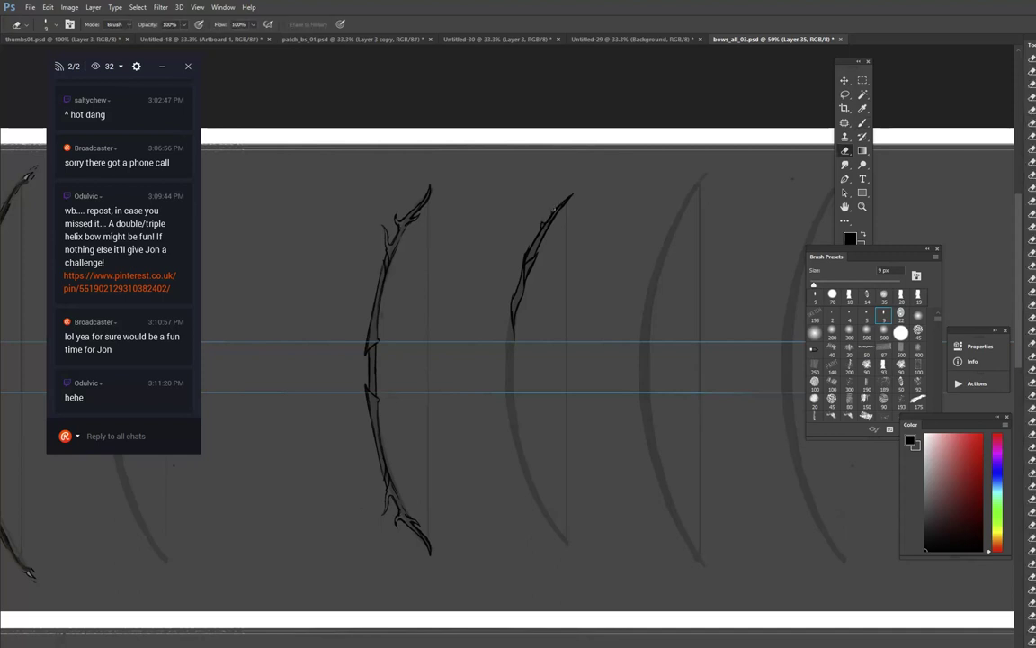
drag(530, 247, 549, 214)
key(b)
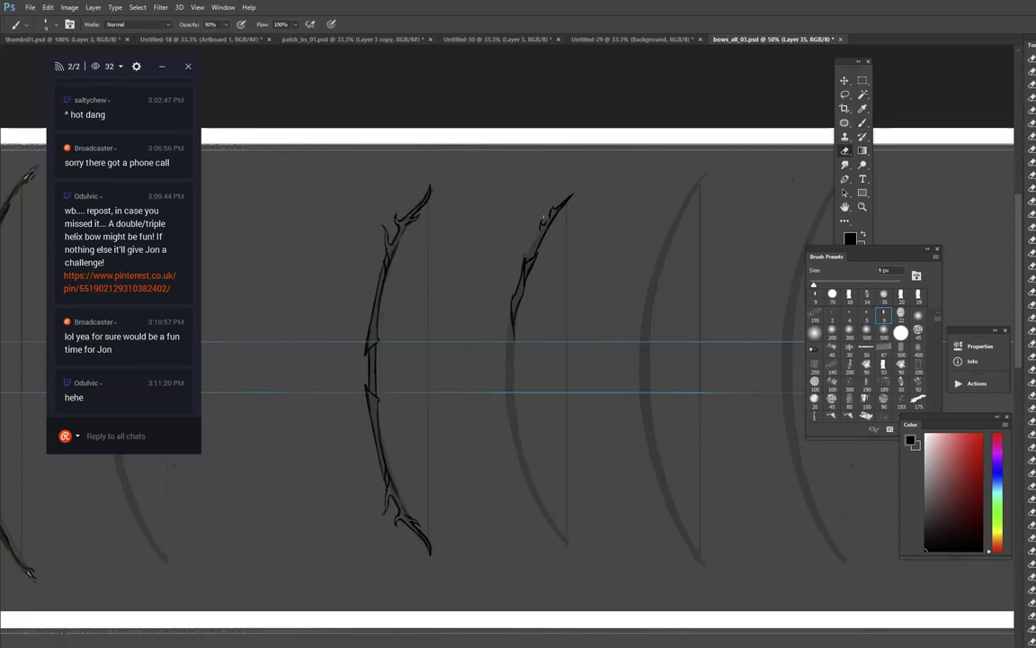
key(e)
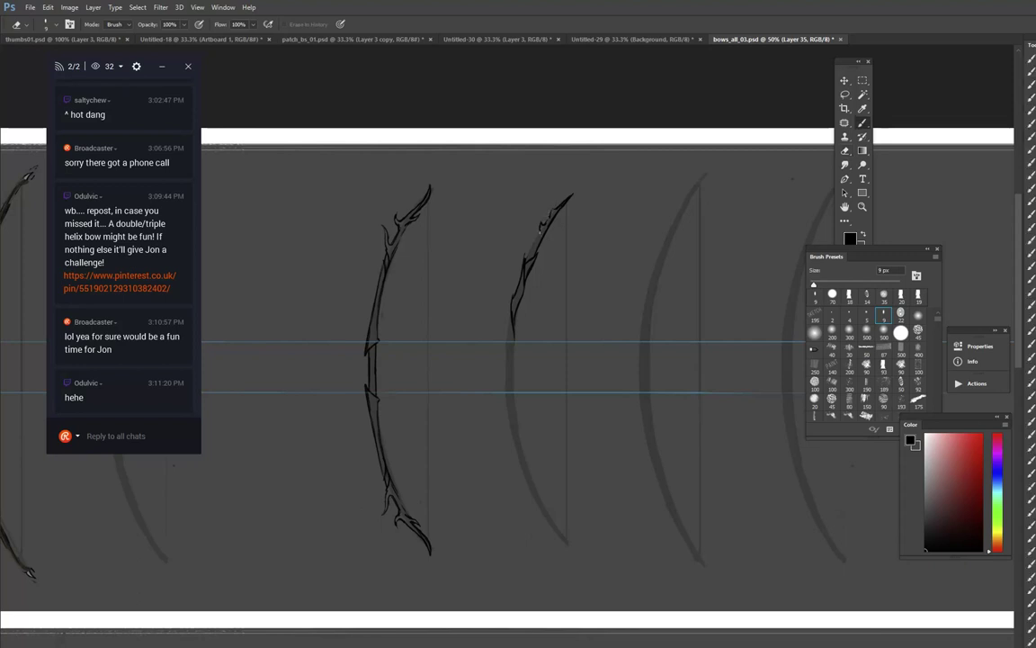
key(b)
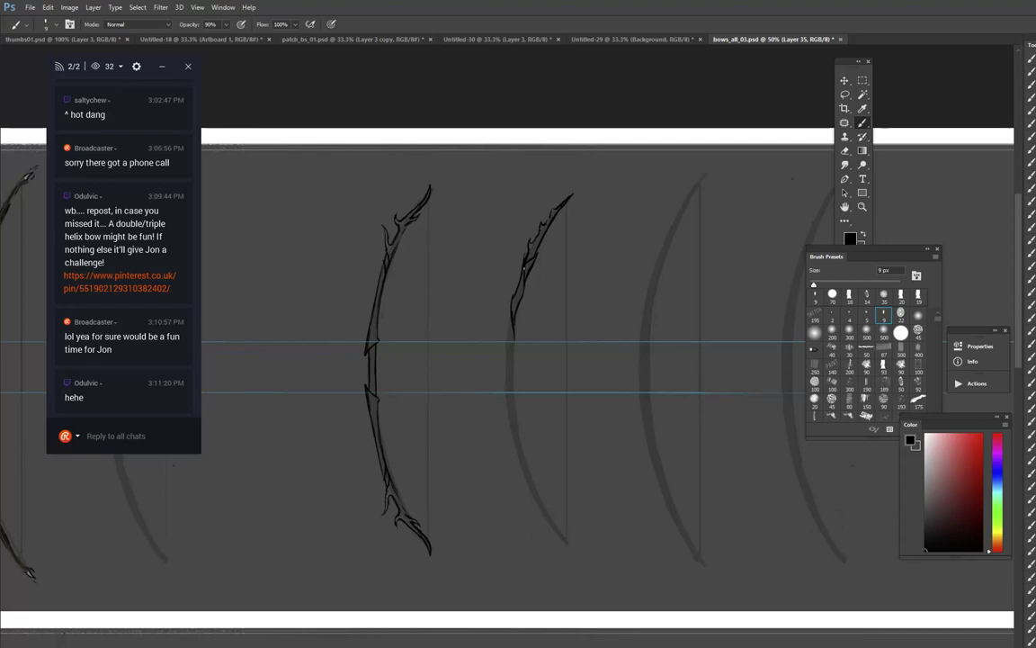
Step: Draw a pointed overlap at the base of the spiky upper limb and outline both sides of the grip beneath it
drag(512, 286, 505, 335)
drag(597, 457, 540, 418)
drag(447, 298, 447, 329)
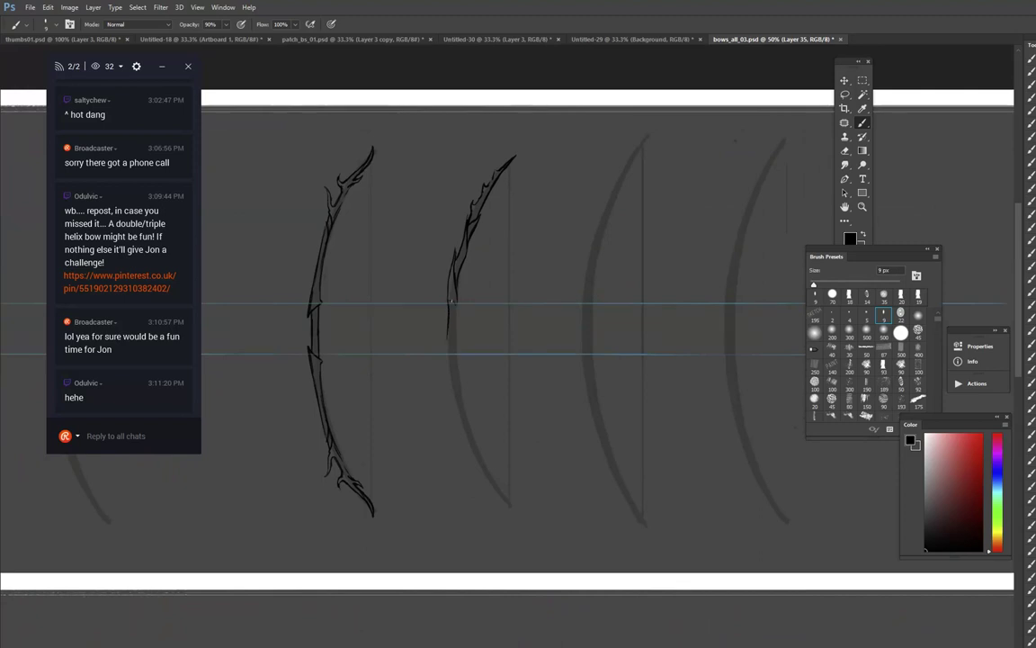
drag(456, 306, 454, 343)
key(e)
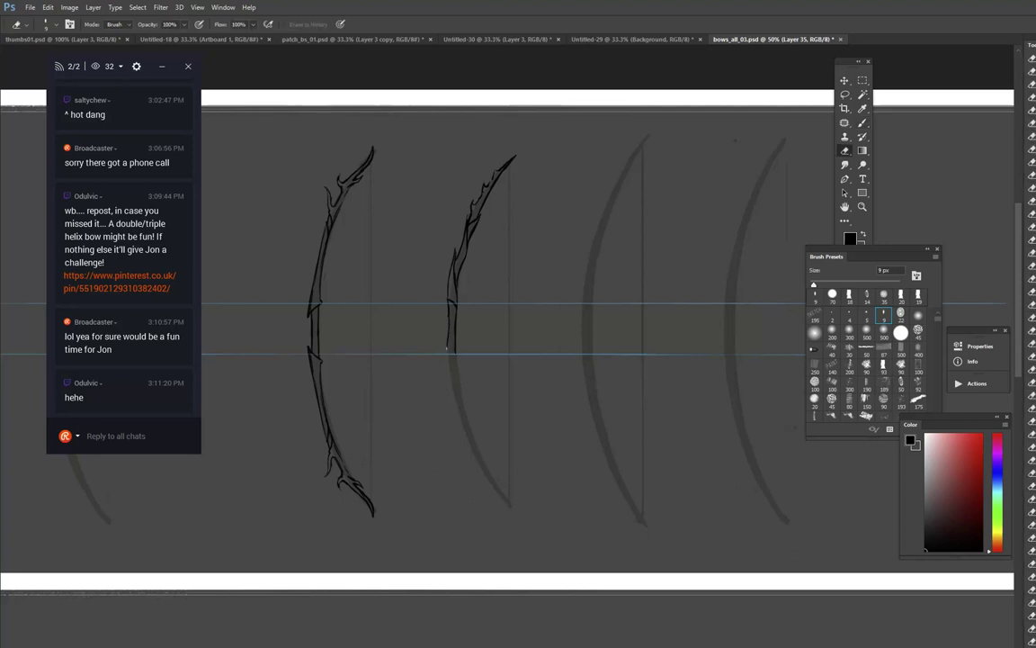
key(b)
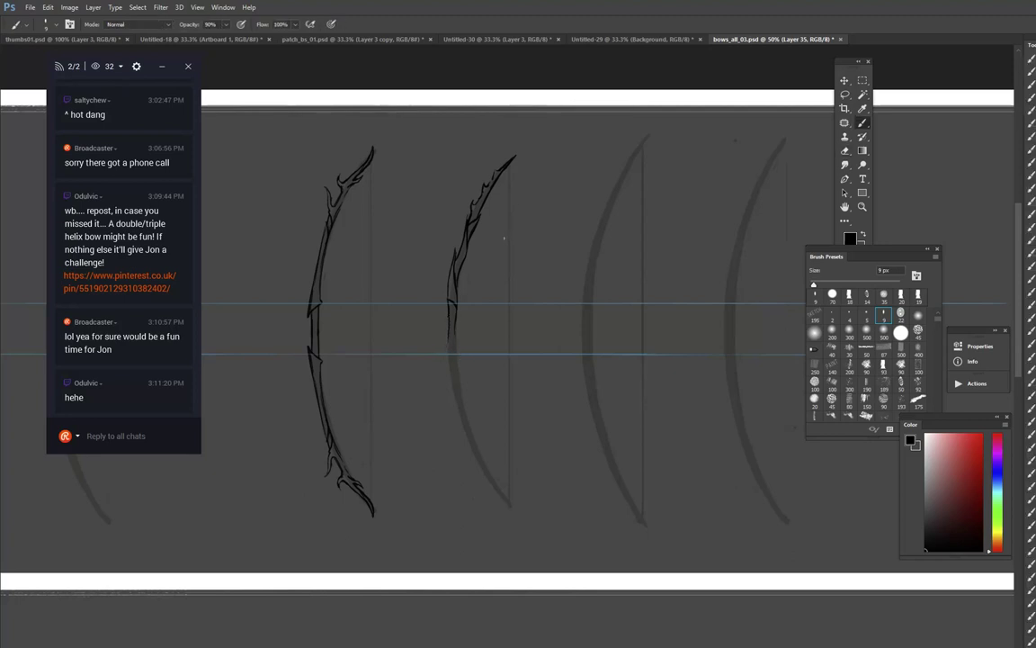
Step: Copy the spiky upper limb, flip it vertically into place as the lower limb, and merge the copy into the layer below
key(l)
mouse_move(537, 166)
mouse_down()
mouse_move(507, 140)
mouse_move(565, 142)
mouse_up()
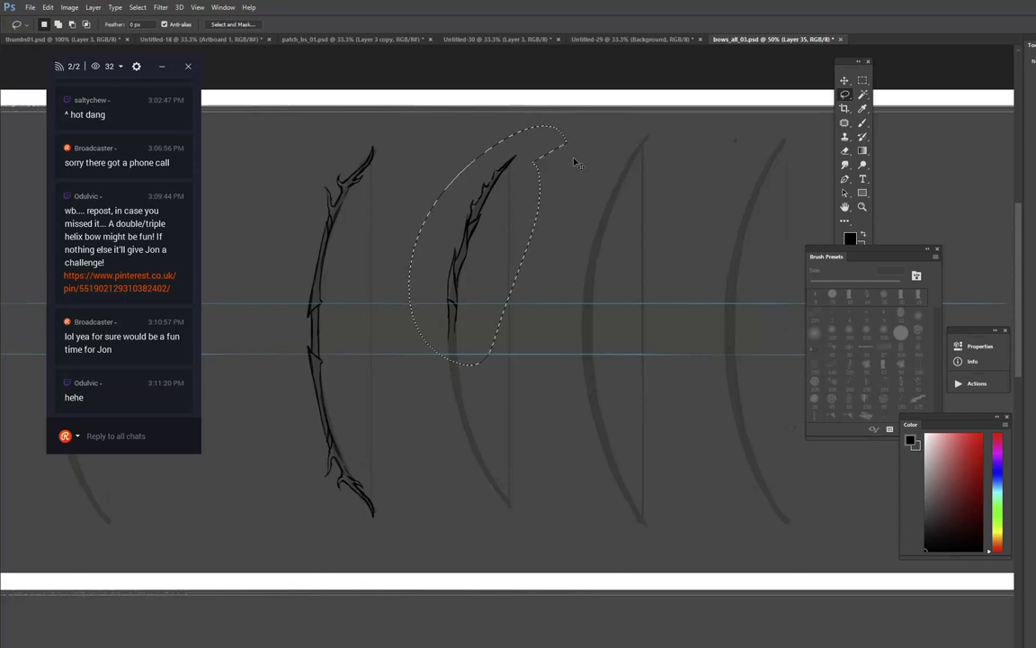
key(ctrl+j)
key(ctrl+t)
right_click(491, 317)
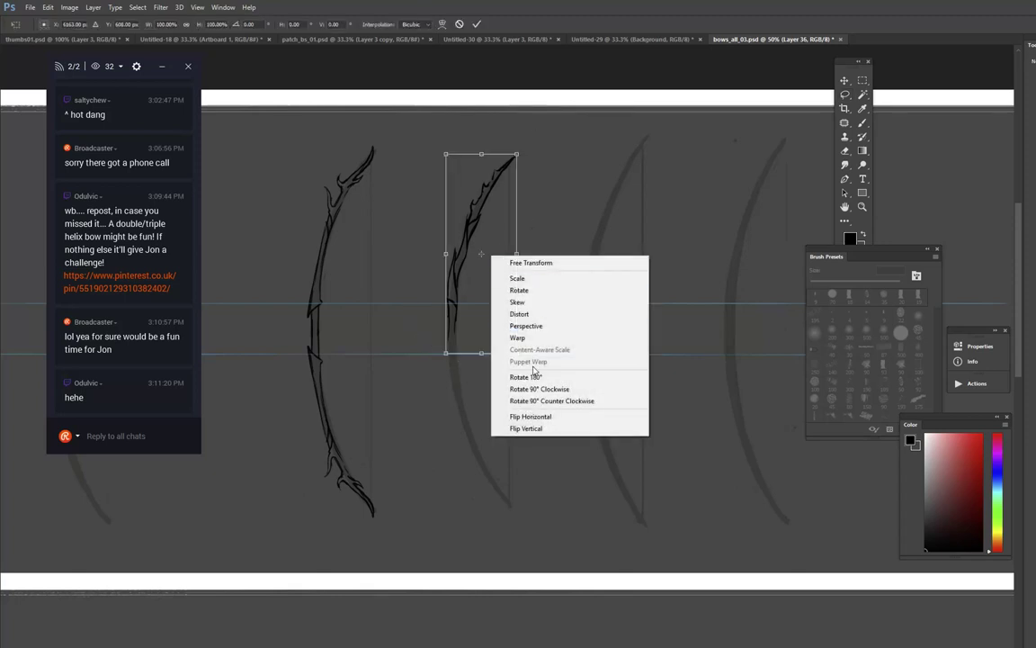
click(557, 429)
drag(502, 306, 503, 448)
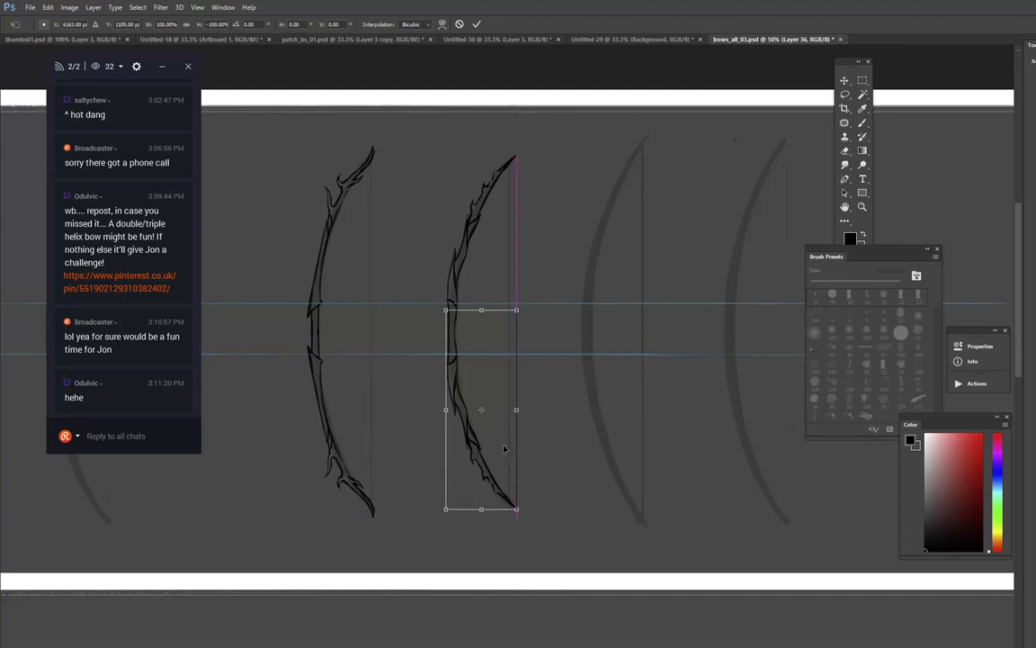
key(Return)
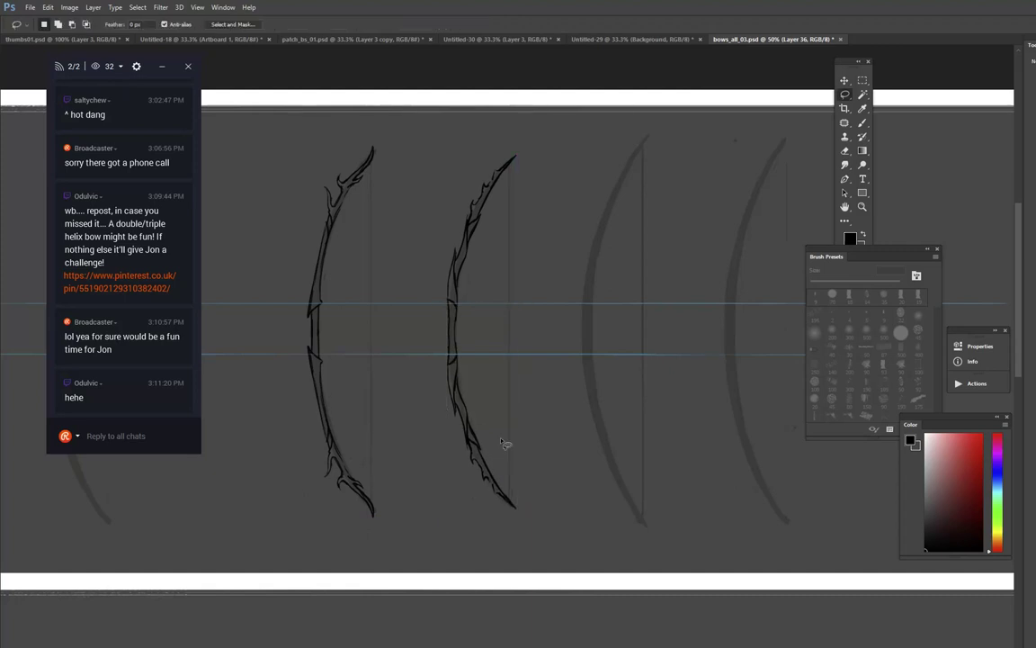
key(ctrl+e)
Step: Clean up the spiky bow's grip lines where the mirrored halves meet, alternating between the Brush and Eraser tools
key(b)
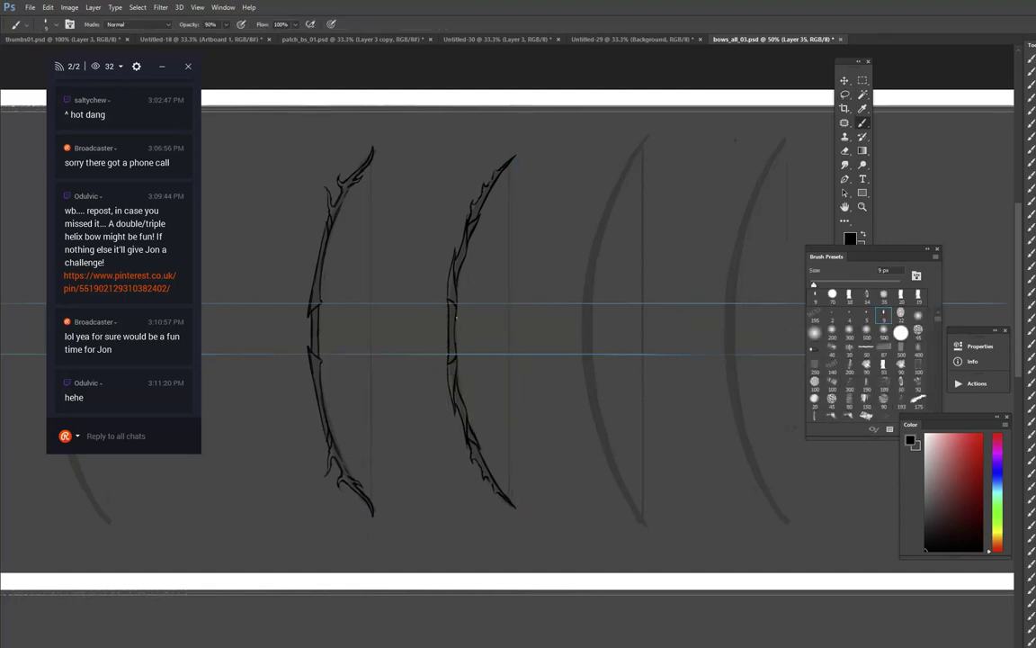
key(e)
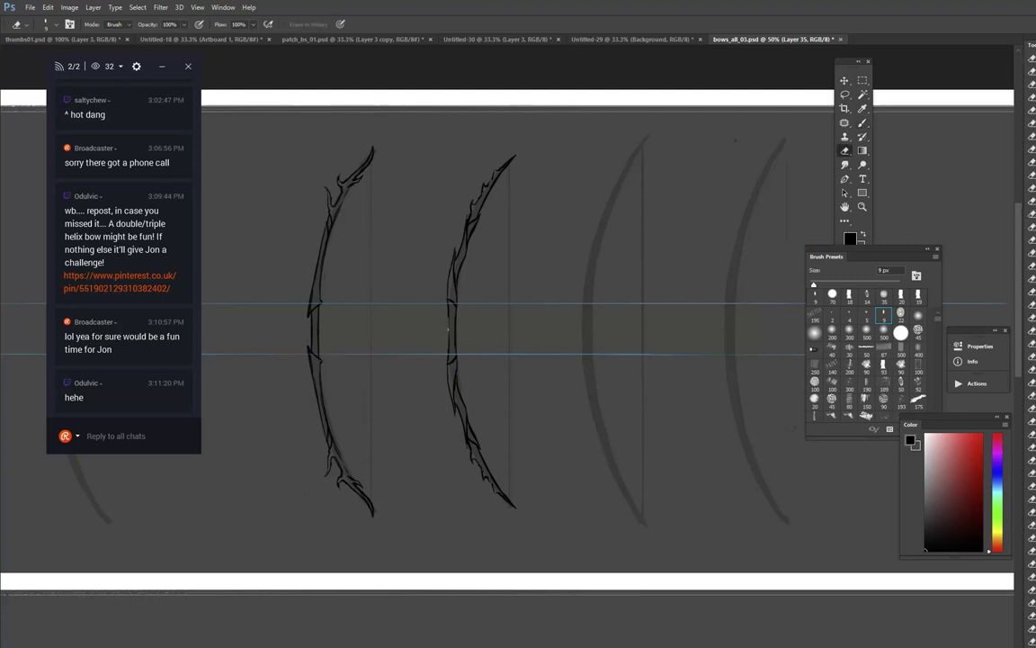
key(b)
key(e)
key(b)
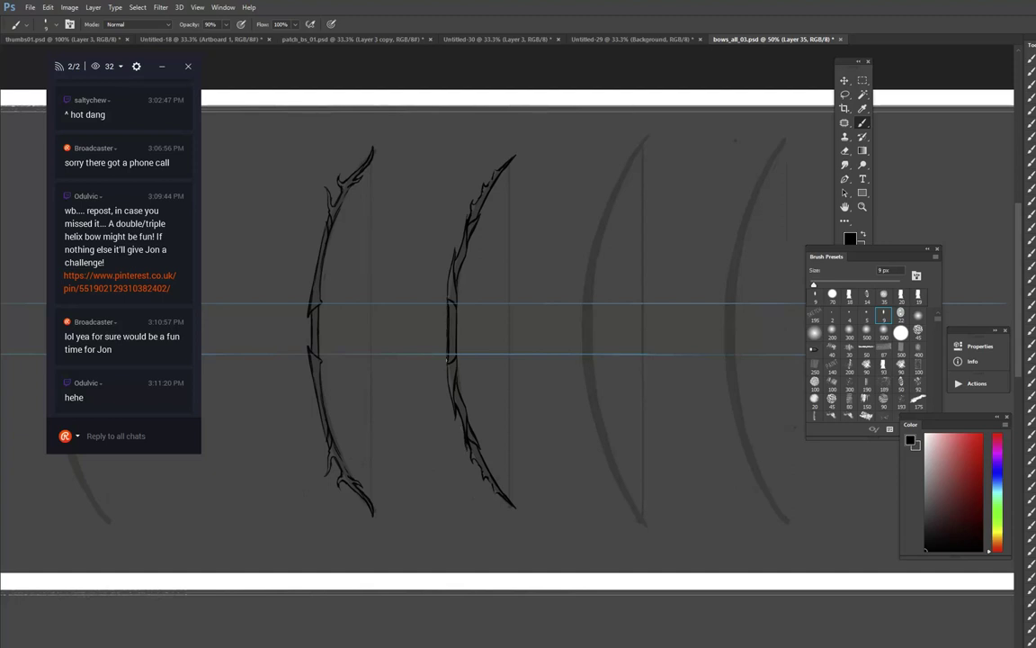
key(e)
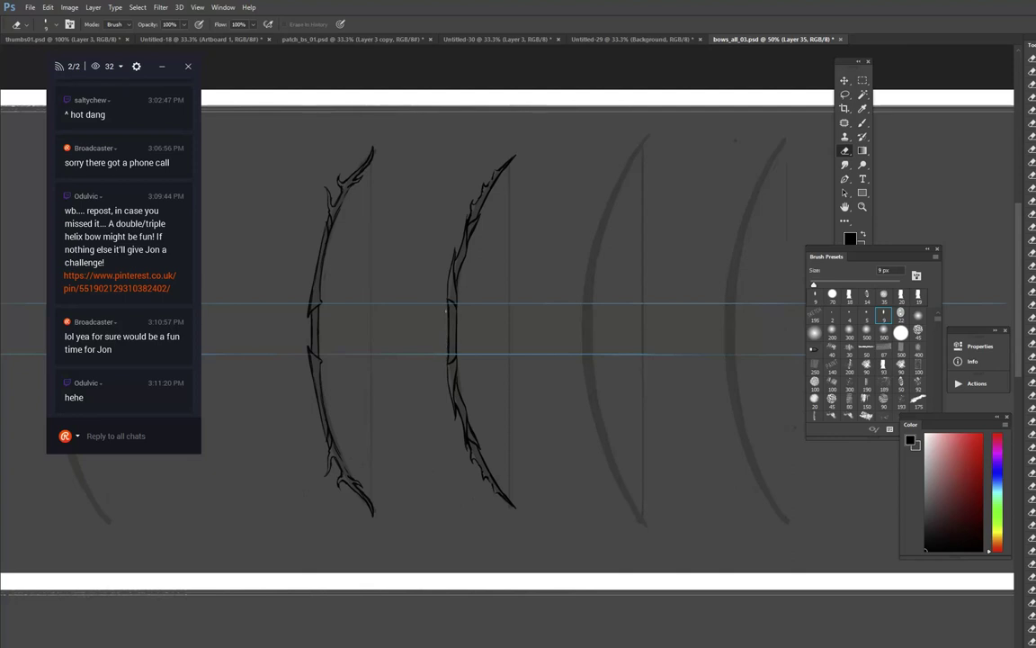
key(b)
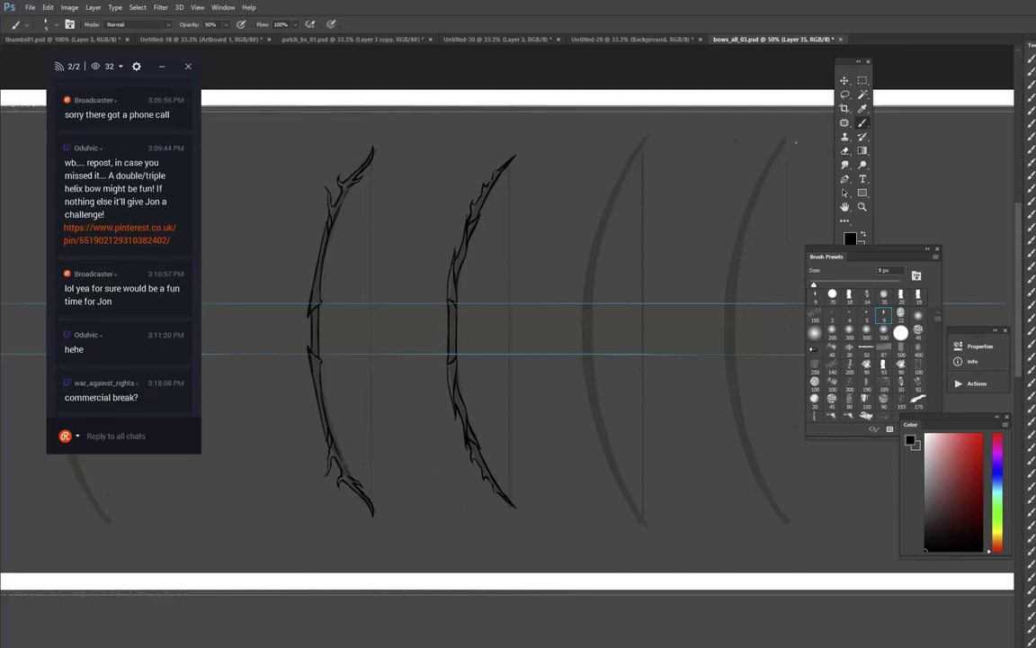
mouse_move(647, 140)
mouse_down()
mouse_move(610, 229)
mouse_move(641, 174)
mouse_up()
key(ctrl+z)
mouse_move(639, 303)
mouse_down()
mouse_move(637, 167)
mouse_move(608, 361)
mouse_move(620, 404)
mouse_move(616, 396)
mouse_up()
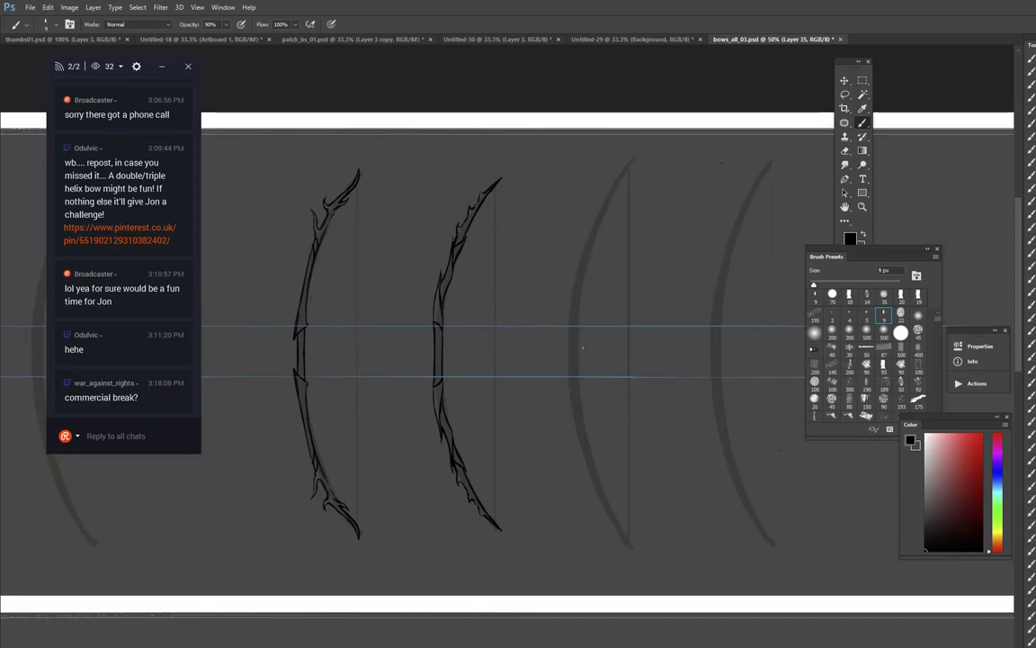
mouse_move(564, 376)
mouse_down()
mouse_move(569, 394)
mouse_move(578, 387)
mouse_up()
key(ctrl+z)
key(ctrl+z)
Step: Draw the outer grip line on the next blank bow template, then try an inner grip line with a curved lower limb and undo them
drag(568, 328, 569, 369)
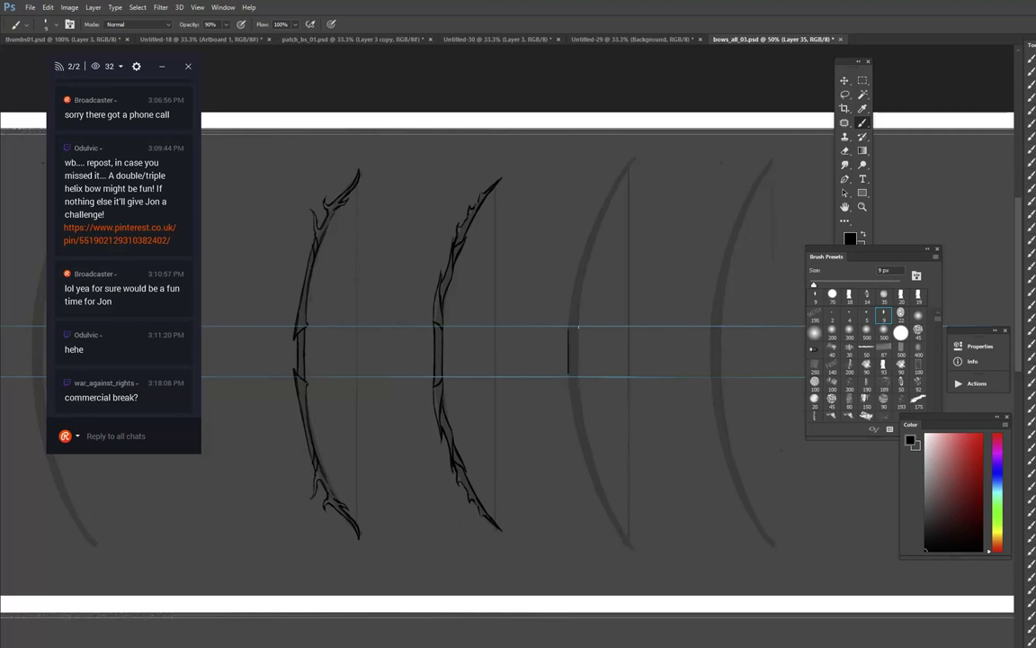
drag(577, 330, 578, 372)
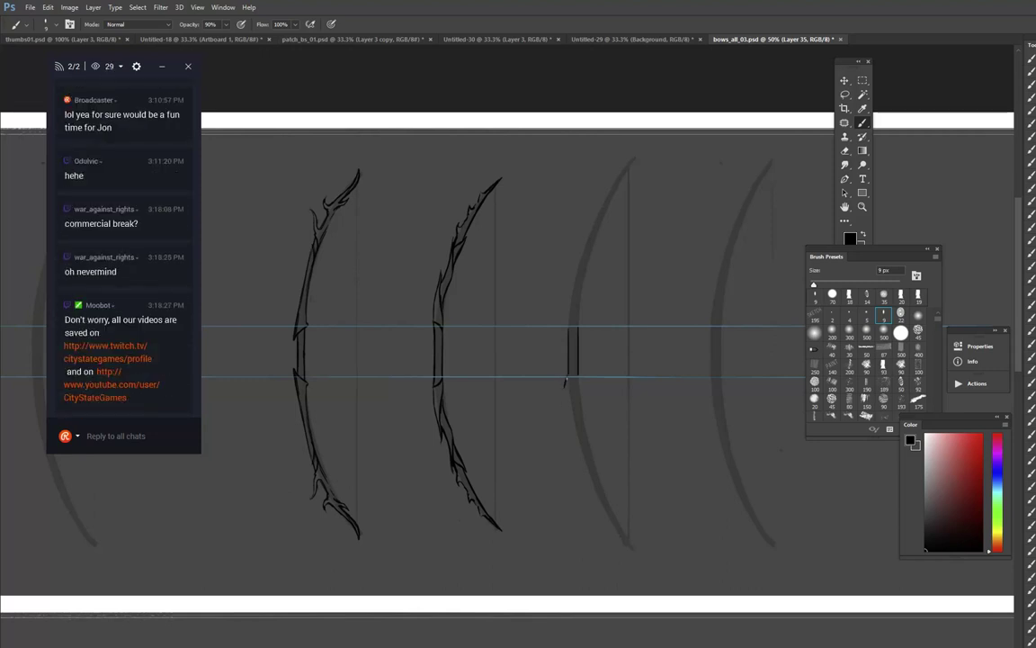
mouse_move(570, 422)
mouse_down()
mouse_move(603, 468)
mouse_move(599, 458)
mouse_move(620, 538)
mouse_up()
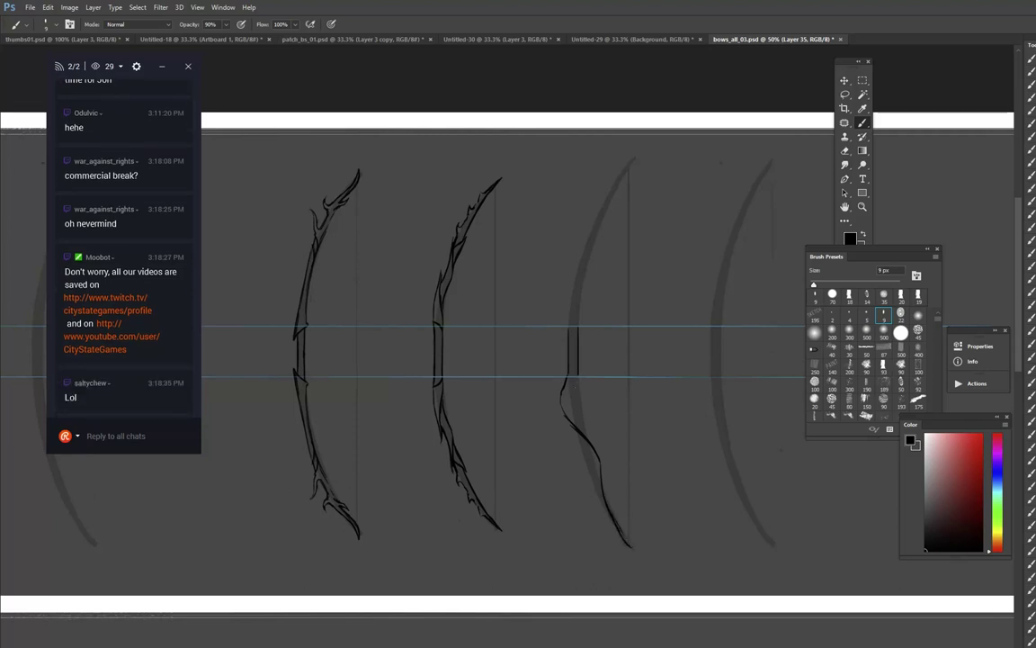
key(ctrl+z)
key(ctrl+z)
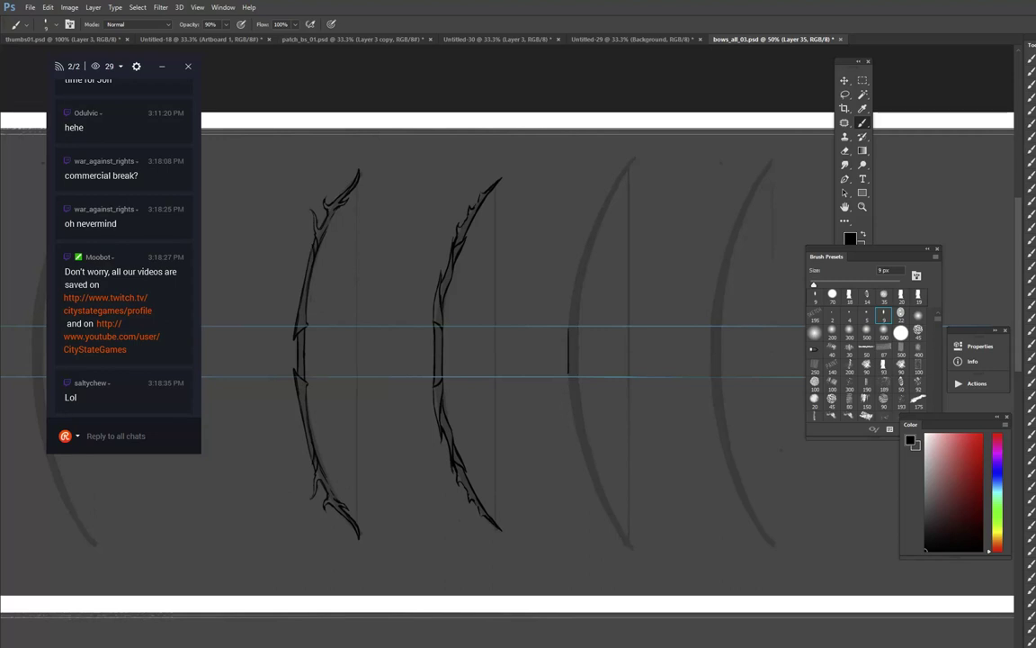
Step: Redraw the inner grip line and lightly sketch a flowing, intertwined lower limb with a curling tip, correcting it with the Eraser
mouse_move(576, 330)
mouse_down()
mouse_move(574, 414)
mouse_move(569, 406)
mouse_move(592, 457)
mouse_up()
mouse_move(588, 477)
mouse_down()
mouse_move(624, 521)
mouse_move(609, 521)
mouse_move(625, 547)
mouse_move(607, 523)
mouse_move(641, 556)
mouse_up()
drag(604, 525, 621, 546)
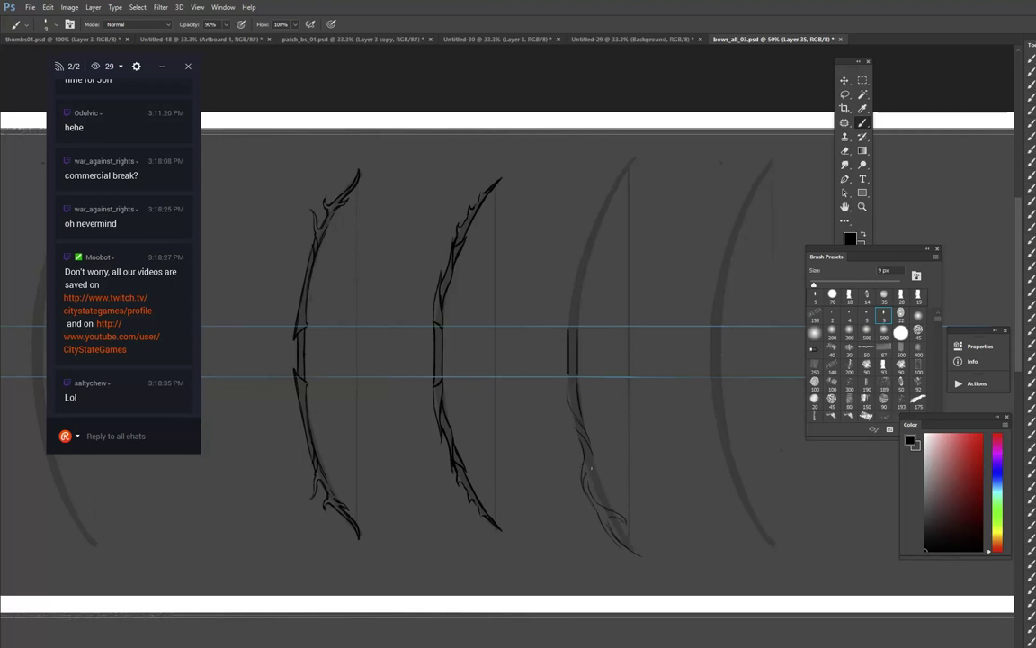
key(e)
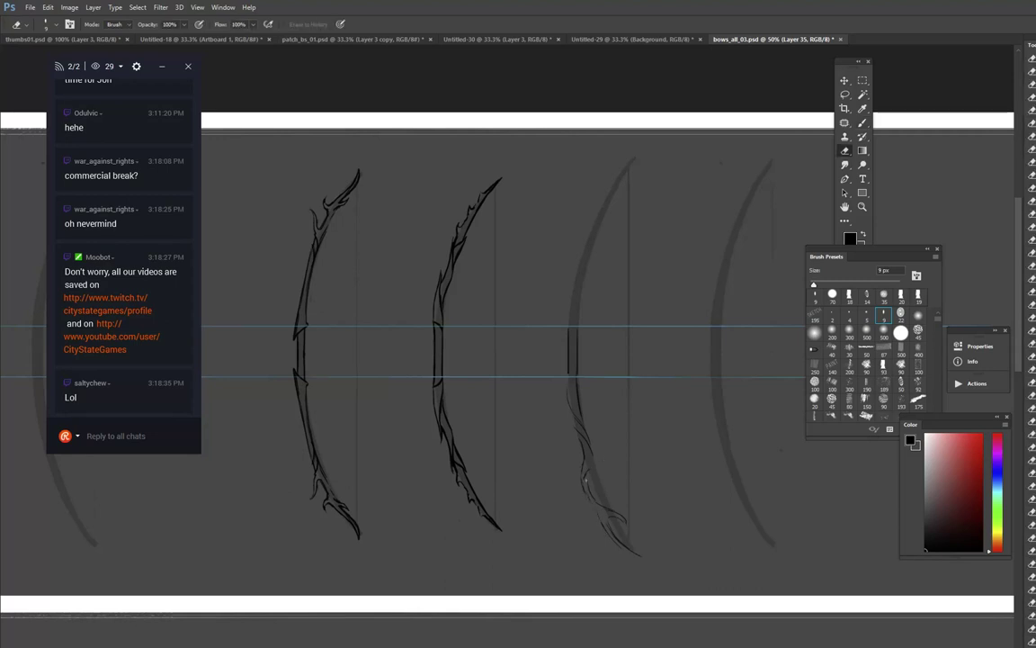
key(b)
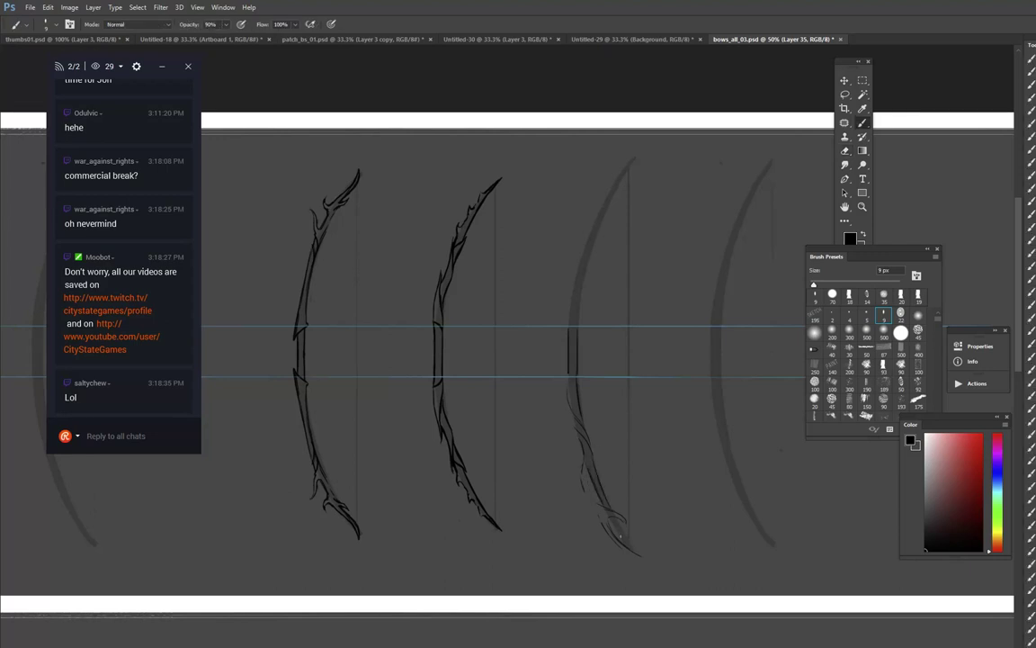
Step: Darken the lower limb's pointed tip, erase stray lines around it, and add twisting strokes running down from the grip
mouse_move(607, 504)
mouse_down()
mouse_move(642, 559)
mouse_move(600, 503)
mouse_up()
key(e)
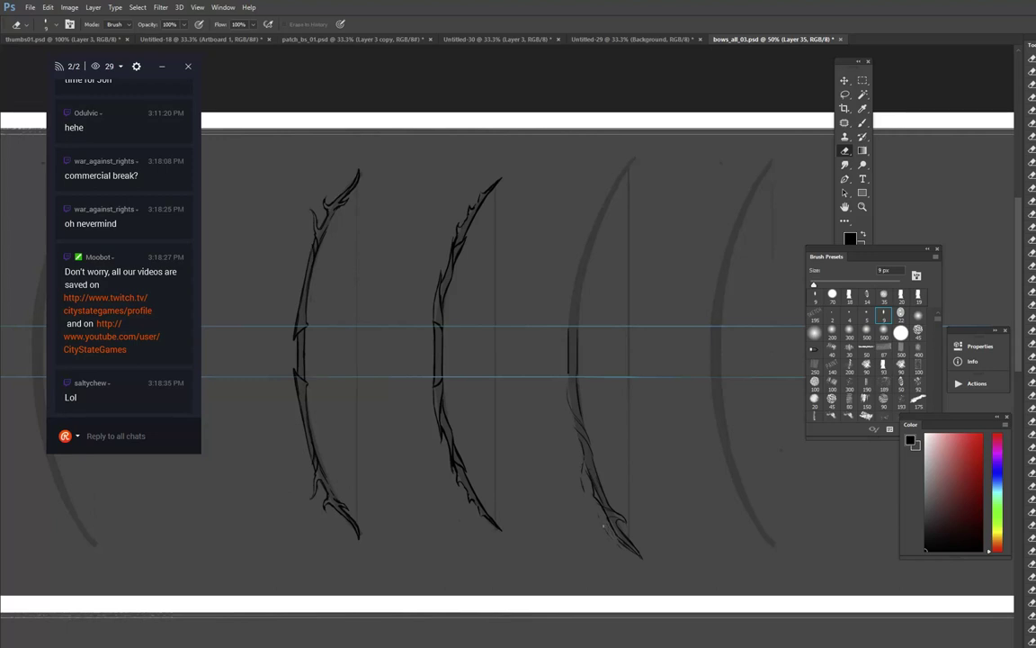
drag(614, 533, 639, 557)
key(b)
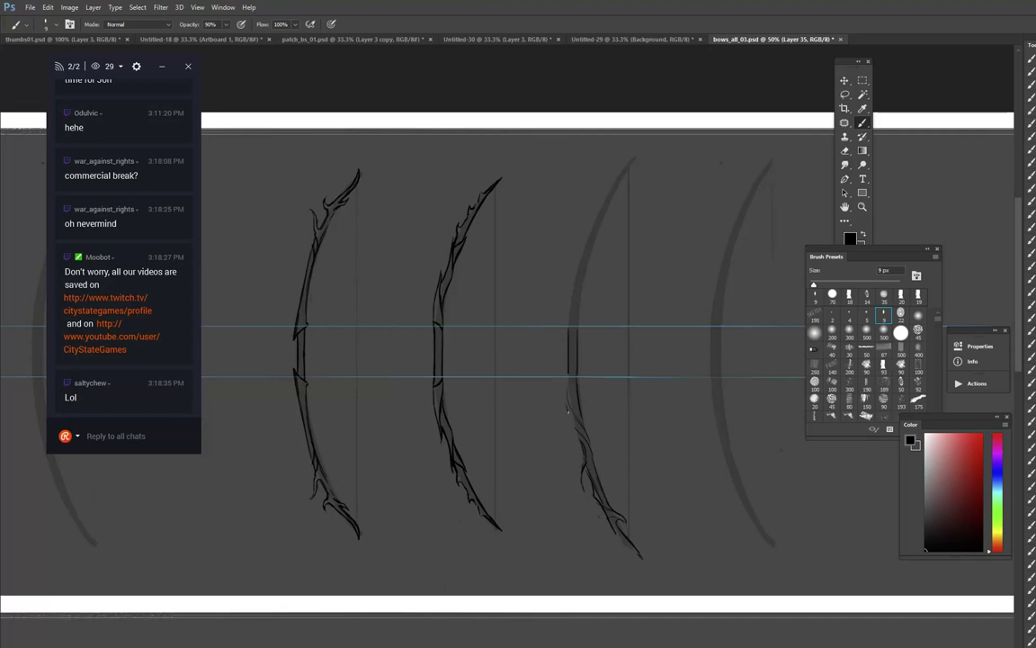
drag(570, 416, 590, 448)
drag(569, 354, 574, 412)
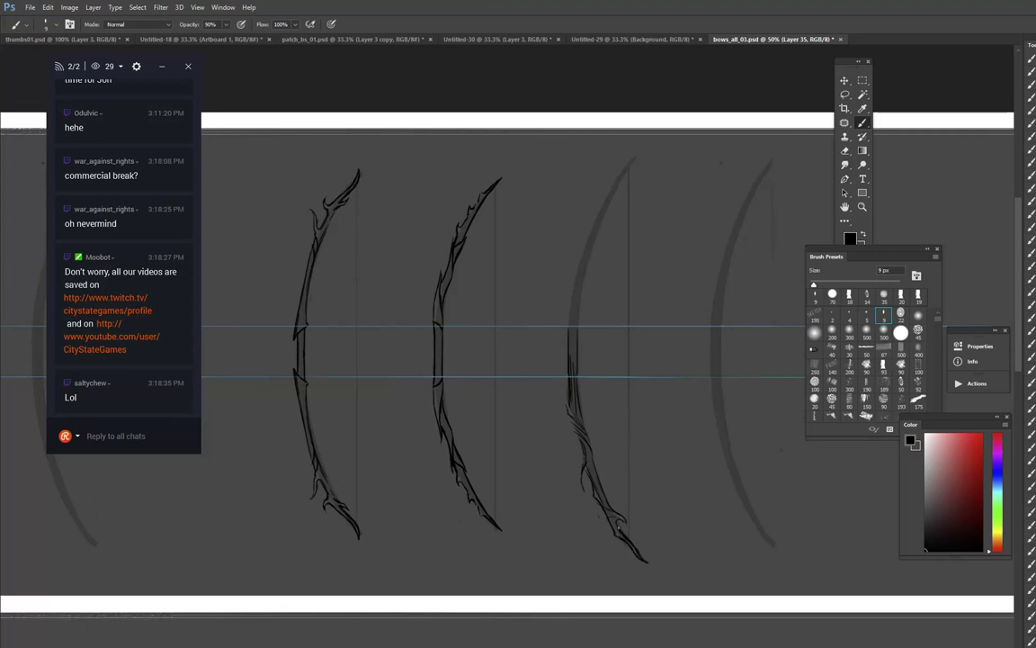
Step: Darken the small fork near the twisted bow's lower tip and refine the limb's twisting strands with the Brush and Eraser
drag(613, 517, 623, 513)
key(e)
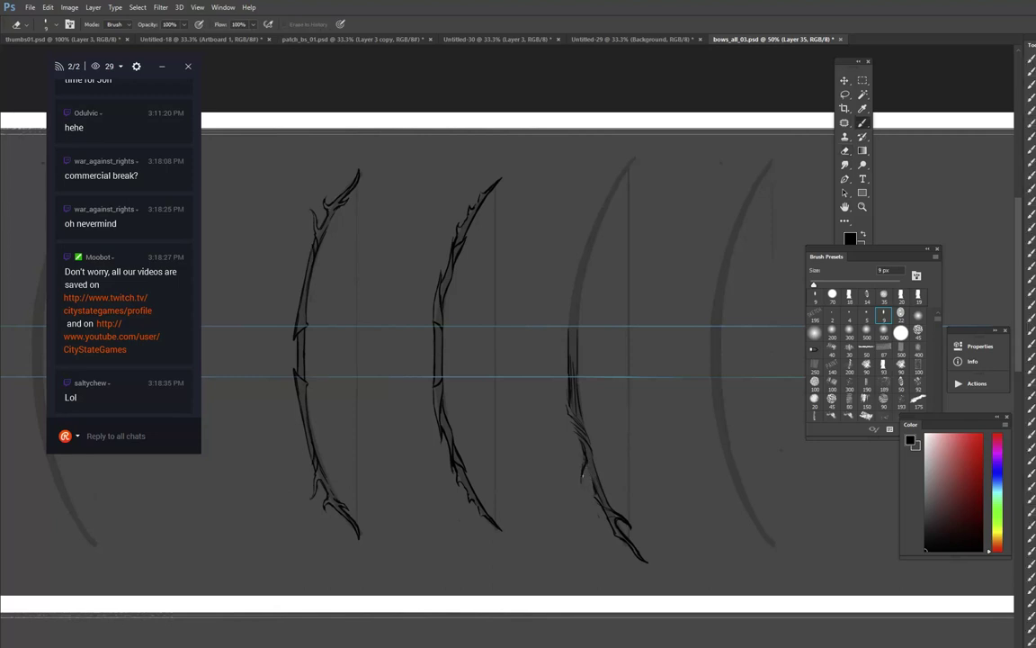
key(b)
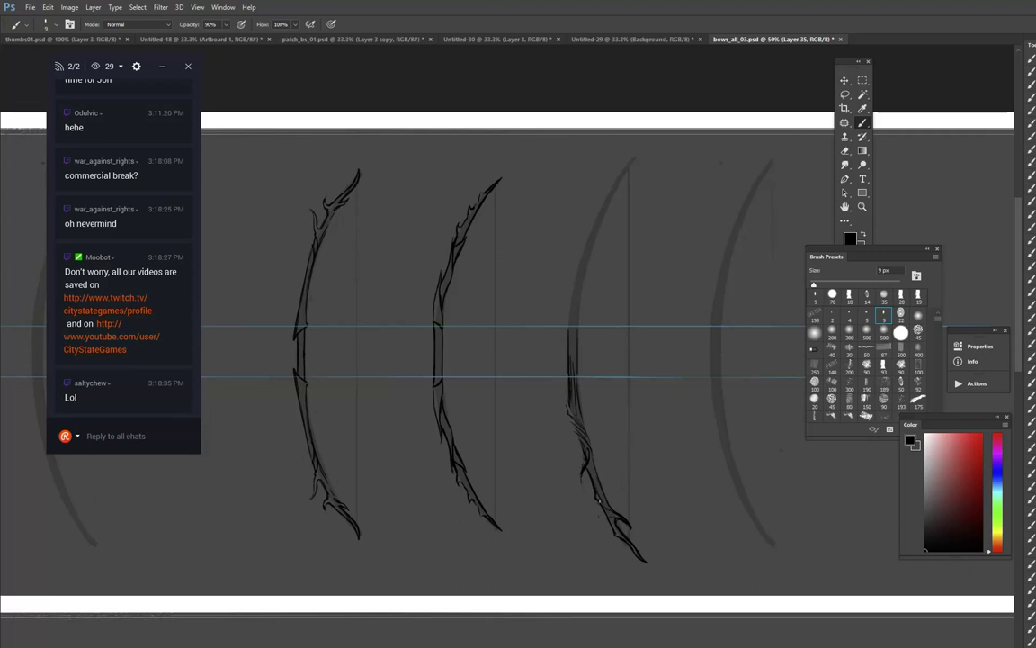
key(e)
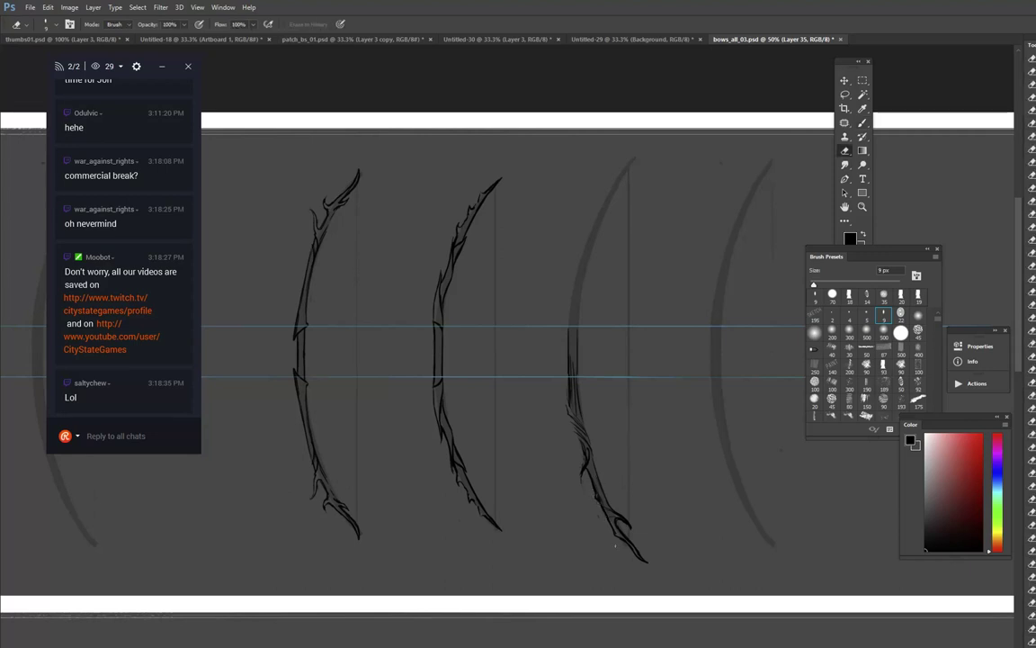
Step: Copy the twisted lower limb to a new layer, flip it vertically, position it as the upper limb and merge it down
key(l)
mouse_move(598, 340)
mouse_down()
mouse_move(681, 590)
mouse_move(534, 407)
mouse_move(633, 229)
mouse_up()
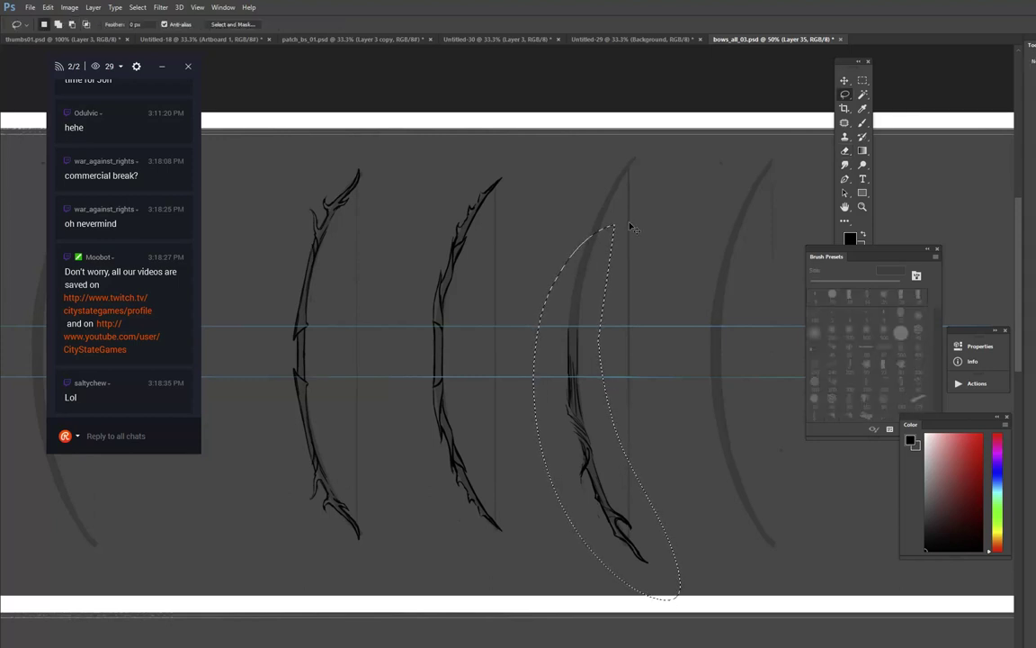
key(ctrl+j)
key(ctrl+t)
right_click(590, 396)
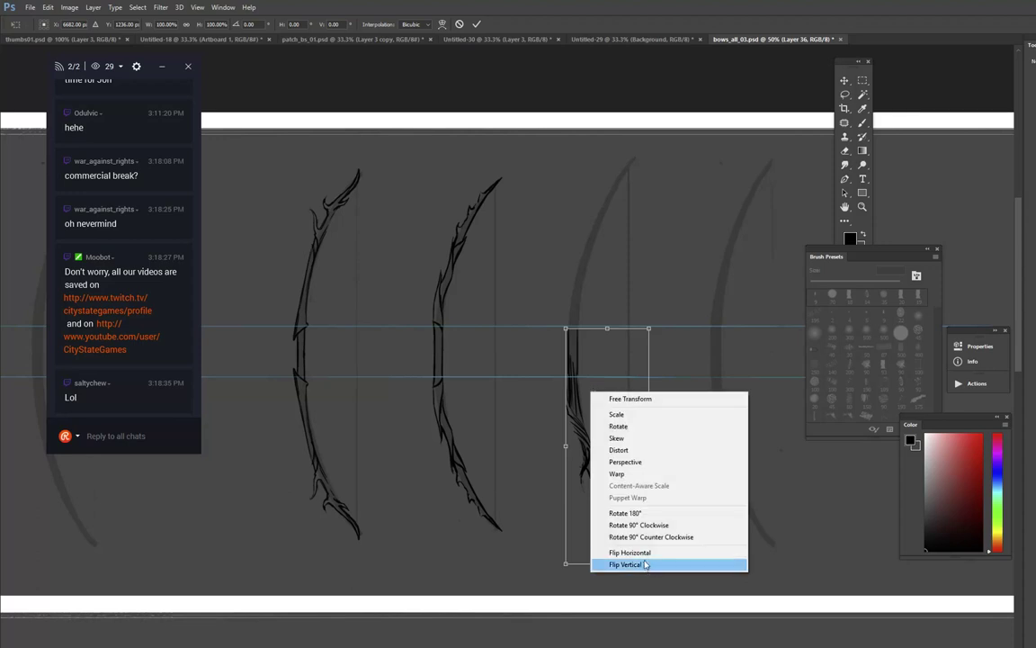
click(623, 562)
drag(620, 488, 636, 350)
key(Return)
key(l)
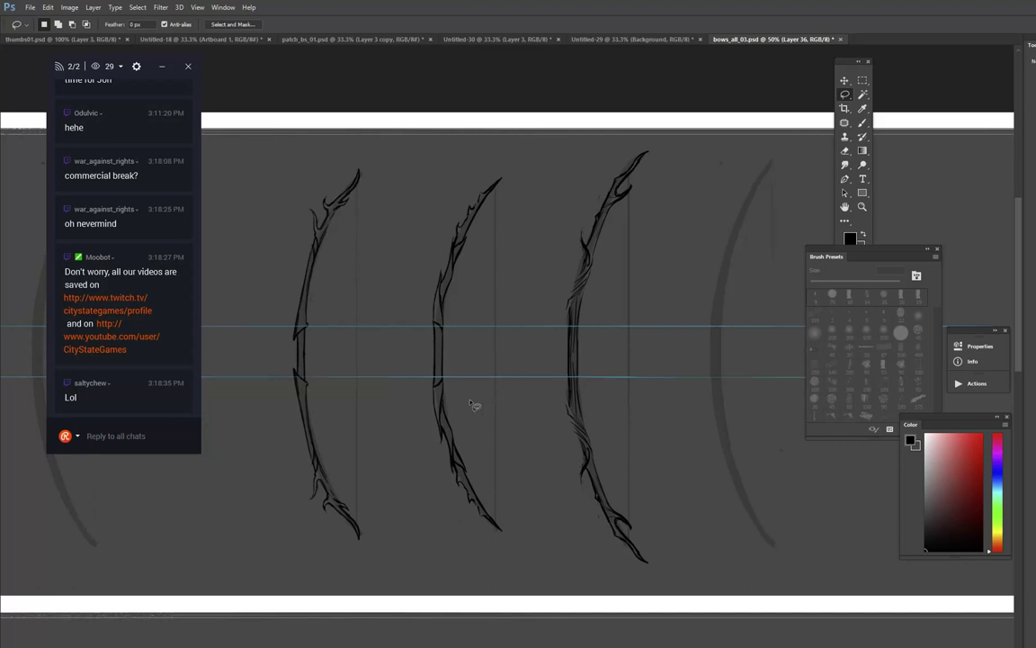
key(ctrl+e)
Step: Touch up the mirrored twisted bow, and draw crossing strand lines into the grip of the spiky bow beside it
key(e)
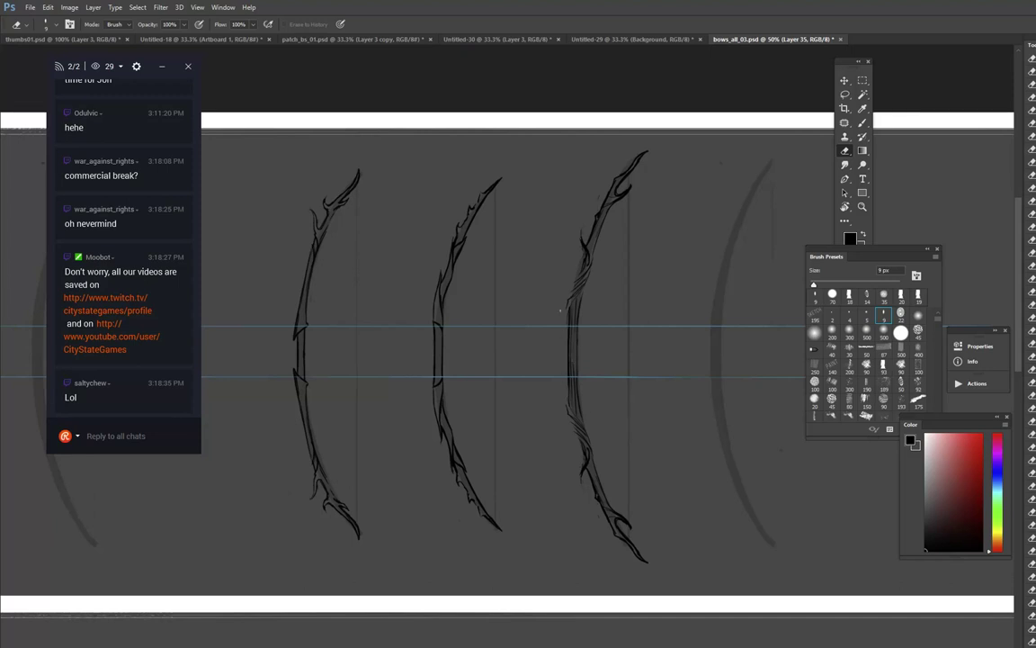
key(b)
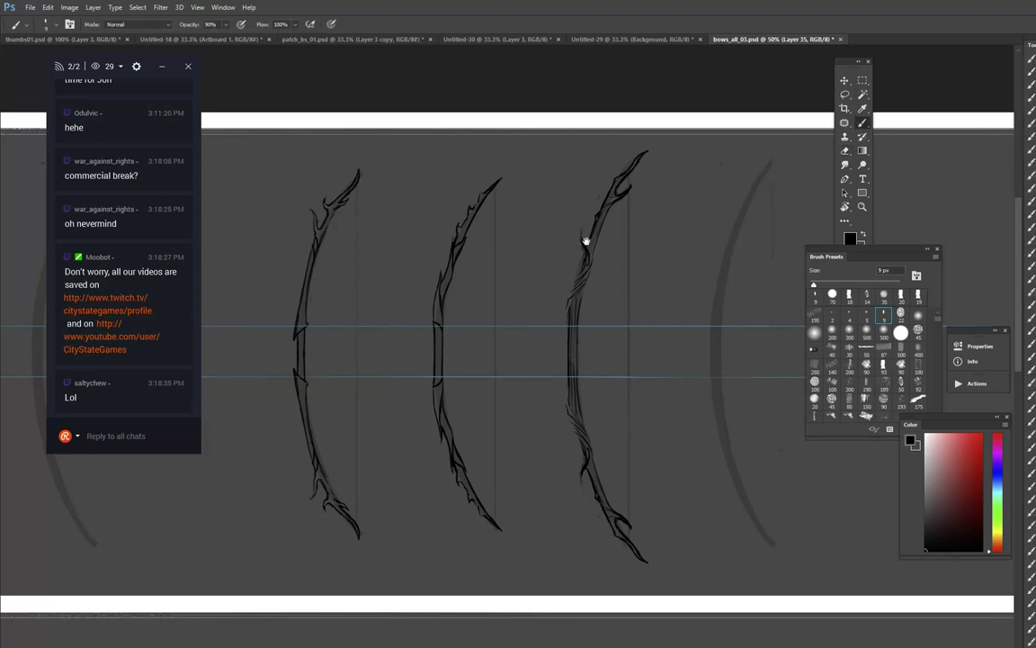
mouse_move(707, 188)
mouse_down()
mouse_move(806, 162)
mouse_move(851, 181)
mouse_up()
key(e)
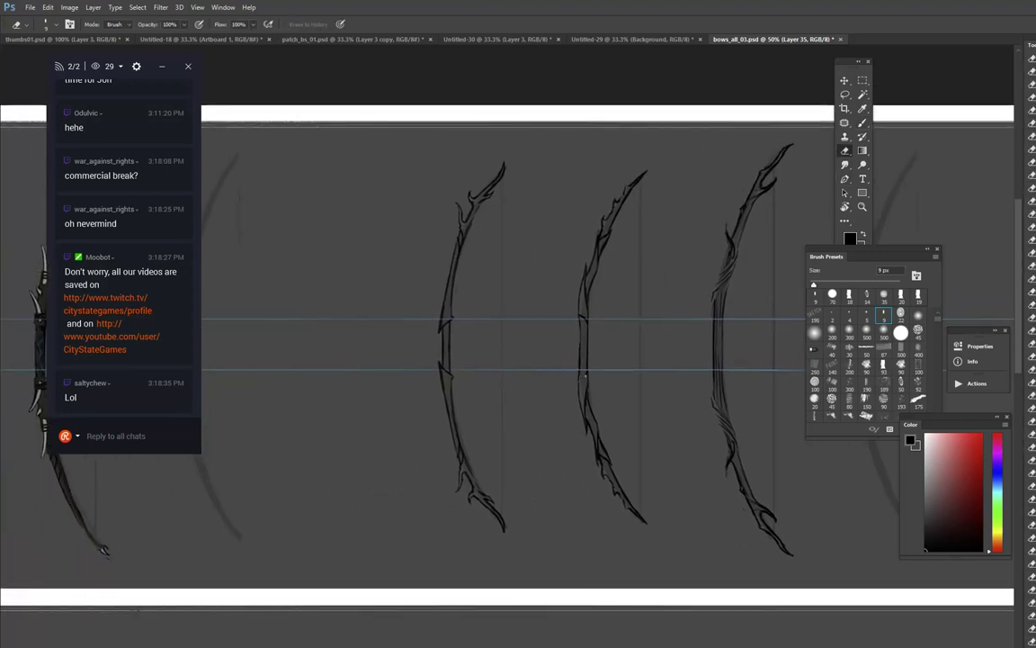
key(g)
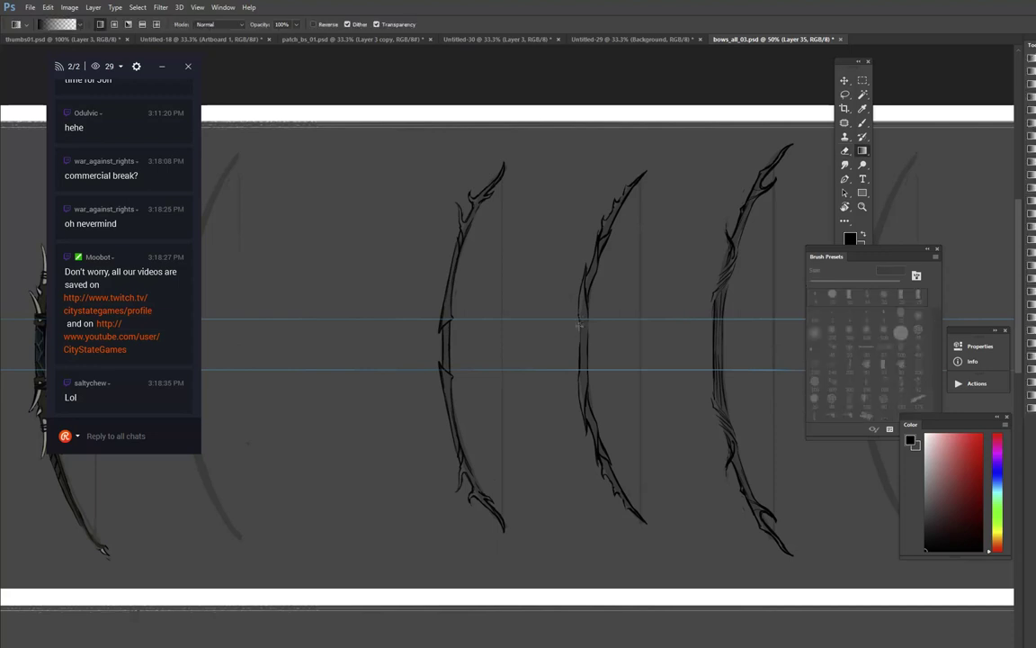
key(b)
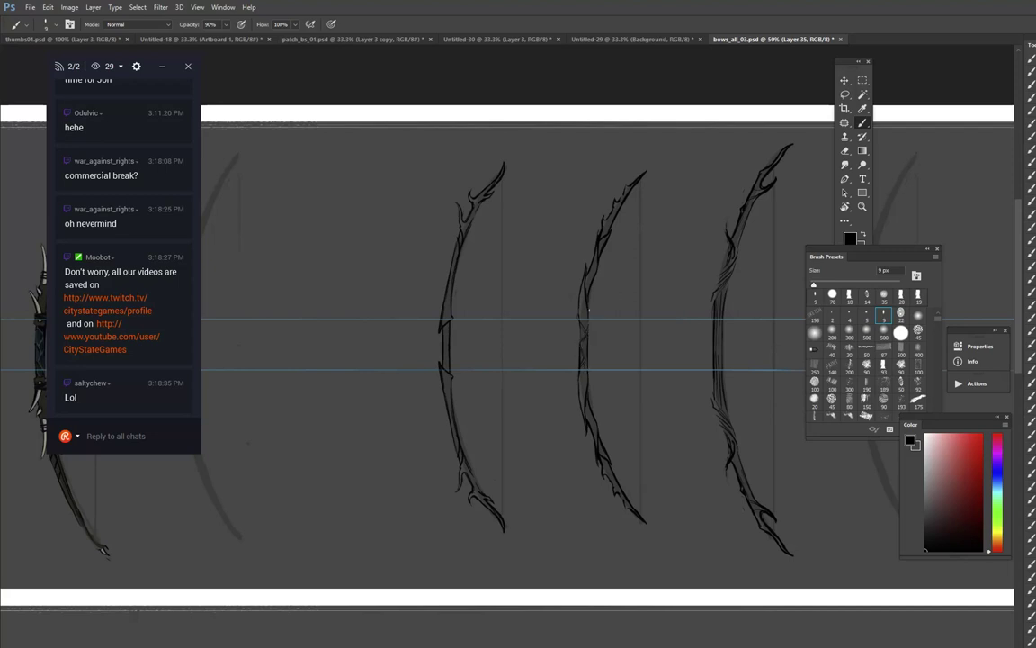
Step: Fill the twisted bow's grip with diagonal wrapping strokes and rework them into interwoven strands with the Eraser and Brush
drag(749, 287, 695, 312)
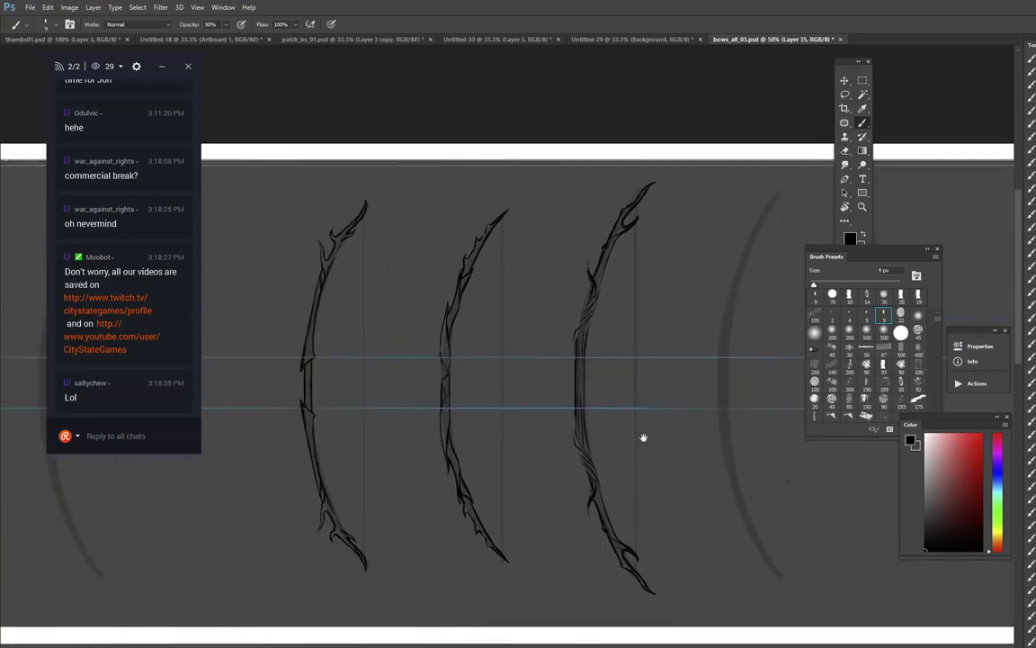
drag(644, 437, 624, 217)
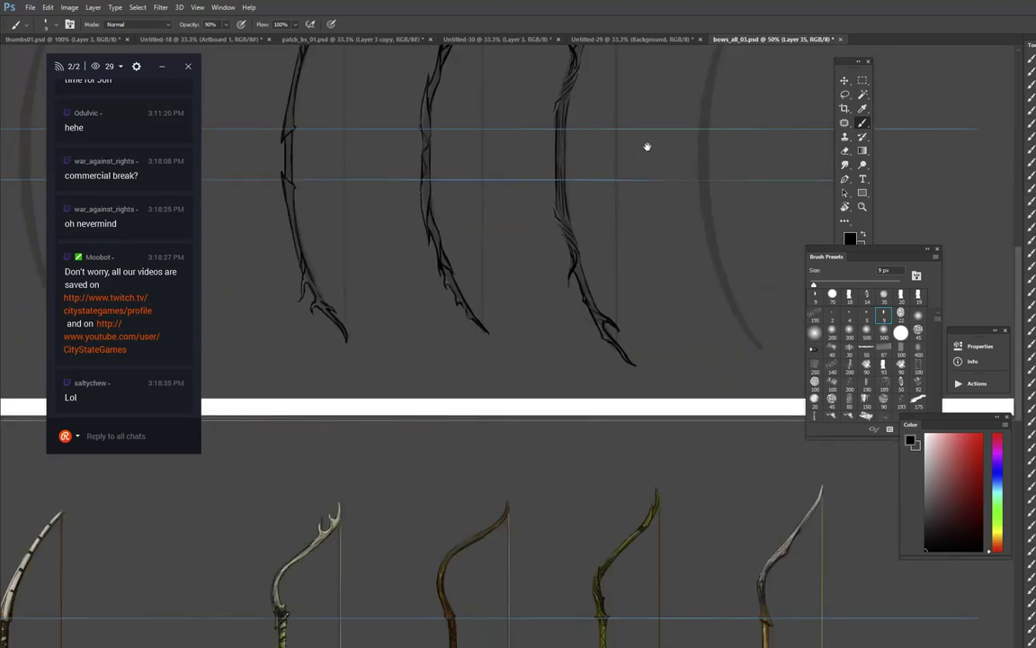
drag(647, 147, 741, 393)
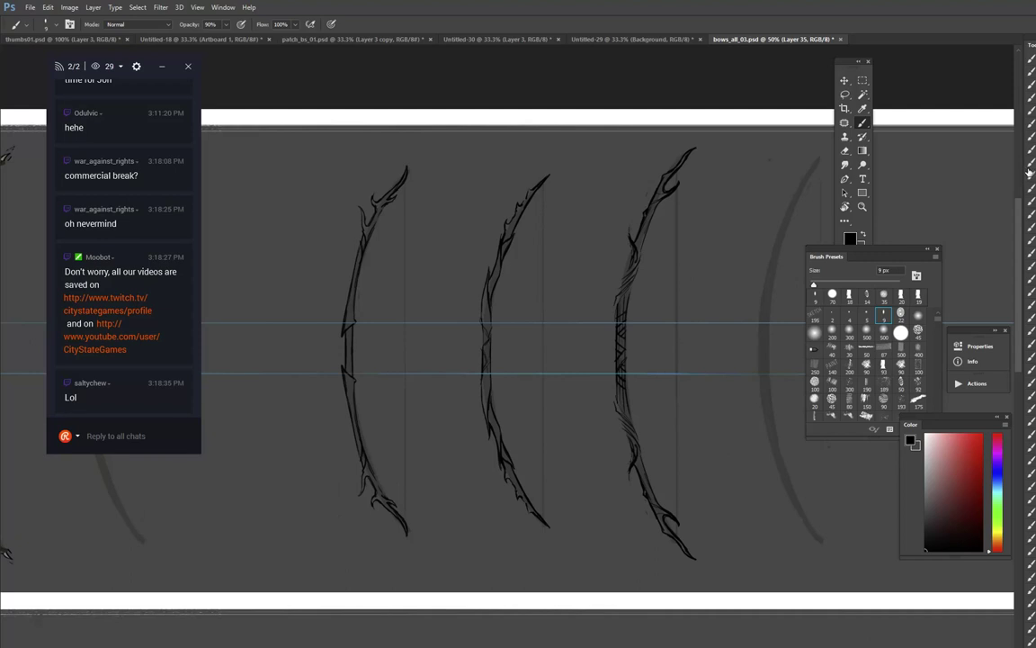
key(e)
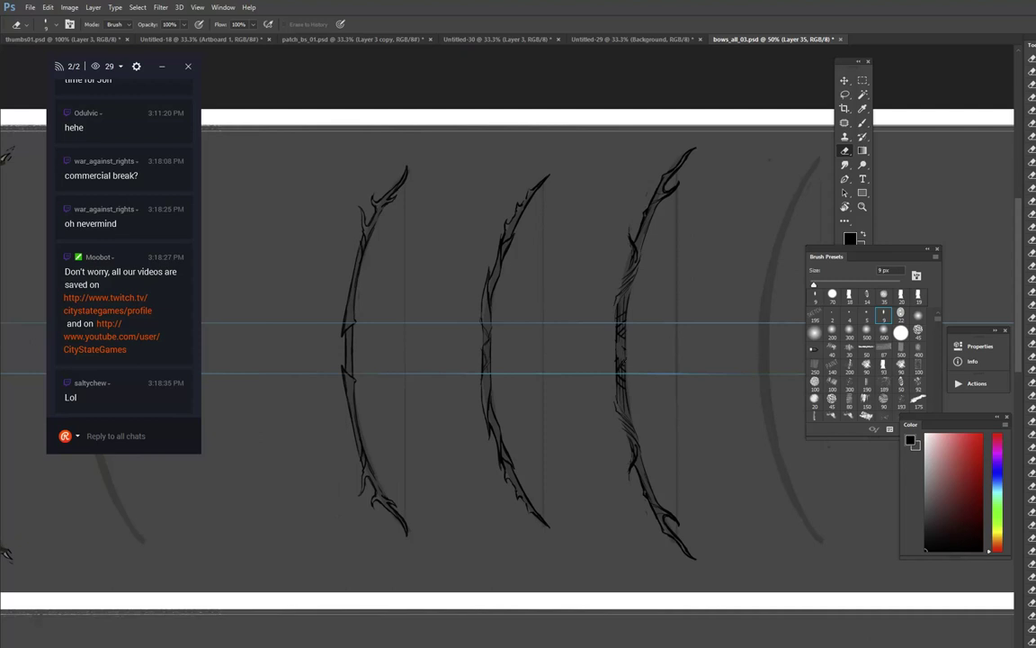
key(ctrl+z)
key(b)
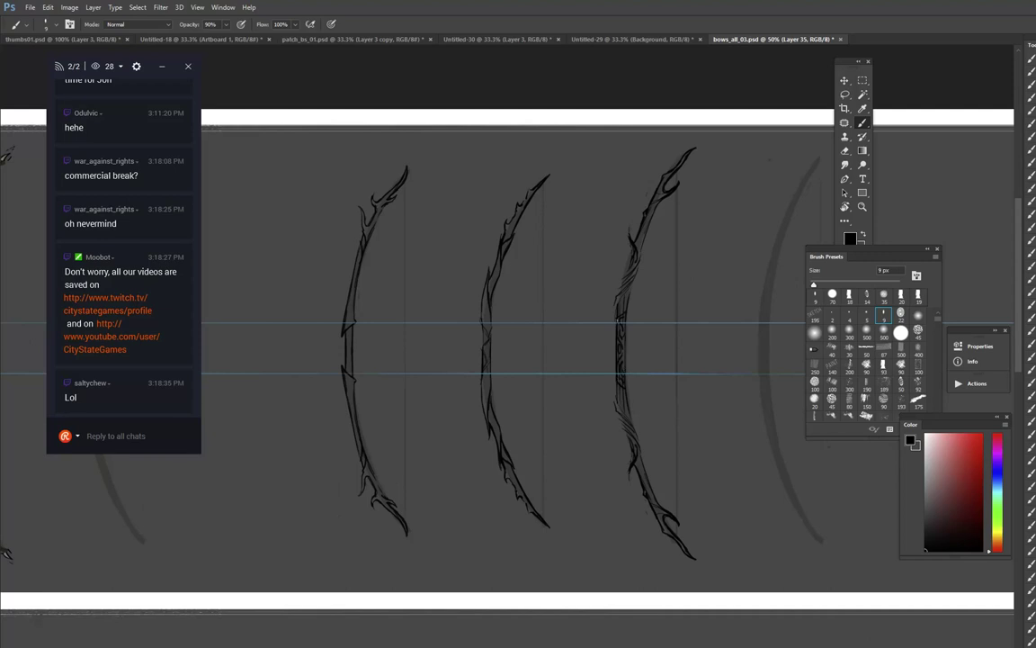
Step: Erase the inner prongs at both tips of the twisted bow and redraw the limb edges there
drag(752, 278, 733, 199)
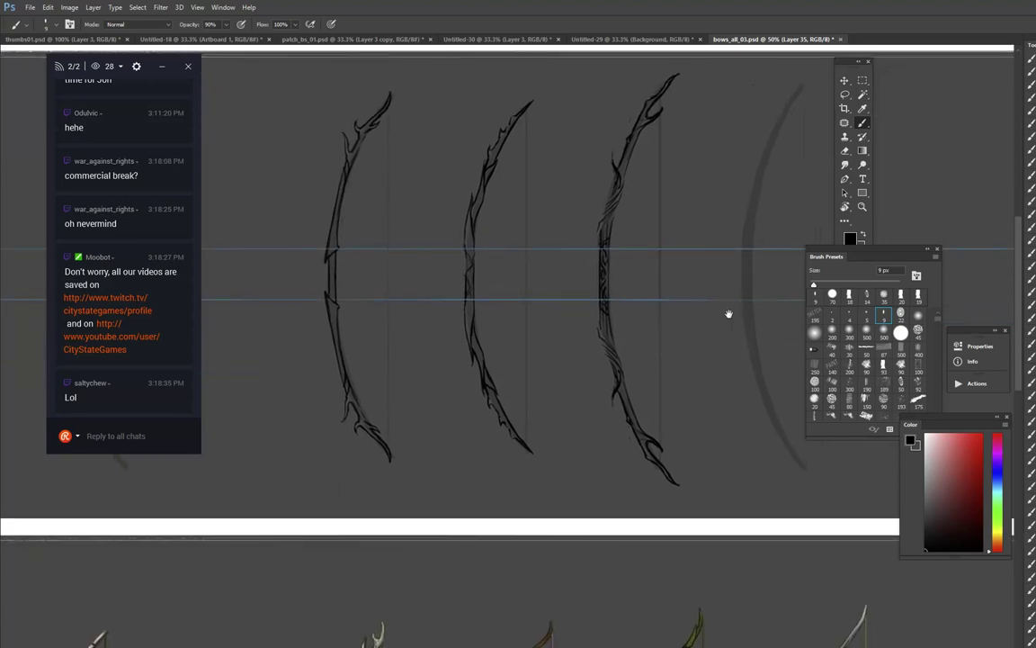
drag(741, 321, 645, 253)
key(e)
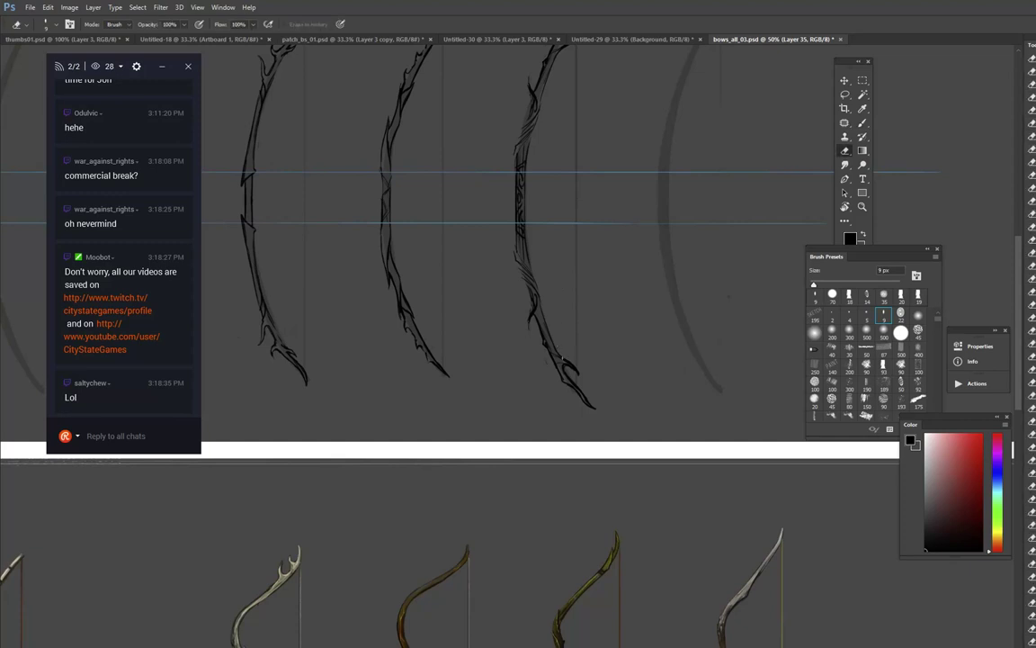
drag(563, 360, 577, 369)
drag(556, 49, 595, 211)
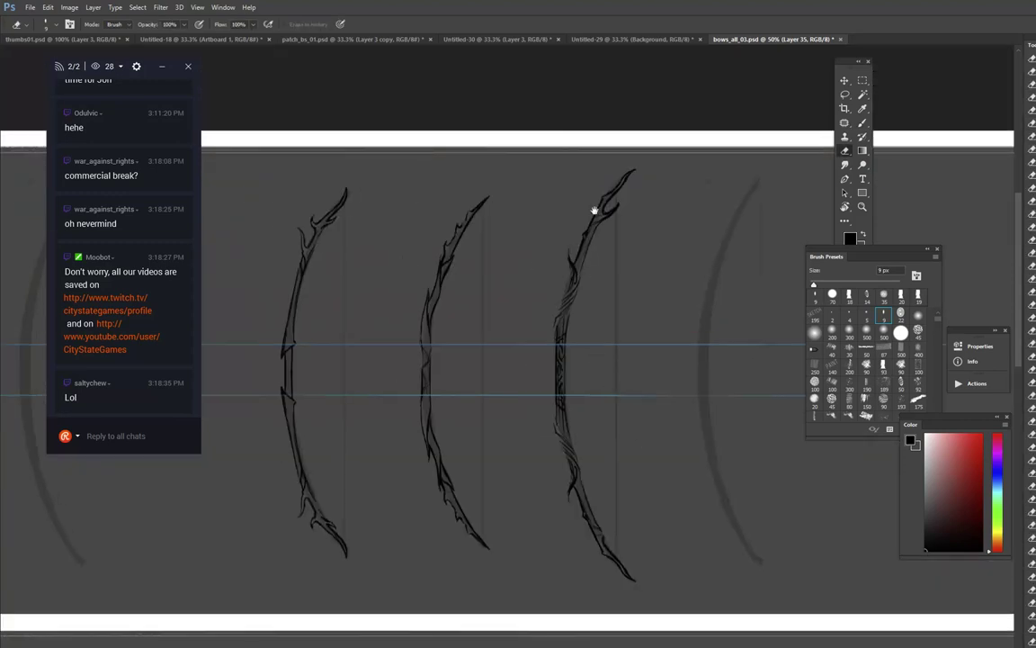
key(b)
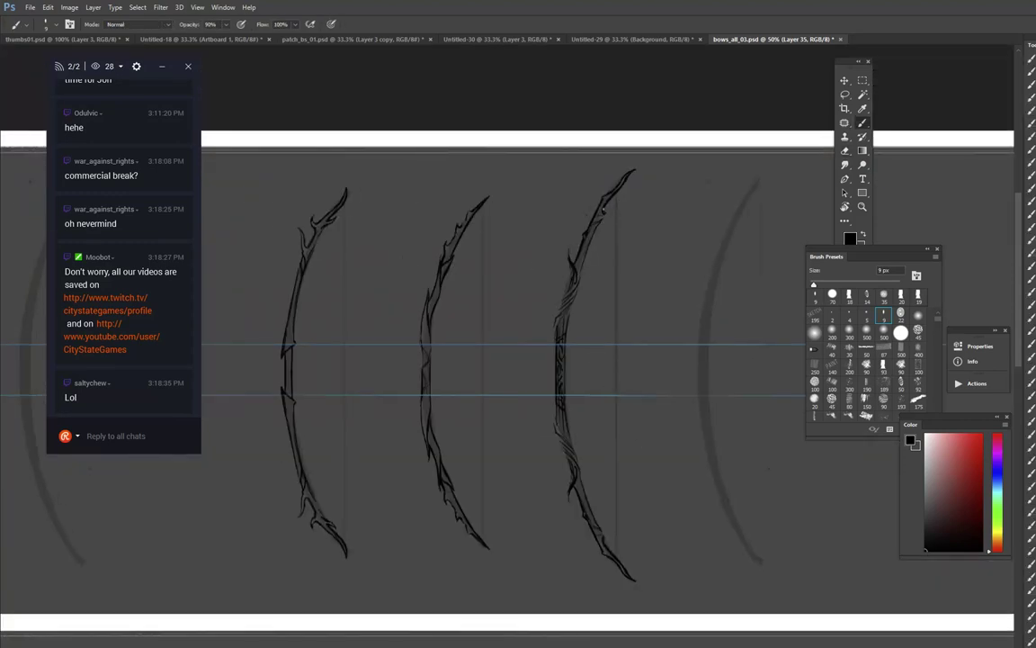
Step: Refine the twisting strands on the twisted bow's lower limb, alternating between the Brush and Eraser tools
drag(615, 357, 570, 260)
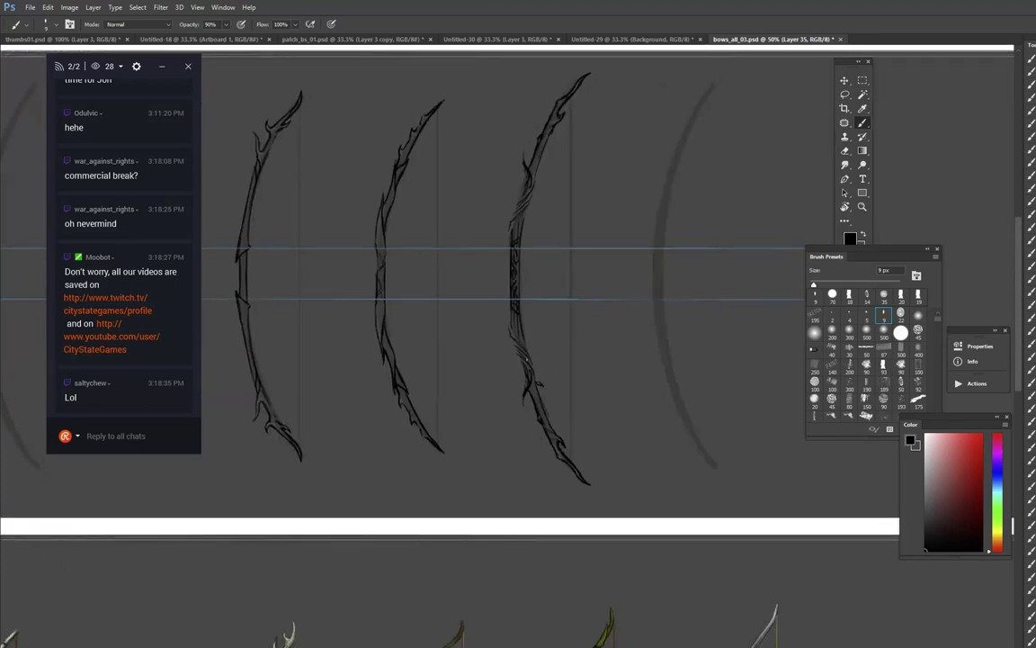
key(e)
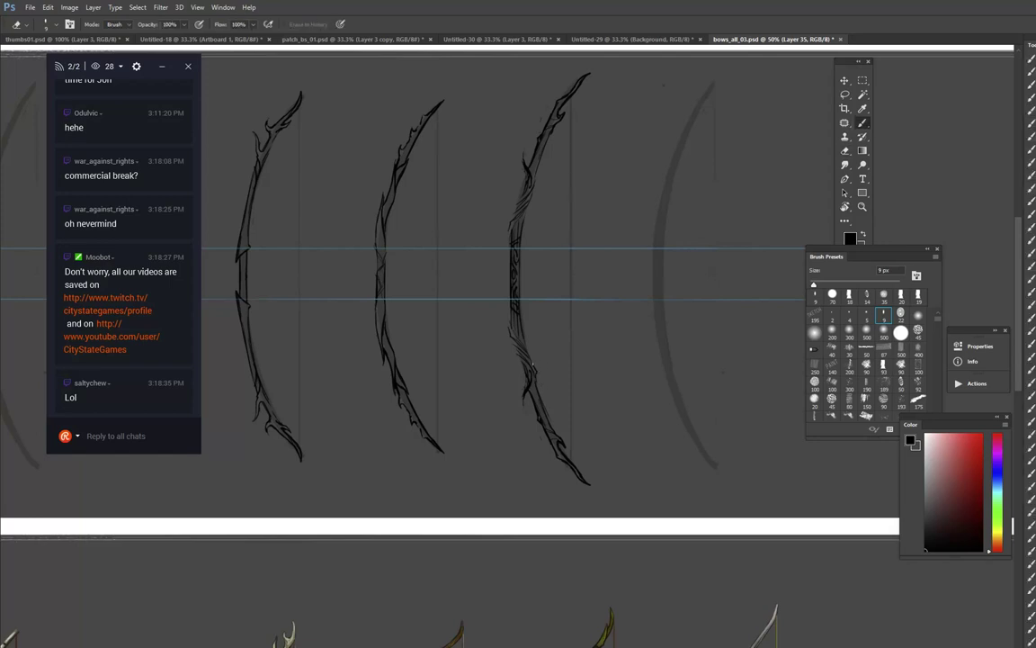
key(b)
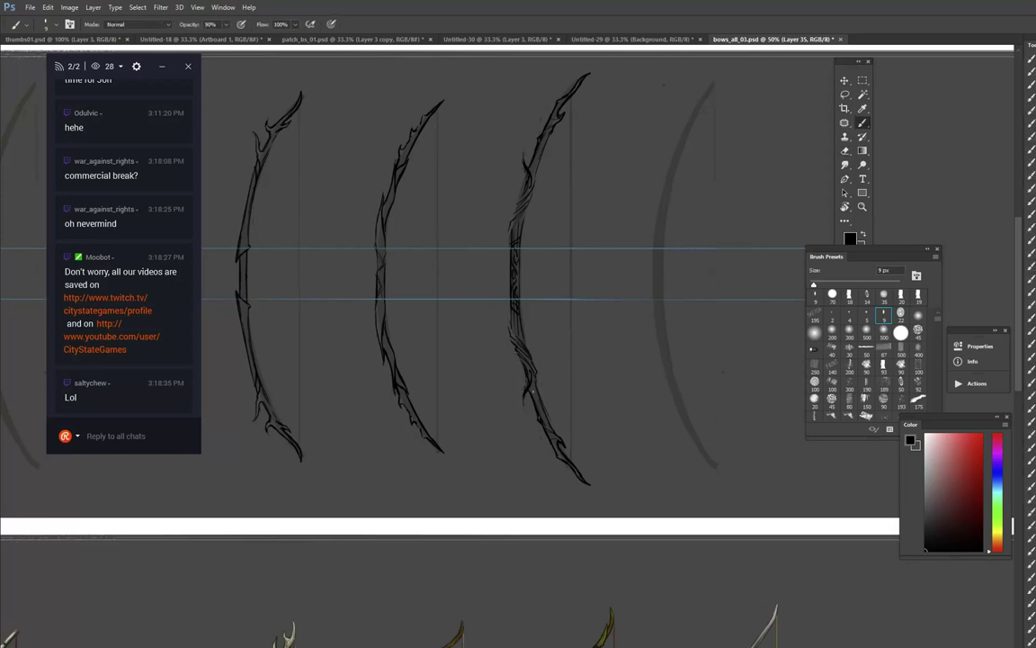
drag(753, 240, 706, 255)
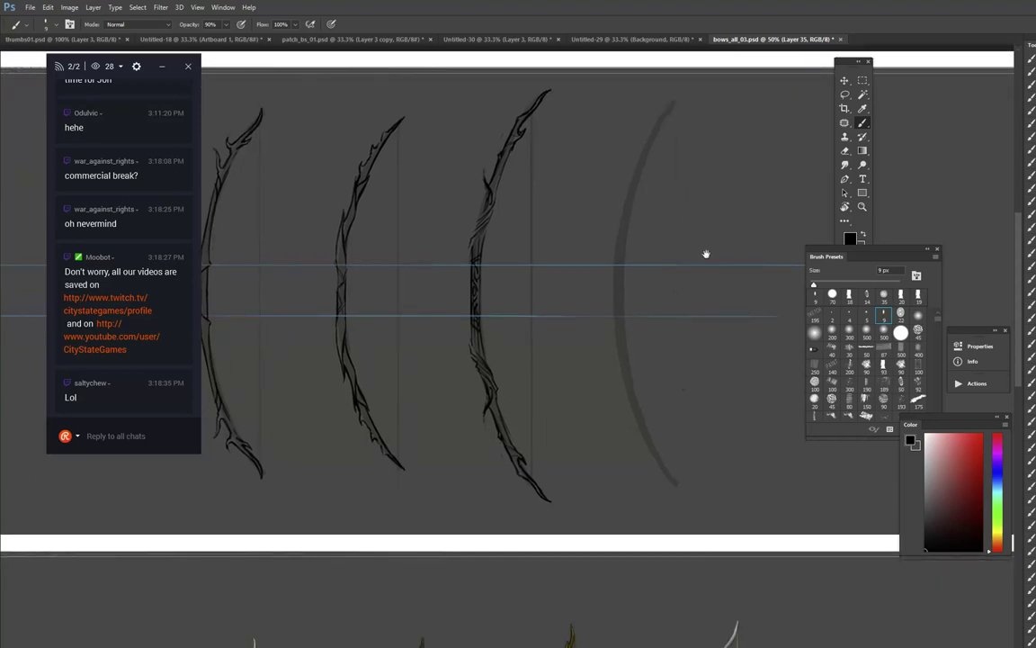
drag(738, 407, 717, 481)
drag(688, 327, 801, 359)
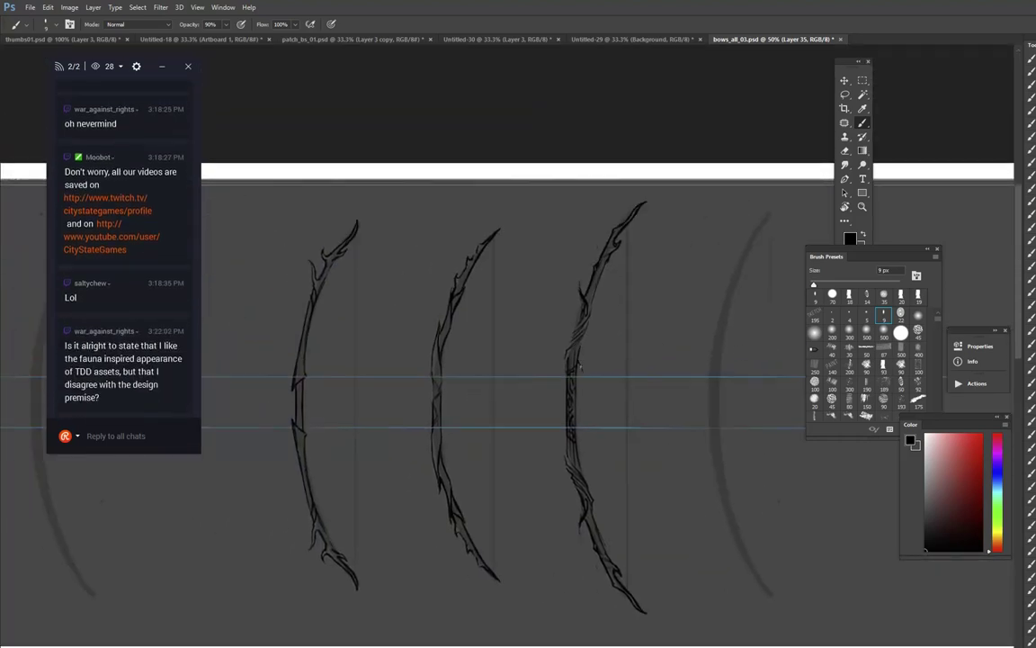
Step: Draw small pointed spikes at the upper and lower ends of the twisted bow's grip
key(e)
key(b)
drag(580, 337, 583, 361)
drag(581, 448, 582, 474)
drag(568, 356, 564, 375)
Step: Send the reply "what ya thoughts?" to all stream chats
click(148, 434)
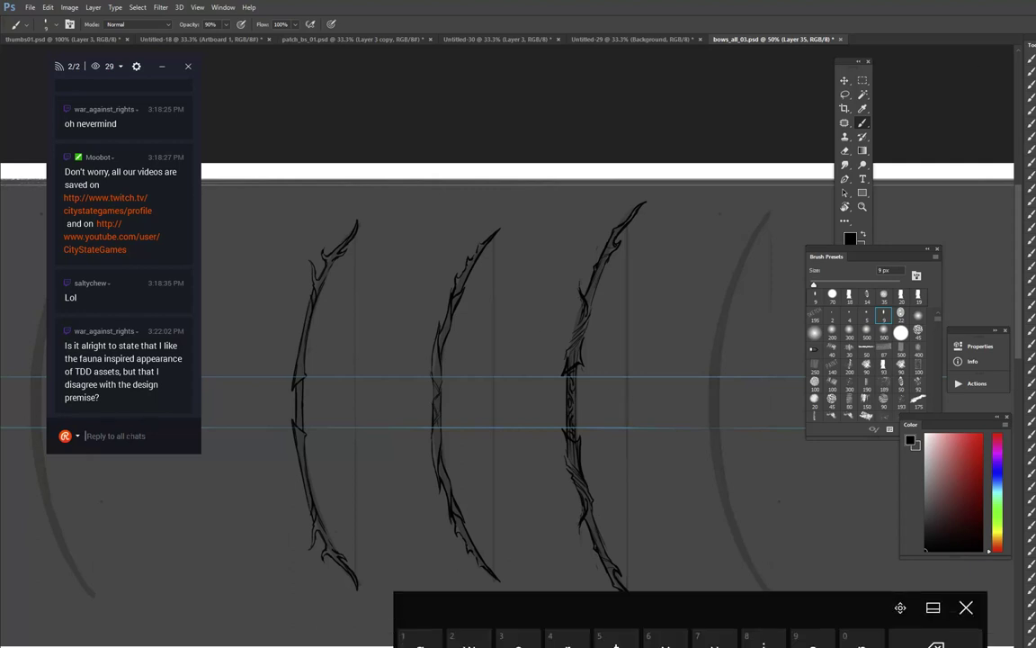
click(385, 86)
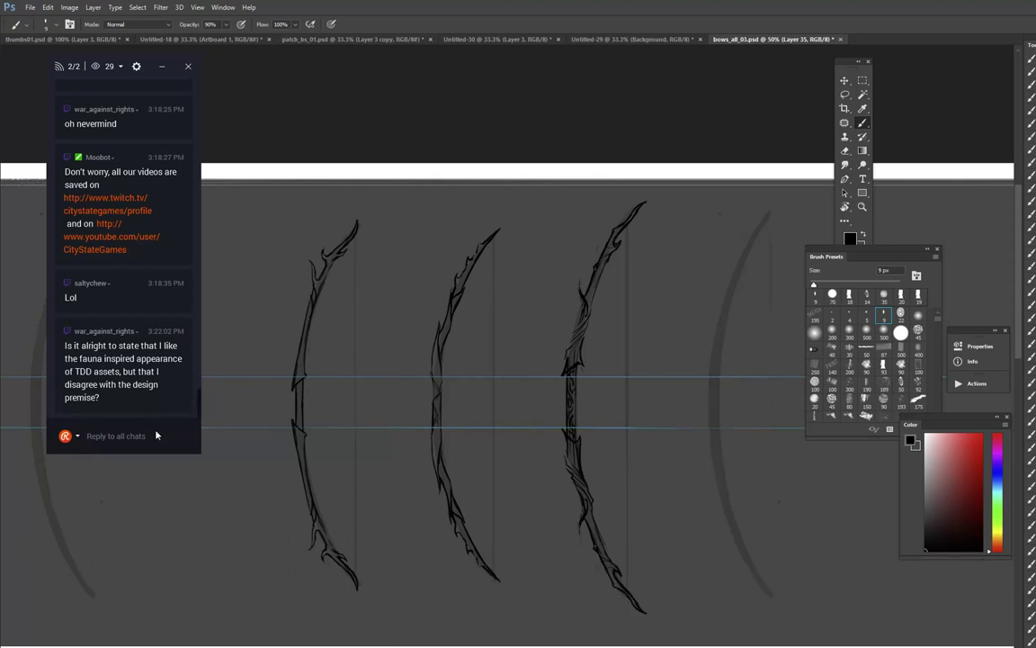
text(what ya thoughts?)
key(Return)
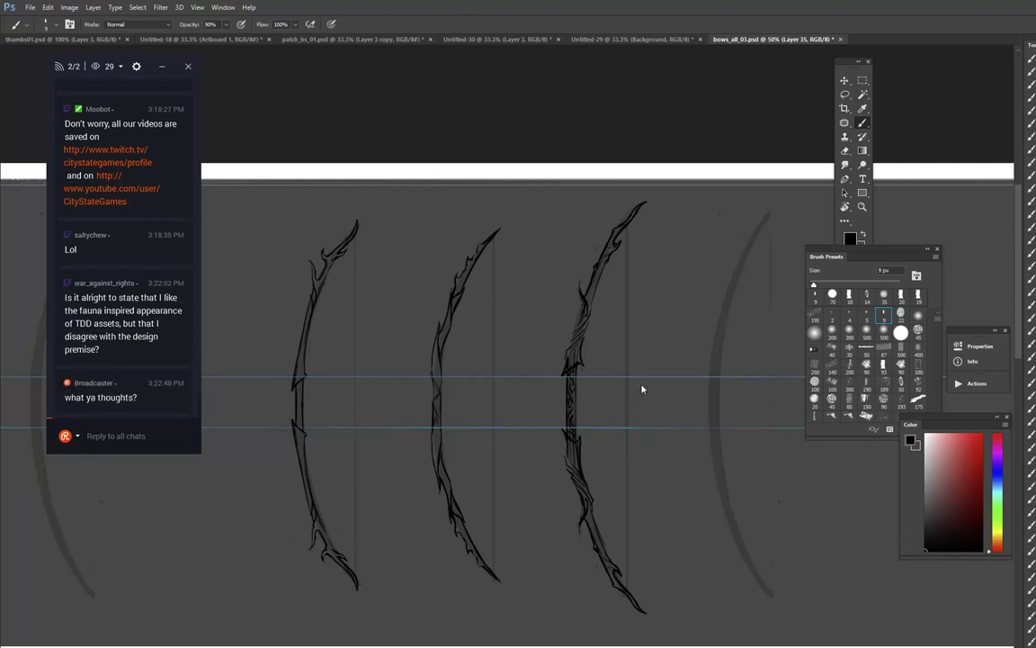
Step: Sketch a smooth, curved upper limb with a pointed tip and the grip lines on the next blank bow template
drag(641, 386, 709, 490)
drag(708, 135, 704, 321)
scroll(684, 287, down, 2)
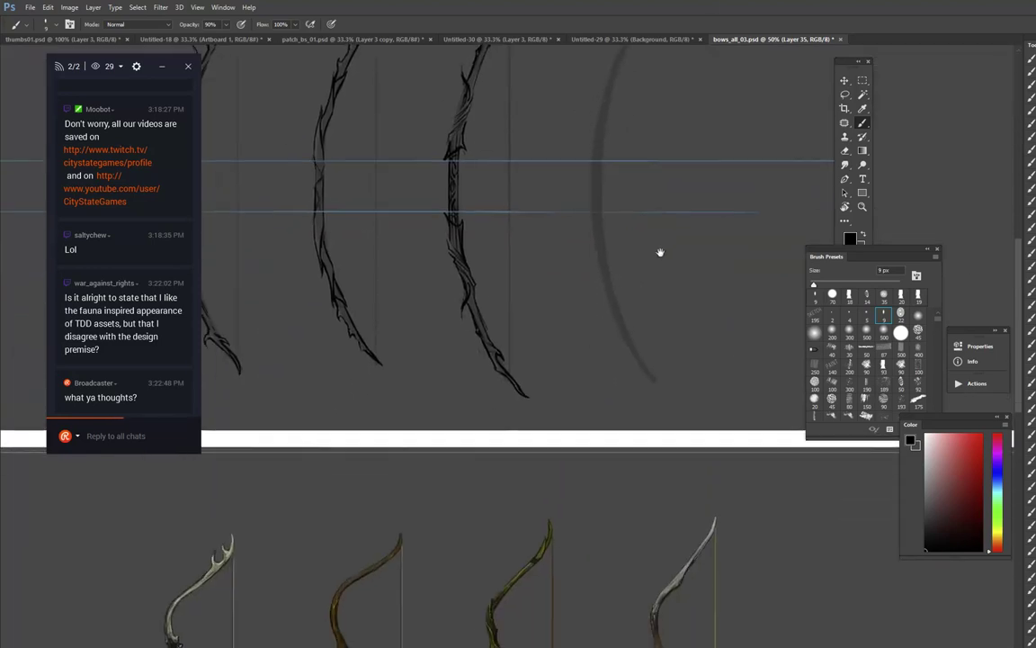
scroll(643, 283, up, 2)
drag(593, 270, 591, 238)
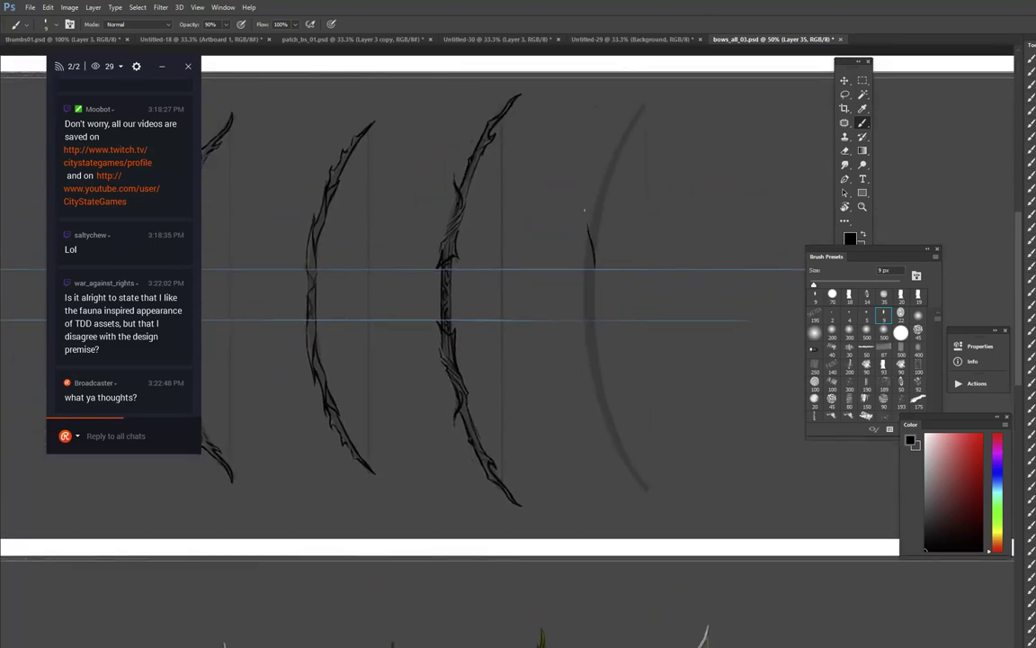
mouse_move(642, 105)
mouse_down()
mouse_move(593, 178)
mouse_move(585, 212)
mouse_move(594, 282)
mouse_up()
mouse_move(637, 119)
mouse_down()
mouse_move(603, 184)
mouse_move(602, 240)
mouse_up()
scroll(604, 248, down, 5)
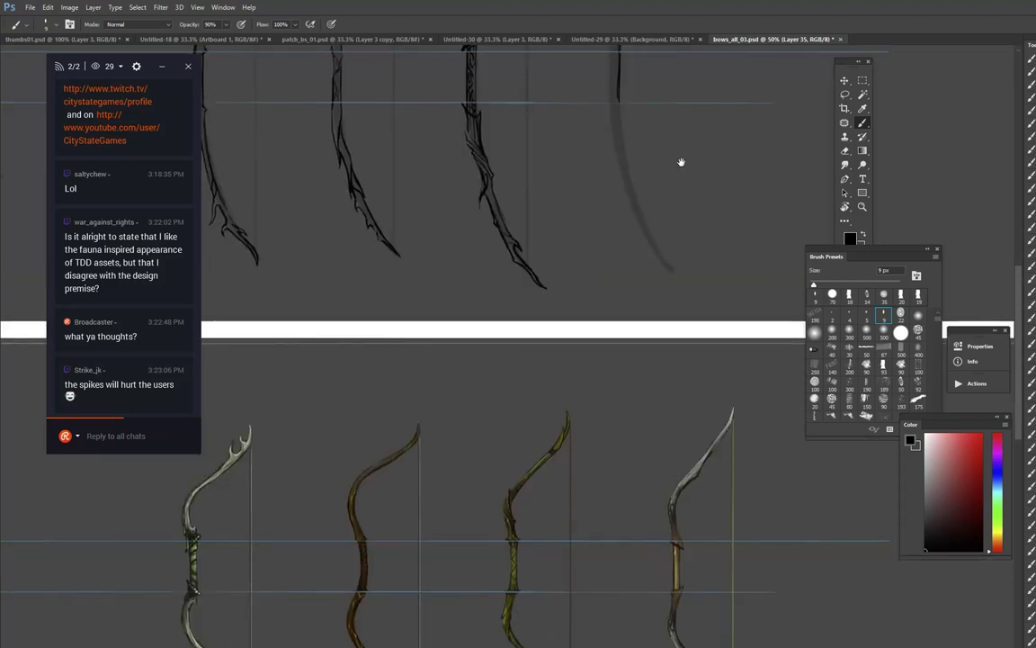
mouse_move(668, 172)
mouse_down()
mouse_move(571, 307)
mouse_move(553, 317)
mouse_up()
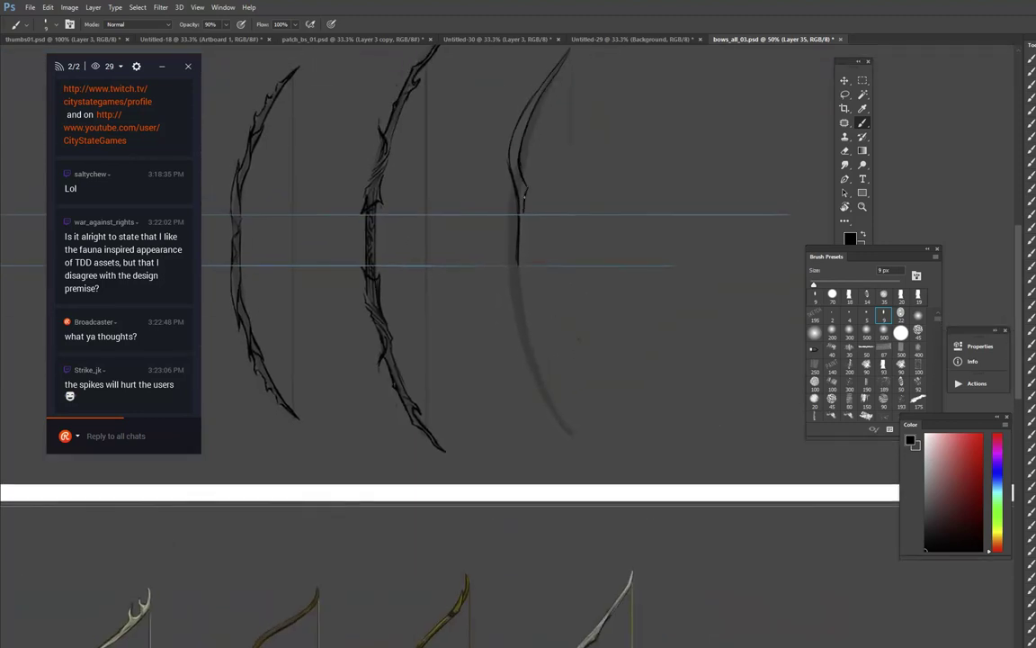
mouse_move(641, 140)
mouse_down()
mouse_move(732, 219)
mouse_move(714, 230)
mouse_up()
Step: Duplicate the new bow's upper limb, flip it vertically into place as the lower limb, and merge it with the original sketch
key(l)
key(l)
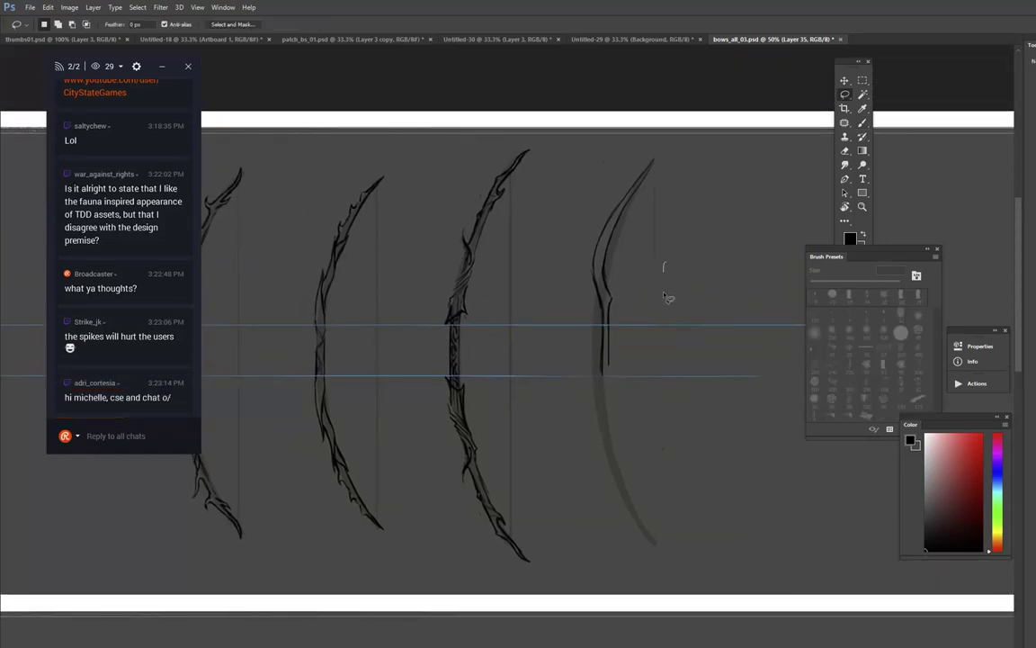
mouse_move(664, 263)
mouse_down()
mouse_move(694, 157)
mouse_move(707, 185)
mouse_up()
key(ctrl+j)
key(v)
key(ctrl)
key(ctrl+t)
right_click(605, 256)
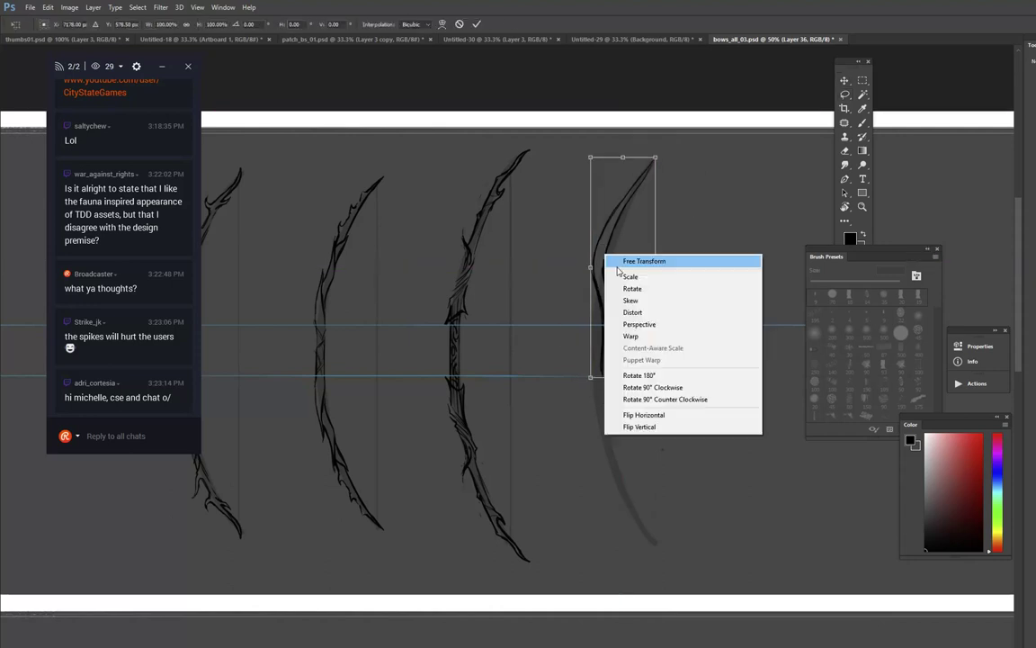
click(677, 426)
mouse_move(653, 421)
mouse_down()
mouse_move(653, 490)
mouse_move(655, 443)
mouse_up()
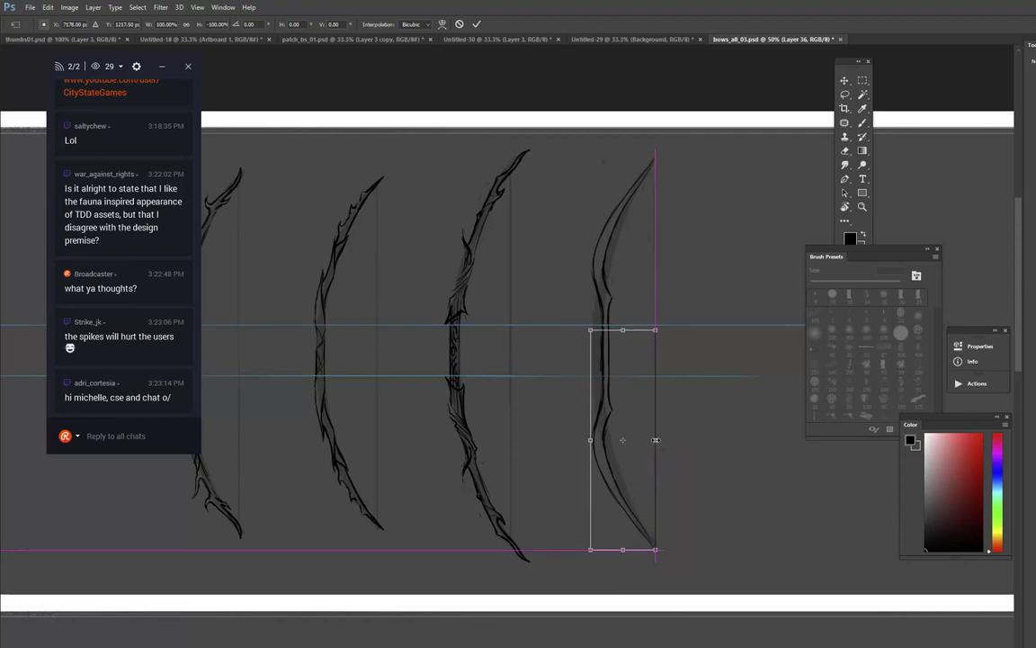
key(Return)
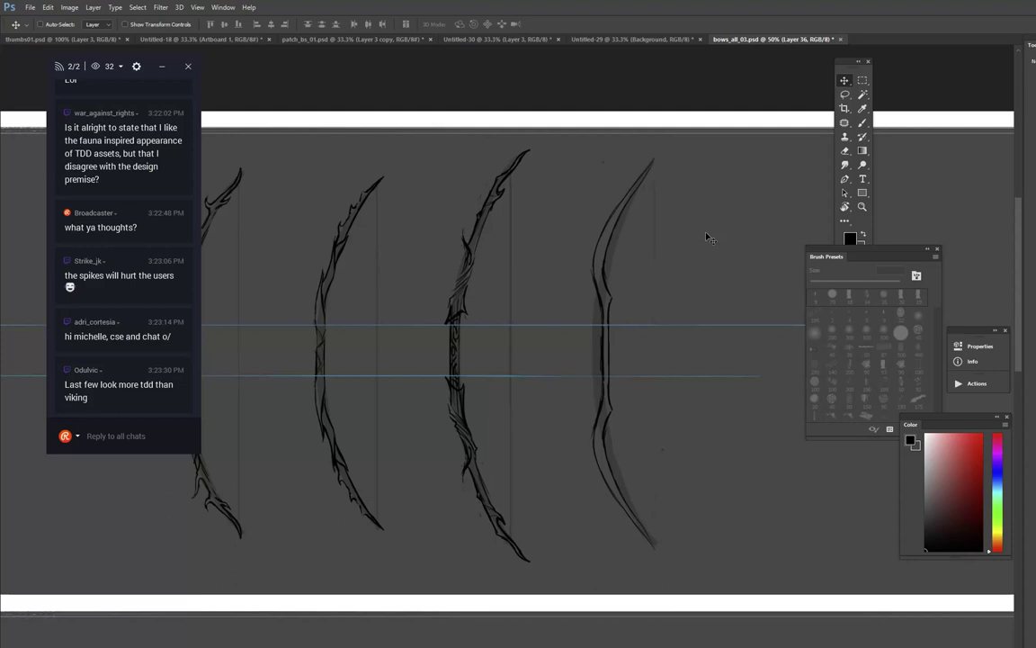
key(ctrl)
key(ctrl+e)
Step: Handwrite labels above the bows, with "TDD" over each of the thorny and curved bow sketches
drag(609, 221, 1035, 242)
drag(243, 222, 398, 181)
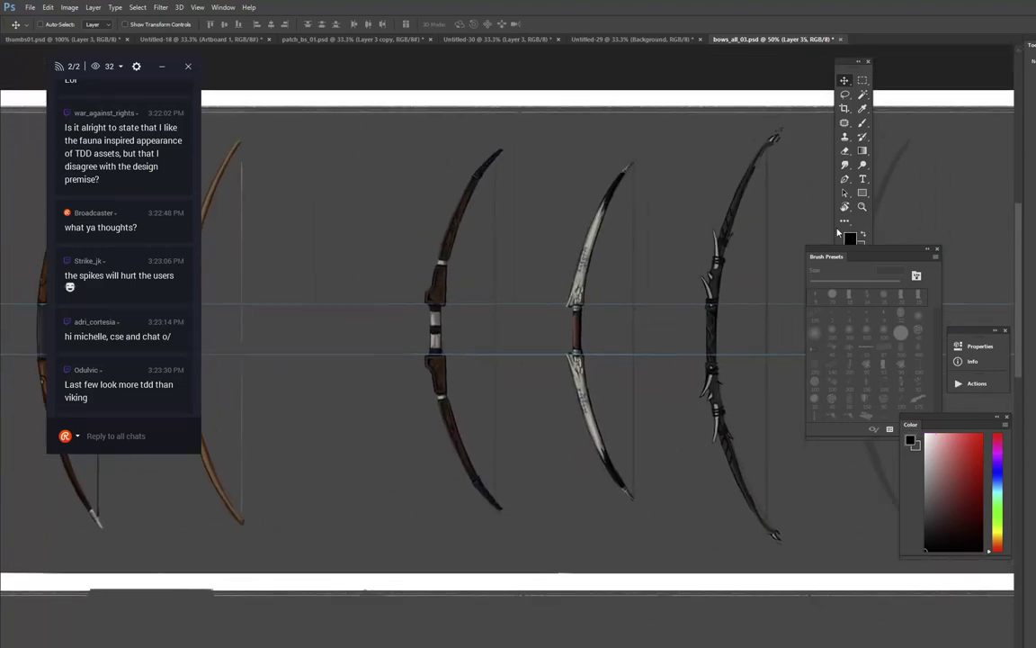
key(b)
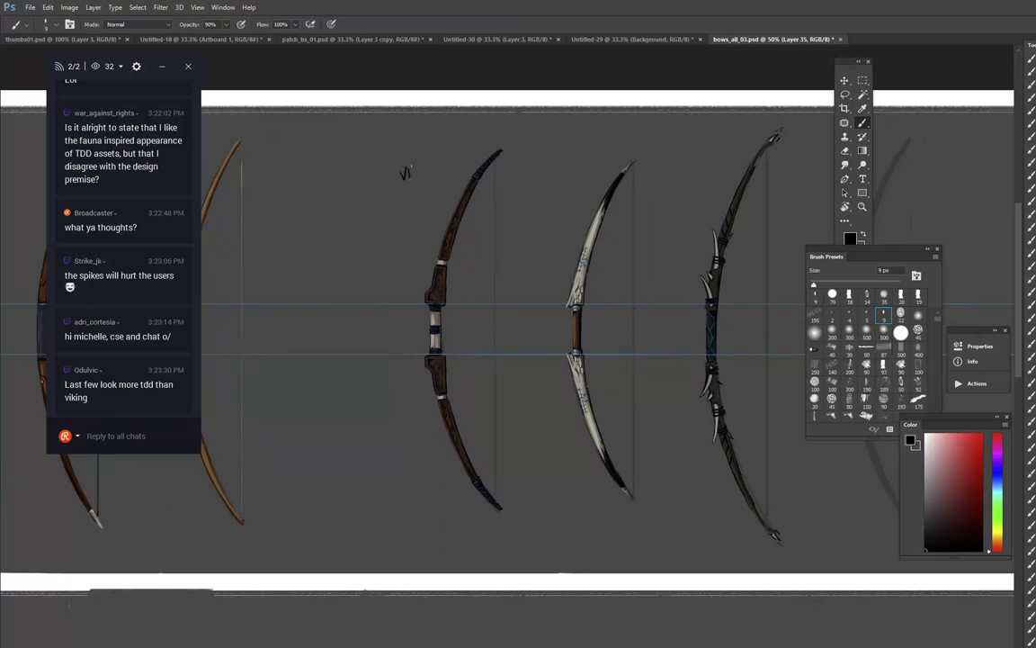
drag(557, 164, 567, 164)
drag(570, 165, 511, 189)
drag(585, 193, 618, 206)
drag(632, 225, 156, 304)
drag(668, 254, 521, 157)
drag(699, 212, 553, 224)
drag(733, 164, 796, 169)
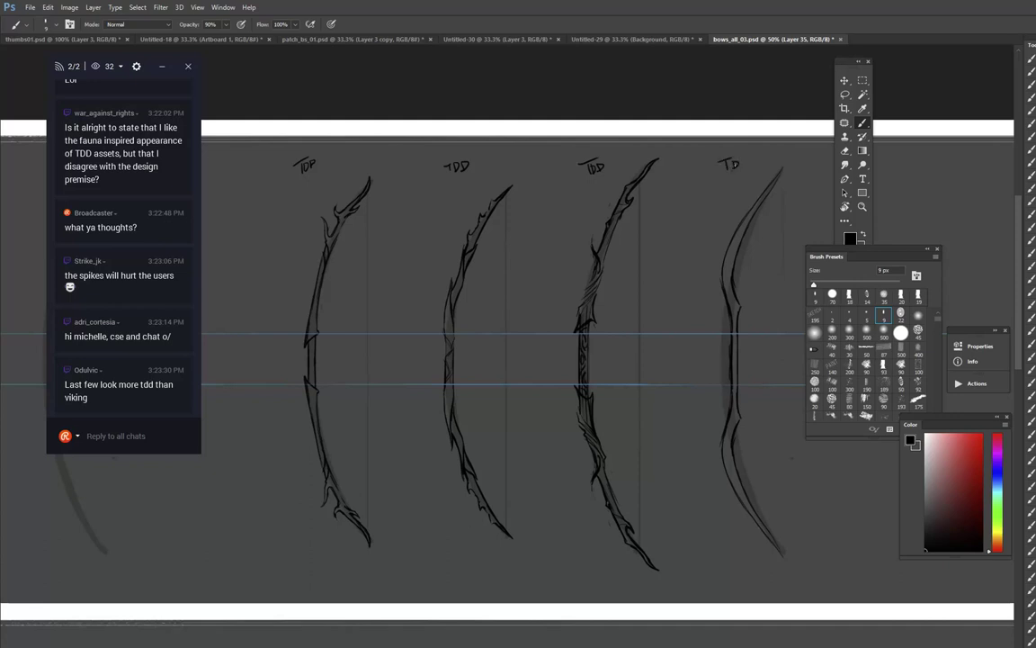
drag(741, 160, 741, 169)
drag(741, 160, 743, 170)
drag(679, 249, 517, 304)
Step: Draw a straight vertical bowstring for the last TDD bow and sketch overlapping strands on its upper limb near the grip
mouse_move(725, 295)
mouse_down()
mouse_move(811, 266)
mouse_move(825, 200)
mouse_up()
mouse_move(732, 130)
mouse_down()
mouse_move(722, 230)
mouse_move(732, 465)
mouse_up()
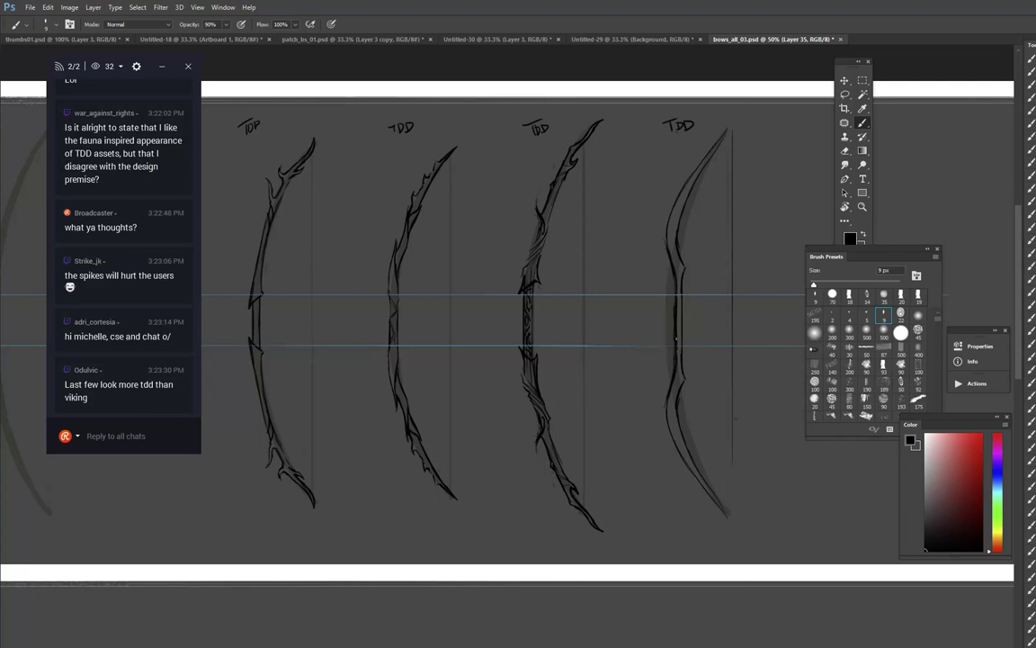
drag(674, 389, 701, 439)
drag(682, 273, 678, 254)
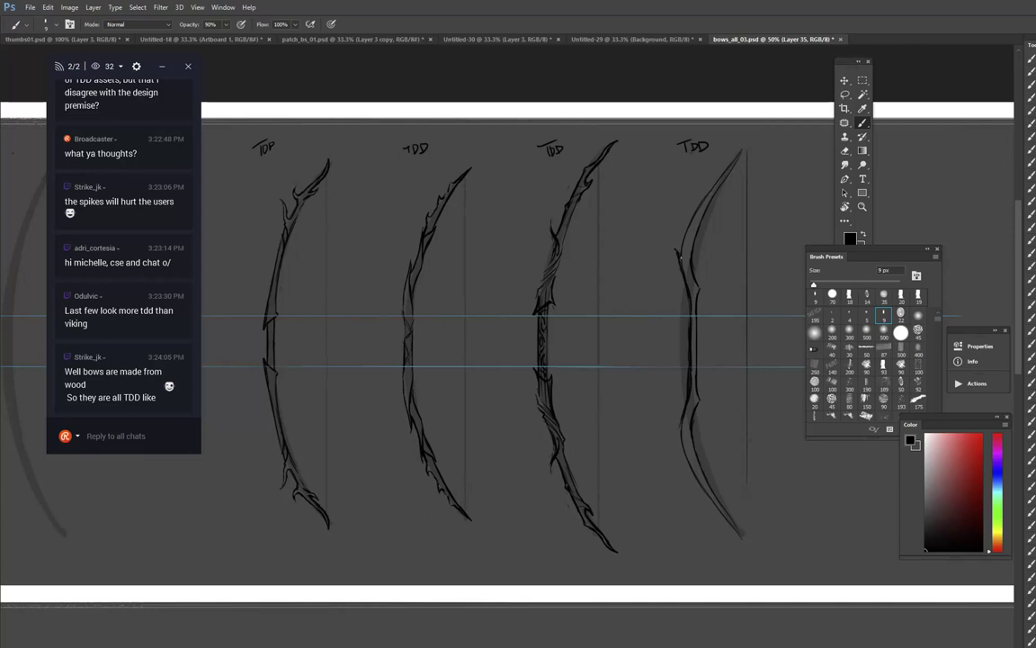
key(ctrl+alt+z)
key(ctrl+alt+z)
drag(690, 221, 683, 274)
mouse_move(686, 416)
mouse_down()
mouse_move(697, 460)
mouse_move(687, 414)
mouse_up()
drag(684, 260, 689, 226)
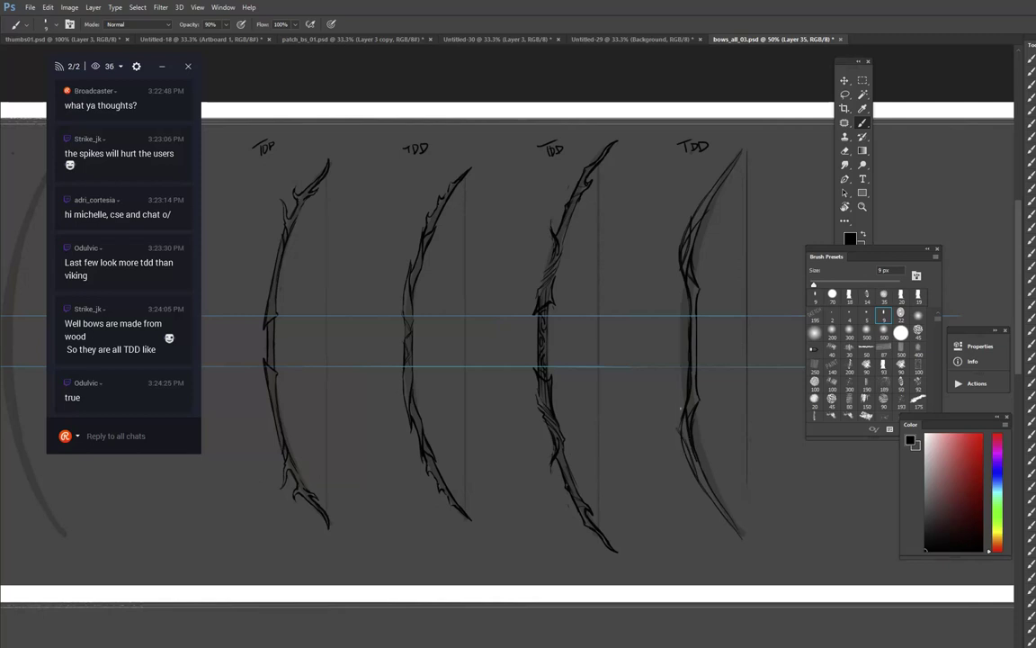
Step: Copy the last bow's detailed upper limb, flip it vertically, and place it over the lower limb
key(l)
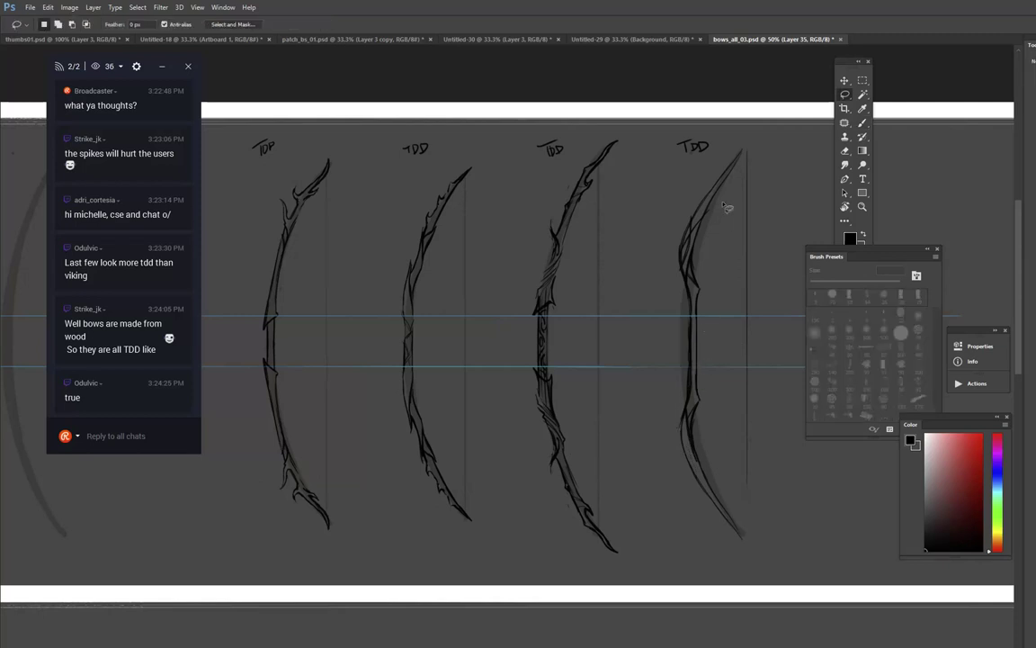
mouse_move(726, 204)
mouse_down()
mouse_move(655, 256)
mouse_move(748, 169)
mouse_up()
key(ctrl+j)
key(ctrl+t)
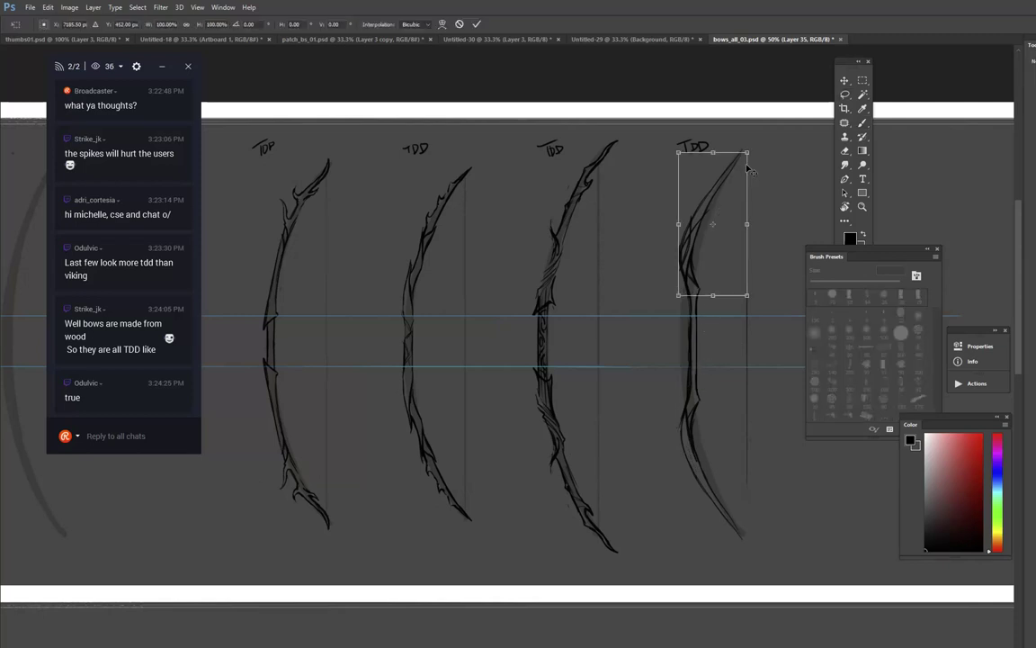
right_click(667, 250)
click(745, 420)
drag(731, 254, 713, 490)
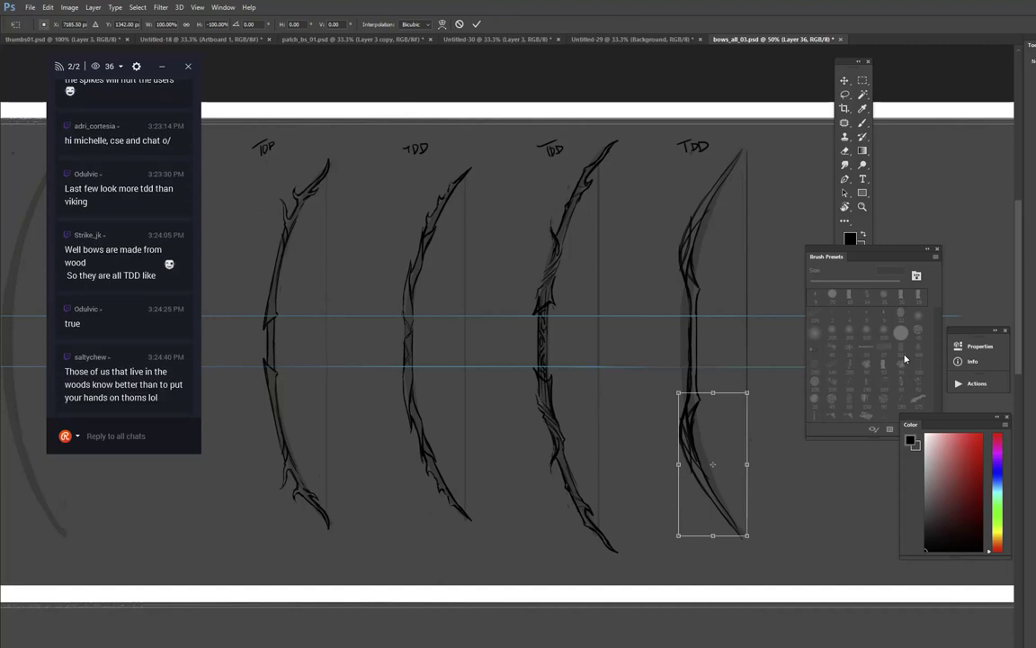
key(Return)
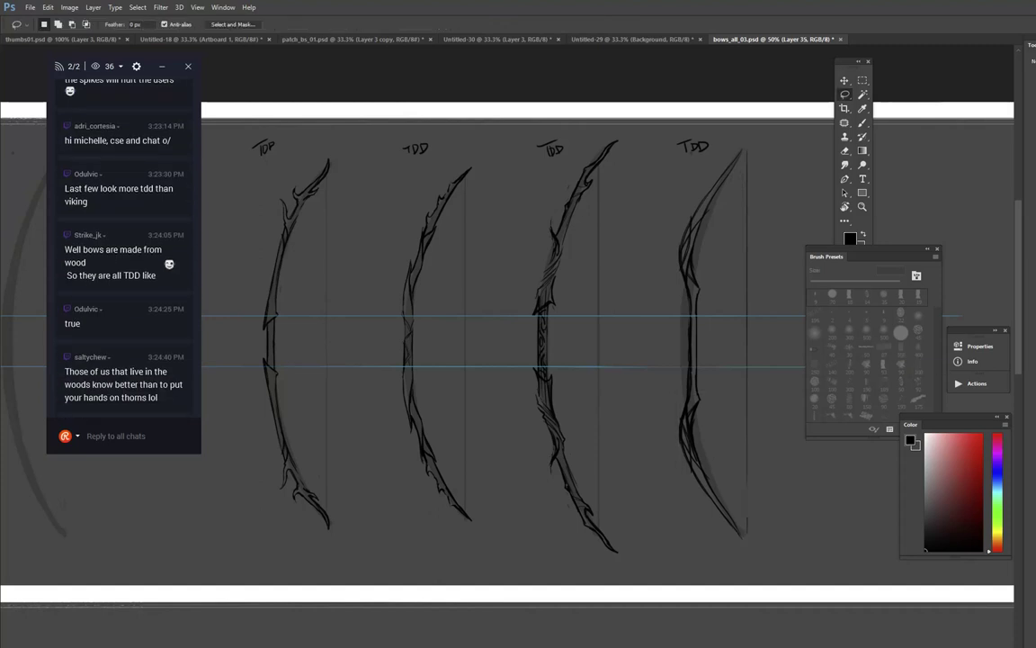
Step: Erase the overlapping lines on the last bow's lower limb and redraw its grip lines with the Brush
key(e)
drag(691, 420, 694, 458)
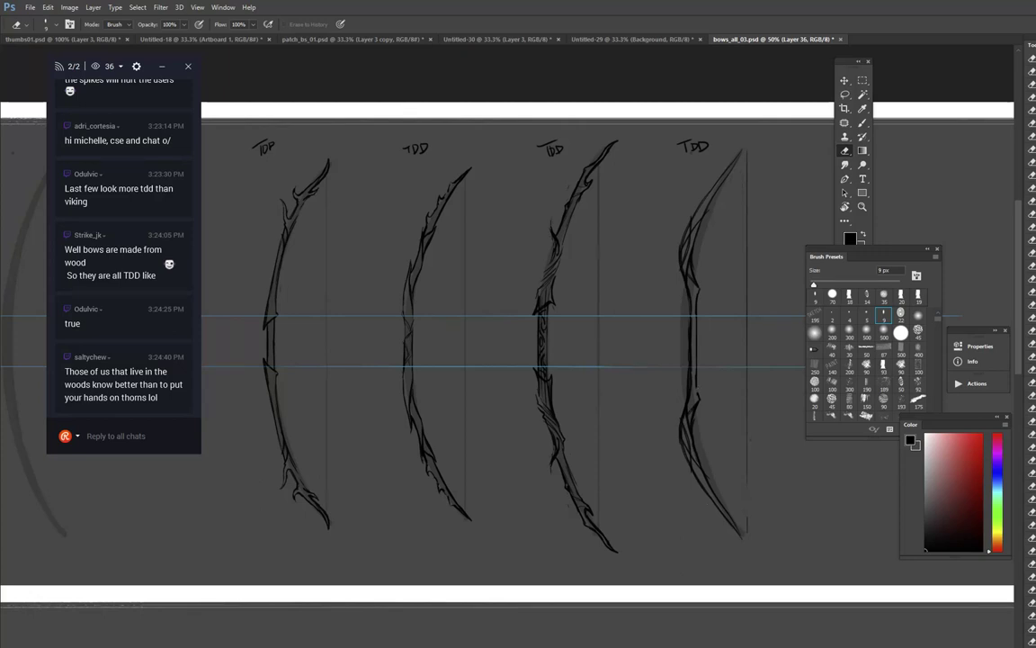
key(v)
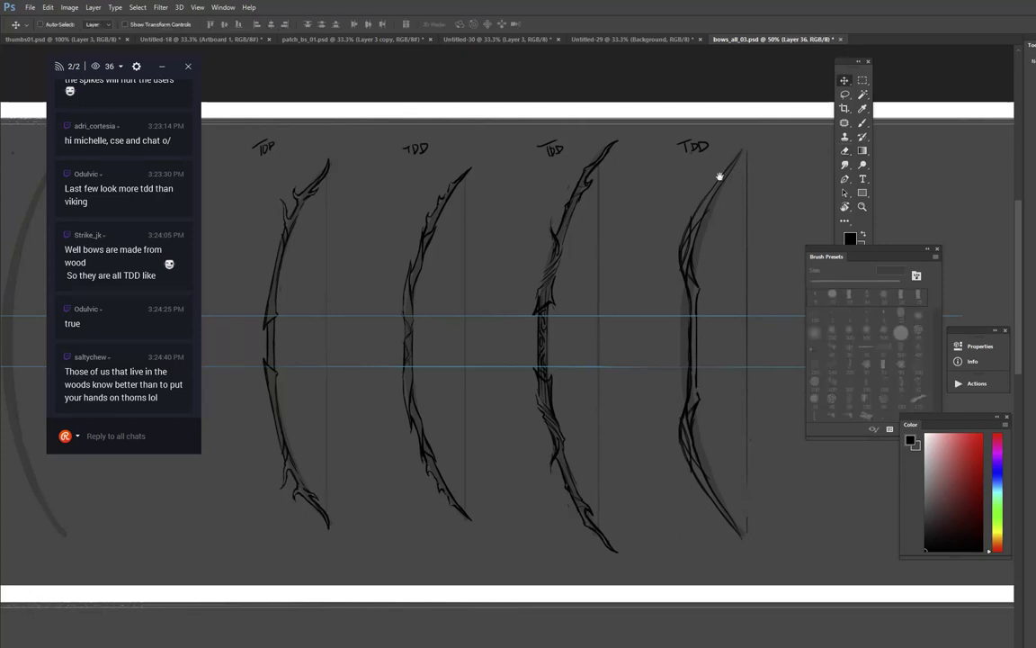
mouse_move(720, 174)
mouse_down()
mouse_move(712, 204)
mouse_move(701, 186)
mouse_up()
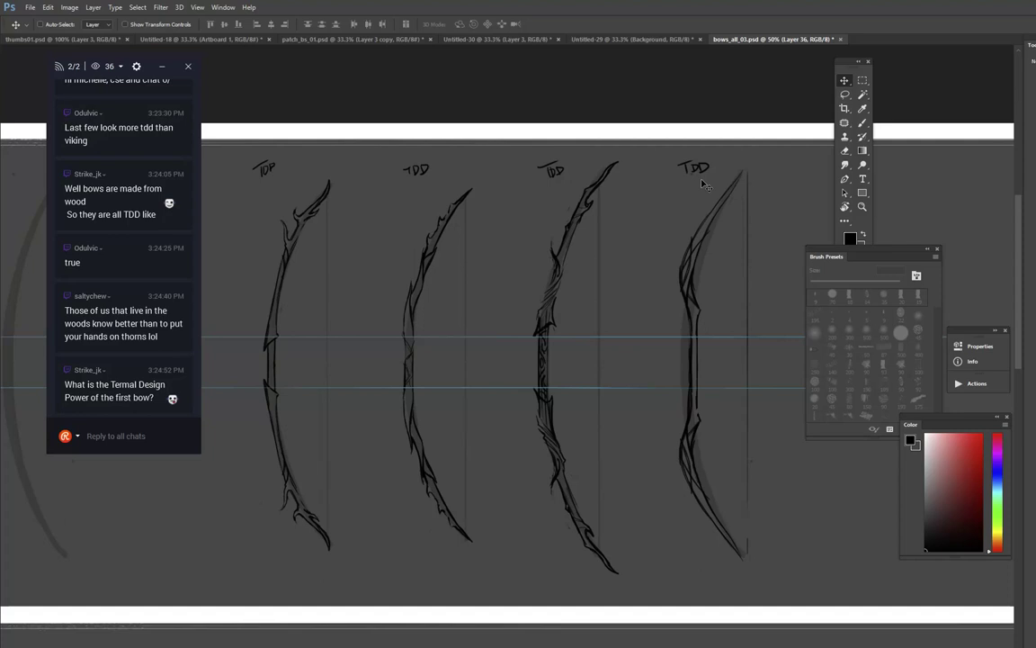
key(b)
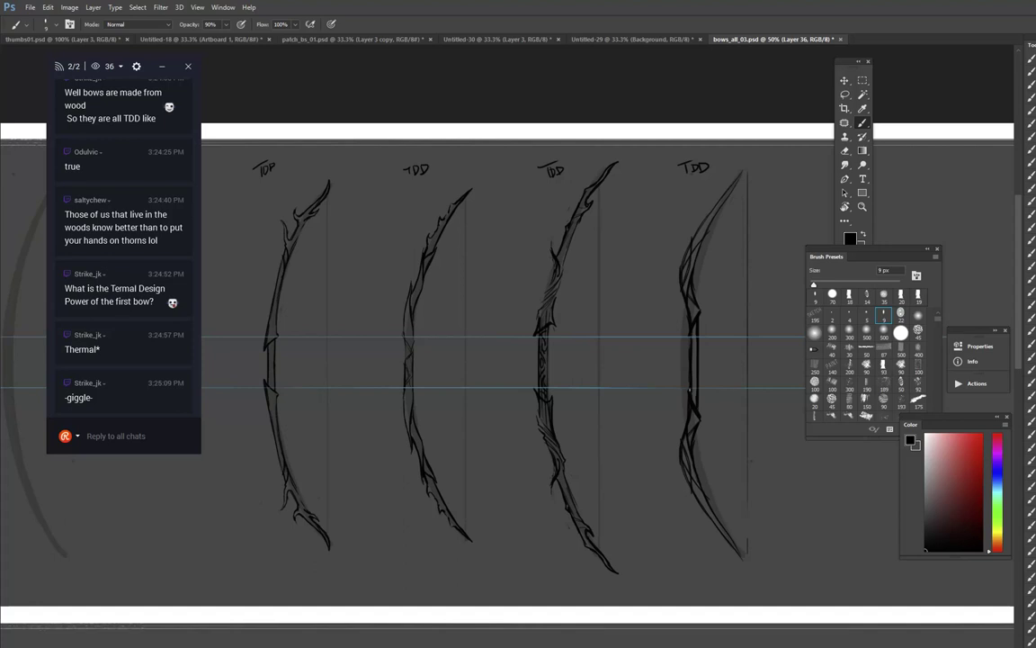
drag(714, 229, 745, 226)
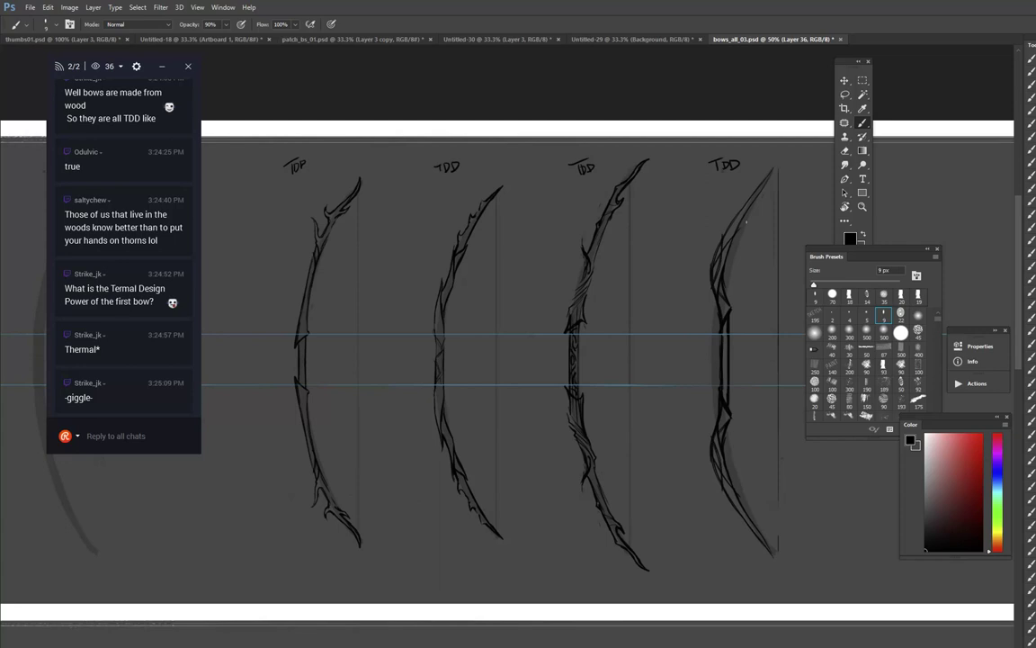
click(1031, 434)
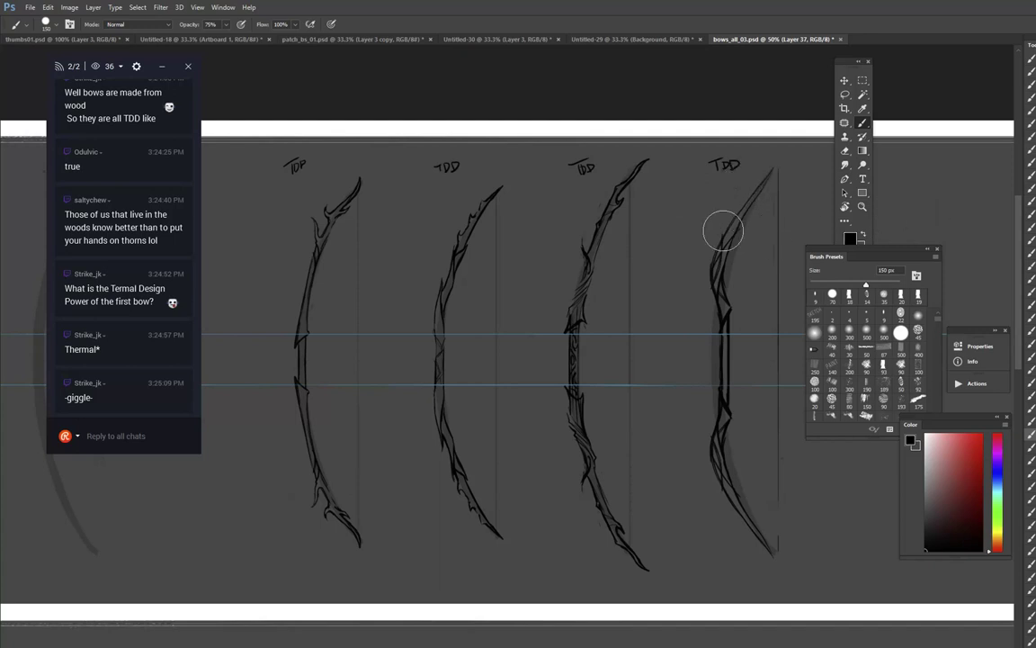
key(bracketleft)
key(bracketleft)
key(bracketleft)
key(bracketleft)
key(bracketleft)
key(bracketleft)
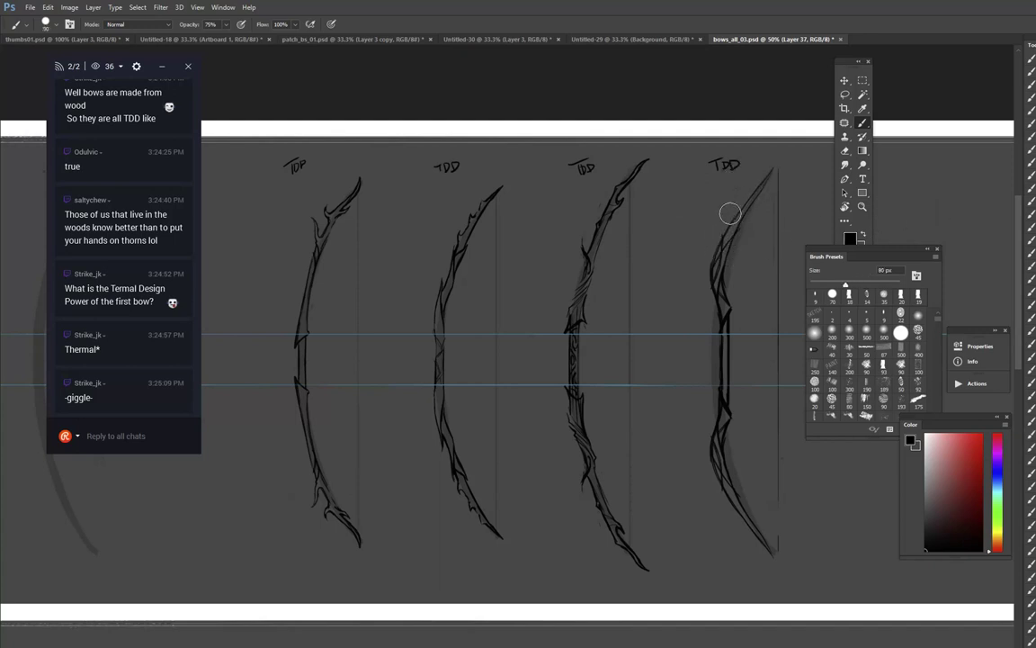
mouse_move(768, 174)
mouse_down()
mouse_move(729, 236)
mouse_move(750, 200)
mouse_move(725, 304)
mouse_up()
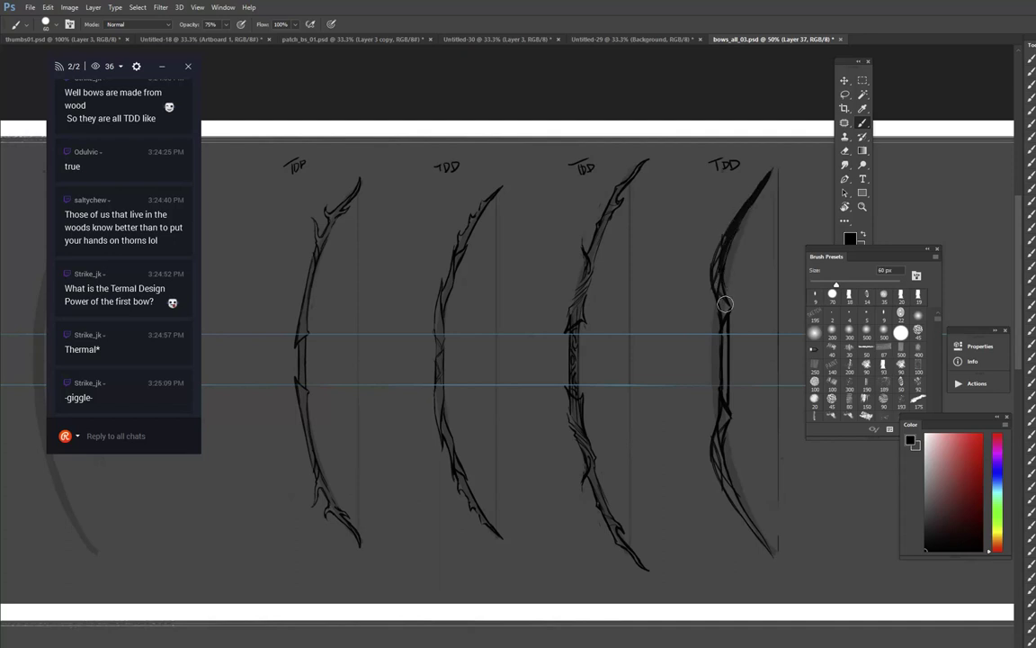
key(ctrl+z)
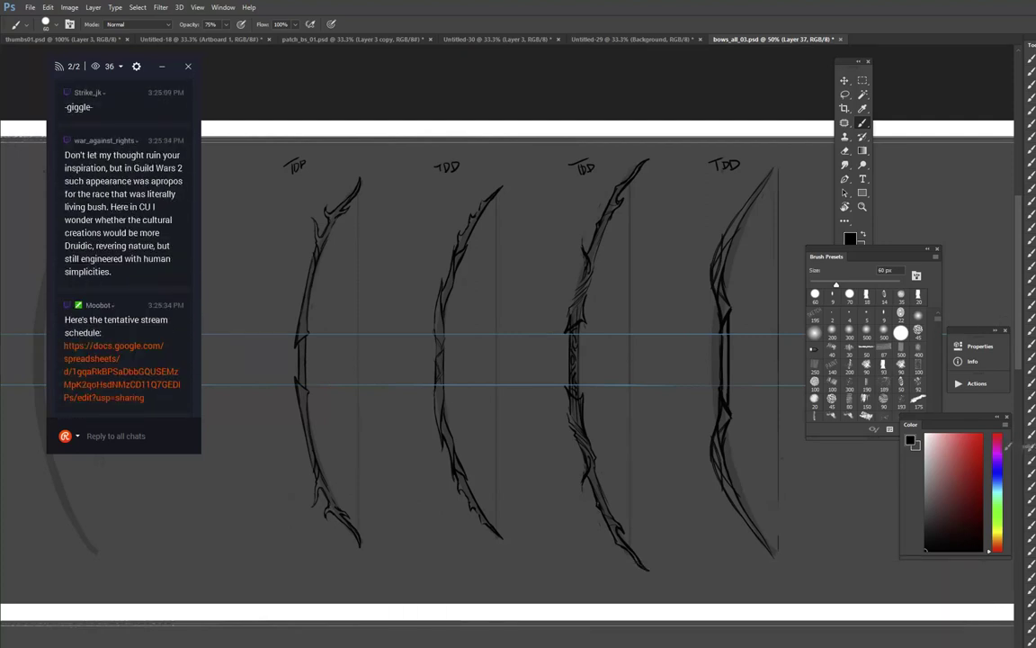
Step: Fill the last TDD bow's upper limb and grip with dark tone, using a 30 px round brush at 100% opacity
click(1031, 447)
drag(687, 234, 701, 385)
key(ctrl+z)
key(bracketleft)
key(bracketleft)
key(bracketleft)
key(bracketleft)
key(bracketleft)
key(bracketleft)
key(bracketleft)
key(bracketleft)
key(bracketleft)
key(bracketleft)
key(bracketleft)
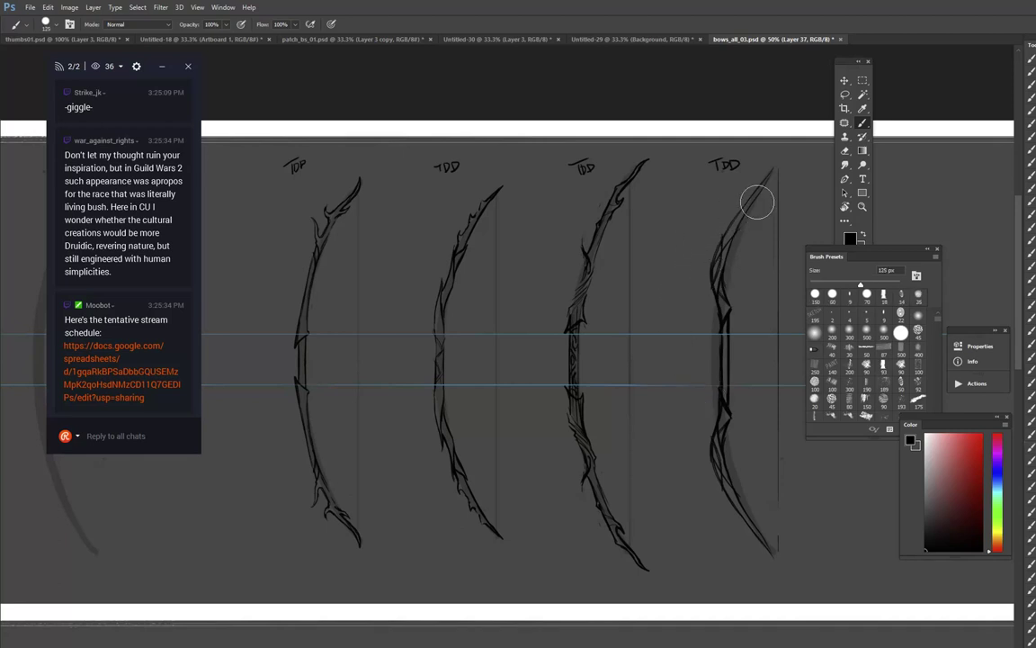
mouse_move(745, 206)
mouse_down()
mouse_move(728, 250)
mouse_move(730, 233)
mouse_move(718, 287)
mouse_move(730, 233)
mouse_move(721, 248)
mouse_move(726, 402)
mouse_up()
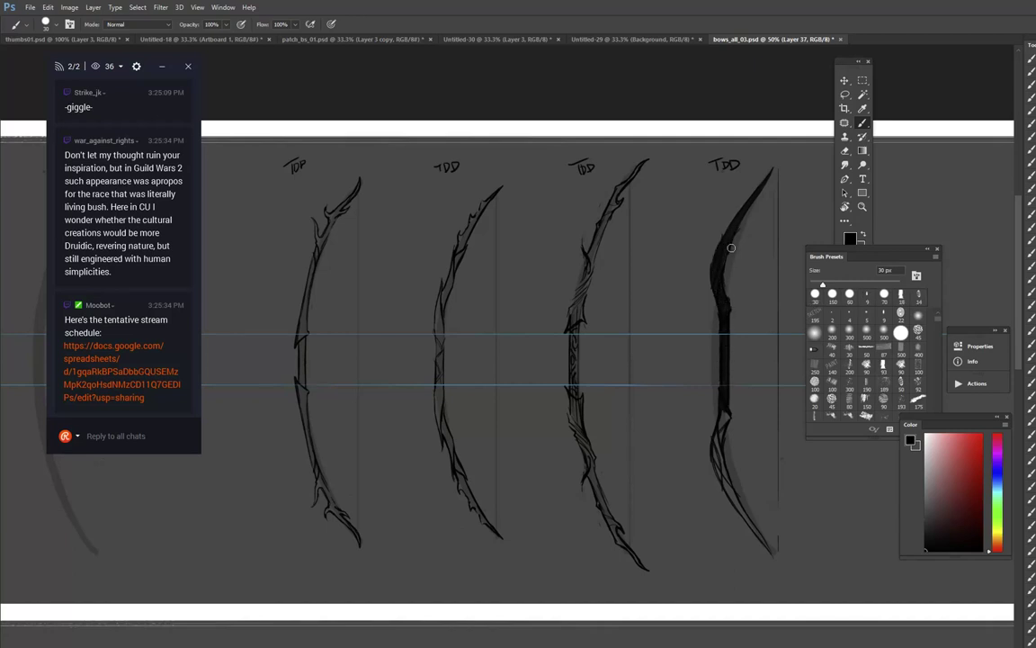
Step: Clean up the upper limb's edge with the Eraser and fill the last bow's lower limb with the same dark tone
key(e)
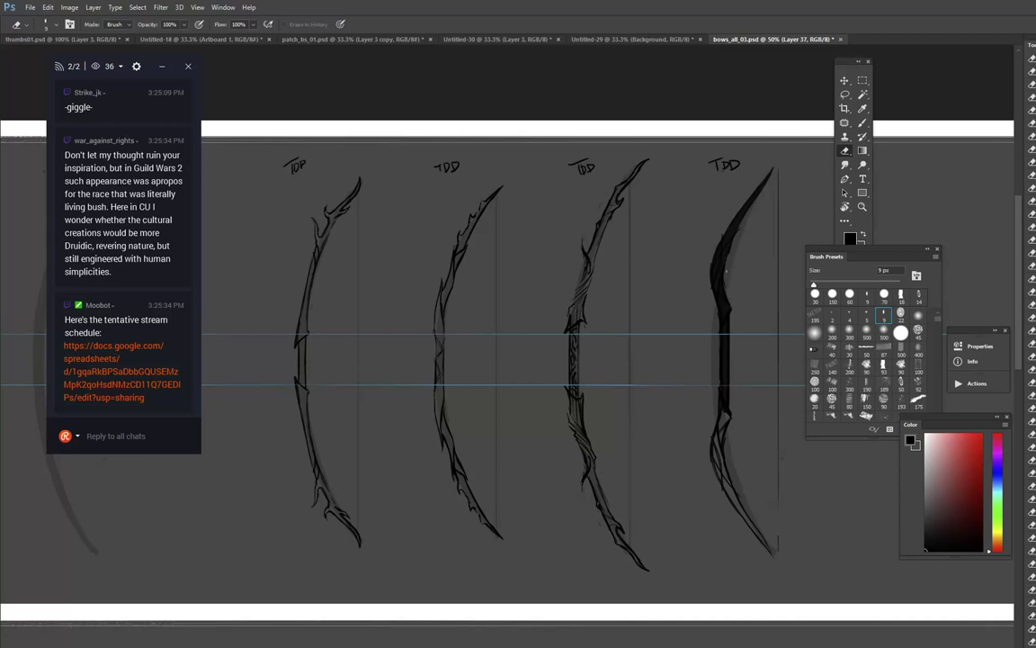
drag(726, 234, 706, 263)
key(b)
mouse_move(724, 394)
mouse_down()
mouse_move(718, 463)
mouse_move(716, 450)
mouse_move(718, 436)
mouse_move(732, 493)
mouse_move(718, 467)
mouse_move(717, 456)
mouse_move(773, 564)
mouse_up()
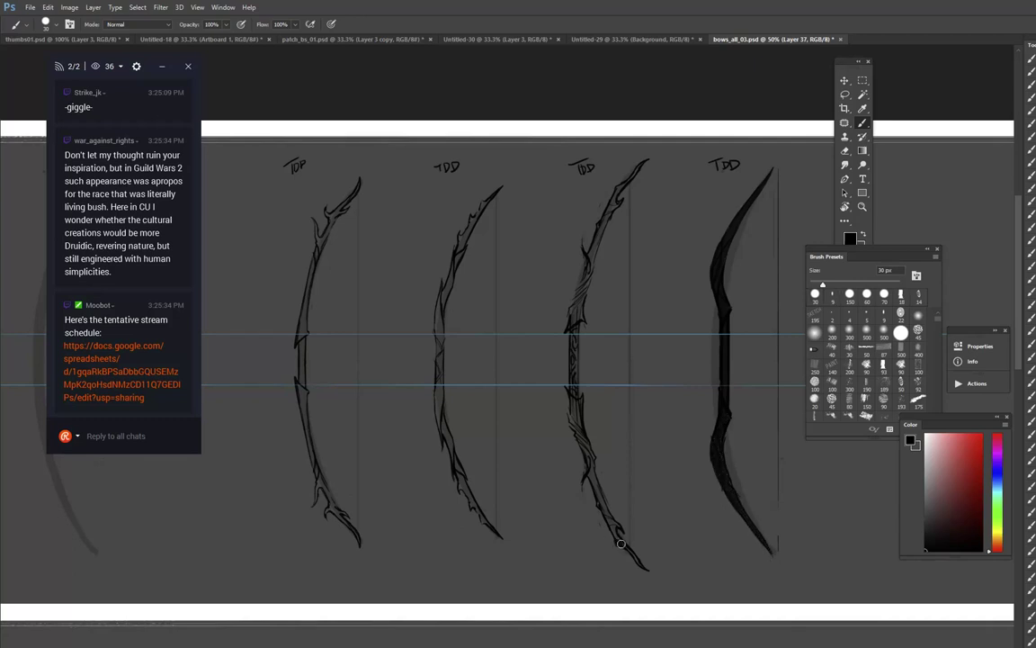
Step: Fill the silhouettes of the twisted third TDD bow and the thorny second TDD bow with the same dark tone
mouse_move(610, 524)
mouse_down()
mouse_move(576, 423)
mouse_move(594, 460)
mouse_move(570, 413)
mouse_move(572, 402)
mouse_move(577, 418)
mouse_move(582, 399)
mouse_move(578, 418)
mouse_move(574, 331)
mouse_move(575, 321)
mouse_move(574, 391)
mouse_move(586, 266)
mouse_up()
mouse_move(573, 320)
mouse_down()
mouse_move(591, 275)
mouse_move(585, 252)
mouse_move(574, 319)
mouse_move(615, 197)
mouse_move(593, 246)
mouse_move(644, 160)
mouse_up()
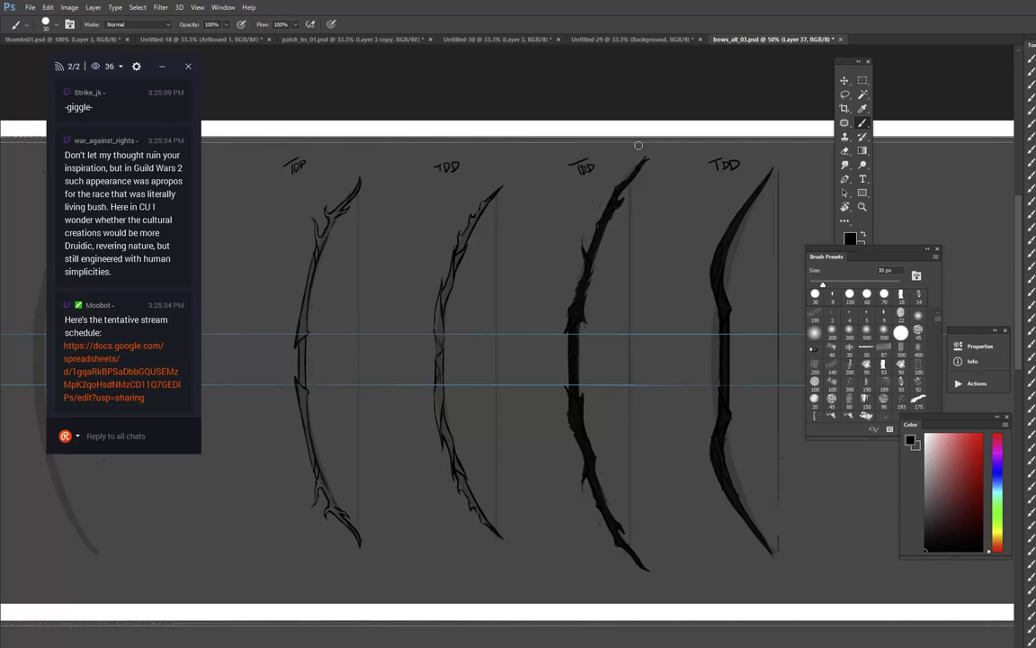
drag(482, 202, 434, 335)
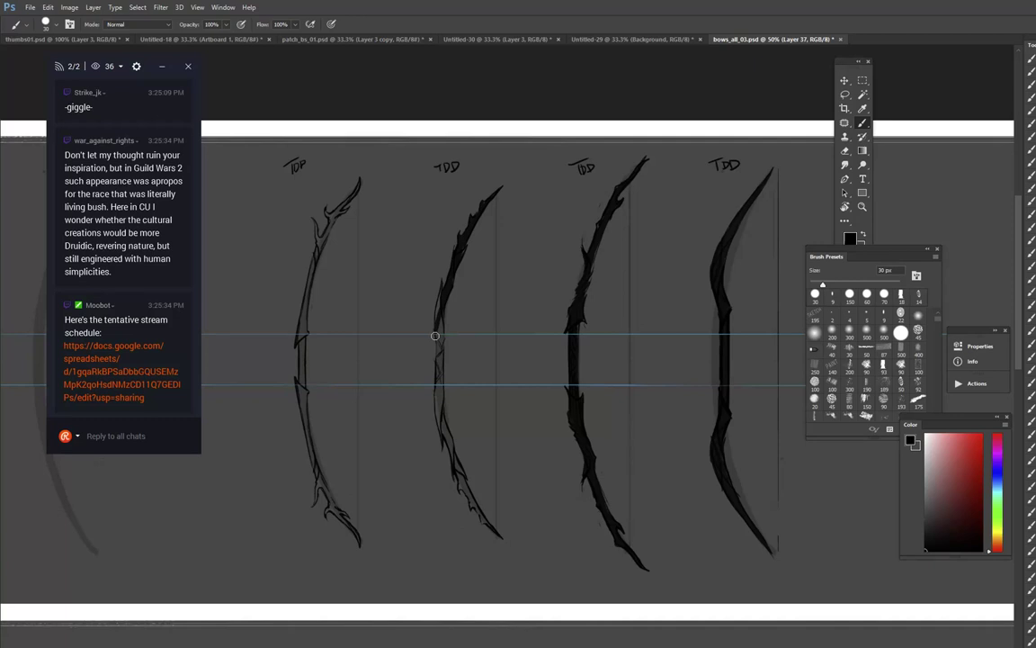
mouse_move(442, 283)
mouse_down()
mouse_move(440, 431)
mouse_move(441, 301)
mouse_up()
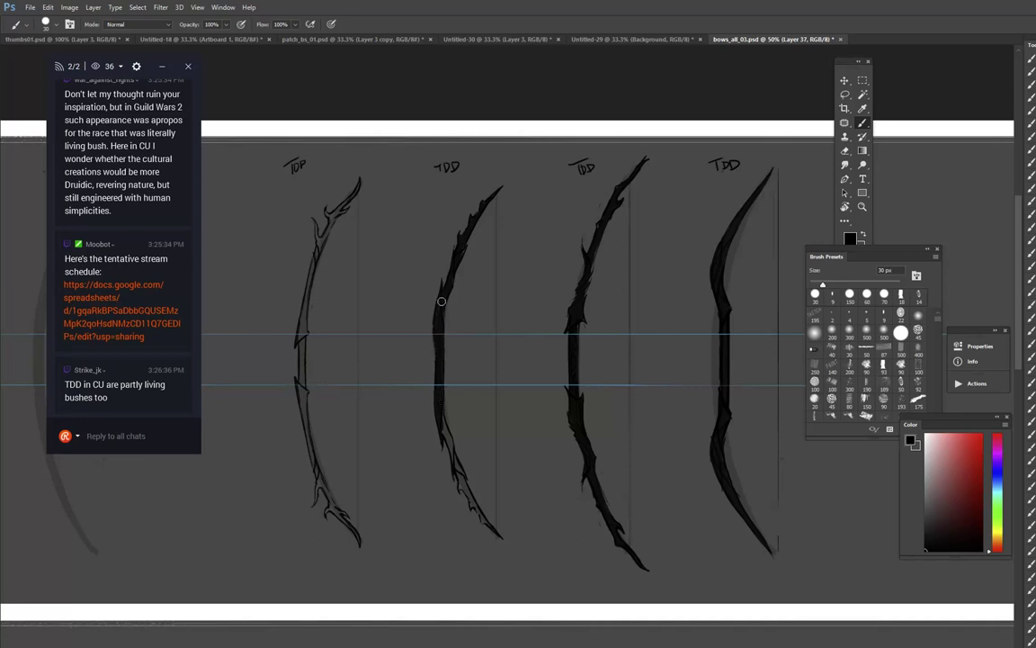
mouse_move(457, 258)
mouse_down()
mouse_move(465, 248)
mouse_move(455, 251)
mouse_up()
mouse_move(441, 422)
mouse_down()
mouse_move(445, 433)
mouse_move(440, 406)
mouse_move(455, 462)
mouse_up()
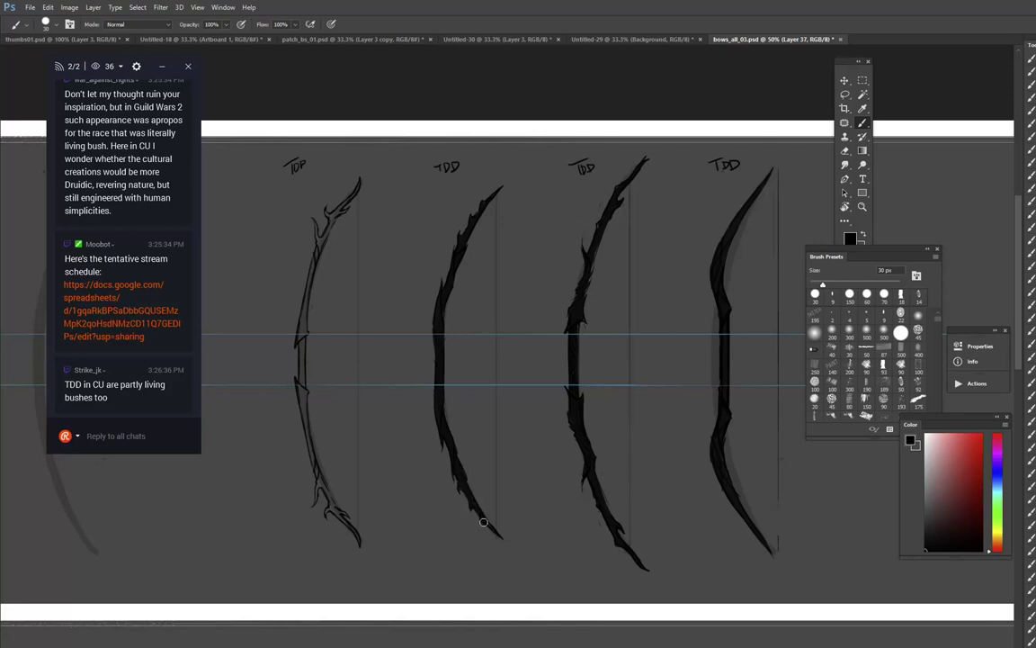
Step: Fill the upper antler tip, both limb shafts and grip of the first bow with solid black using the 30 px brush
drag(525, 301, 642, 339)
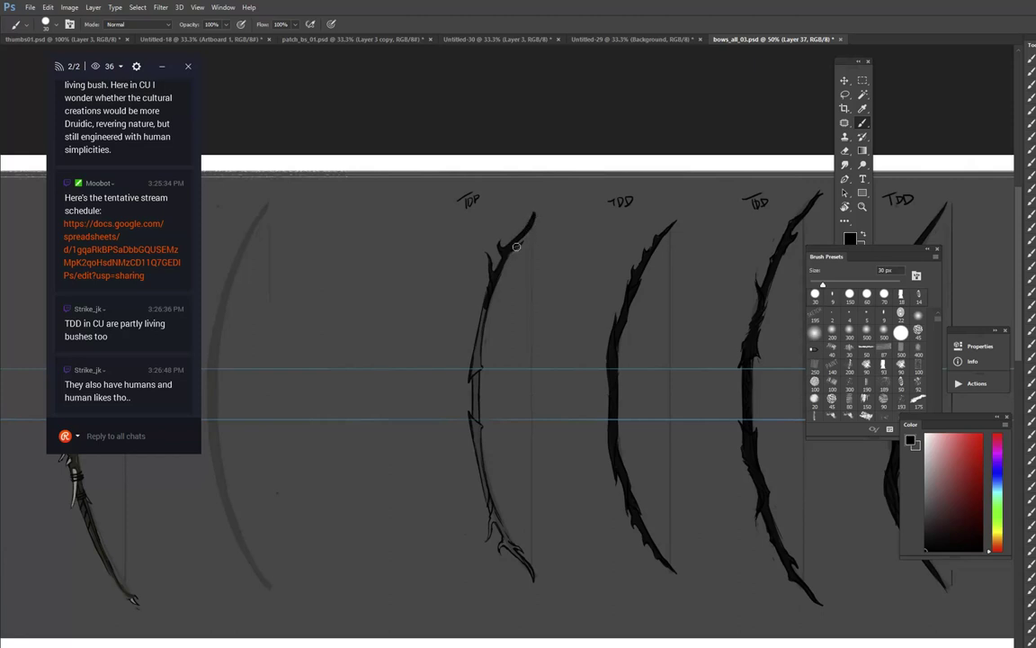
mouse_move(490, 301)
mouse_down()
mouse_move(473, 374)
mouse_move(490, 511)
mouse_move(493, 469)
mouse_move(474, 464)
mouse_move(481, 490)
mouse_move(478, 460)
mouse_up()
key(r)
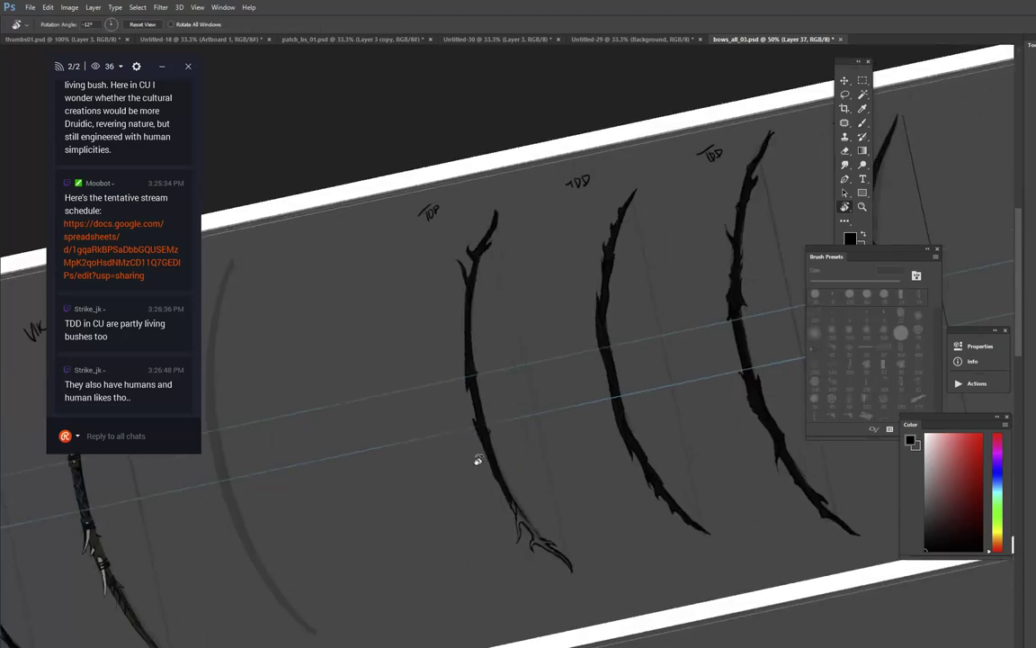
click(142, 25)
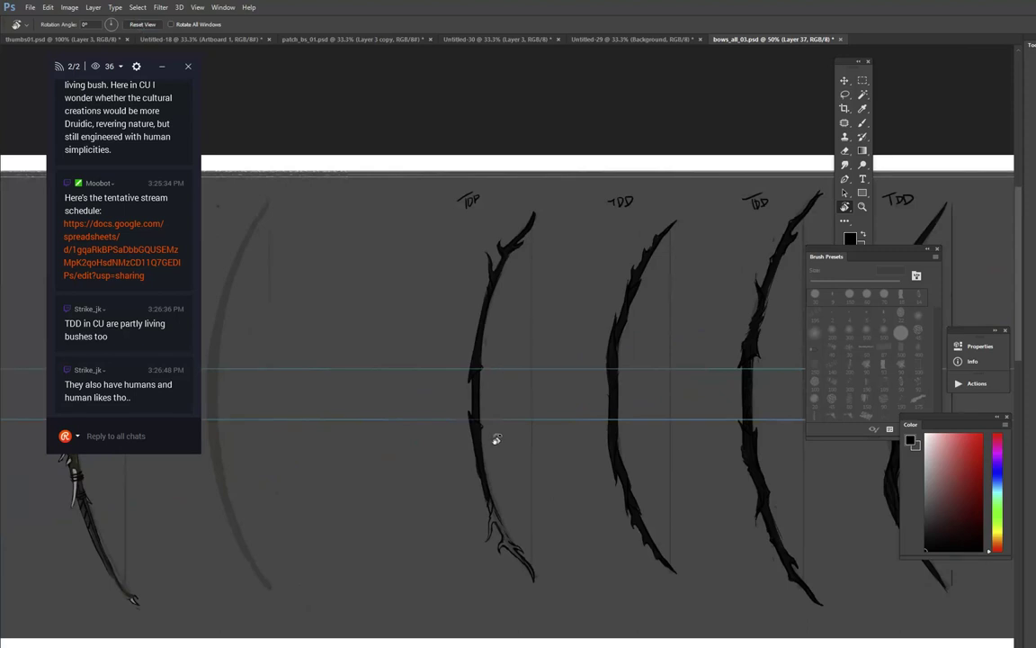
key(e)
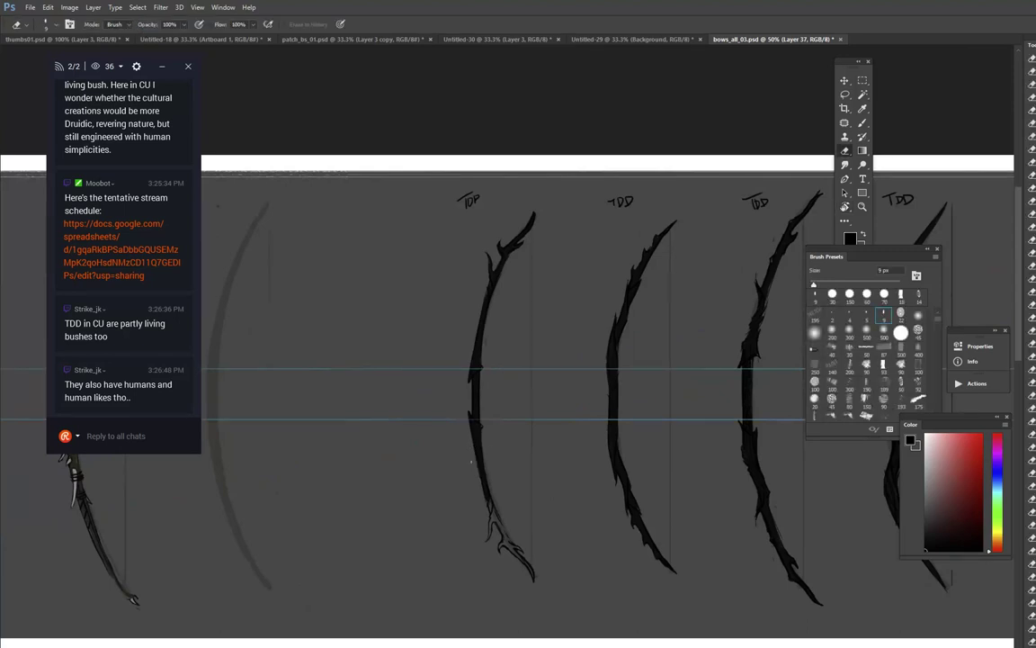
key(b)
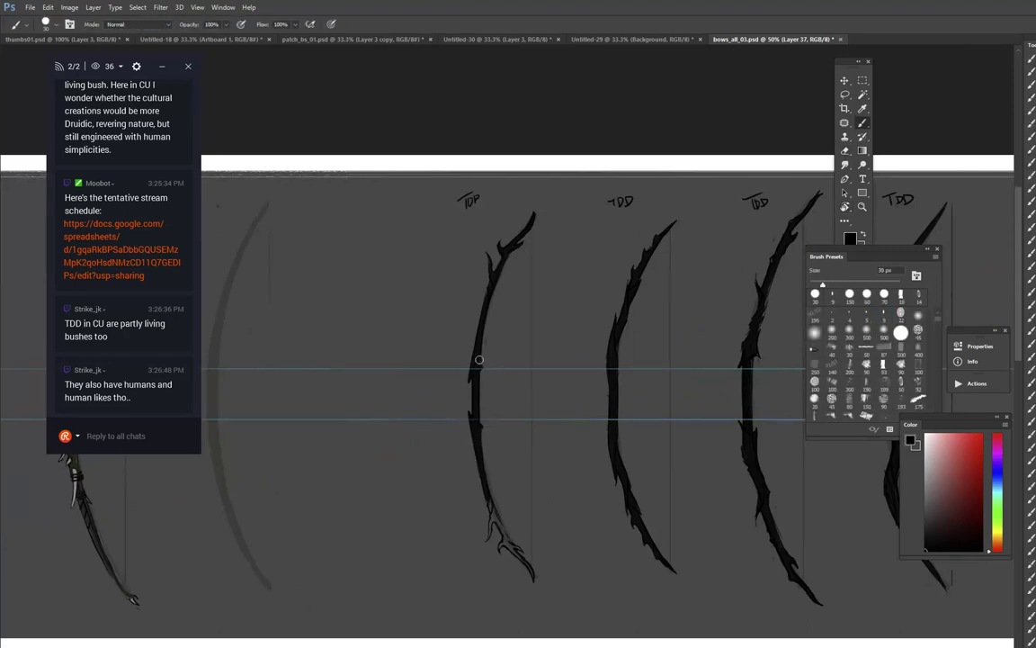
Step: Fill the first bow's lower antler tip in black and touch up the last TDD bow's upper tip
mouse_move(487, 492)
mouse_down()
mouse_move(488, 539)
mouse_move(499, 525)
mouse_move(491, 503)
mouse_move(527, 564)
mouse_up()
drag(492, 557, 313, 503)
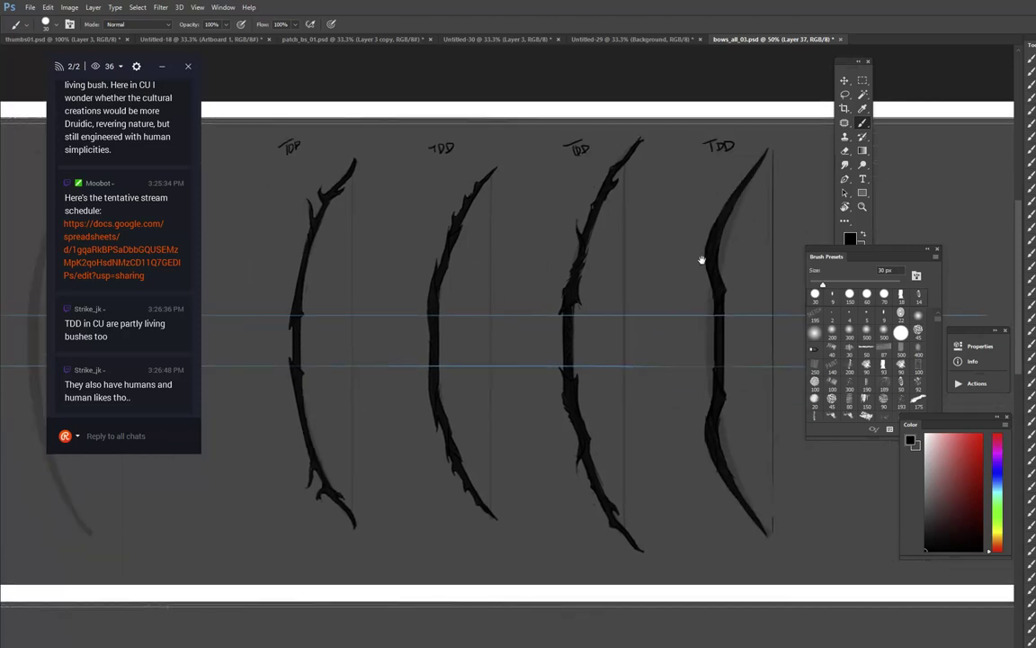
drag(717, 278, 754, 249)
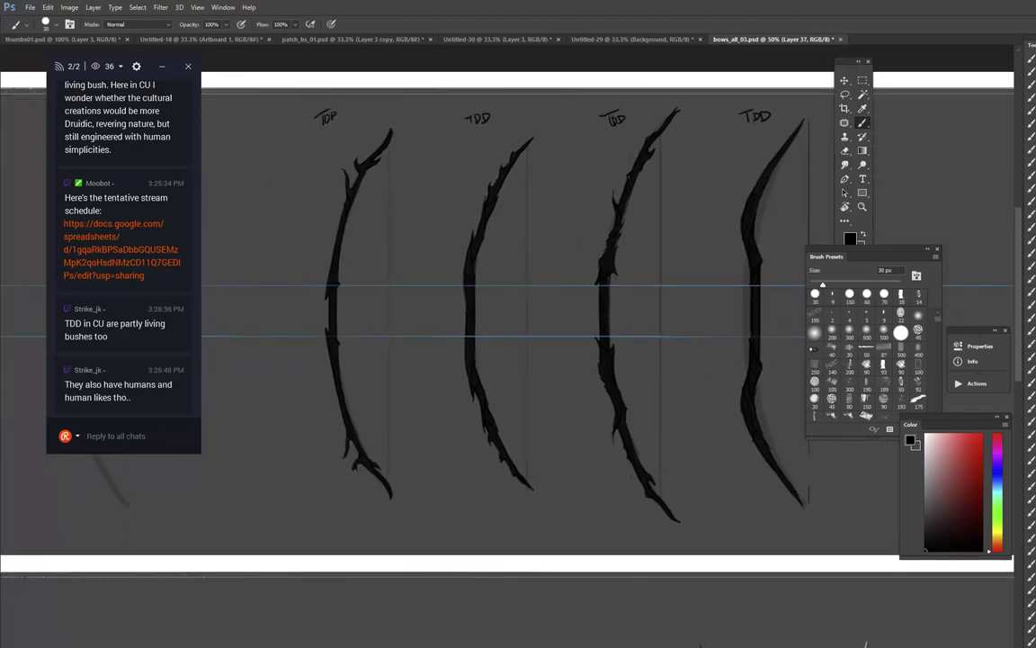
drag(784, 142, 803, 122)
Step: Tint the lower limb of the thorny second bow red with a soft 200 px round brush
click(832, 331)
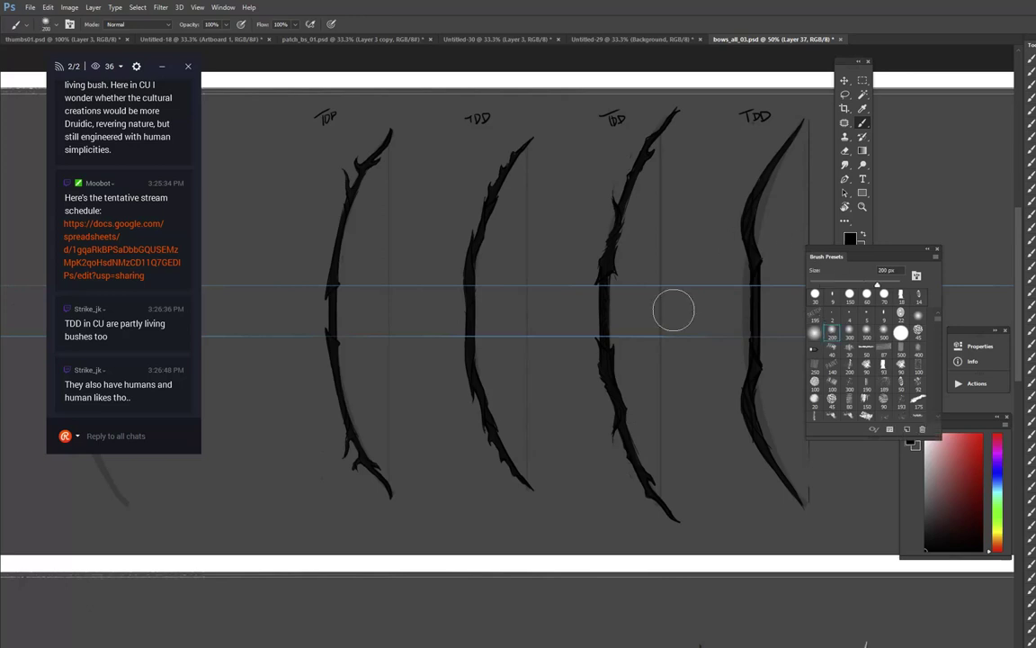
click(959, 472)
drag(959, 472, 967, 465)
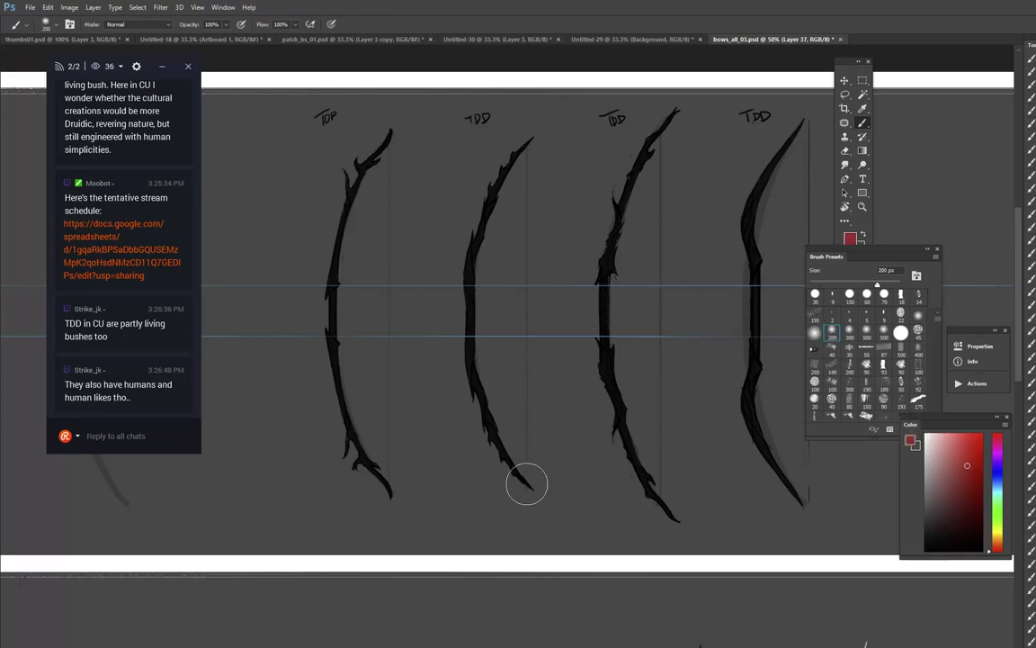
mouse_move(527, 483)
mouse_down()
mouse_move(487, 407)
mouse_move(490, 422)
mouse_move(470, 316)
mouse_move(487, 312)
mouse_move(493, 292)
mouse_move(492, 440)
mouse_move(530, 478)
mouse_up()
click(980, 438)
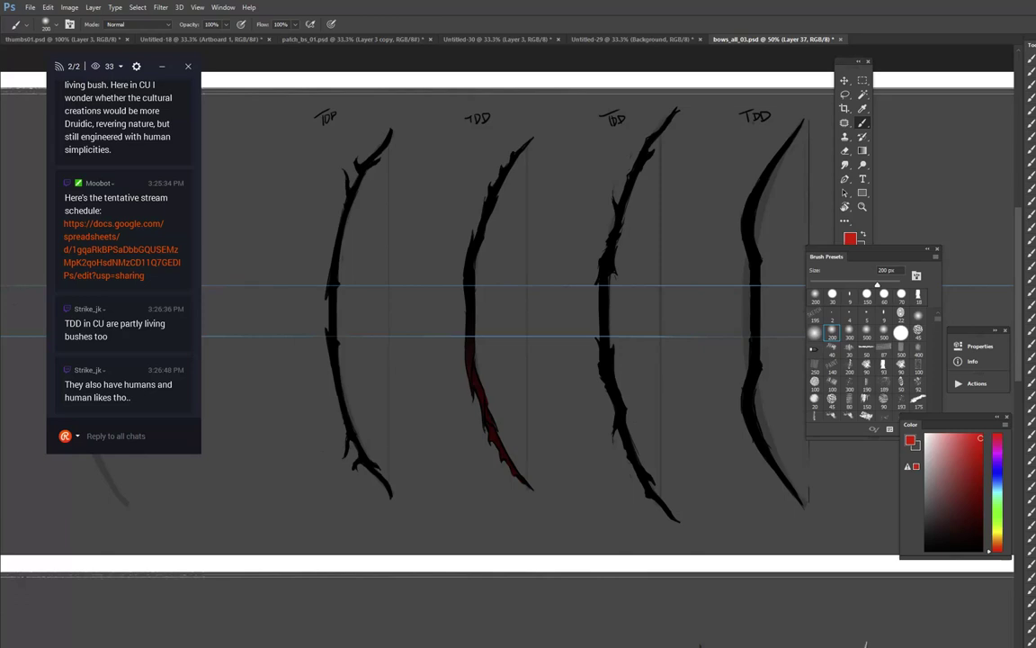
key(ctrl+z)
Step: Paint olive green over the second bow's grip and blend it into the upper and lower limbs
drag(999, 539, 999, 532)
click(962, 500)
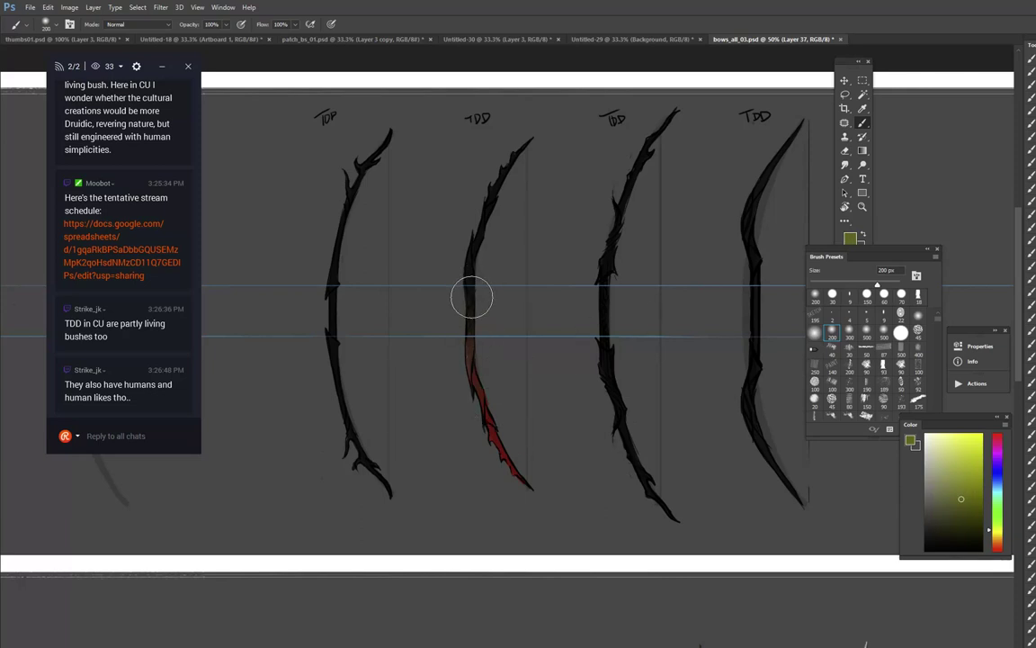
drag(473, 296, 511, 446)
drag(478, 254, 485, 203)
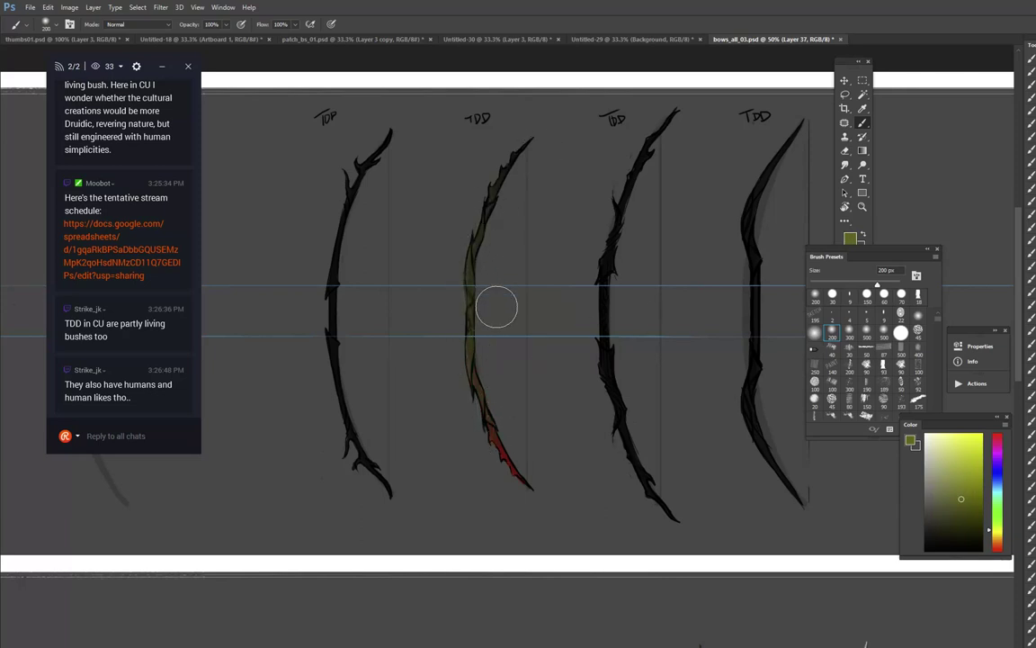
Step: Recolour the second bow's limb ends orange-brown and shade them toward the tips with dark red
drag(998, 549, 999, 542)
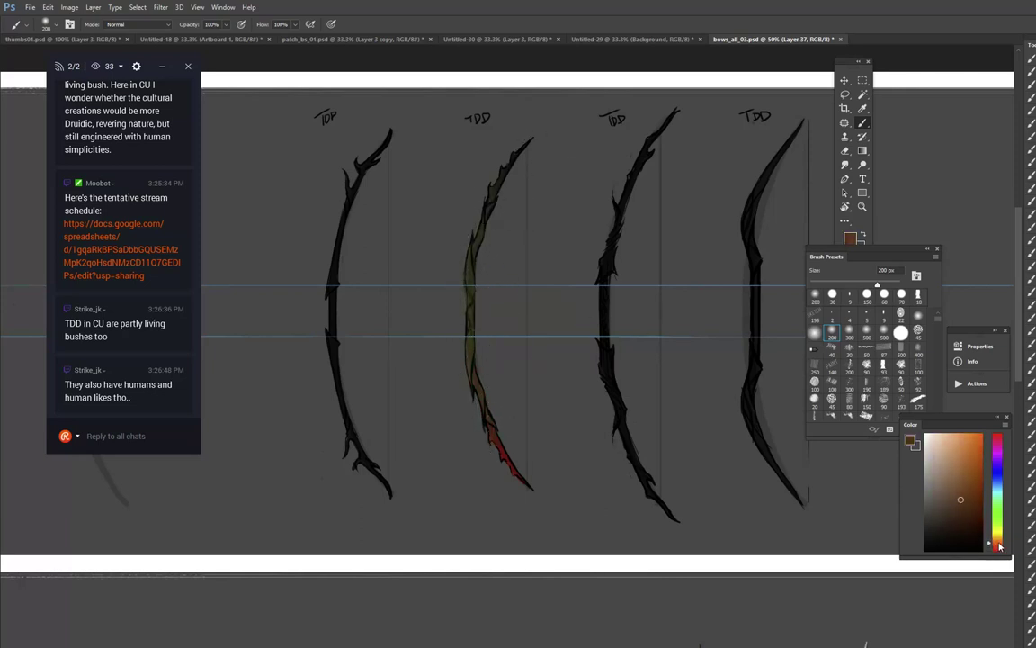
click(982, 482)
drag(491, 423, 527, 481)
click(1000, 552)
click(983, 495)
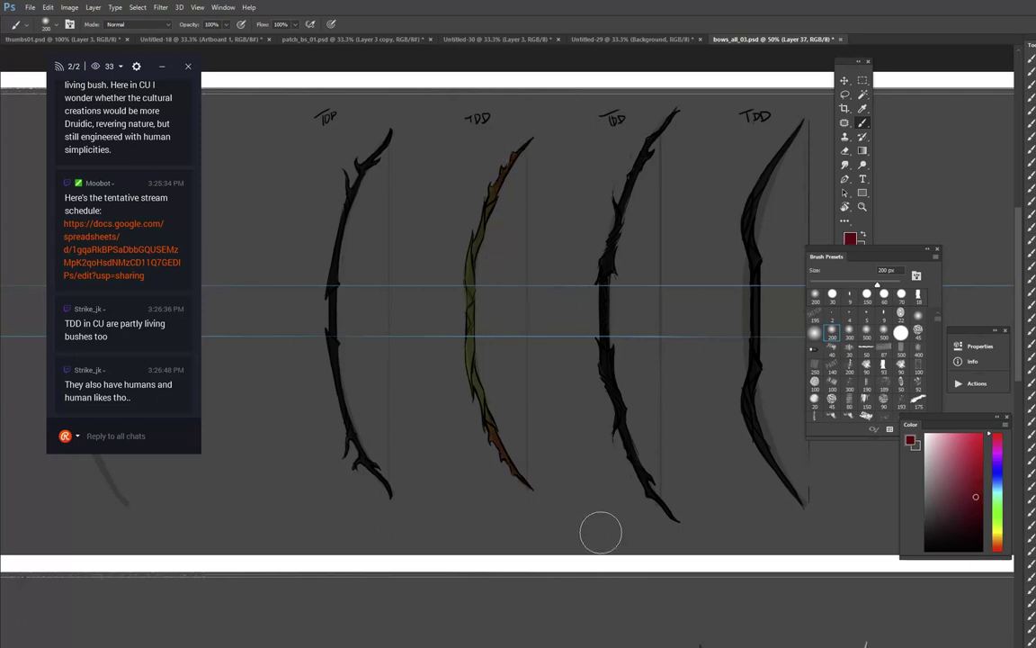
Step: Try a golden yellow tint along the first bow's grip and limbs up to the antler forks
click(998, 537)
drag(977, 487, 975, 463)
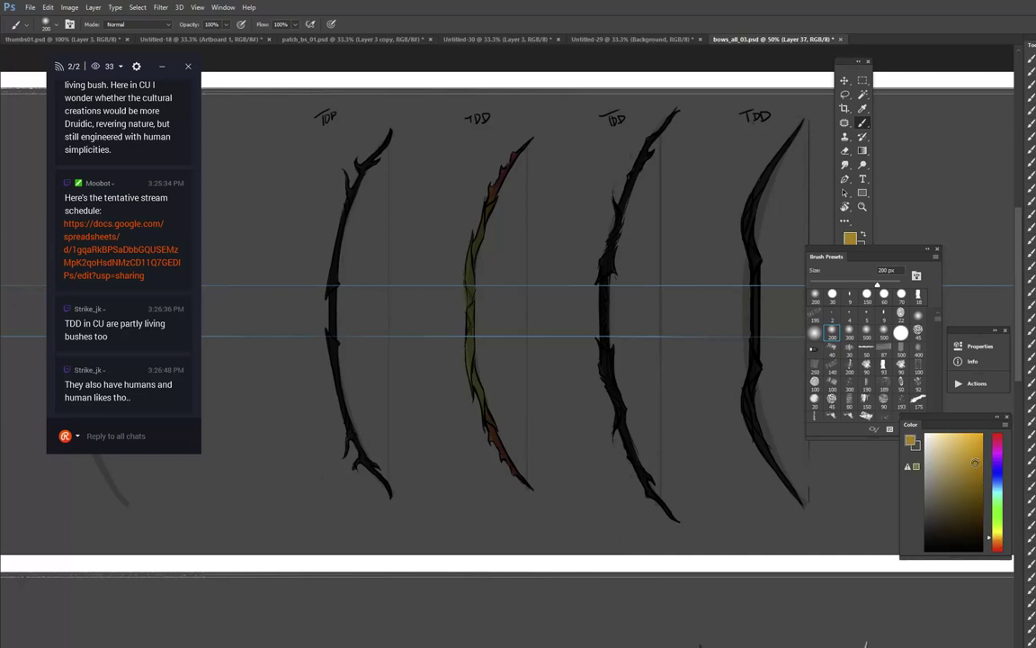
drag(998, 540, 998, 534)
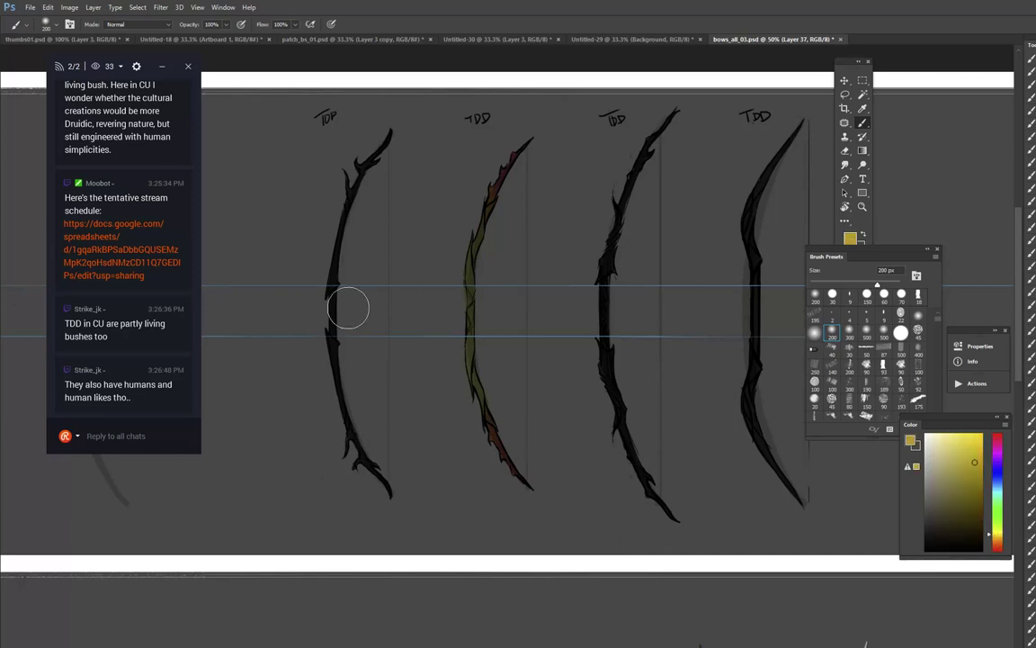
mouse_move(334, 250)
mouse_down()
mouse_move(346, 373)
mouse_move(367, 434)
mouse_up()
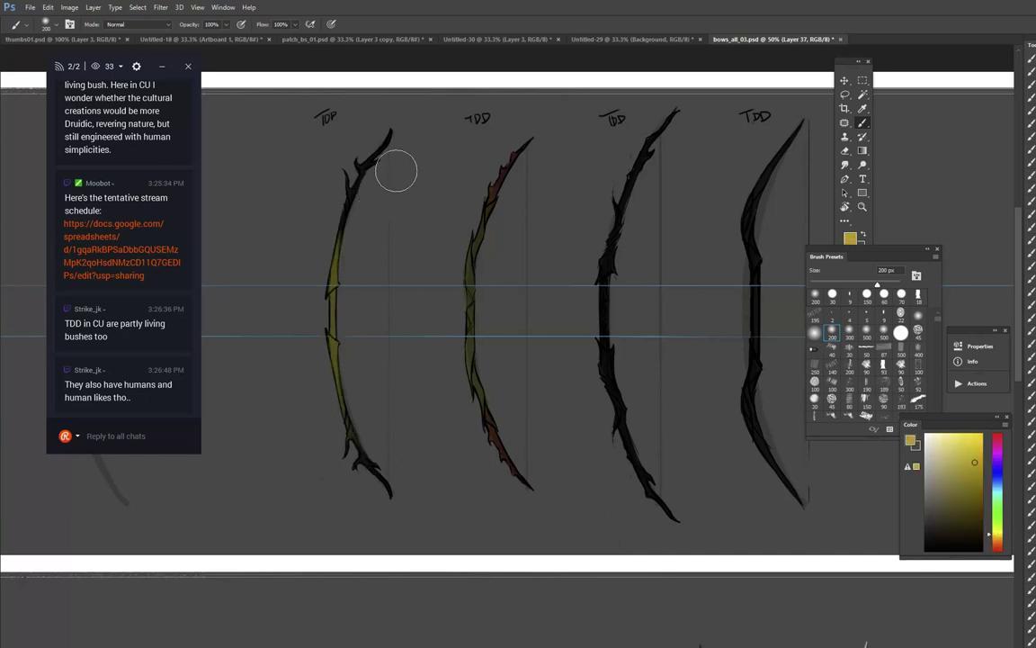
drag(392, 151, 352, 197)
drag(363, 418, 373, 435)
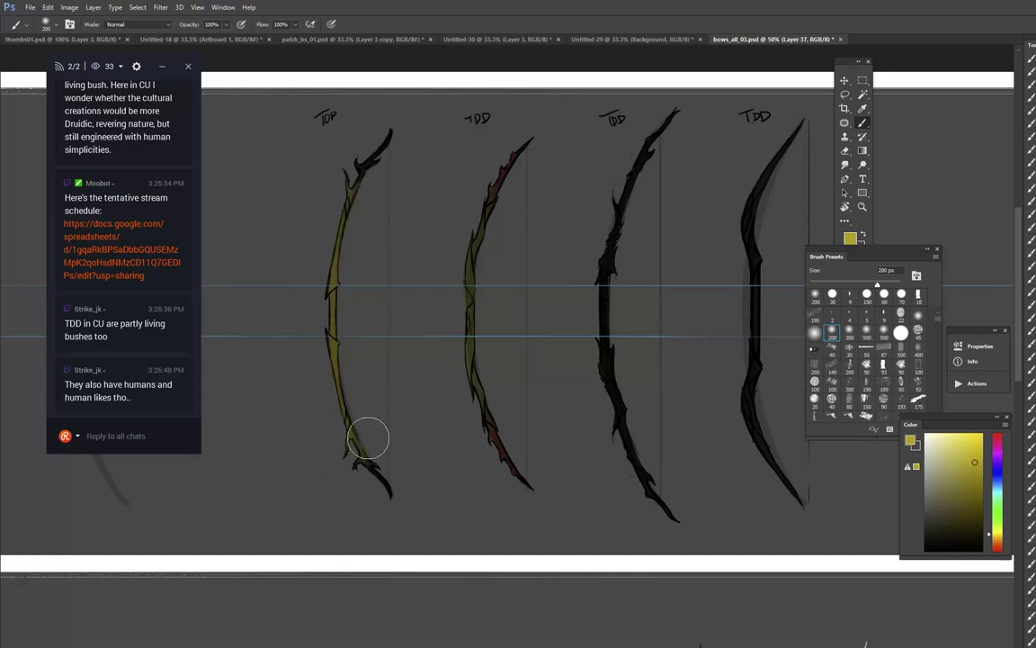
Step: Try dark brown on the first bow's limbs with the 22 px brush, leaving the grip yellow
click(901, 379)
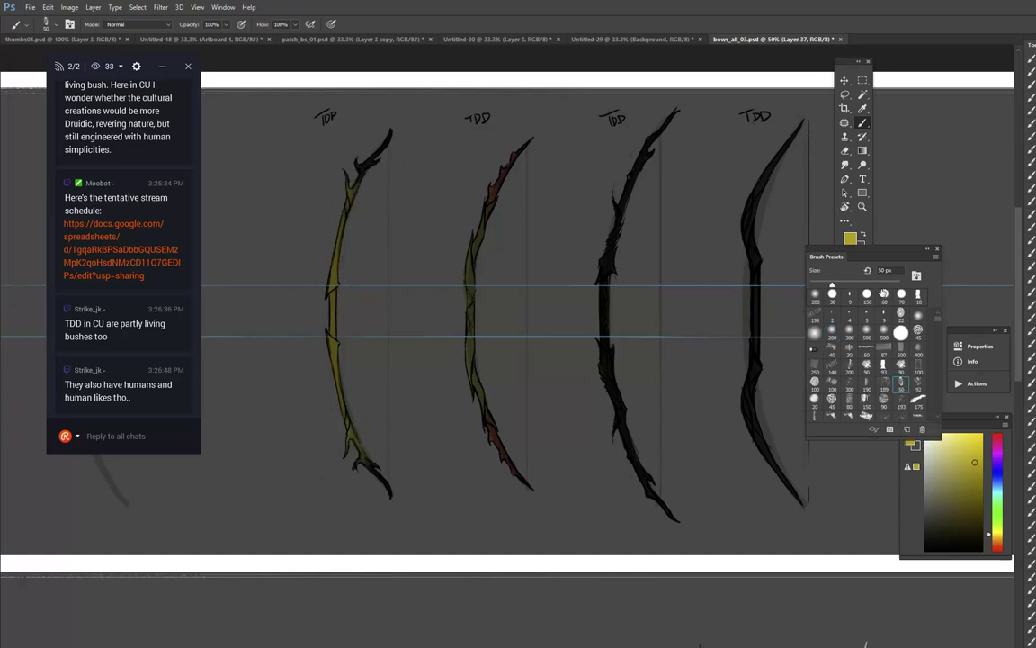
click(902, 311)
click(998, 544)
click(972, 514)
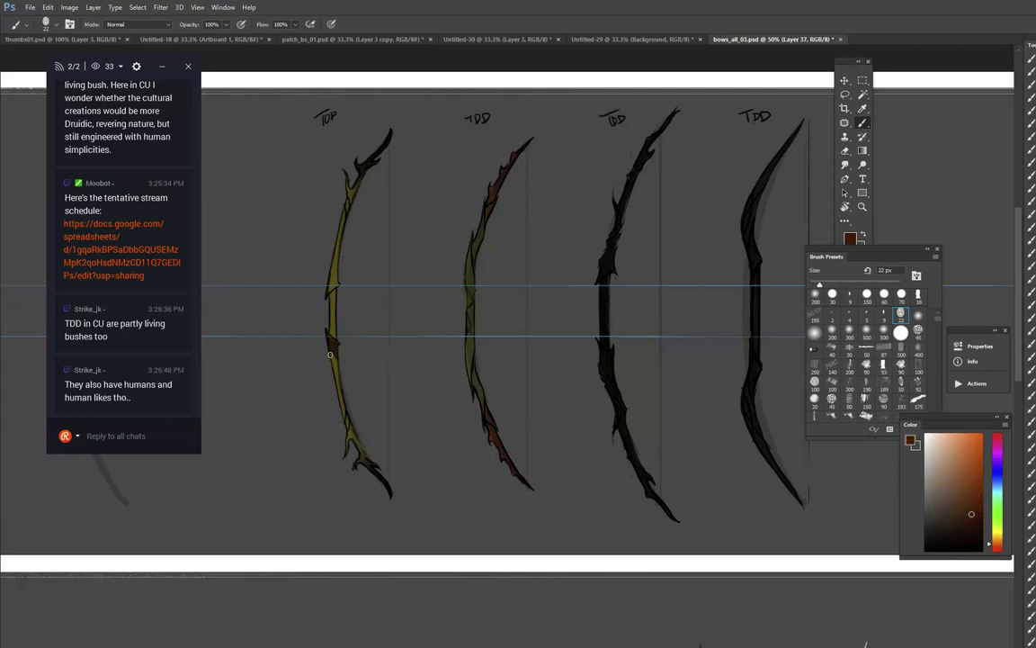
drag(331, 354, 354, 438)
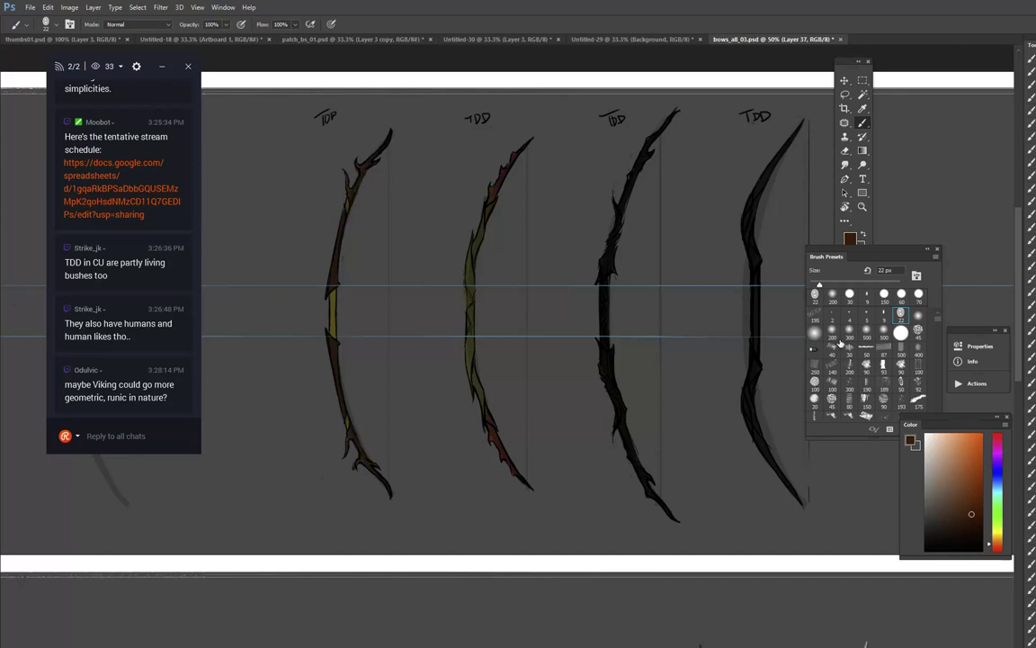
Step: Try light grey on the first bow's antler tips with a soft 52 px brush
click(833, 295)
click(834, 284)
click(926, 459)
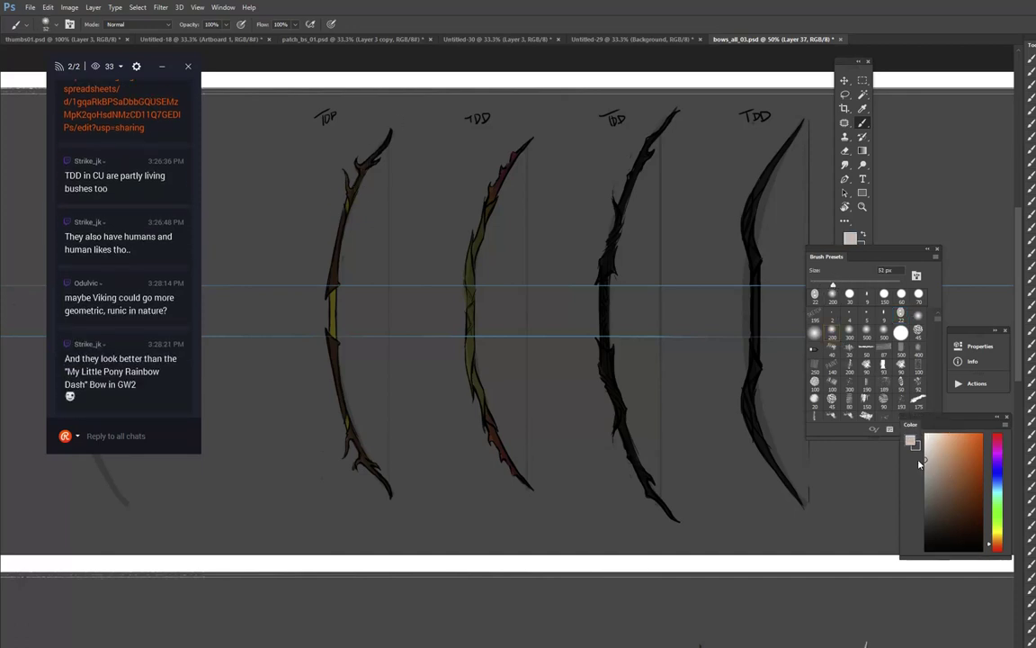
drag(390, 134, 359, 191)
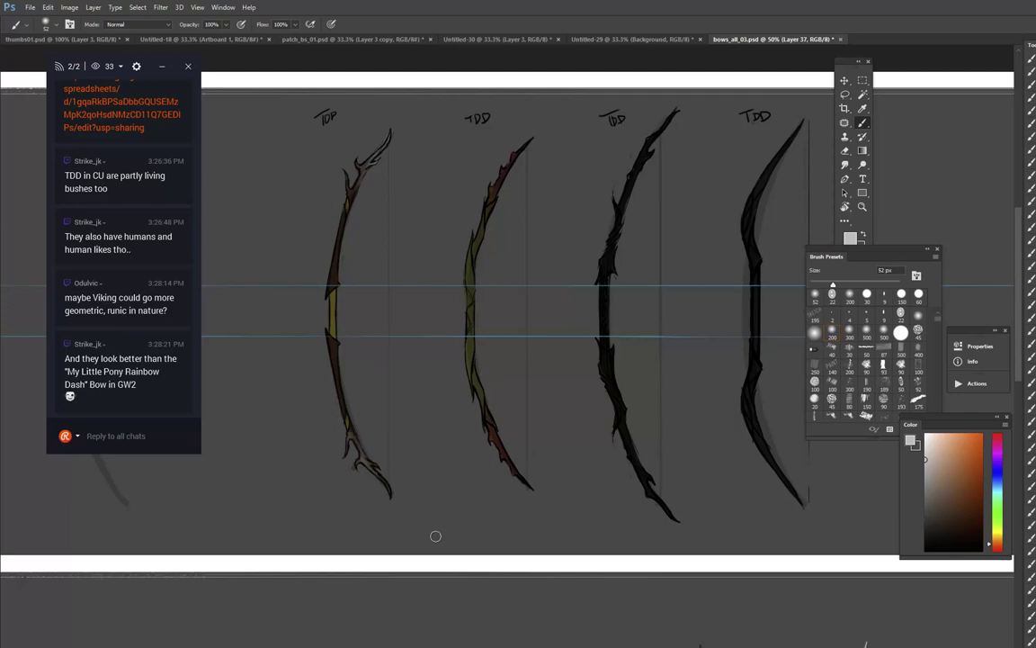
Step: Try dark green over the first bow's grip and the adjoining parts of its limbs
click(999, 507)
drag(983, 493, 980, 518)
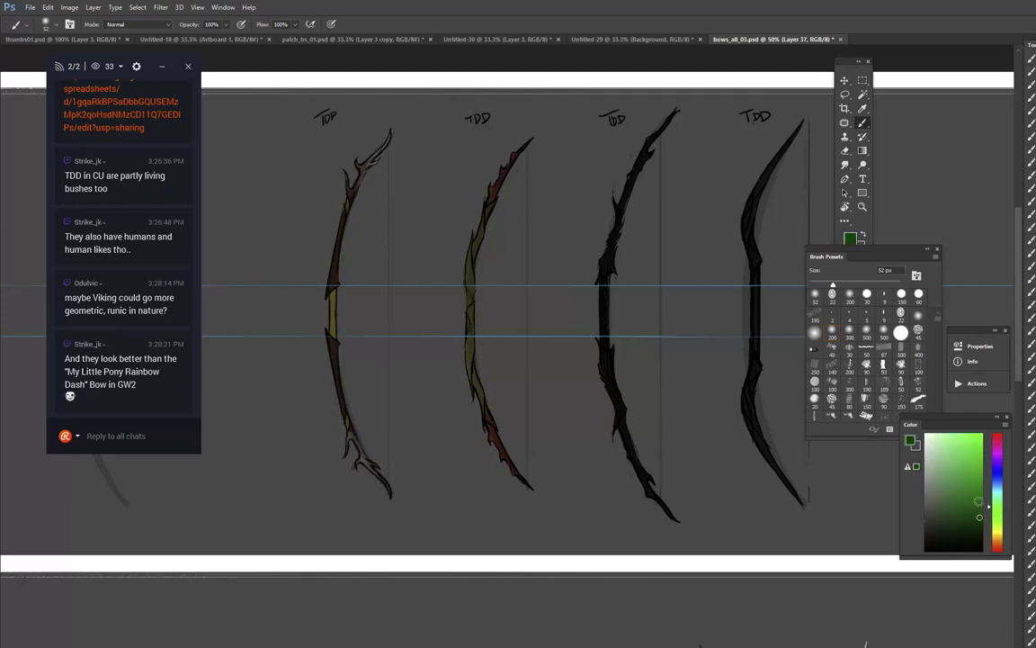
mouse_move(320, 320)
mouse_down()
mouse_move(331, 387)
mouse_move(344, 238)
mouse_up()
Step: Repaint the first bow's antler tips and limbs in grey, finishing with a pale bone colour using the soft 52 px brush
click(925, 472)
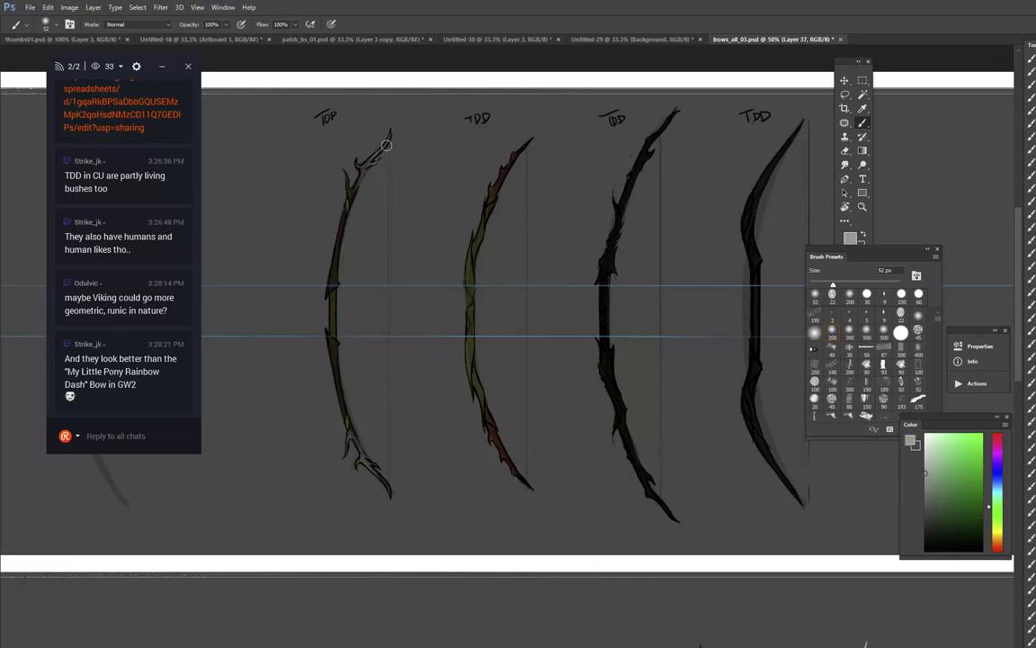
mouse_move(386, 145)
mouse_down()
mouse_move(335, 327)
mouse_move(359, 153)
mouse_move(364, 445)
mouse_move(332, 392)
mouse_move(376, 486)
mouse_up()
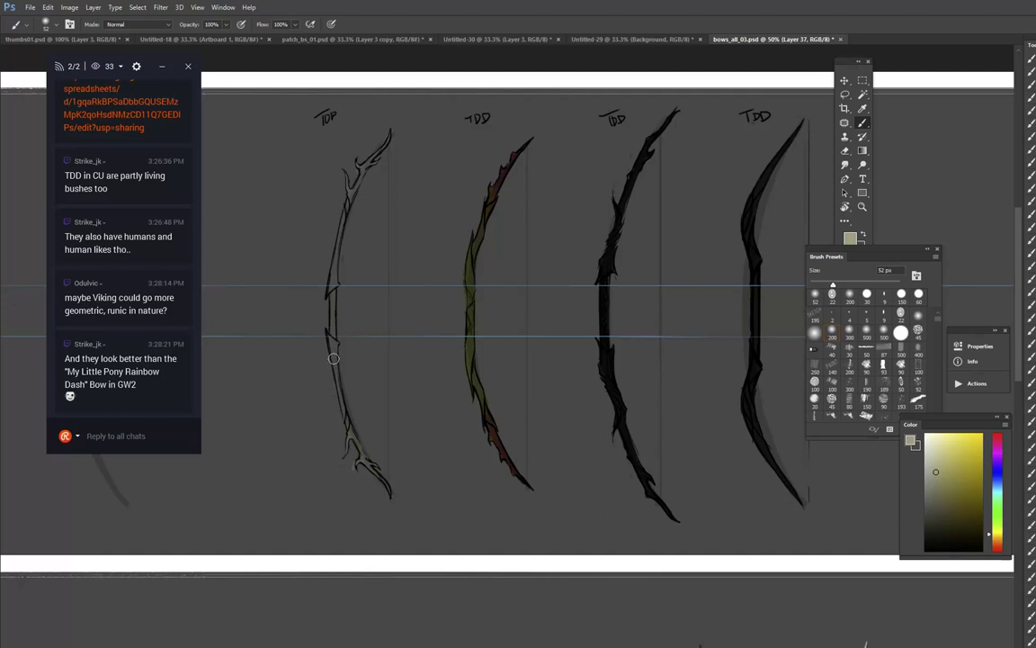
click(935, 443)
mouse_move(396, 504)
mouse_down()
mouse_move(339, 396)
mouse_move(396, 503)
mouse_move(324, 336)
mouse_move(386, 488)
mouse_move(329, 291)
mouse_move(395, 130)
mouse_move(330, 286)
mouse_move(351, 192)
mouse_move(318, 316)
mouse_up()
click(364, 124)
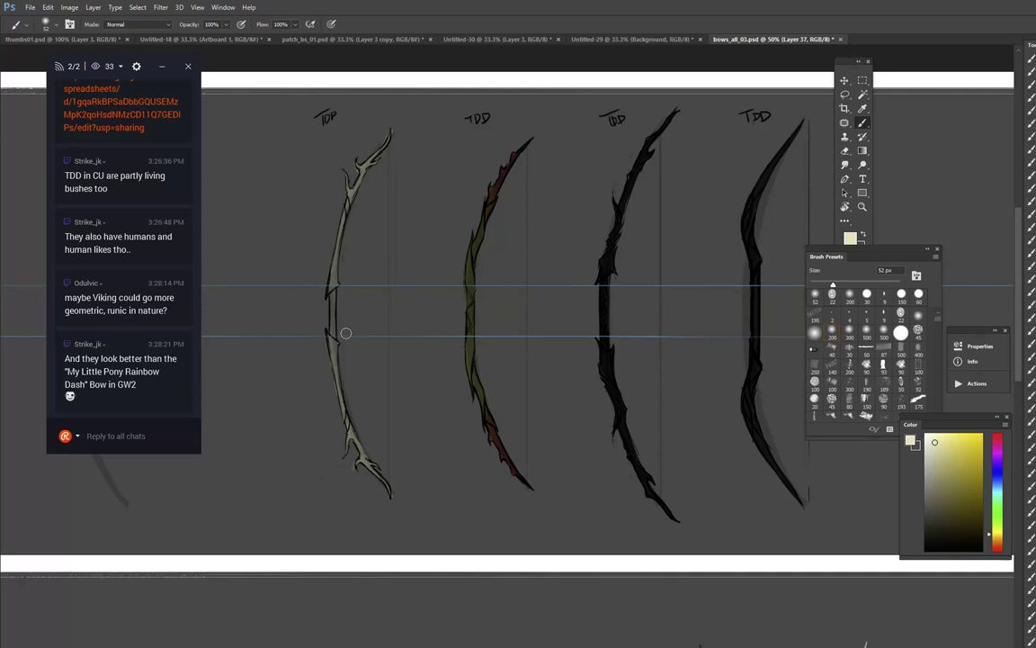
Step: Paint the first bow's grip and the joints below its antler forks reddish brown with the 22 px brush
click(832, 296)
click(997, 545)
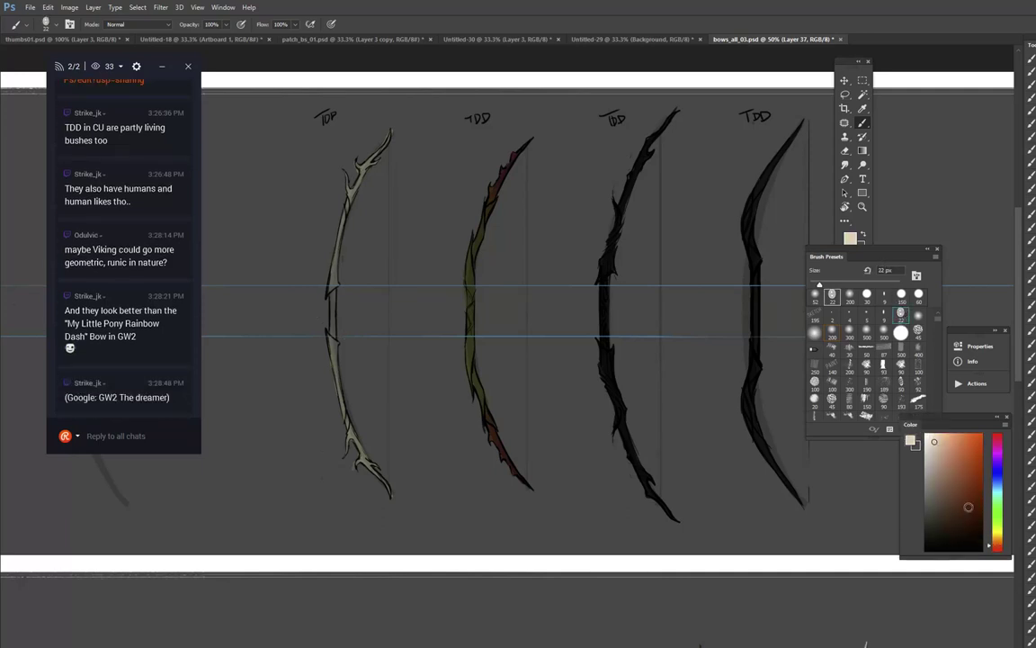
click(969, 497)
mouse_move(347, 205)
mouse_down()
mouse_move(359, 250)
mouse_move(337, 296)
mouse_up()
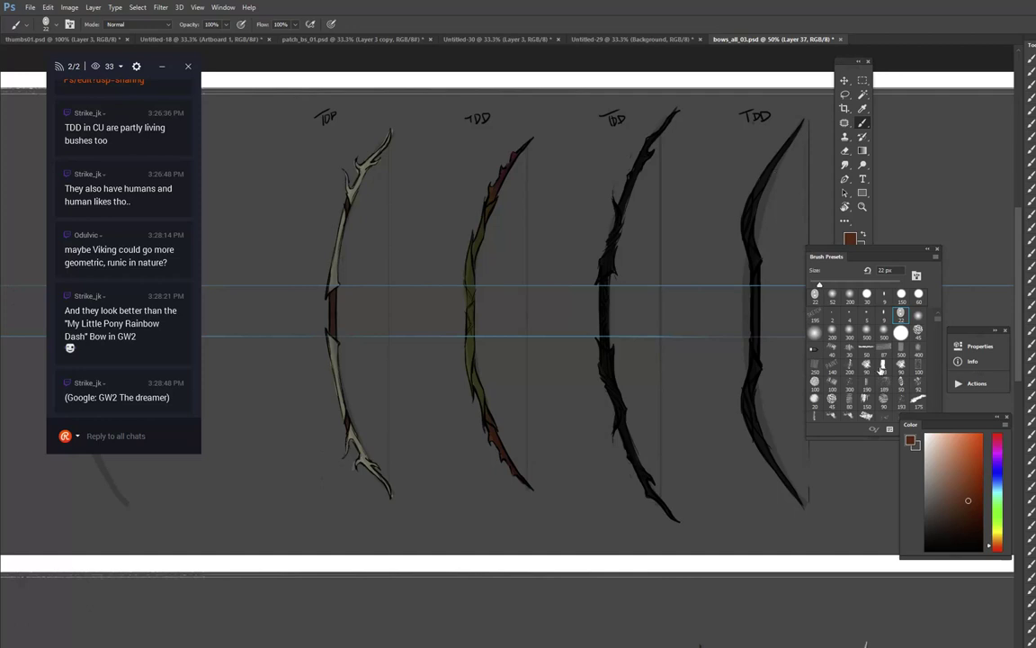
Step: Brighten the second bow's grip and inner limbs with yellow-green based on a finished bow below, using the soft 200 px brush
click(849, 294)
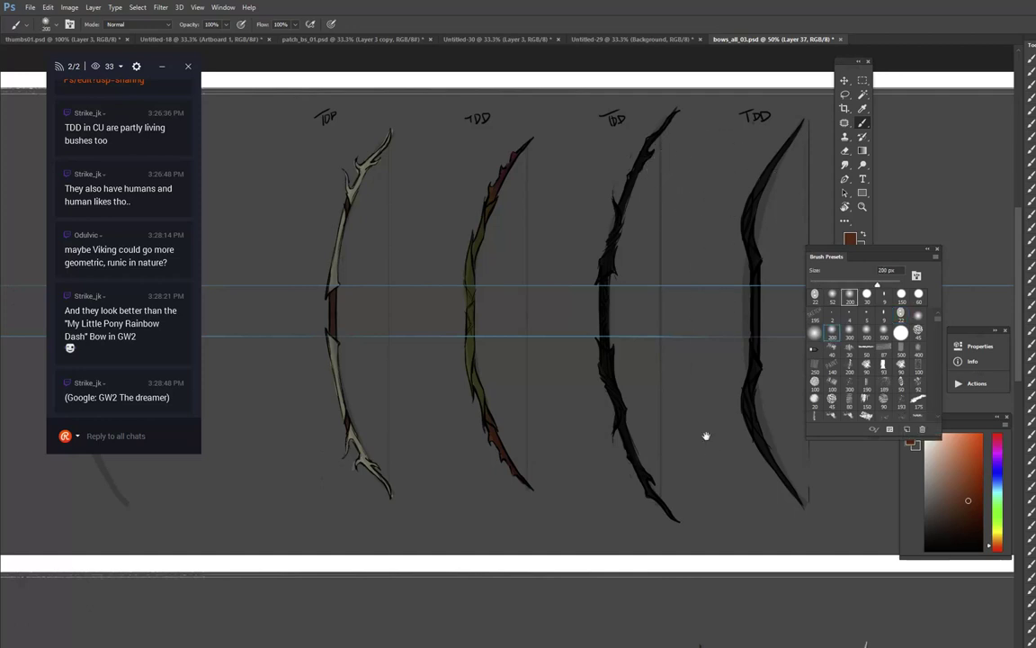
drag(708, 434, 705, 360)
alt+click(676, 598)
mouse_move(506, 371)
mouse_down()
mouse_move(462, 171)
mouse_move(471, 282)
mouse_move(466, 189)
mouse_move(485, 318)
mouse_up()
click(982, 456)
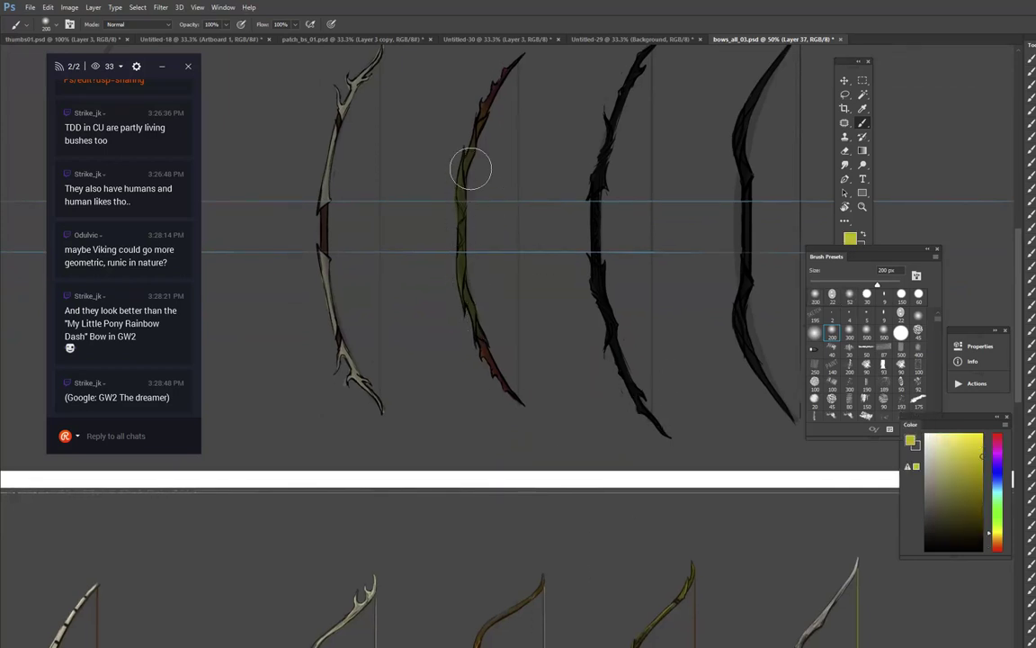
mouse_move(470, 169)
mouse_down()
mouse_move(470, 269)
mouse_move(479, 149)
mouse_move(458, 233)
mouse_move(485, 321)
mouse_up()
key(ctrl+z)
mouse_move(463, 154)
mouse_down()
mouse_move(472, 271)
mouse_move(474, 166)
mouse_move(482, 327)
mouse_up()
Step: Tint the twisted third bow dark green along its limbs and grip, and shift the paint colour toward teal
mouse_move(715, 139)
mouse_down()
mouse_move(721, 231)
mouse_move(657, 141)
mouse_up()
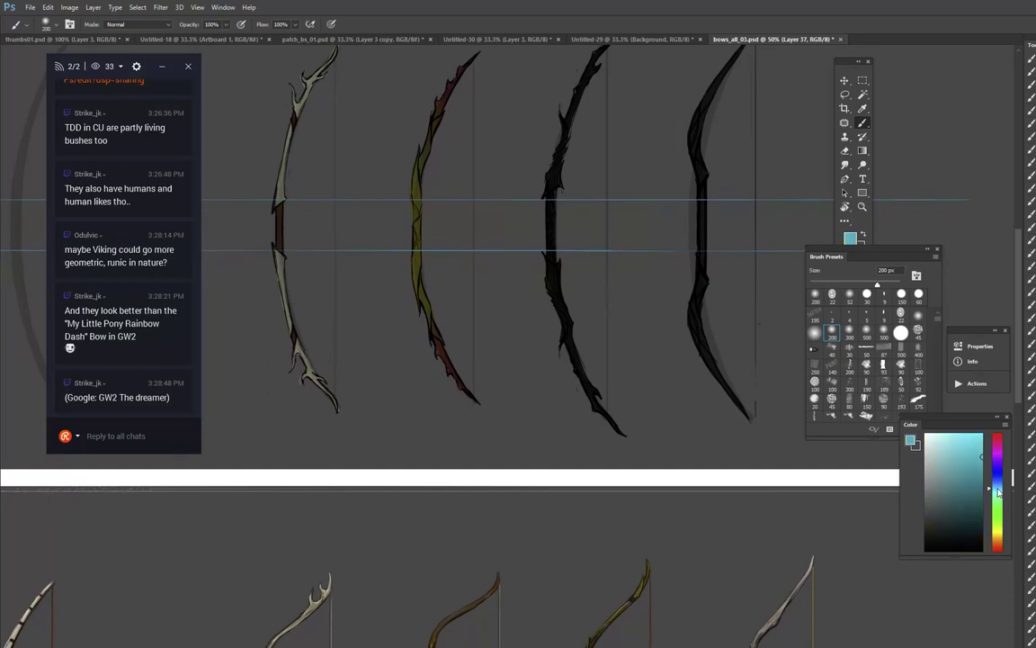
click(996, 502)
click(972, 501)
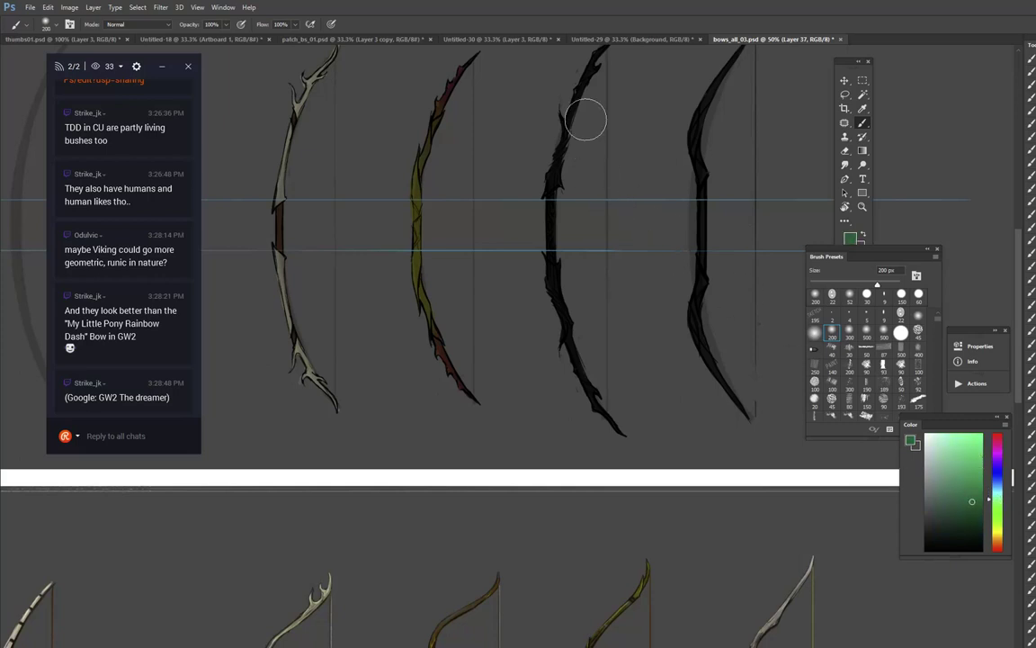
mouse_move(588, 119)
mouse_down()
mouse_move(587, 77)
mouse_move(558, 224)
mouse_move(623, 37)
mouse_move(558, 292)
mouse_up()
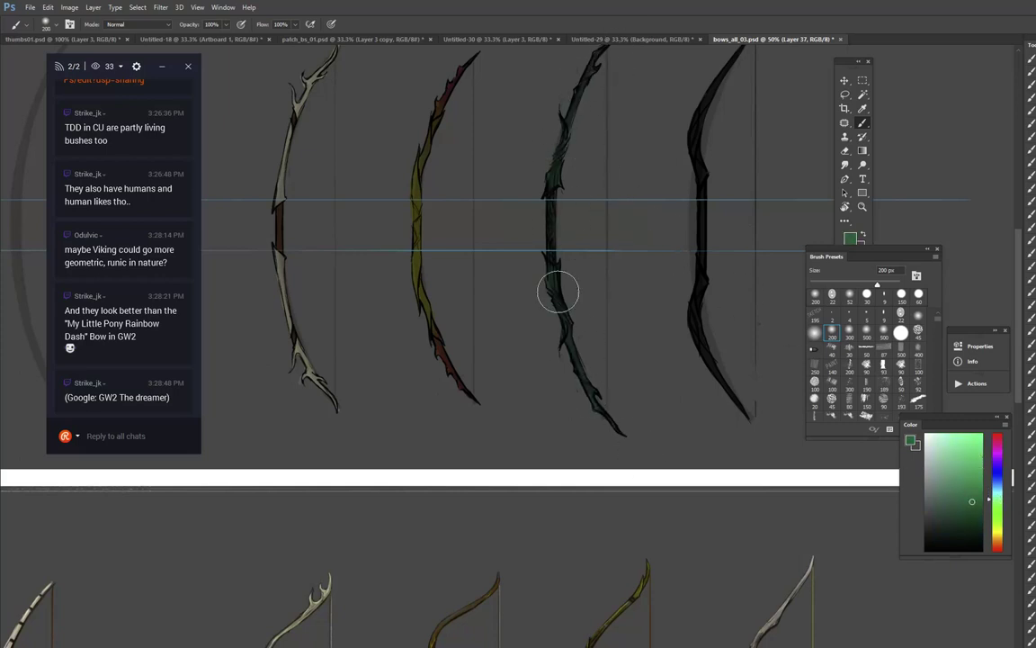
drag(678, 223, 713, 294)
click(996, 493)
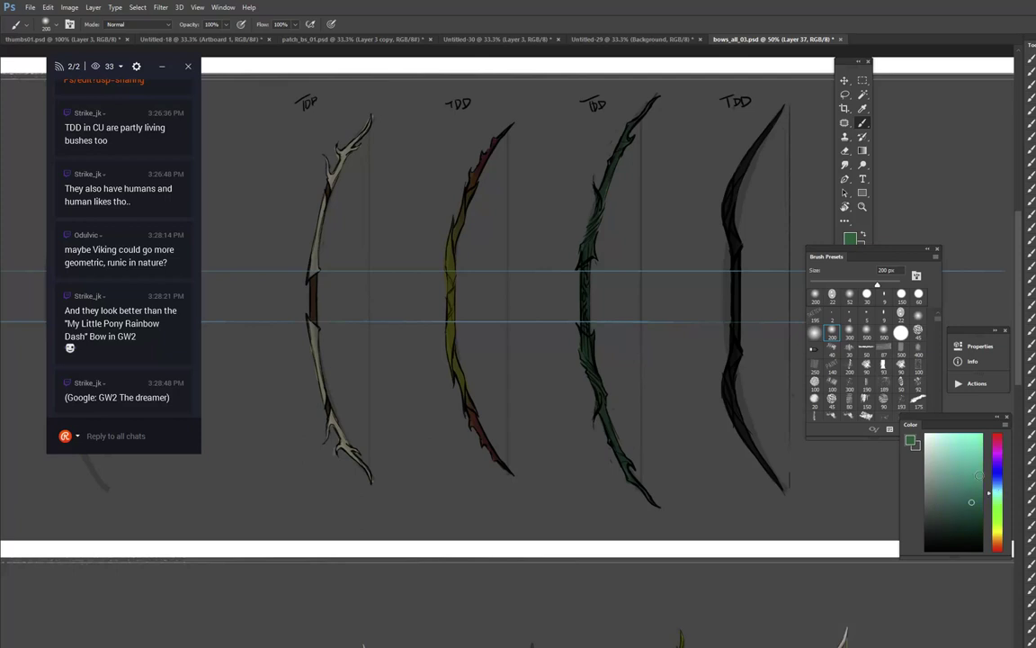
Step: Brighten the third bow's tips, lower limb and grip with light mint teal using the soft 200 px brush
click(983, 458)
mouse_move(659, 99)
mouse_down()
mouse_move(640, 158)
mouse_move(658, 130)
mouse_up()
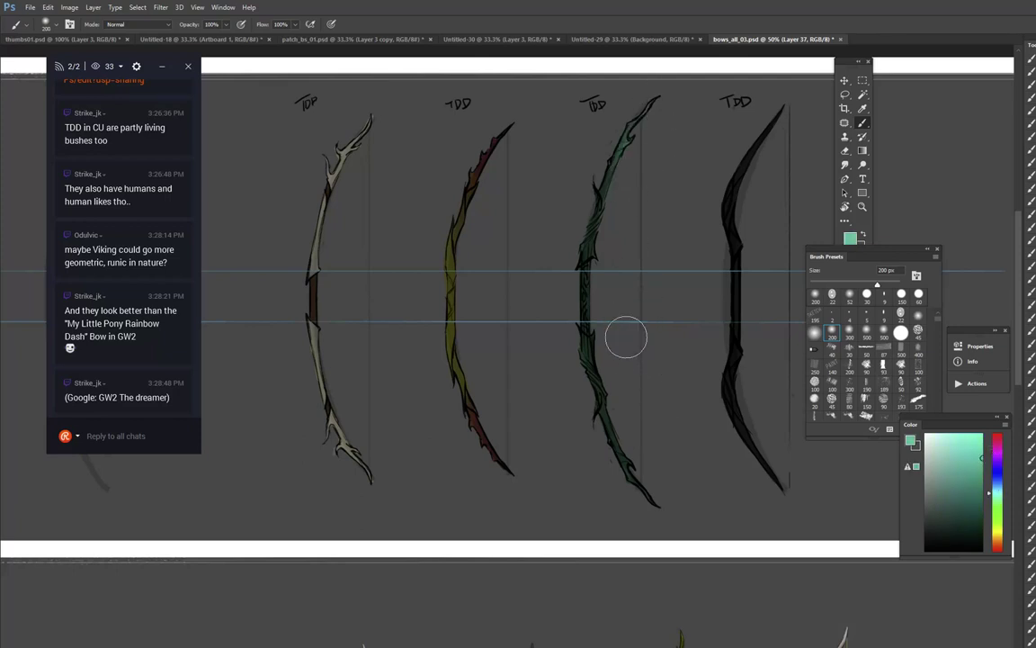
drag(622, 409, 673, 506)
drag(602, 292, 606, 303)
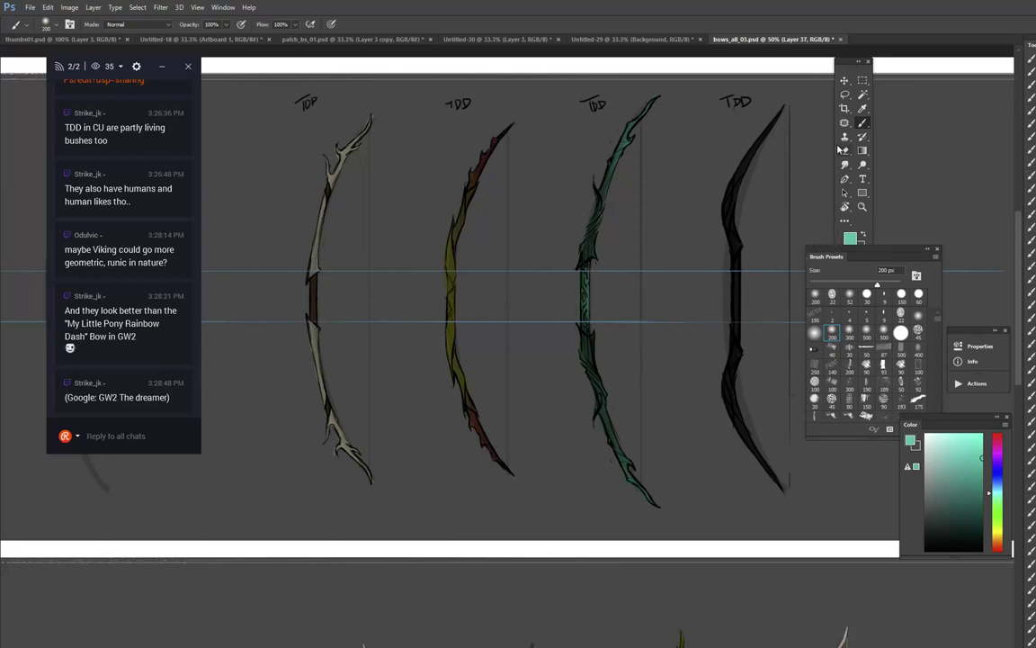
Step: Paint the third bow's grip dark reddish brown with the 150 px brush at 75% opacity
click(832, 294)
click(998, 549)
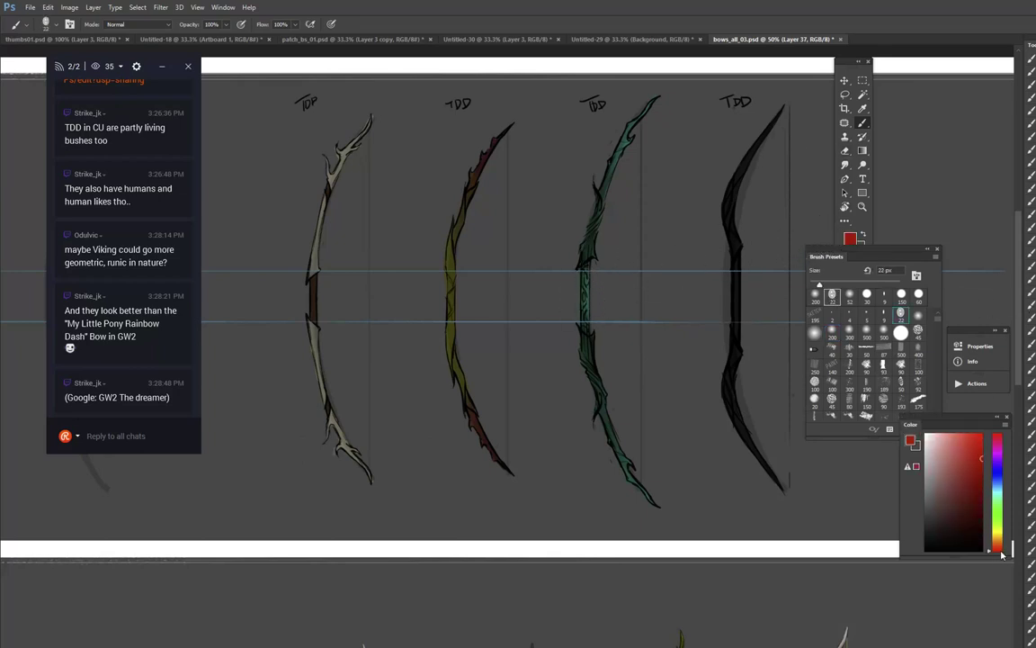
click(1031, 434)
click(966, 520)
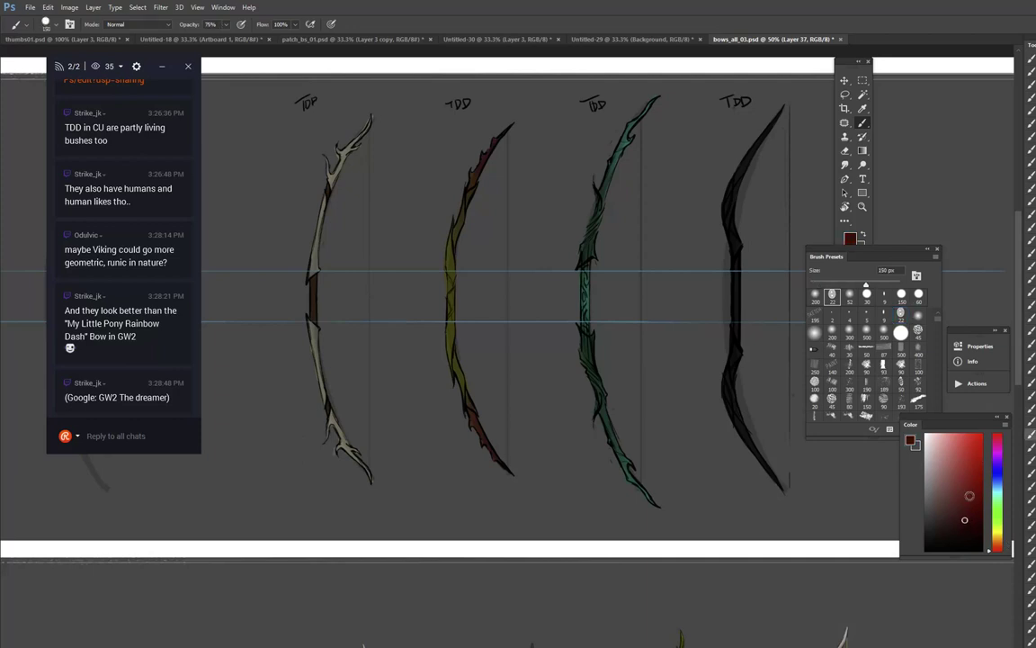
mouse_move(585, 298)
mouse_down()
mouse_move(587, 322)
mouse_move(588, 273)
mouse_move(584, 325)
mouse_up()
Step: Shift the paint colour to blue for the third bow's grip, and sample dark green from the limb just below it
click(980, 480)
key(ctrl+z)
click(975, 504)
drag(997, 495, 997, 487)
click(977, 481)
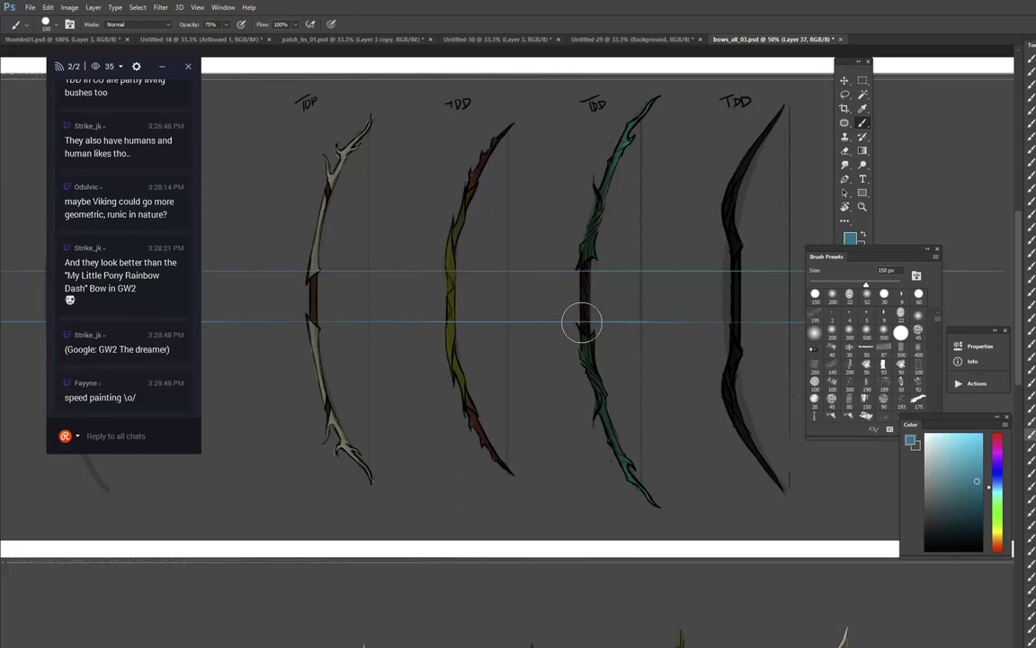
alt+click(586, 358)
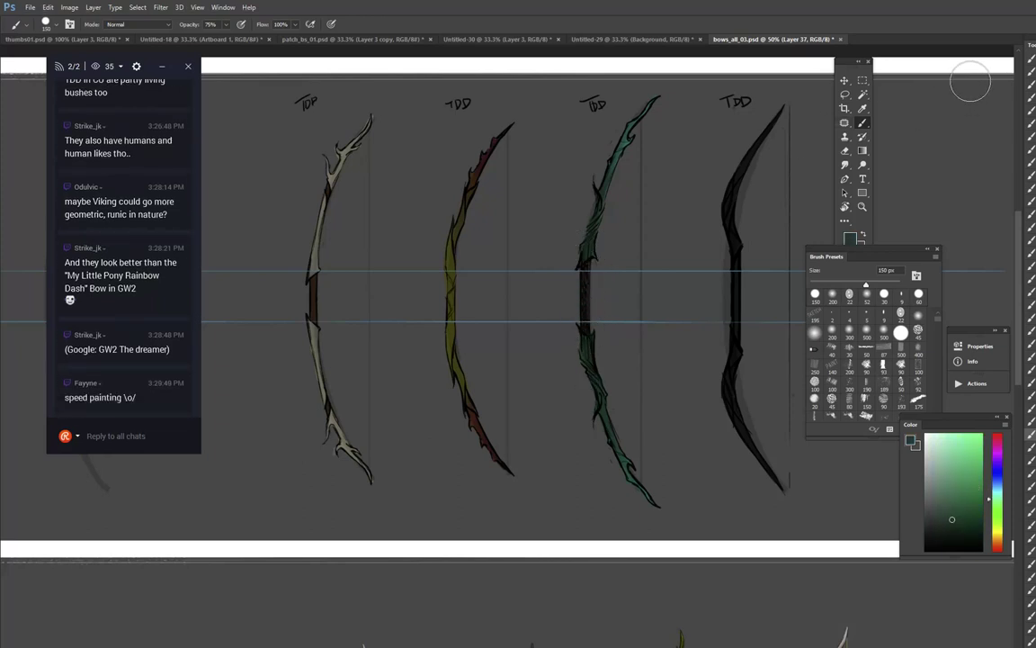
Step: Lighten the third bow's upper tip with light green and draw fine pale mint highlights along its limbs and grip with the 5 px brush
drag(978, 494, 982, 445)
drag(650, 123, 631, 139)
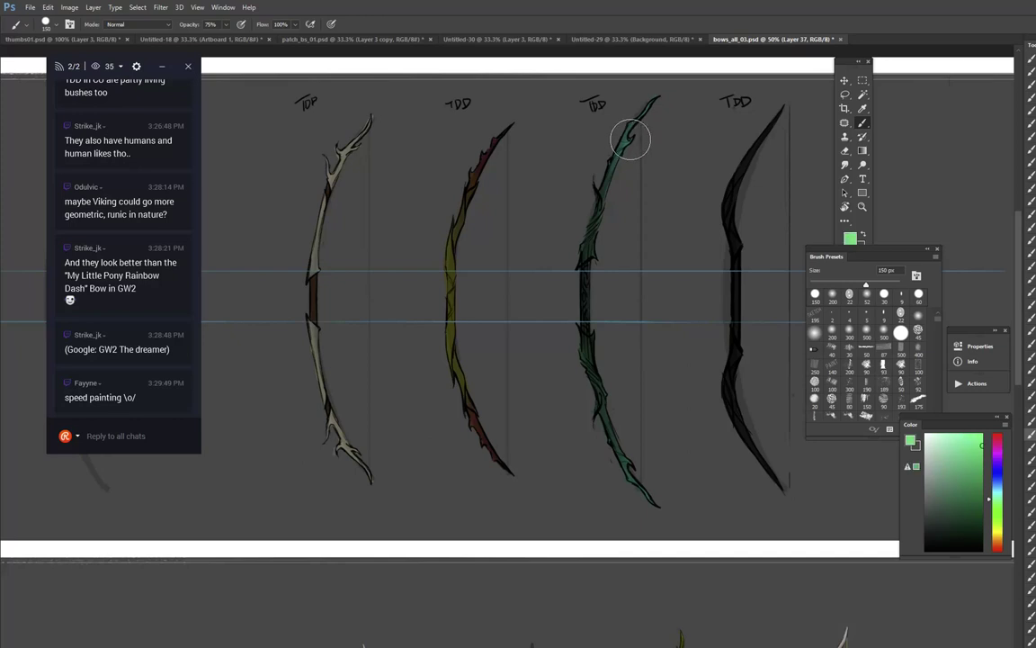
click(866, 313)
drag(944, 456, 942, 422)
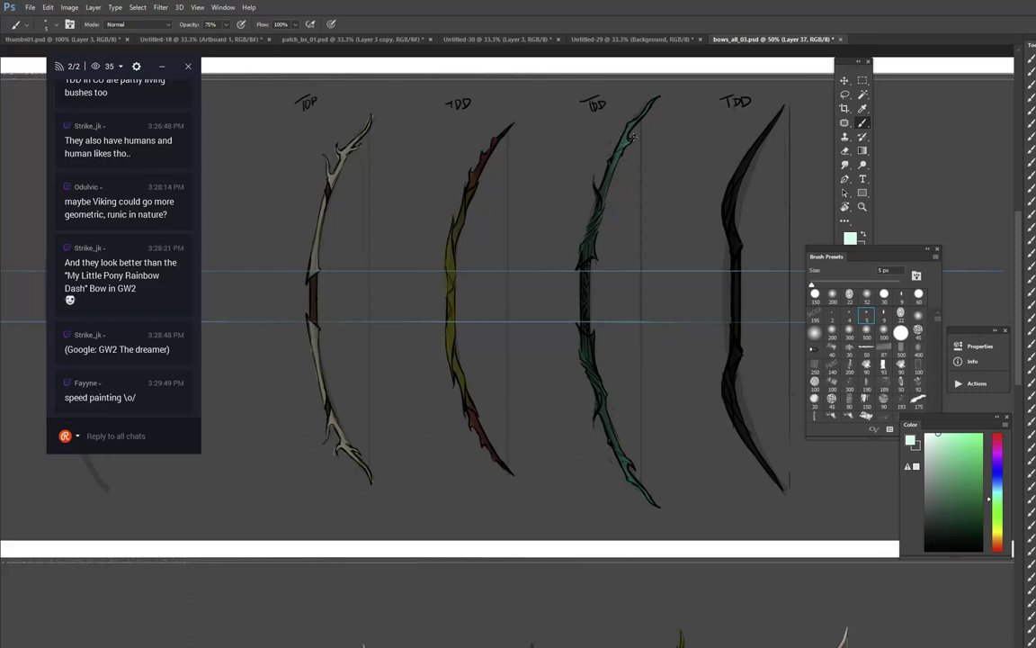
drag(633, 136, 620, 149)
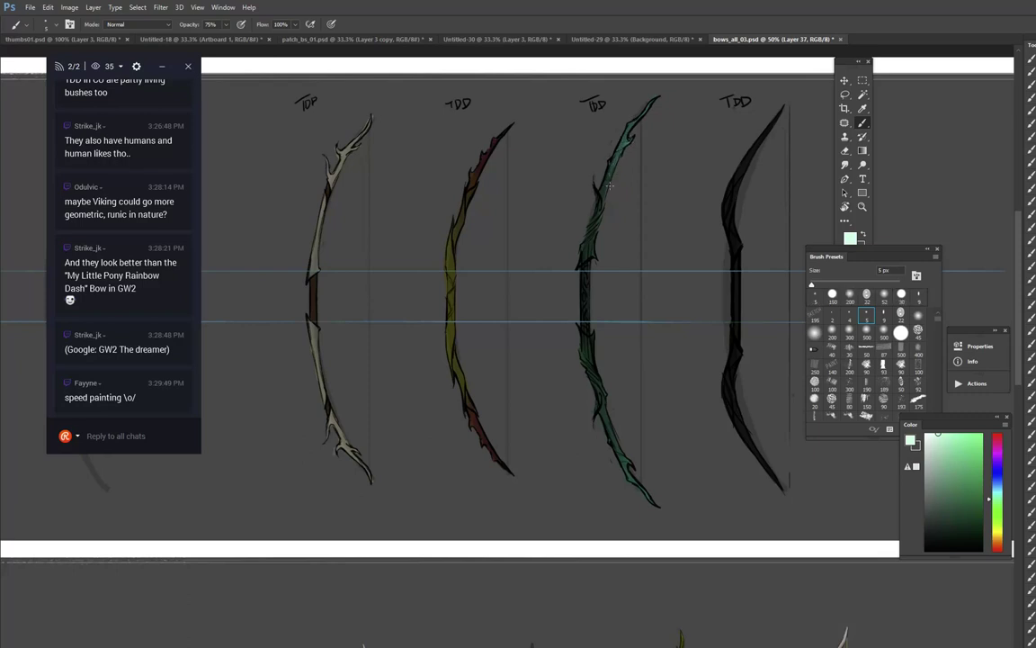
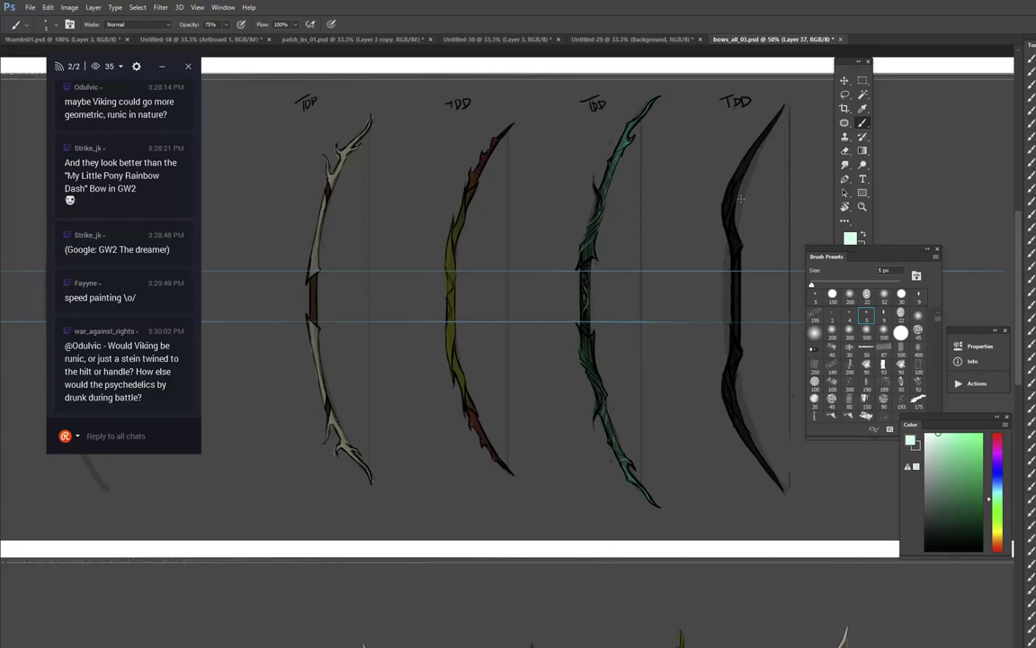
Step: Tint the whole fourth bow dark yellow-brown from tip to tip with the 93 px textured brush
click(883, 364)
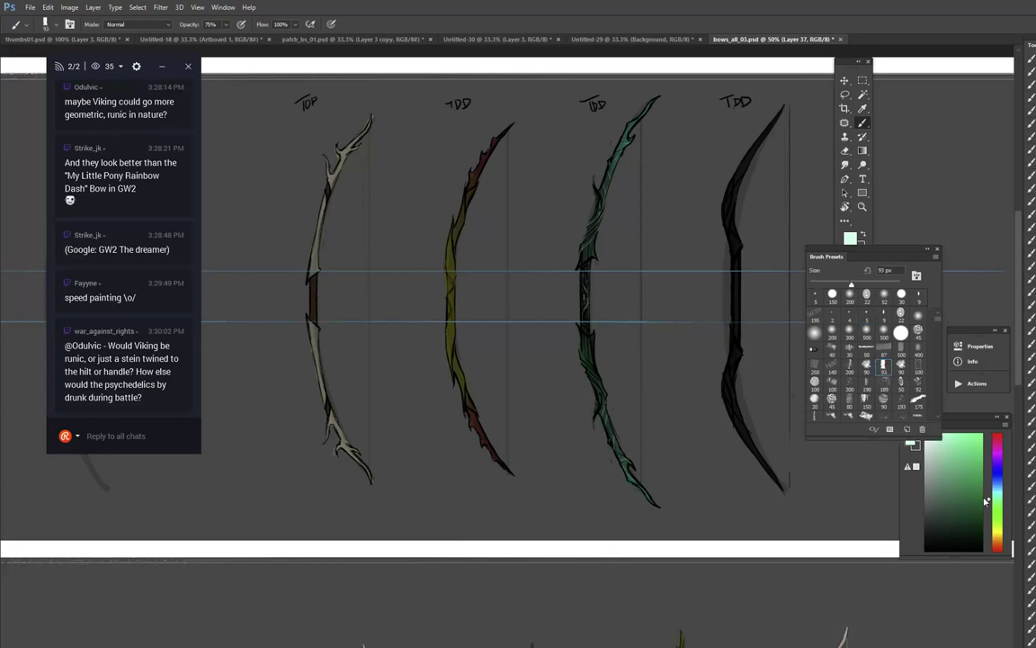
click(997, 543)
drag(1004, 548, 1001, 536)
click(967, 518)
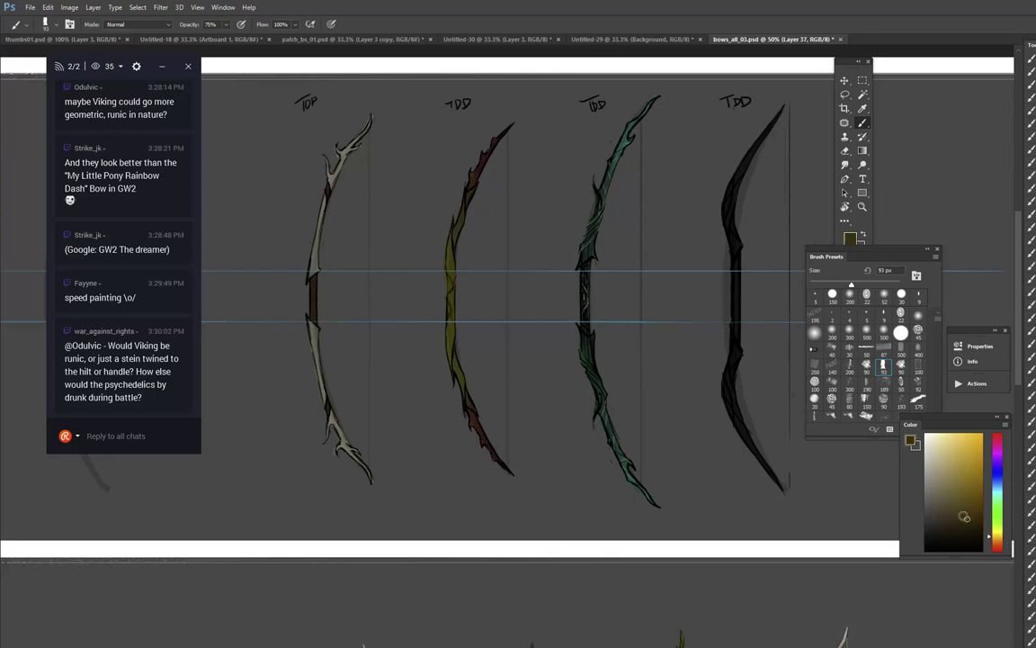
mouse_move(761, 137)
mouse_down()
mouse_move(737, 228)
mouse_move(724, 373)
mouse_move(781, 492)
mouse_up()
Step: Brighten the fourth bow's limbs with golden yellow, raising the opacity to 100%, and paint its grip dark brown
drag(973, 488, 982, 481)
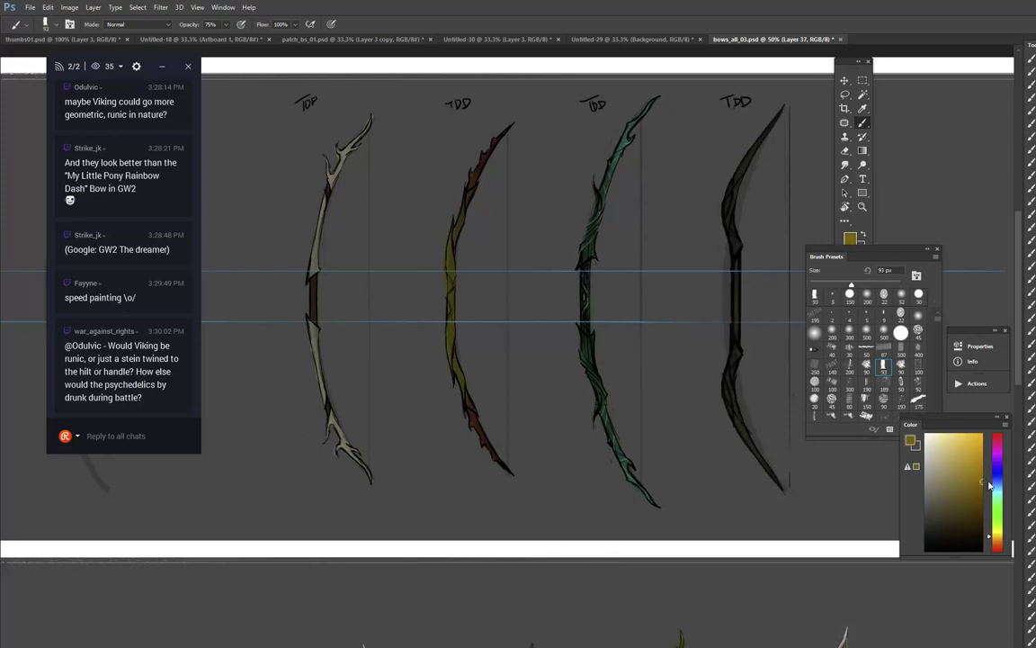
drag(774, 128, 742, 187)
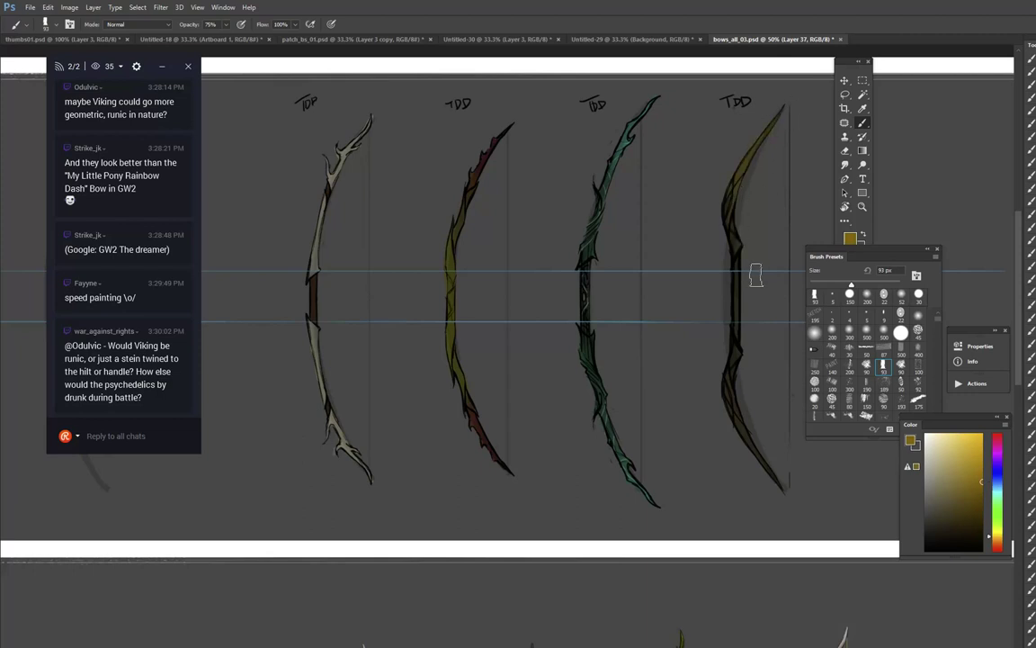
key(0)
drag(743, 420, 788, 491)
drag(725, 358, 779, 500)
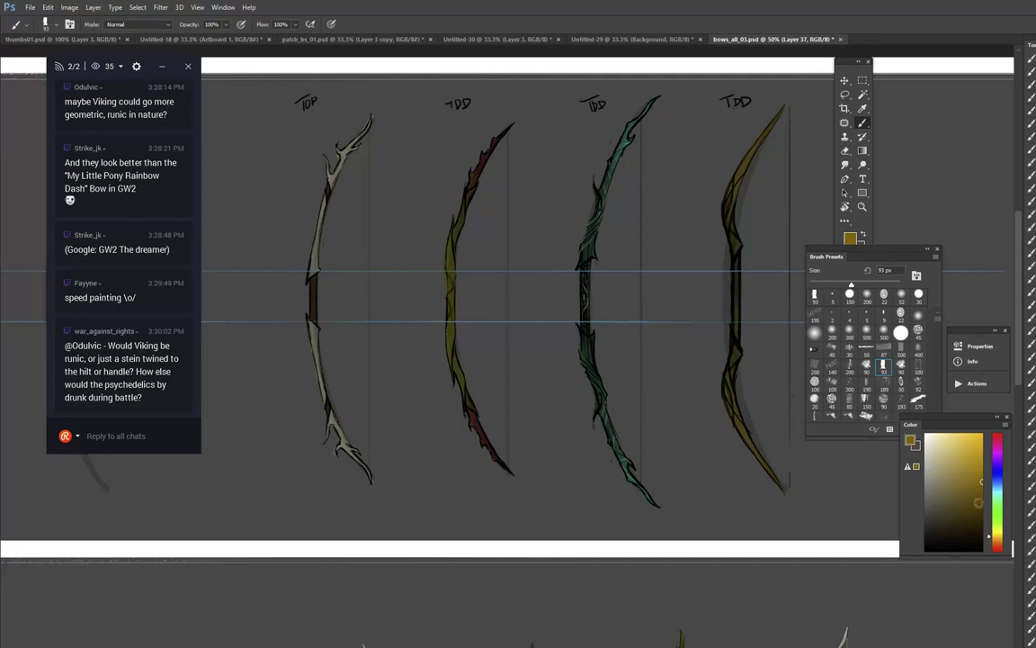
click(998, 544)
click(974, 522)
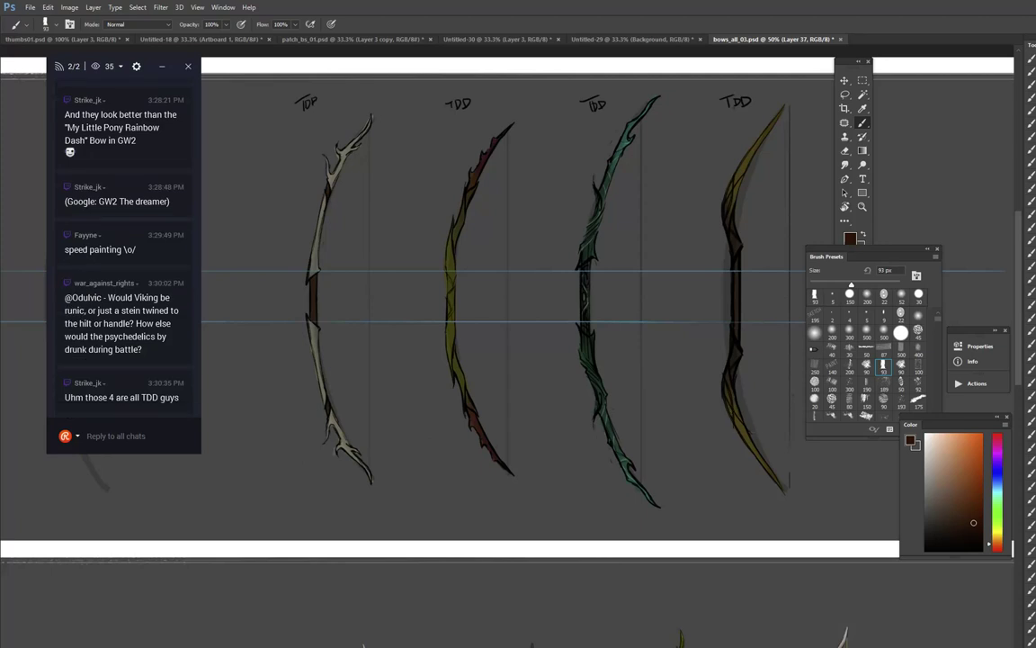
Step: Check the colouring of the four bows together at 33.3% and again at 50%
key(z)
alt+click(565, 321)
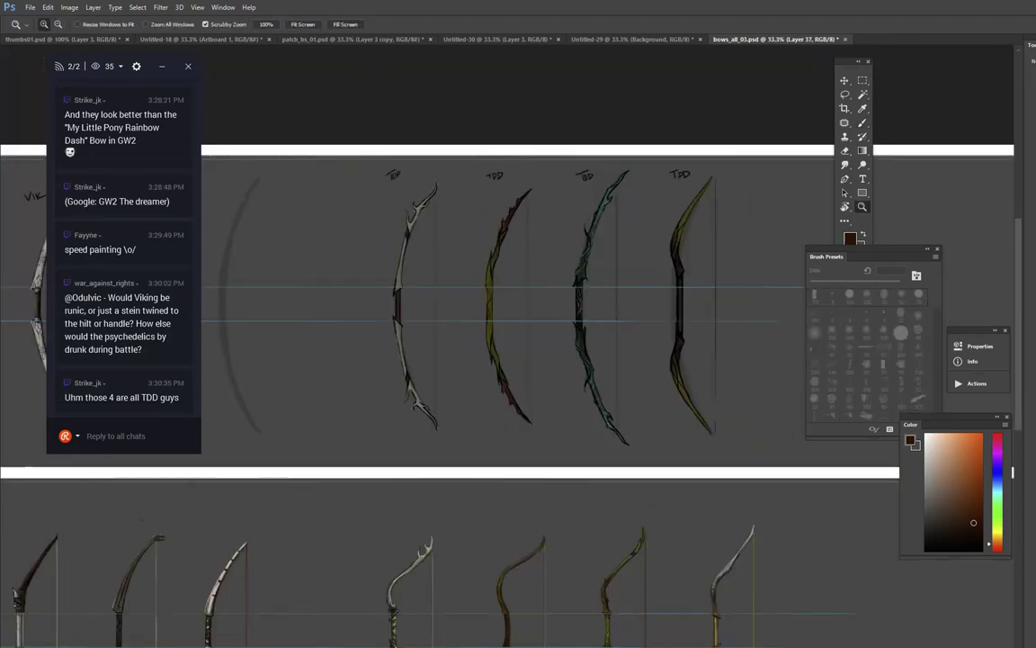
key(ctrl+comma)
key(ctrl+comma)
click(598, 316)
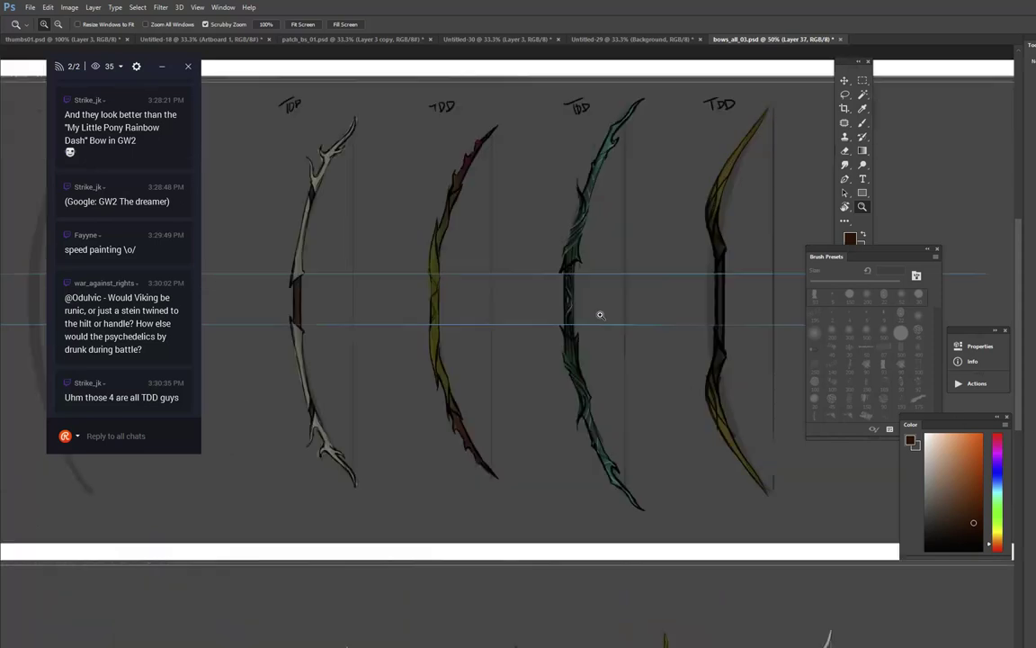
Step: Duplicate Layer 37, try different blend modes on the copy to strengthen the bows' colours, and hide the guides
key(ctrl+j)
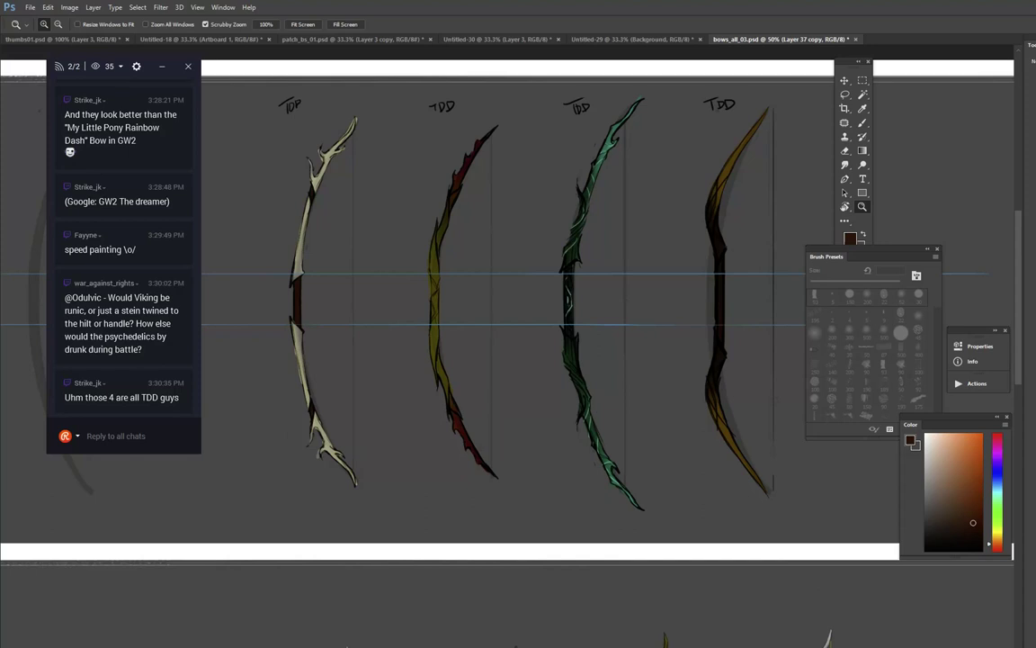
key(ctrl+z)
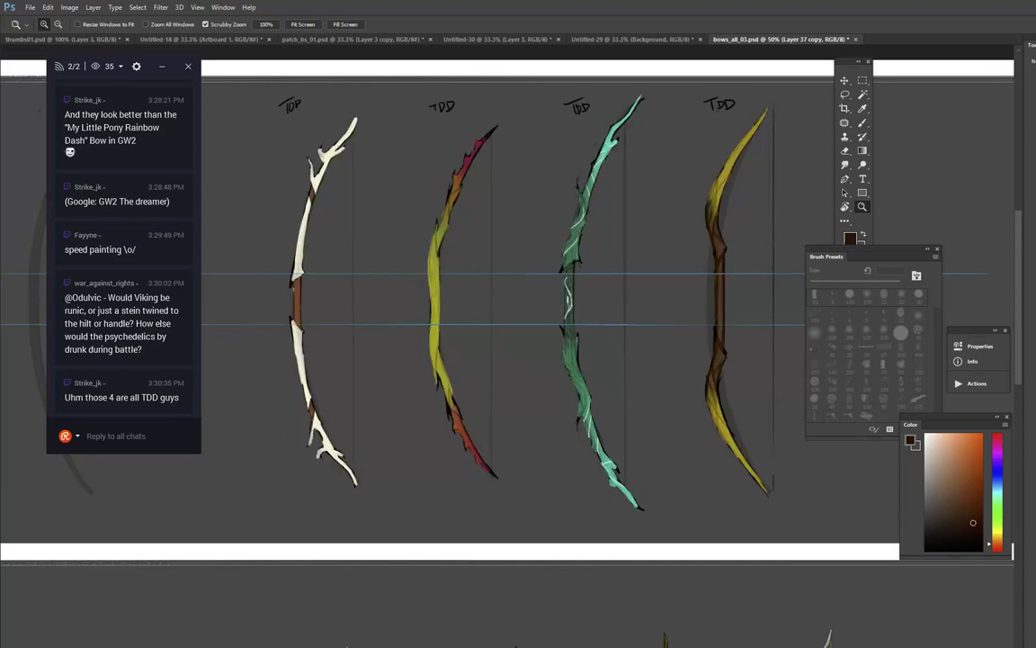
key(ctrl+z)
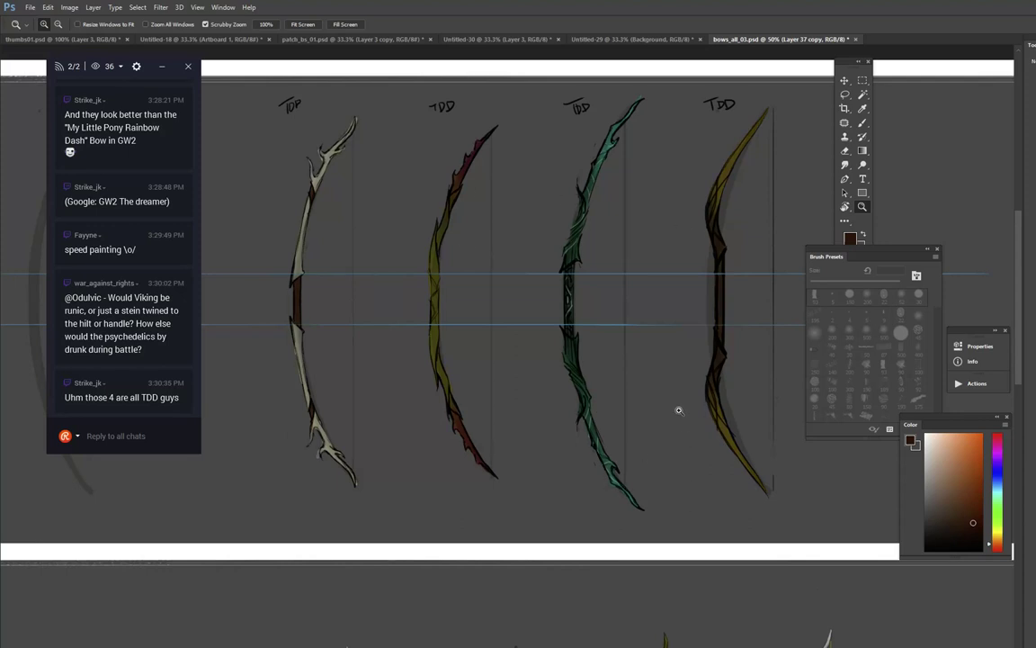
key(ctrl+semicolon)
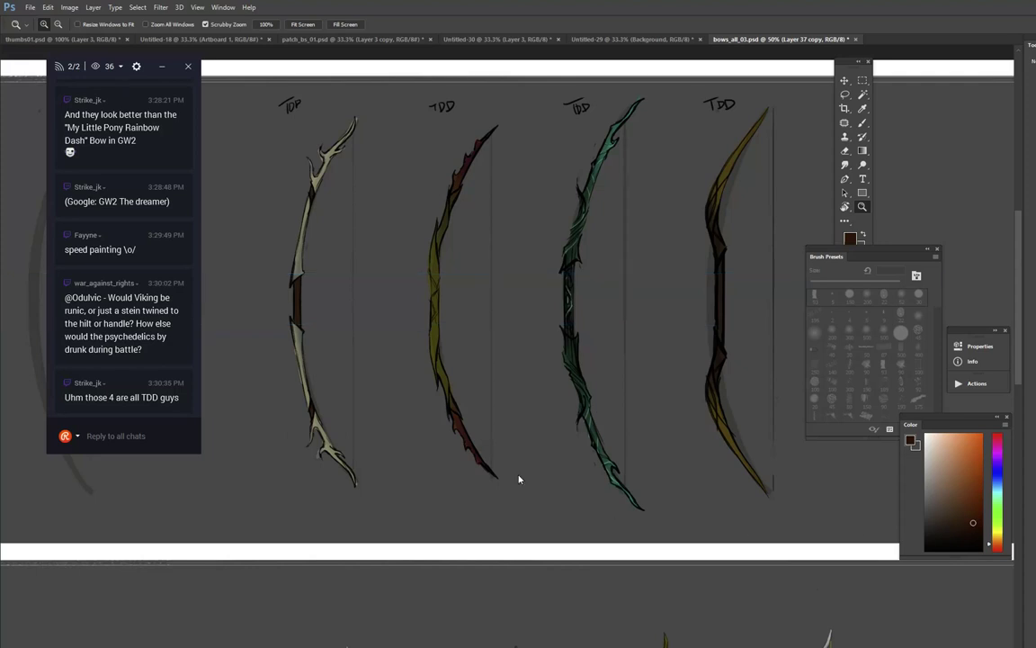
drag(494, 324, 530, 372)
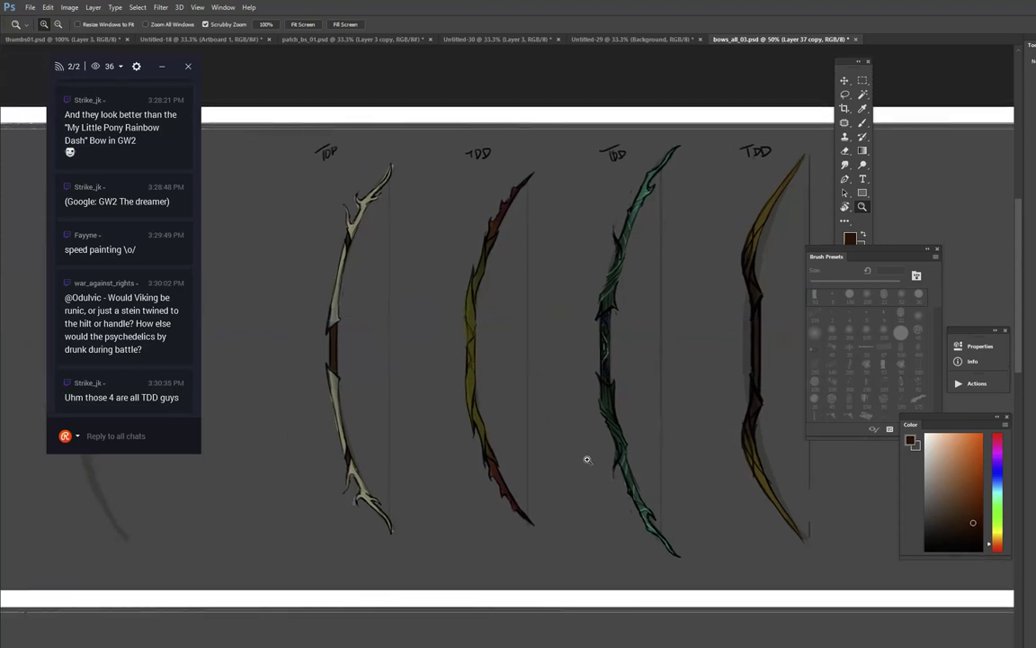
drag(592, 455, 529, 492)
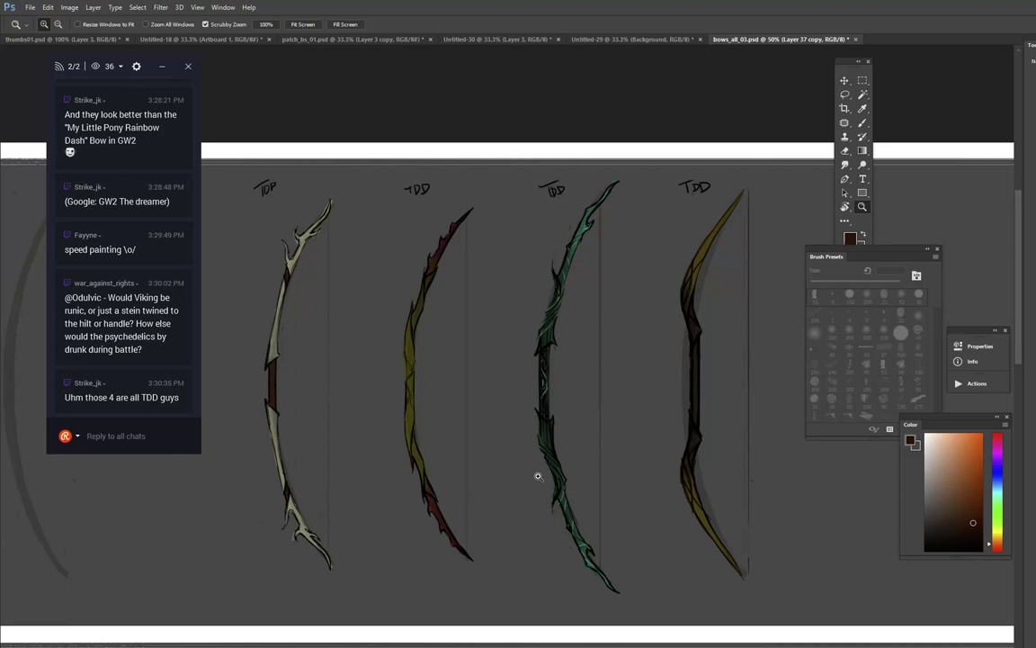
click(130, 437)
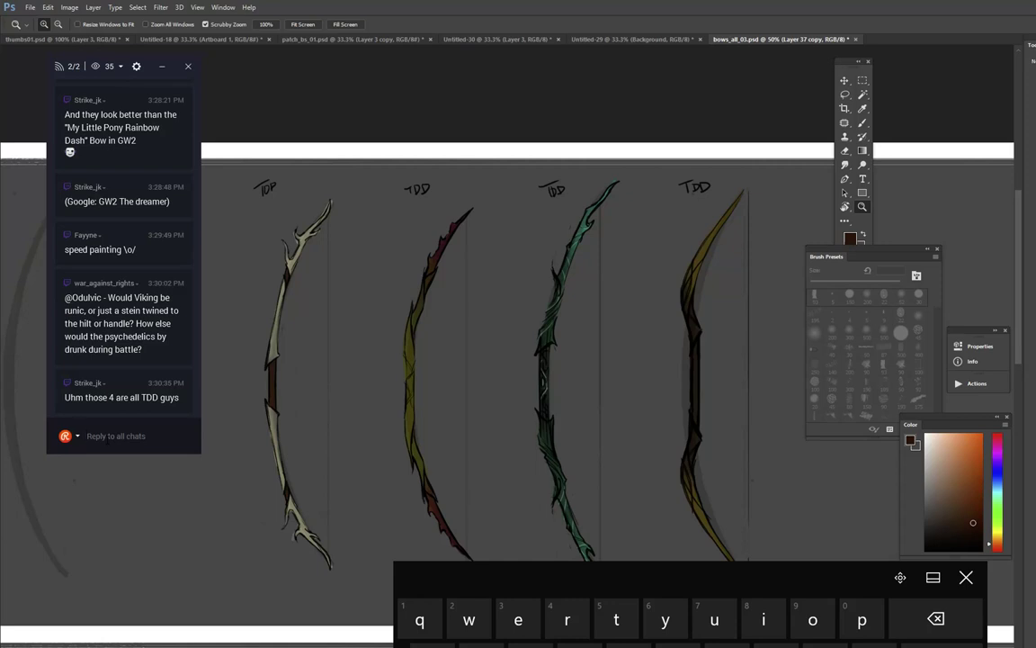
click(967, 577)
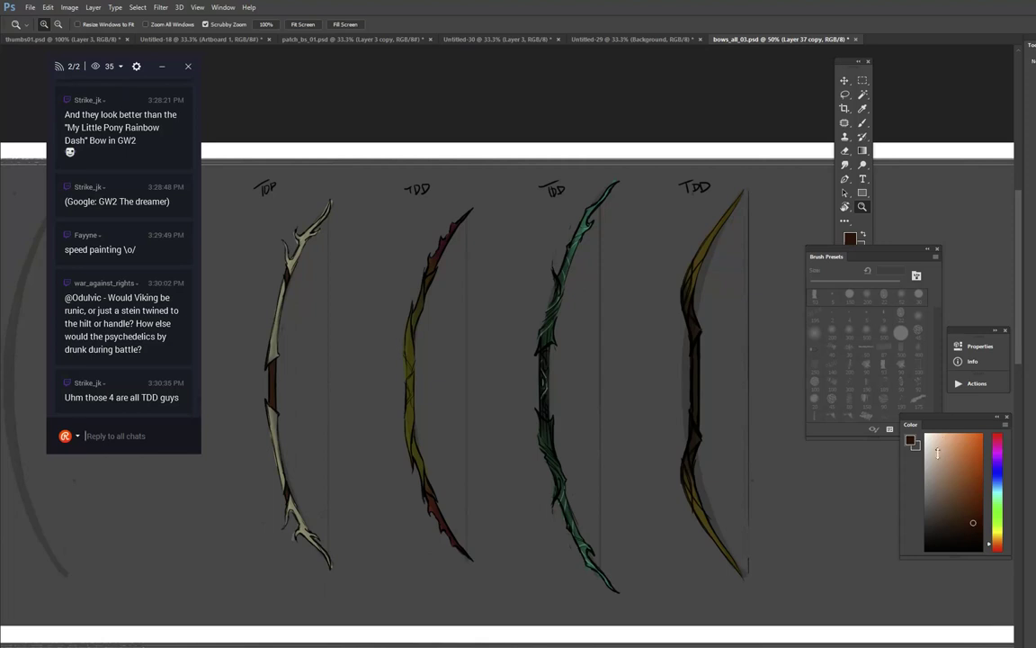
Step: Collapse the brush presets, swap the painting colour to white and reduce the round brush to 25 px
key(x)
click(928, 248)
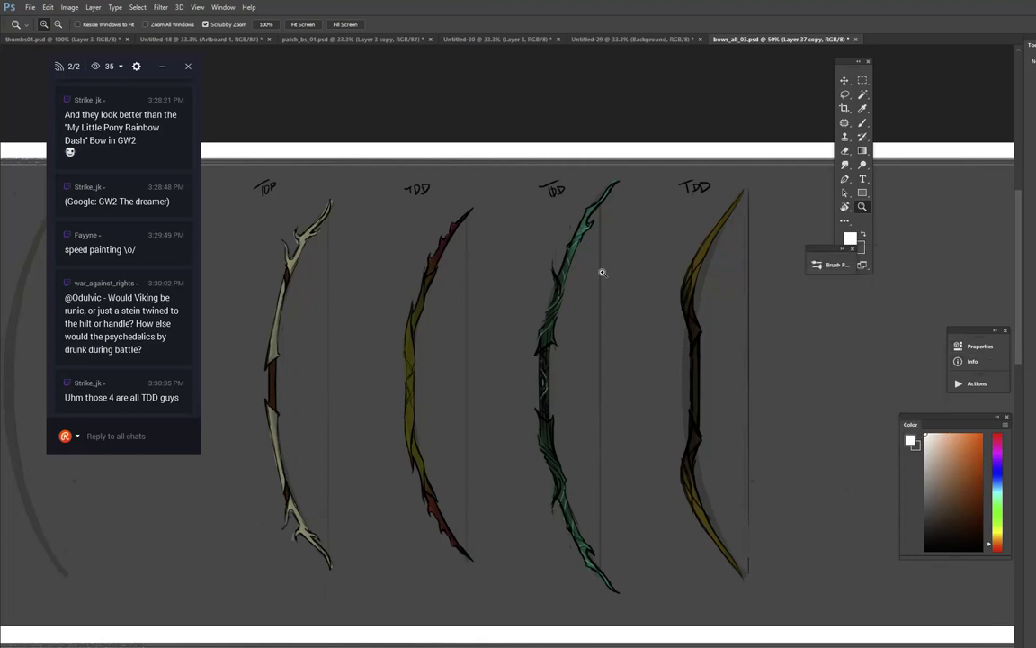
click(630, 356)
drag(630, 356, 737, 236)
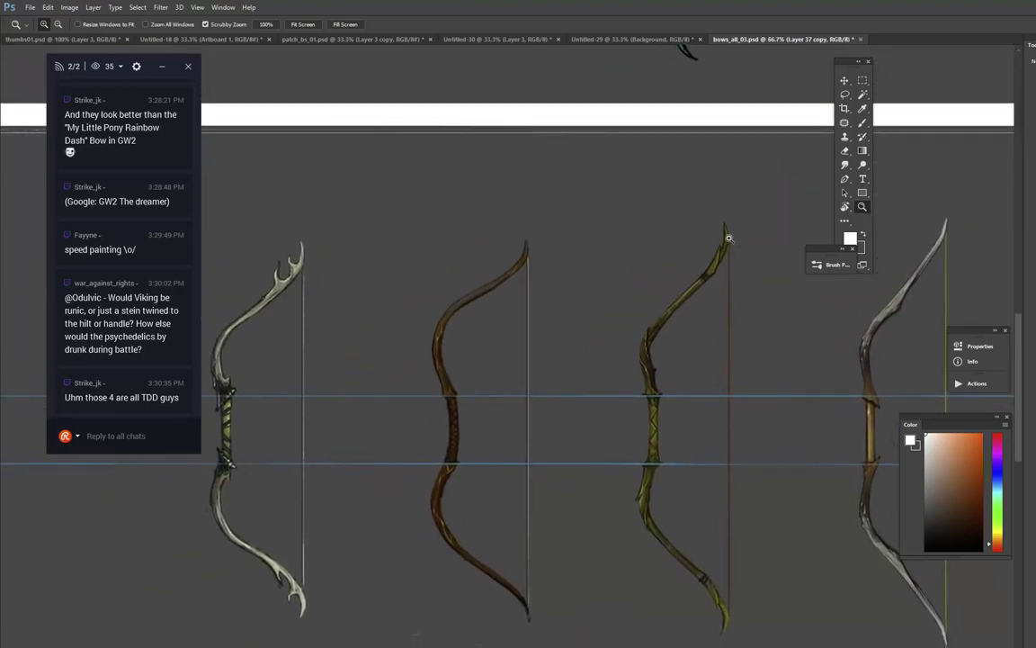
key(b)
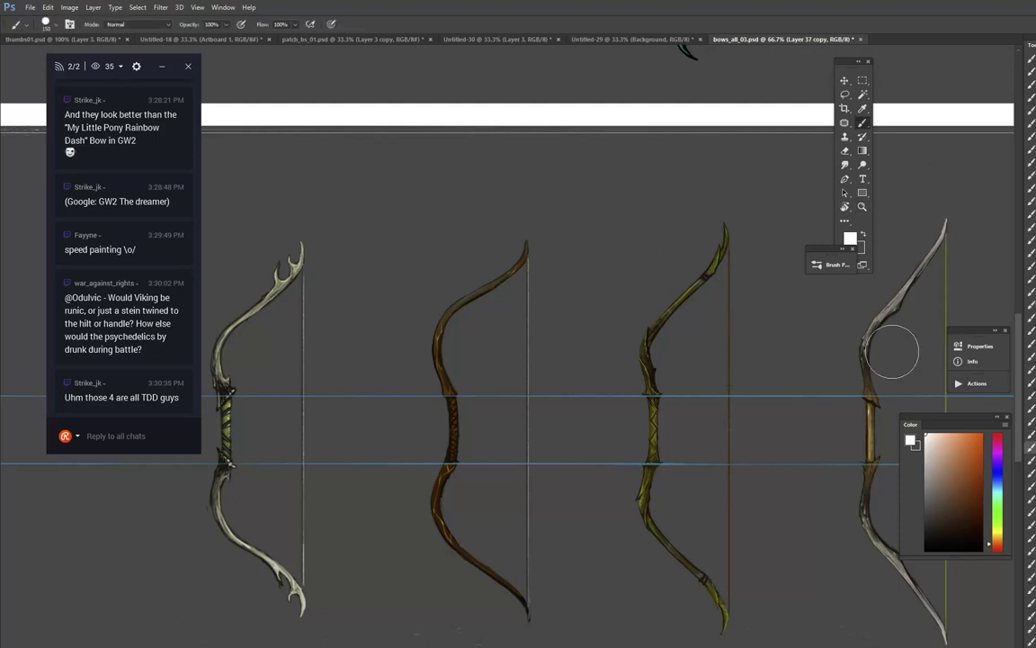
key(bracketleft)
key(bracketleft)
key(bracketleft)
key(bracketleft)
key(bracketleft)
key(bracketleft)
key(bracketleft)
key(bracketleft)
key(bracketleft)
key(bracketleft)
key(bracketleft)
Step: Handwrite "AFK A MOMENT" in white on a new layer above the lower row of bows
mouse_move(399, 198)
mouse_down()
mouse_move(409, 164)
mouse_move(417, 197)
mouse_up()
key(ctrl+z)
key(ctrl+alt+shift+n)
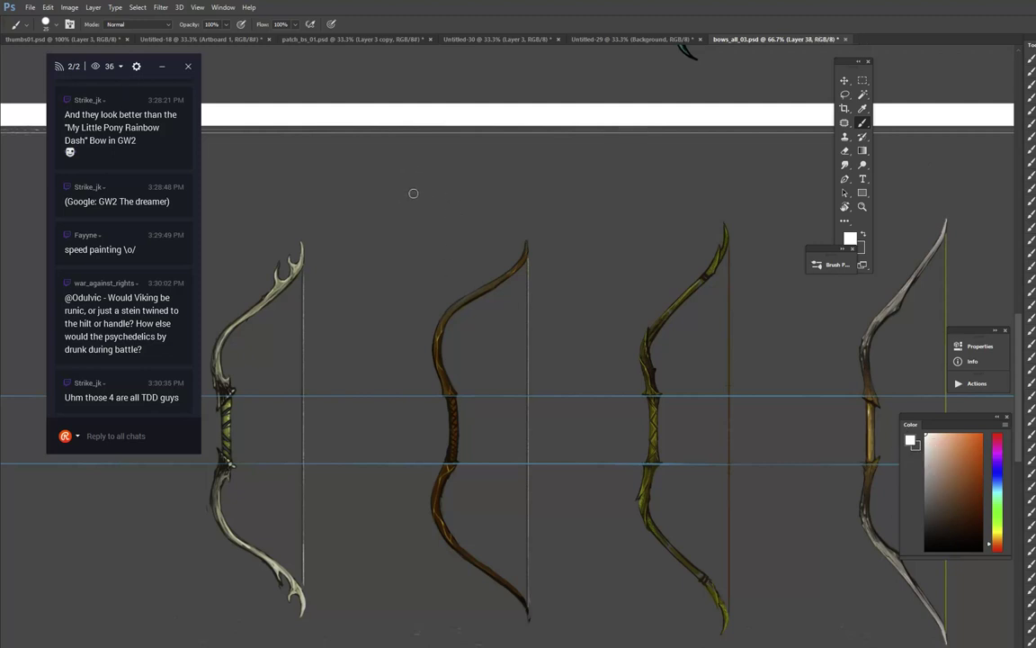
mouse_move(406, 189)
mouse_down()
mouse_move(422, 169)
mouse_move(423, 191)
mouse_up()
mouse_move(408, 178)
mouse_down()
mouse_move(424, 176)
mouse_move(434, 189)
mouse_up()
mouse_move(434, 157)
mouse_down()
mouse_move(451, 155)
mouse_move(447, 172)
mouse_up()
mouse_move(459, 156)
mouse_down()
mouse_move(457, 189)
mouse_move(546, 184)
mouse_move(545, 170)
mouse_move(589, 161)
mouse_move(607, 186)
mouse_move(619, 171)
mouse_up()
drag(628, 173, 621, 186)
mouse_move(637, 186)
mouse_down()
mouse_move(666, 187)
mouse_move(677, 160)
mouse_up()
mouse_move(679, 186)
mouse_down()
mouse_move(679, 160)
mouse_move(690, 186)
mouse_up()
mouse_move(689, 186)
mouse_down()
mouse_move(689, 158)
mouse_move(710, 186)
mouse_move(743, 156)
mouse_up()
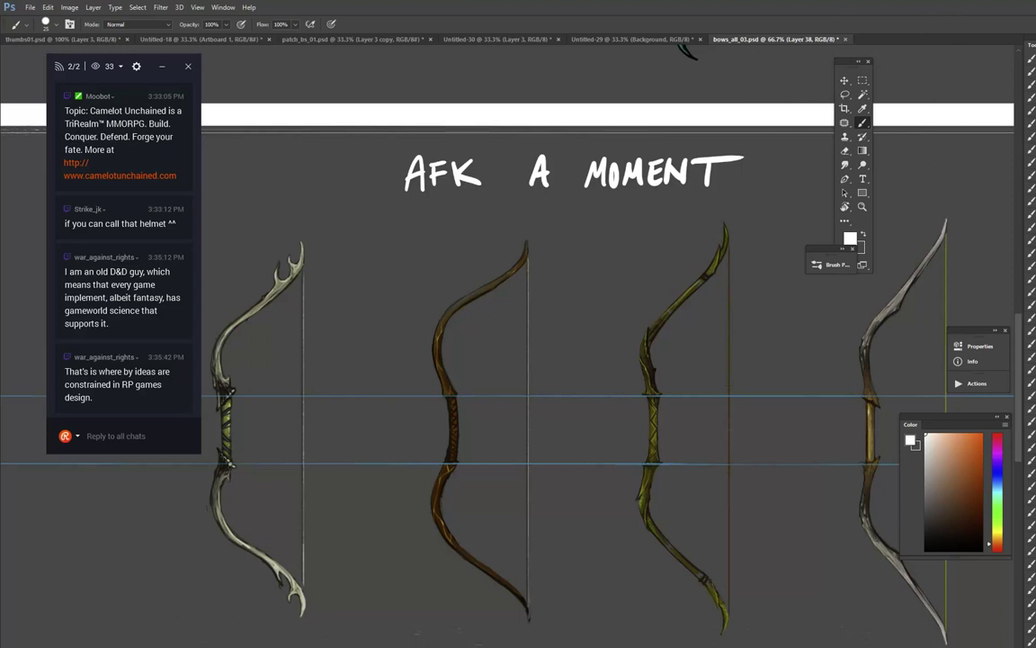
Step: Delete the handwritten note's layer and add a new empty layer for painting
key(Delete)
key(ctrl+shift+alt+n)
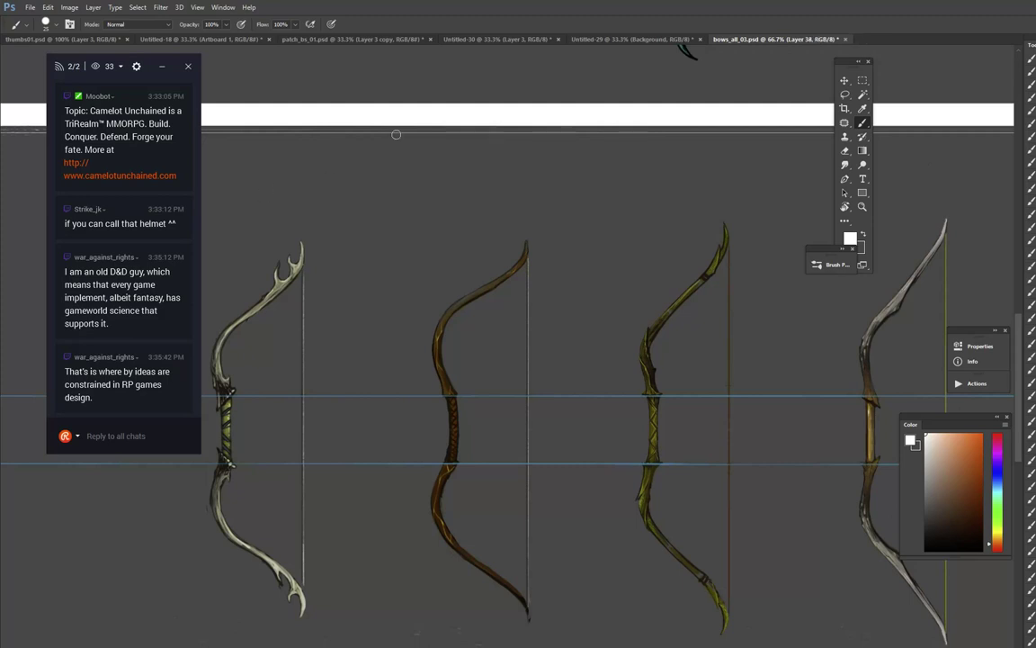
Step: Paint golden-yellow crossing highlights over the grip of the yellow-and-red TDD bow with a pressure-sensitive round brush
drag(560, 59, 606, 620)
drag(594, 376, 702, 433)
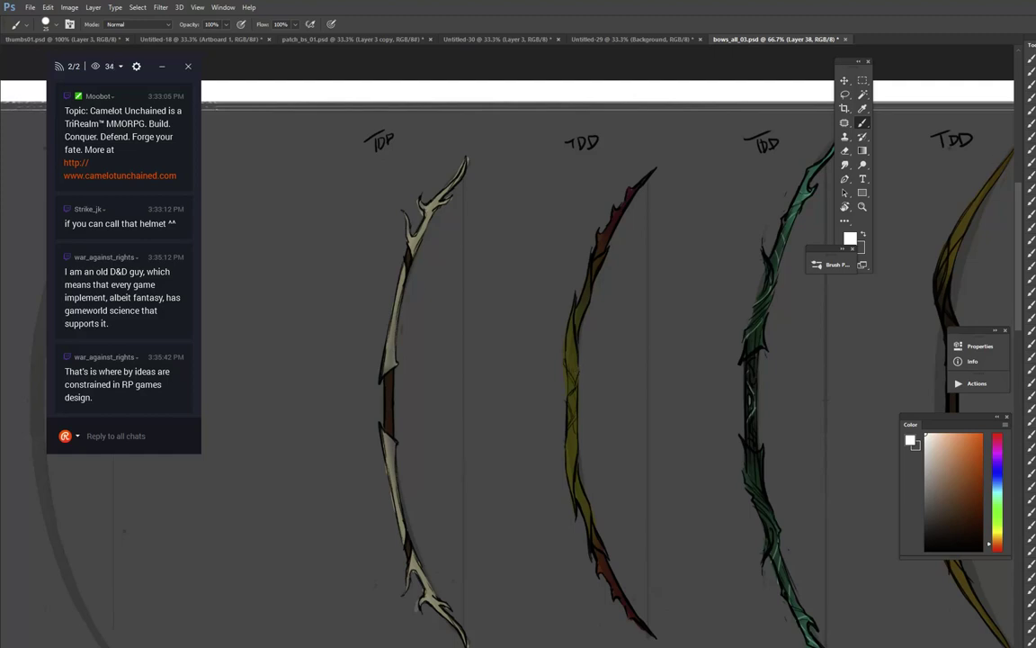
click(1032, 279)
click(997, 536)
drag(975, 506, 982, 470)
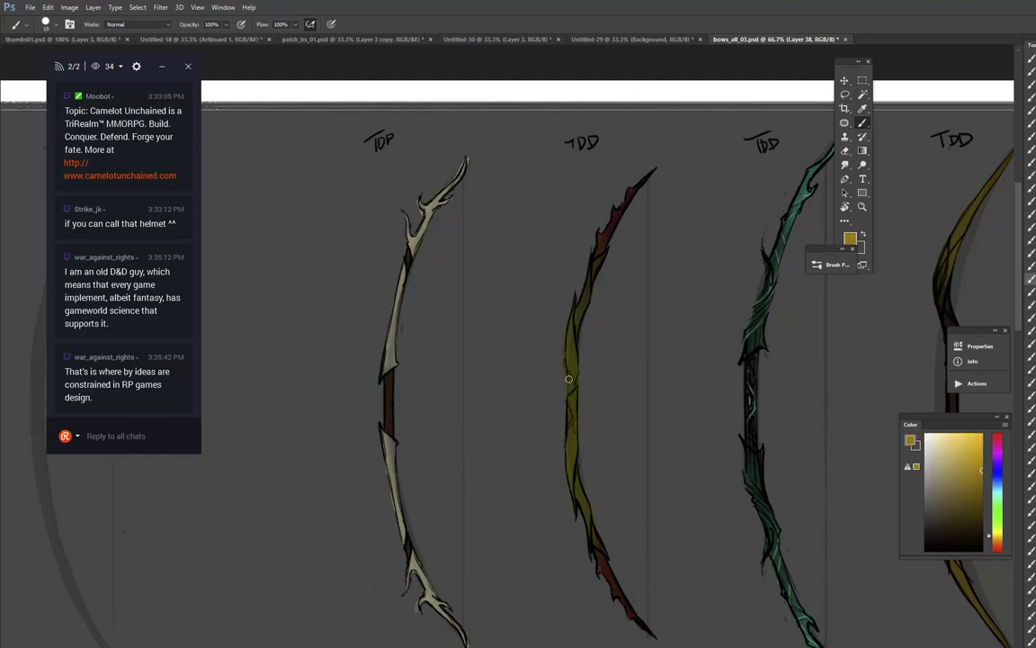
mouse_move(574, 380)
mouse_down()
mouse_move(565, 413)
mouse_move(576, 430)
mouse_move(565, 431)
mouse_up()
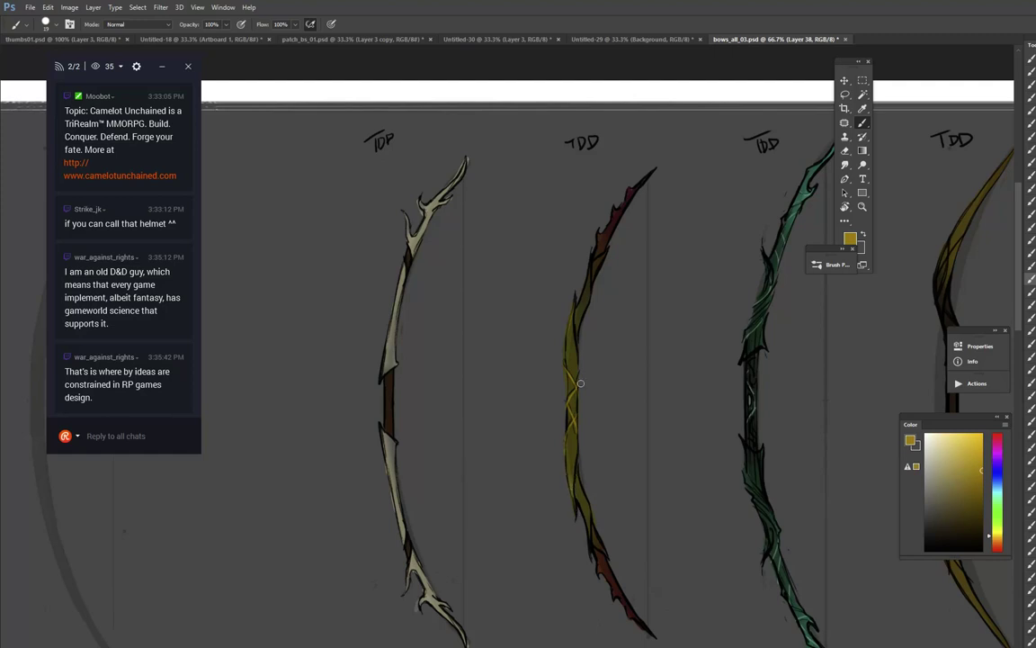
Step: Refine the yellow bow's grip and the area above it with olive, gold and dark tones sampled from the bow
alt+click(571, 458)
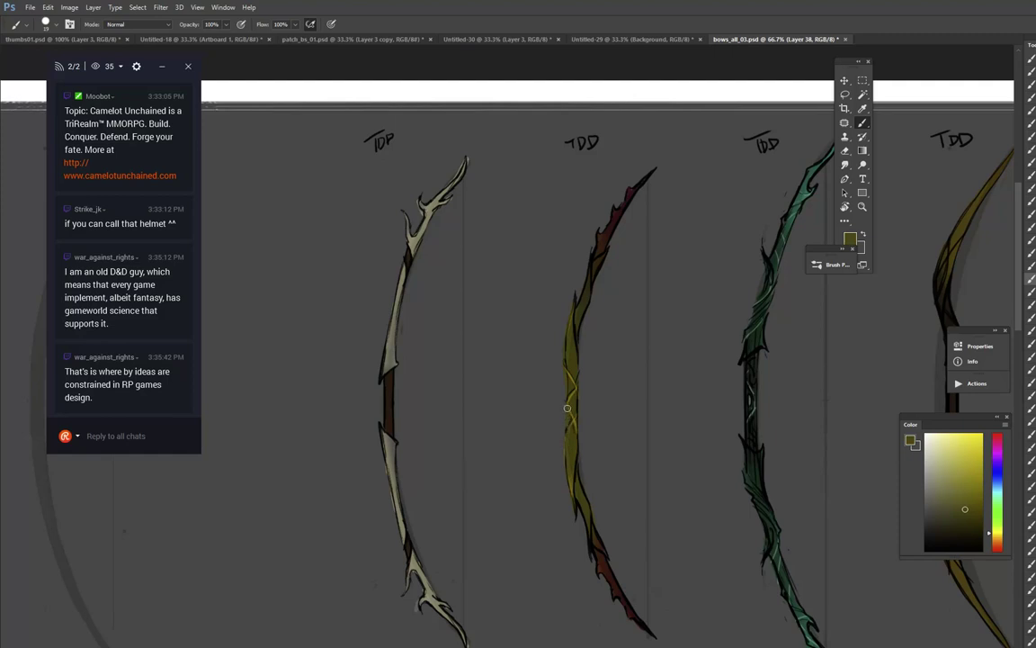
alt+click(570, 417)
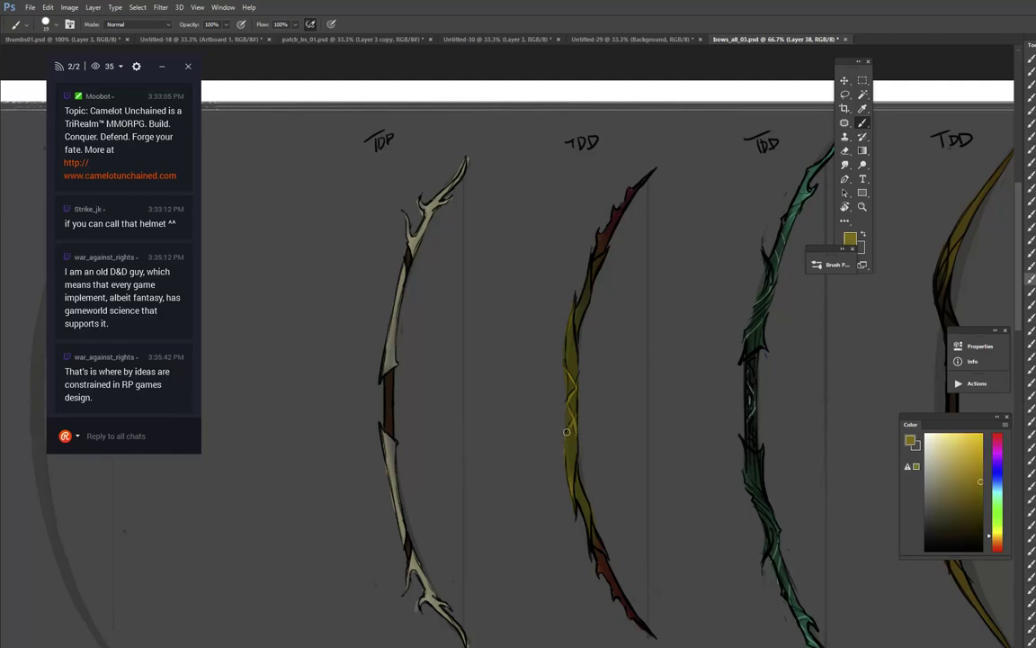
drag(612, 284, 597, 349)
alt+click(559, 422)
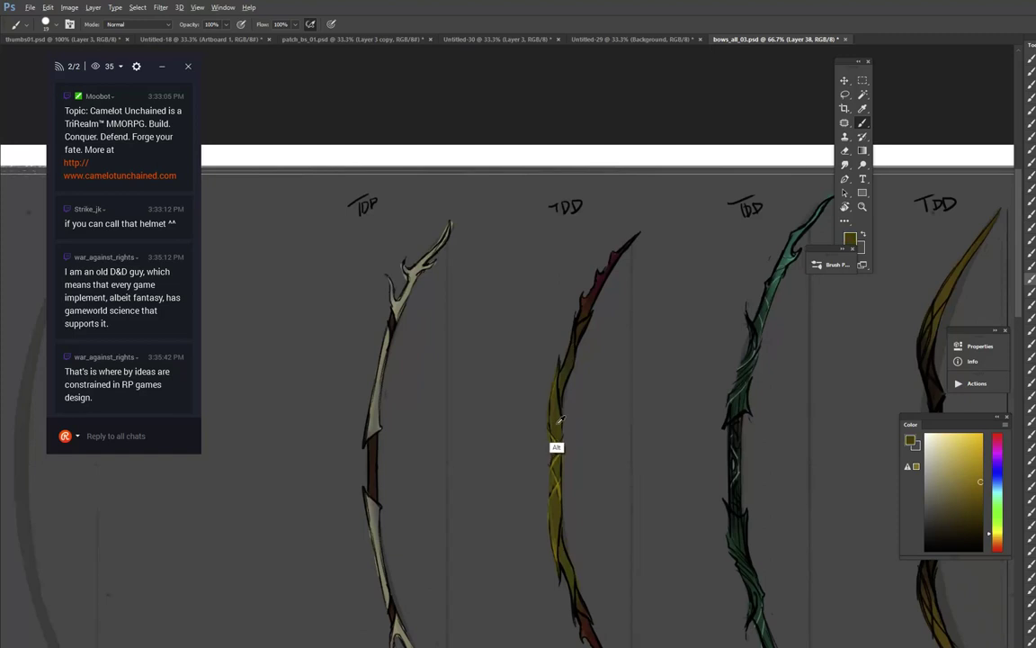
alt+click(557, 419)
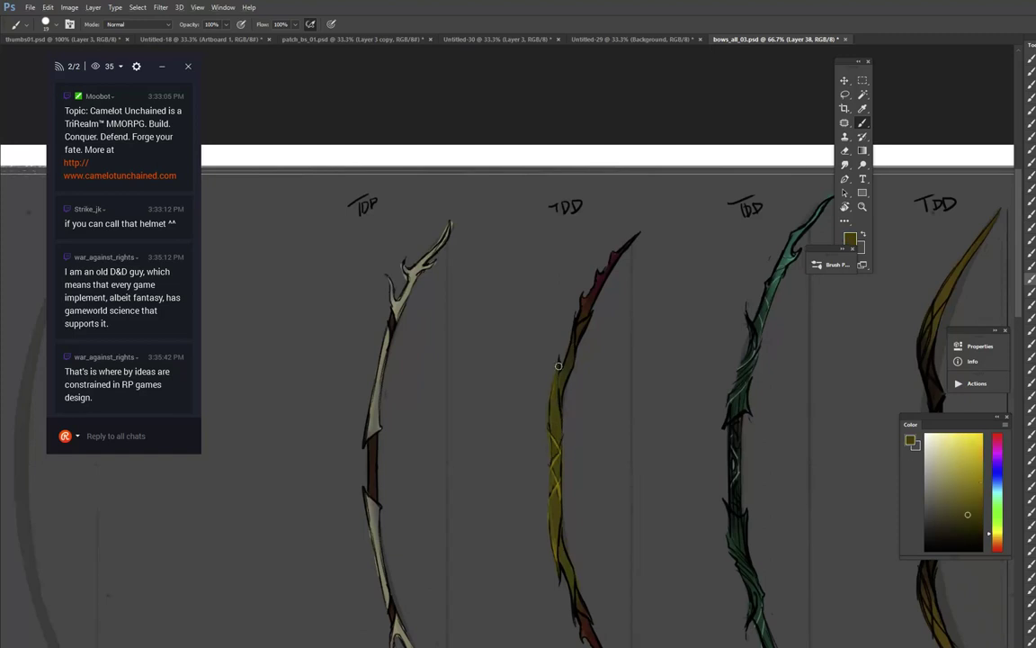
alt+click(561, 385)
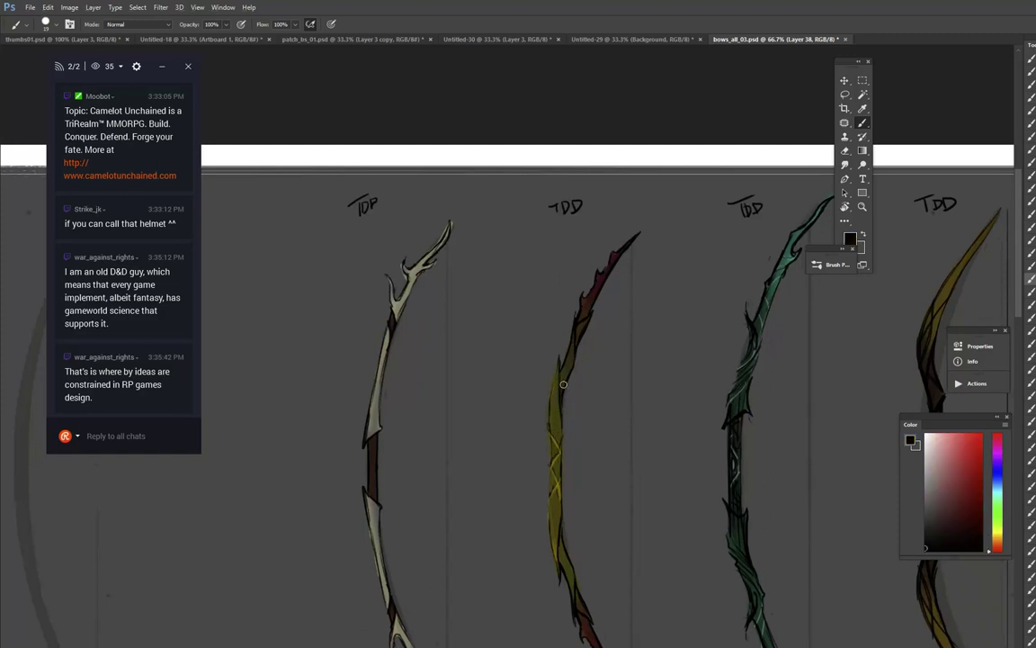
alt+click(563, 385)
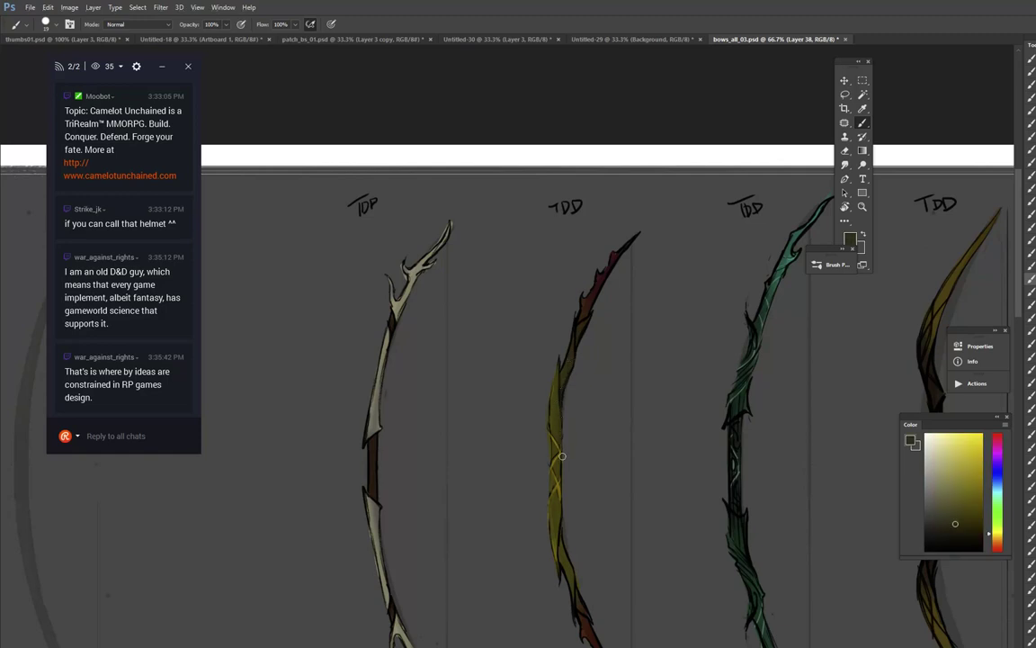
Step: Paint over the crossed highlights on the yellow bow's grip, blending them with sampled olive tones
drag(560, 476, 560, 498)
alt+click(552, 461)
drag(552, 439, 555, 495)
alt+click(553, 495)
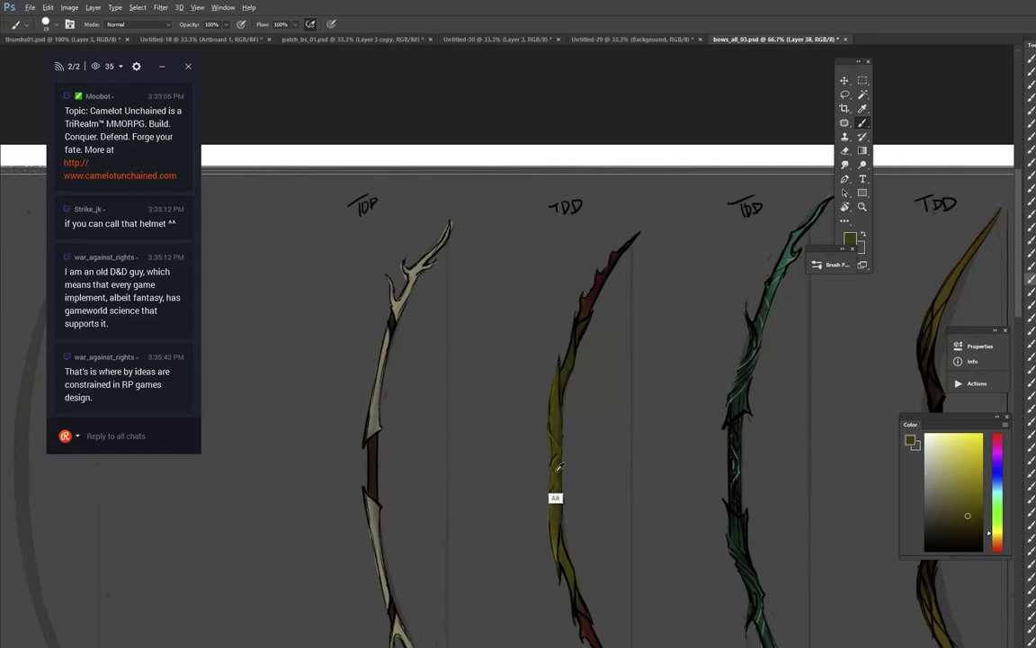
alt+click(551, 573)
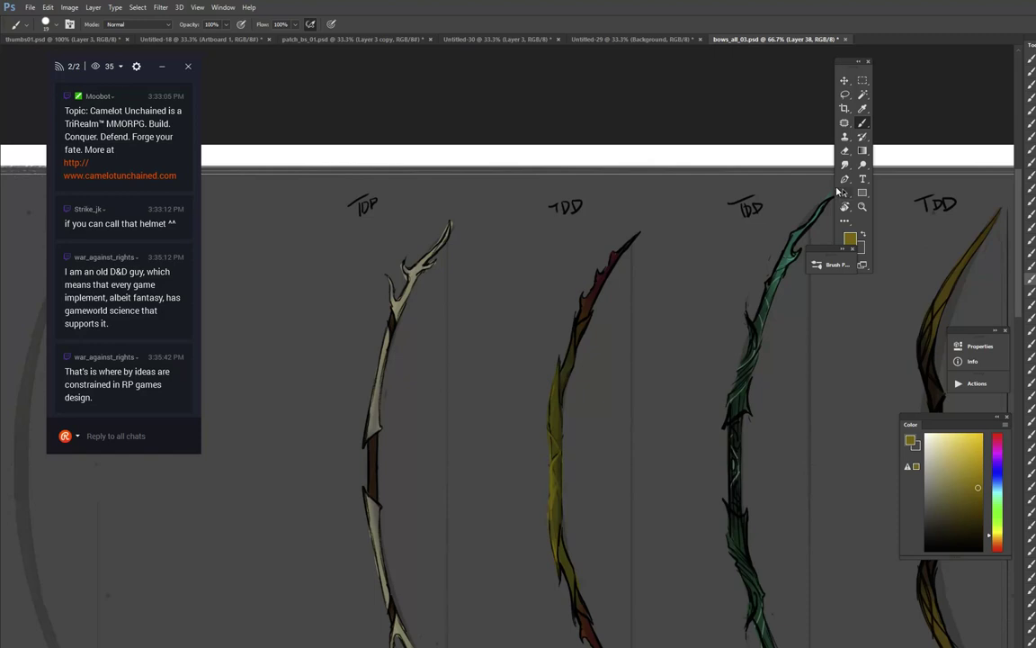
drag(550, 500, 538, 358)
alt+click(538, 358)
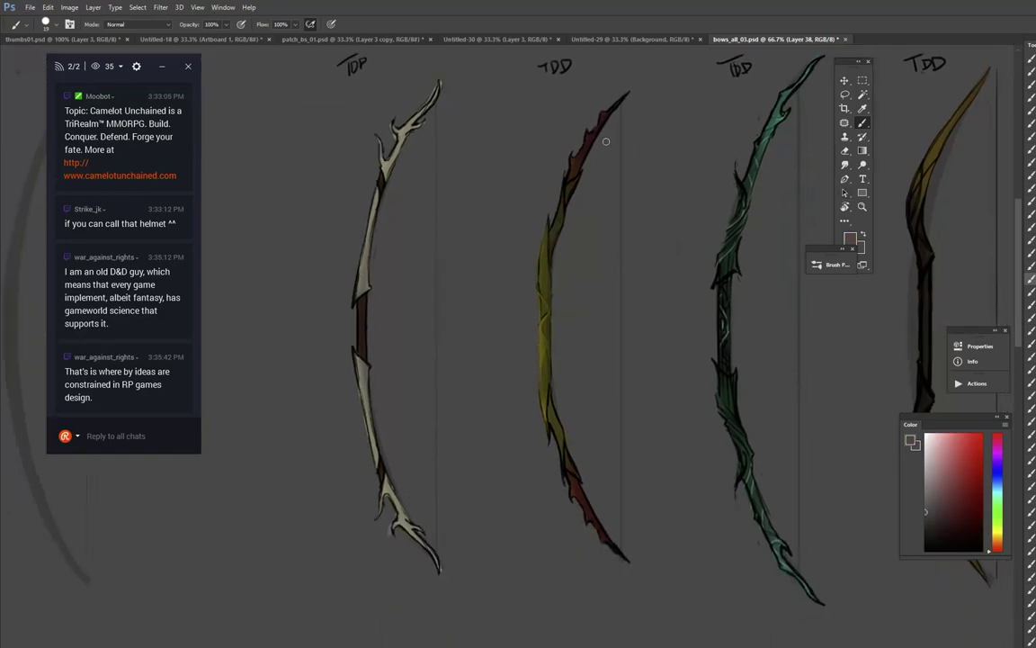
alt+click(560, 215)
Step: Soften the new paint on the yellow bow's grip using a soft round 300 px eraser
key(z)
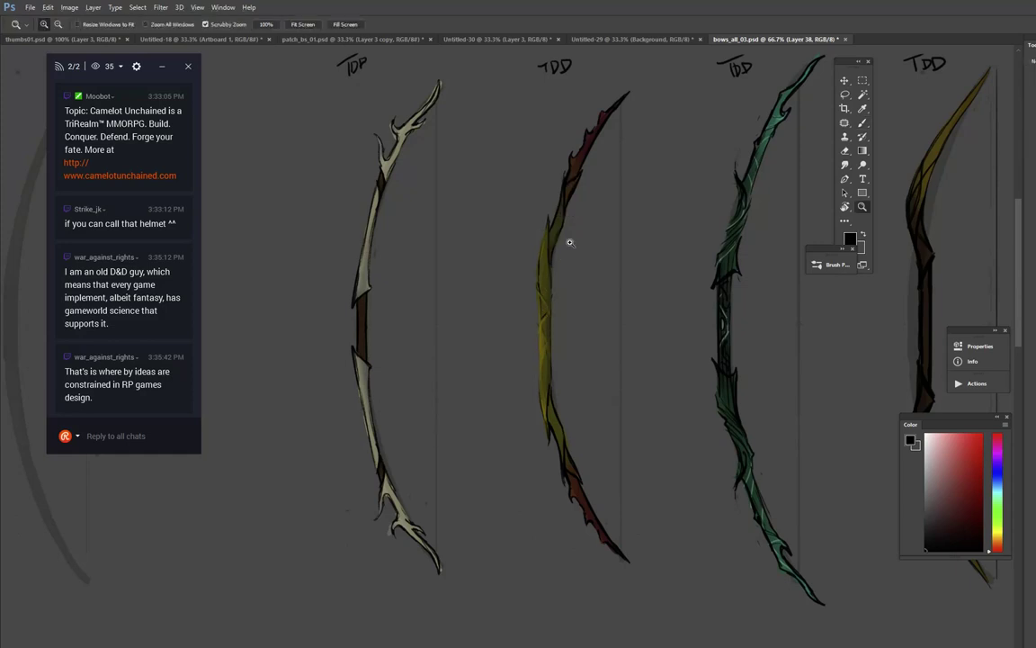
key(e)
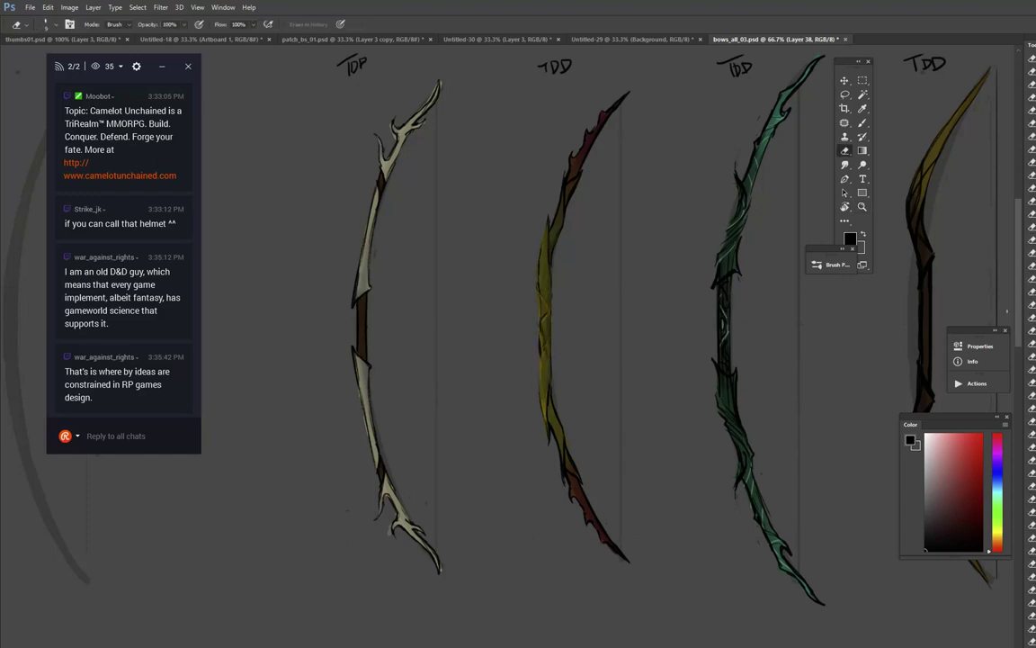
right_click(823, 301)
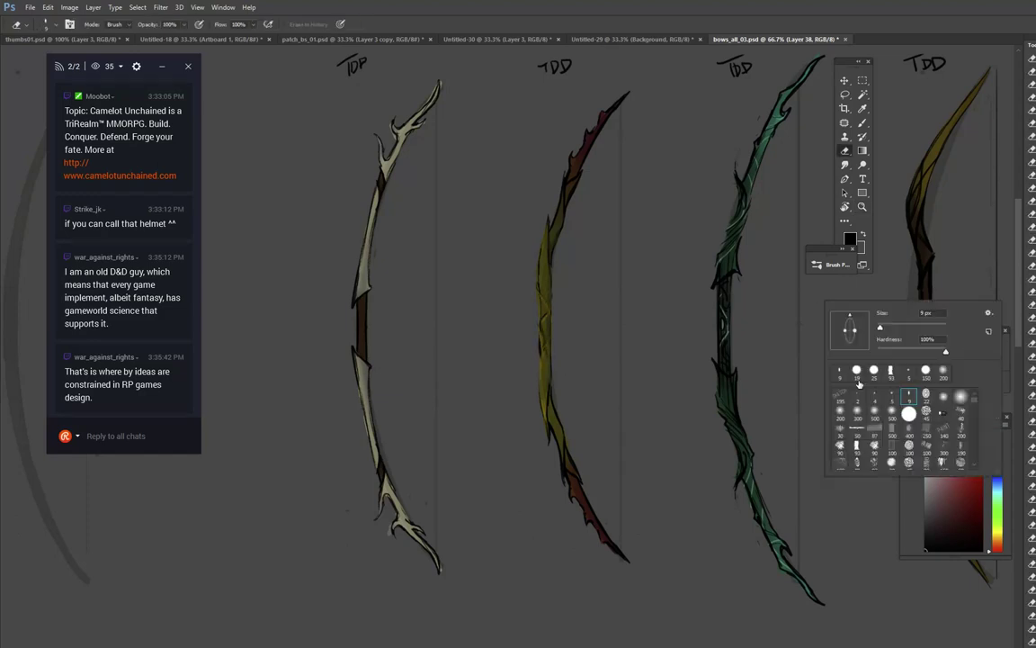
click(859, 413)
drag(542, 288, 547, 309)
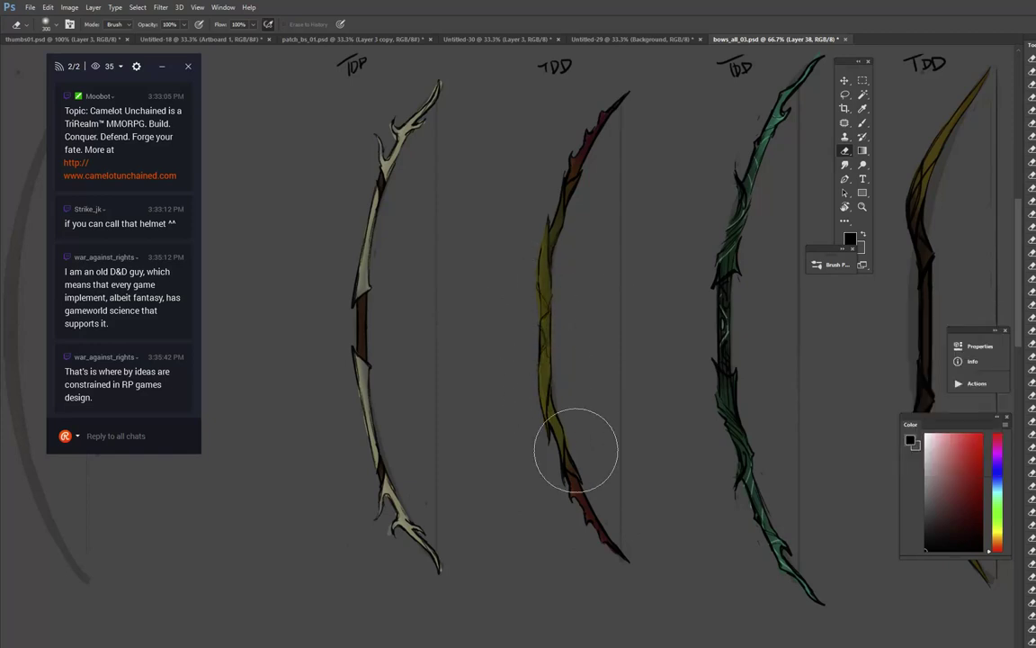
Step: Paint fine grain lines at the grip end of the ivory bow's upper limb with a small brush and sampled tones
key(b)
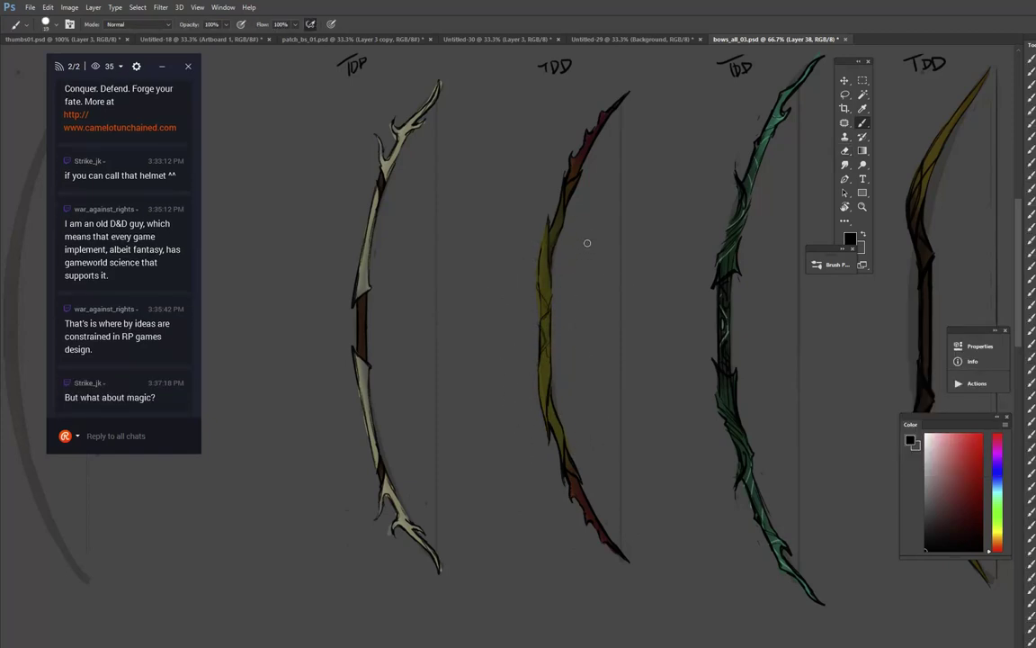
right_click(703, 217)
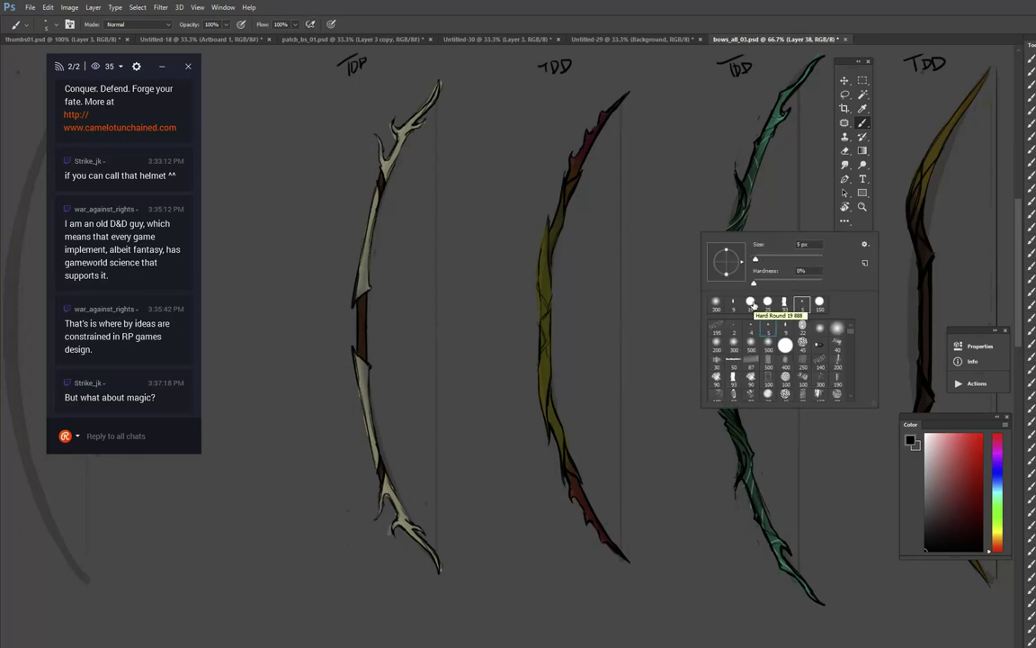
click(637, 230)
drag(676, 159, 652, 262)
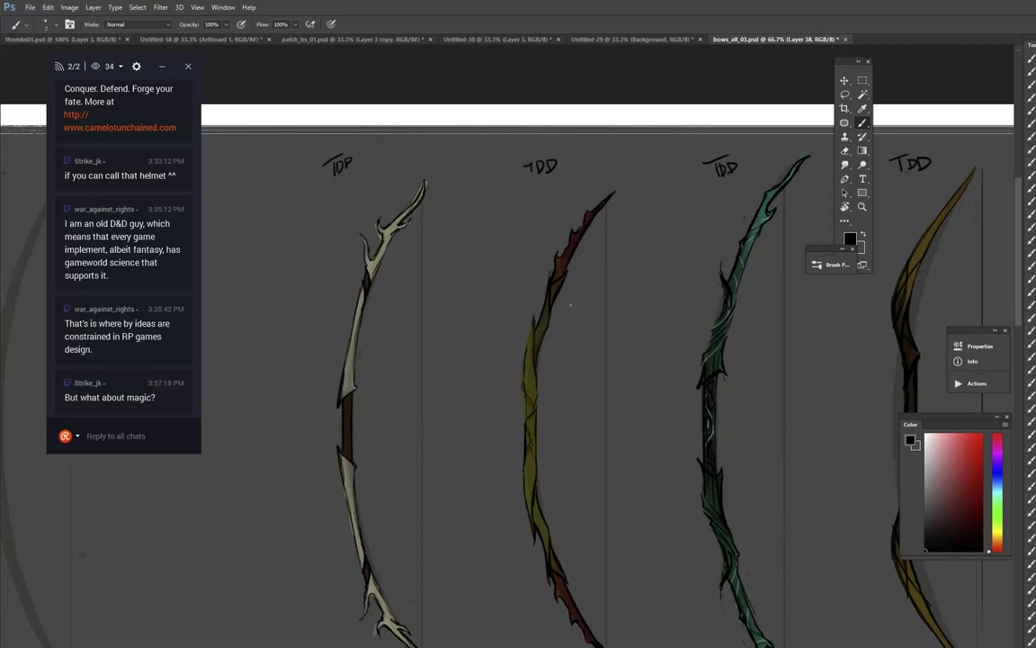
drag(581, 225, 720, 231)
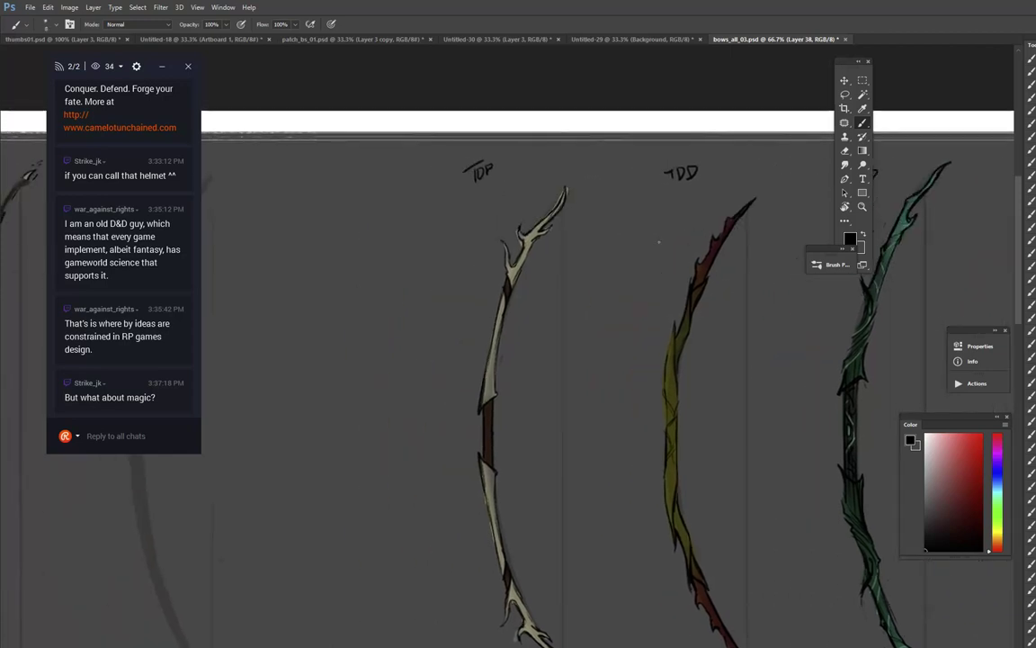
alt+click(501, 309)
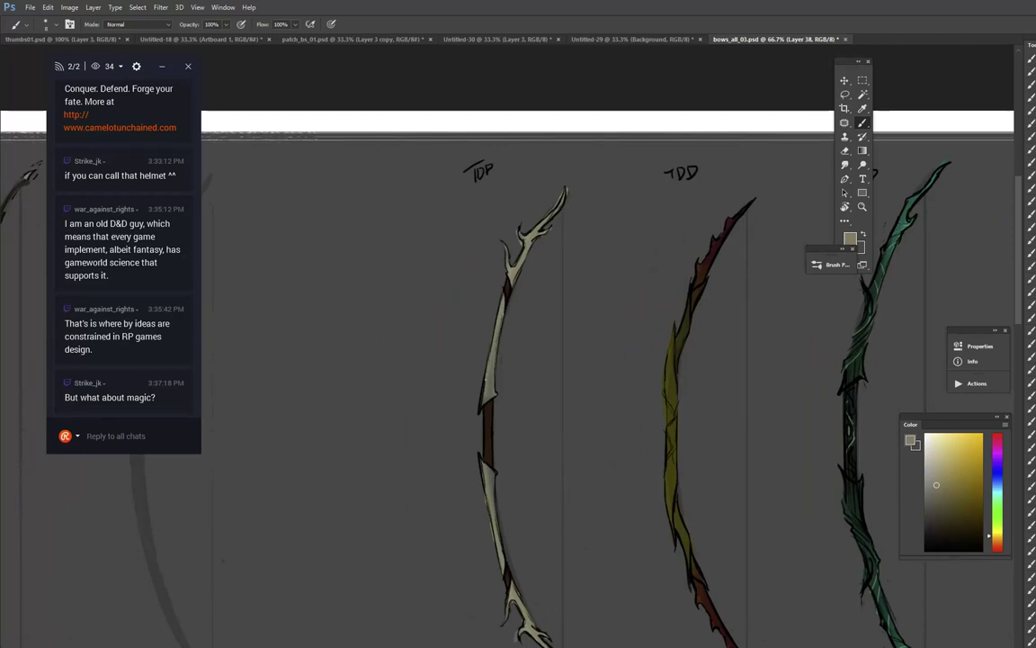
drag(594, 511, 647, 354)
drag(616, 193, 611, 302)
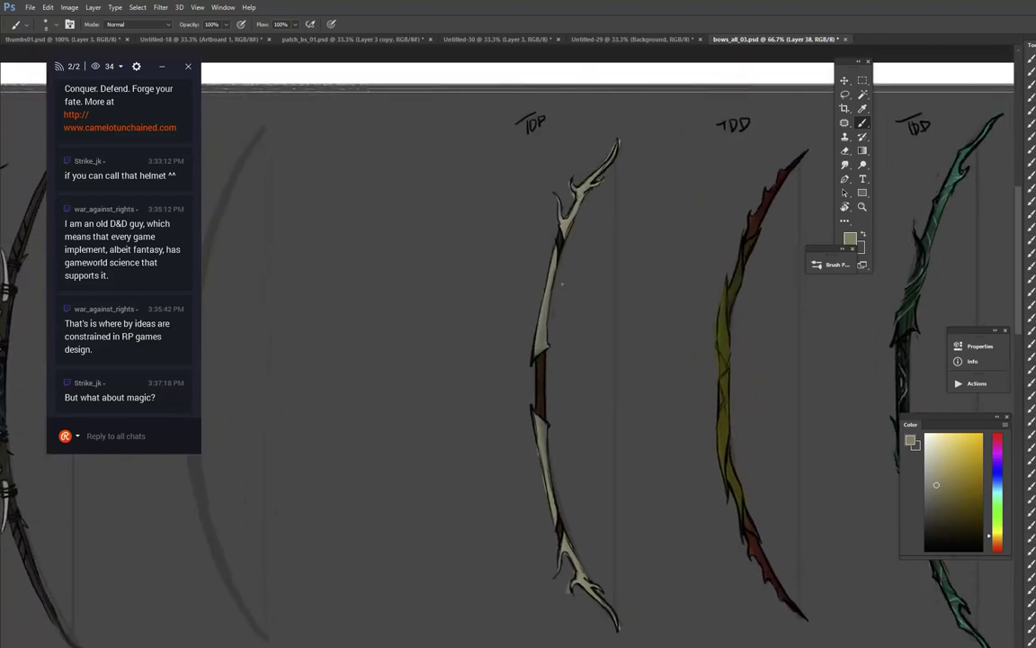
alt+click(537, 365)
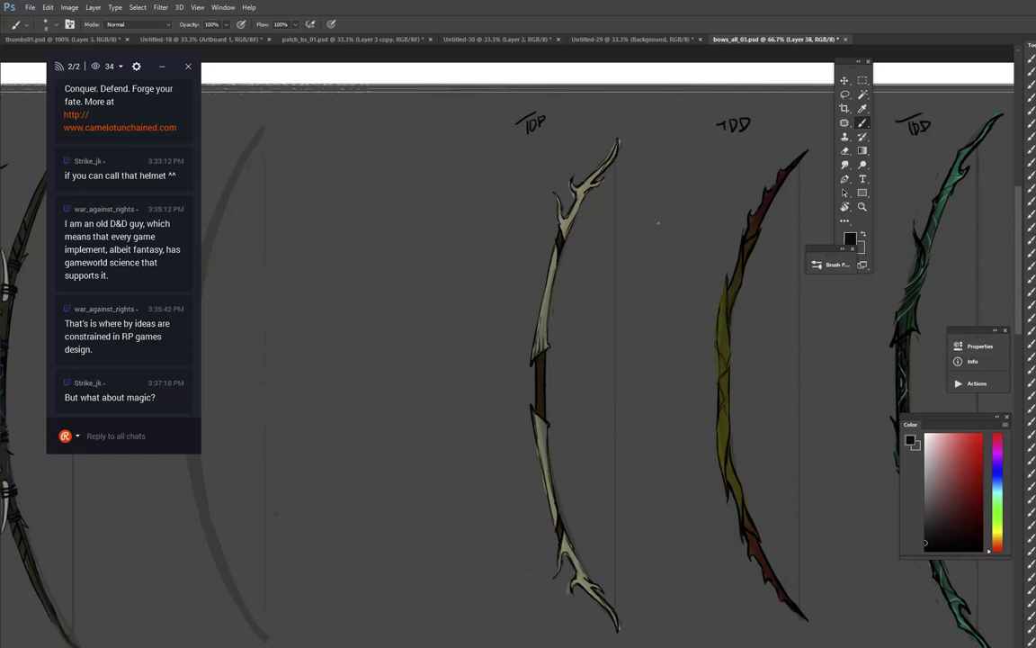
Step: Tint the grip end of the ivory bow's upper limb yellow-green with the 25 px brush and sampled tones
click(1032, 266)
click(998, 526)
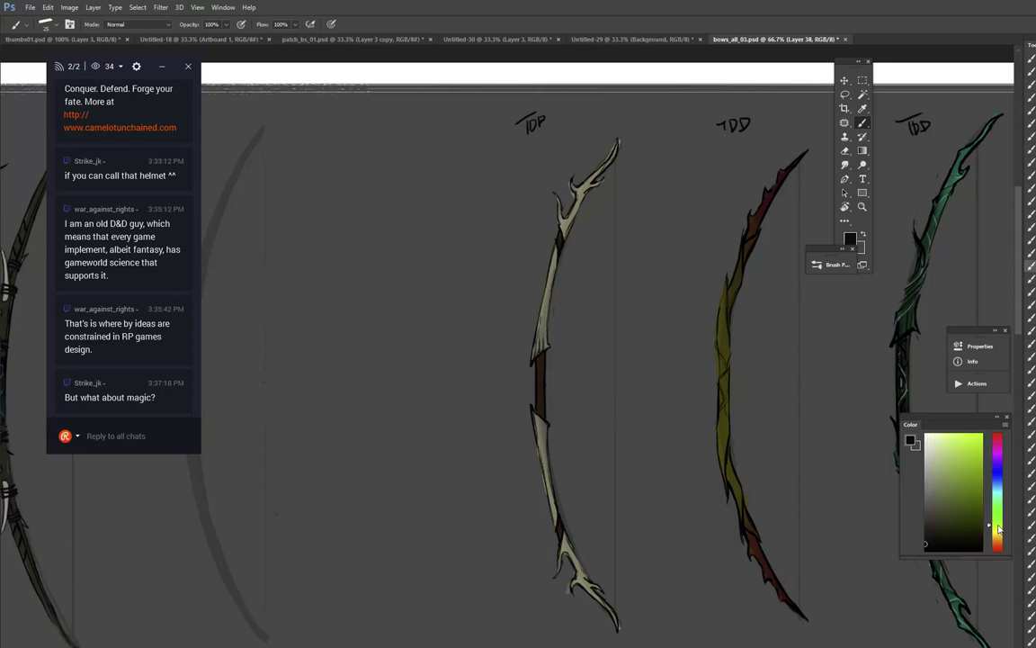
click(967, 507)
click(955, 486)
drag(534, 355, 539, 318)
alt+click(536, 362)
drag(537, 362, 535, 348)
alt+click(534, 354)
click(963, 484)
Step: Draw fine black lines over the green grip end of the ivory bow's upper limb with a 5 px brush
click(819, 263)
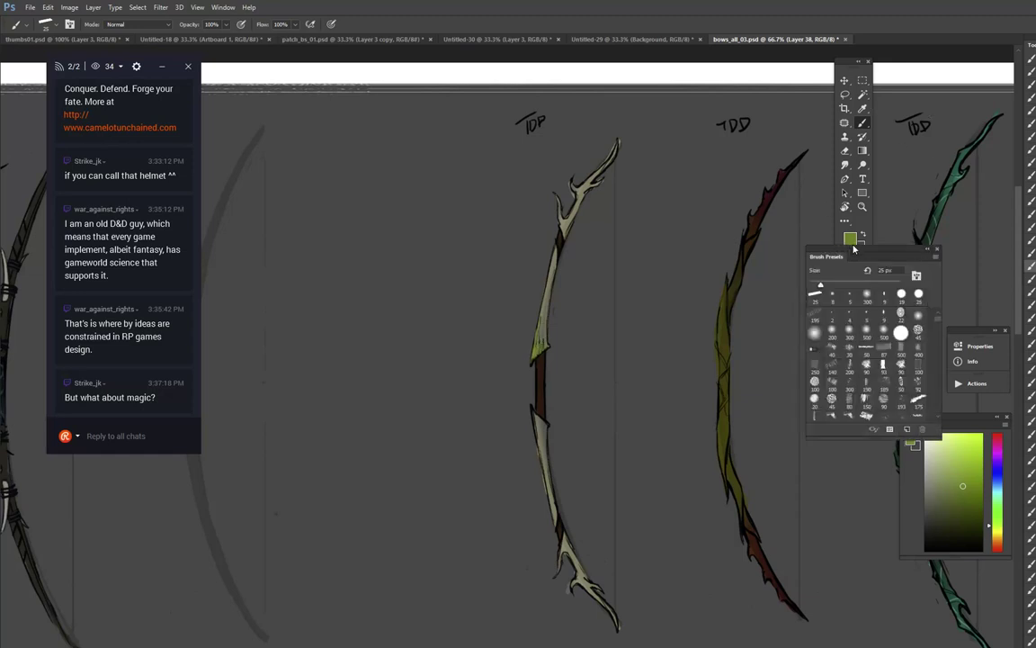
drag(814, 253, 764, 180)
click(741, 222)
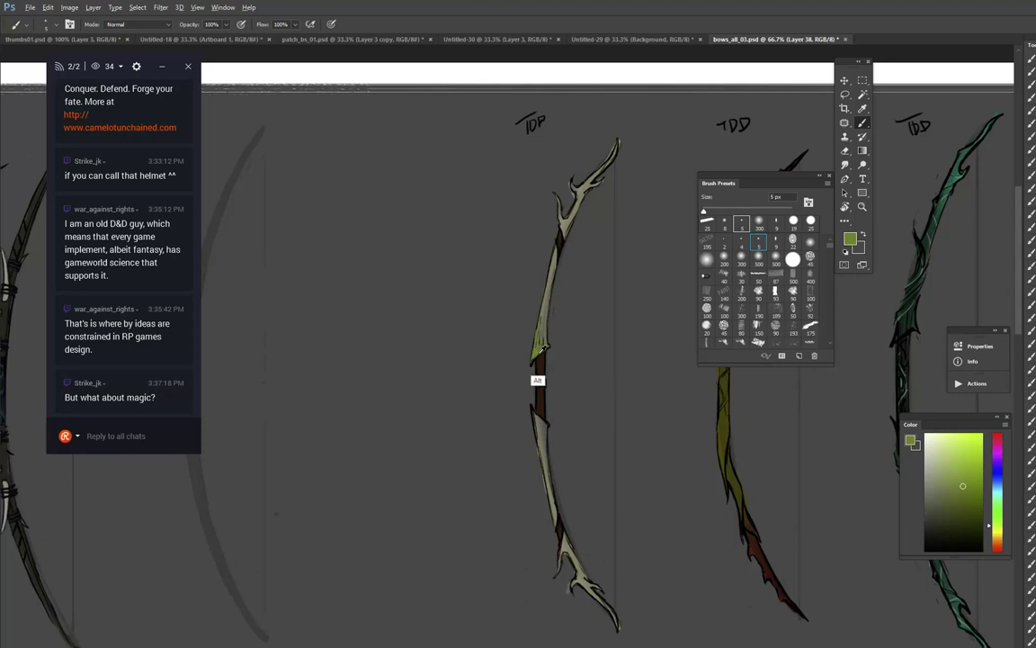
key(d)
drag(536, 342, 533, 360)
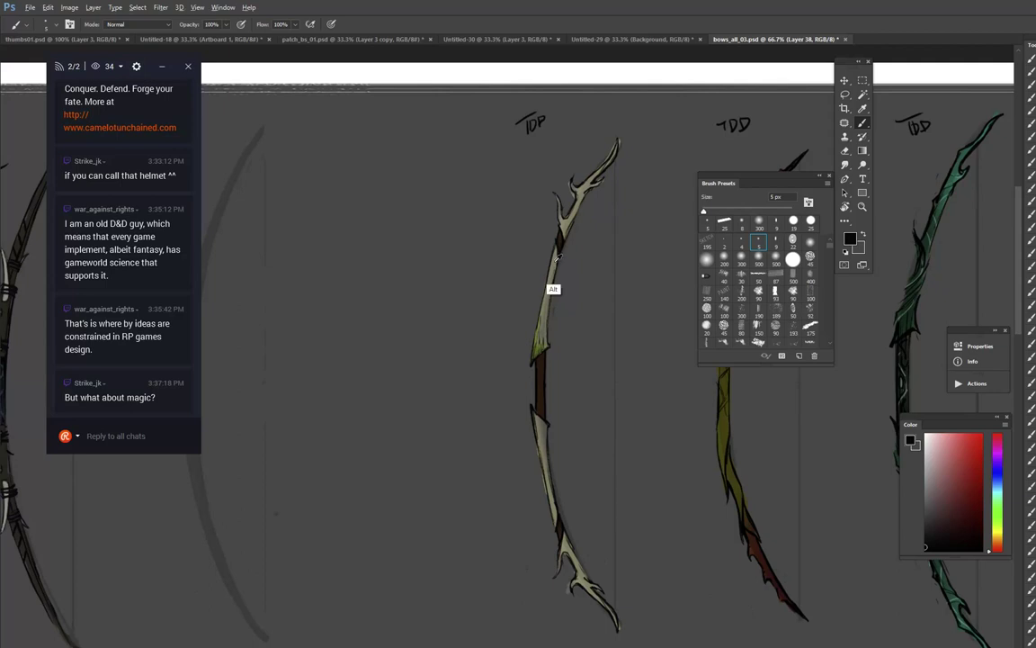
Step: Touch up the antler prongs at the ivory bow's upper tip with a 14 px brush and sampled grey and ivory tones
alt+click(547, 297)
drag(647, 167, 629, 255)
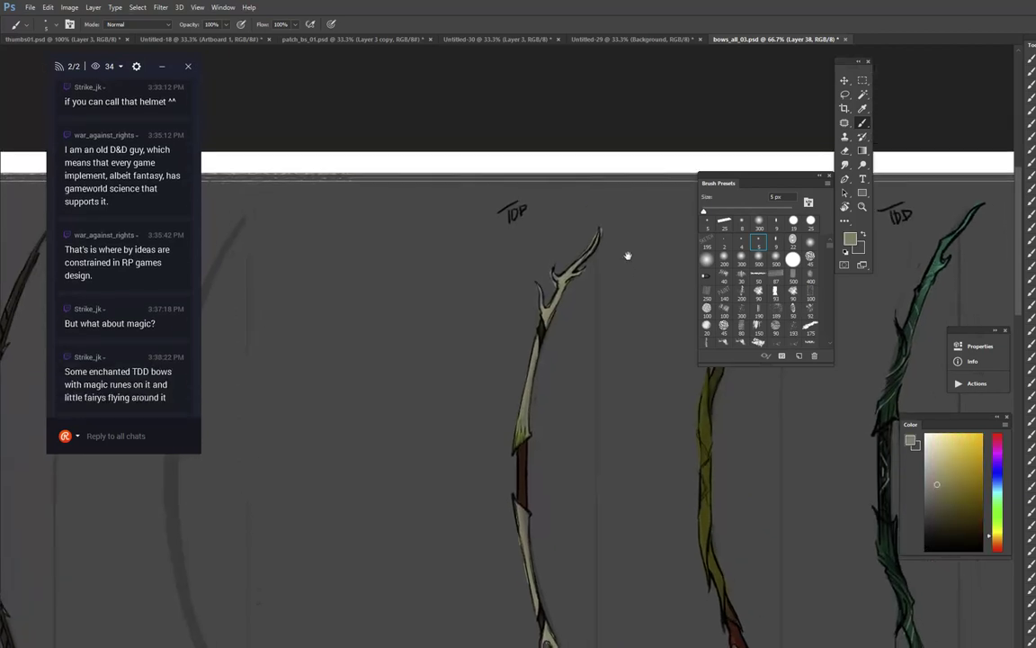
drag(705, 211, 709, 214)
alt+click(540, 299)
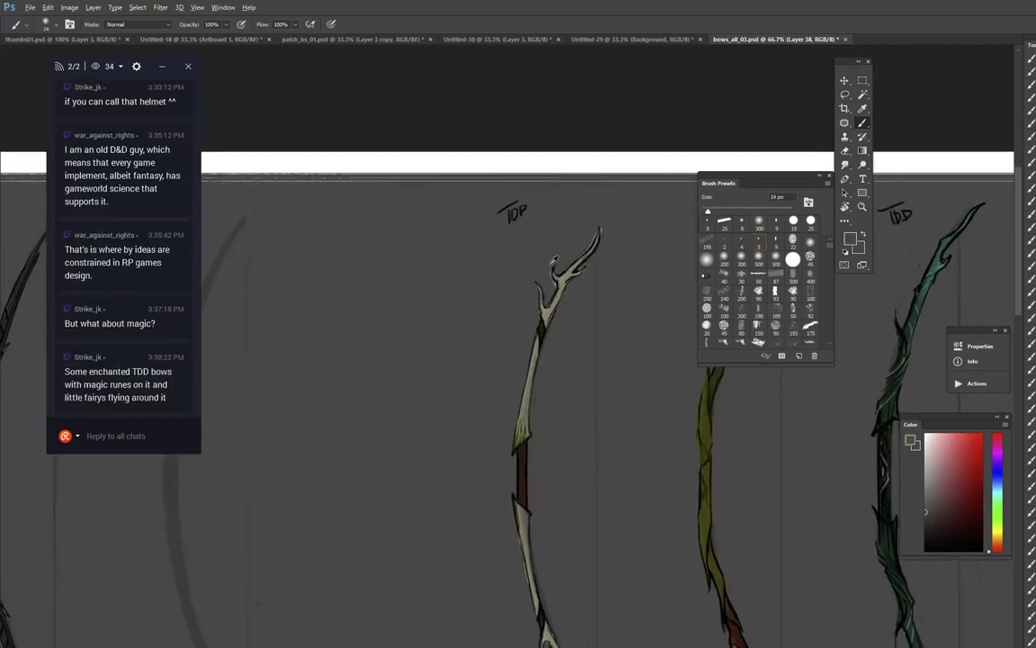
alt+click(560, 300)
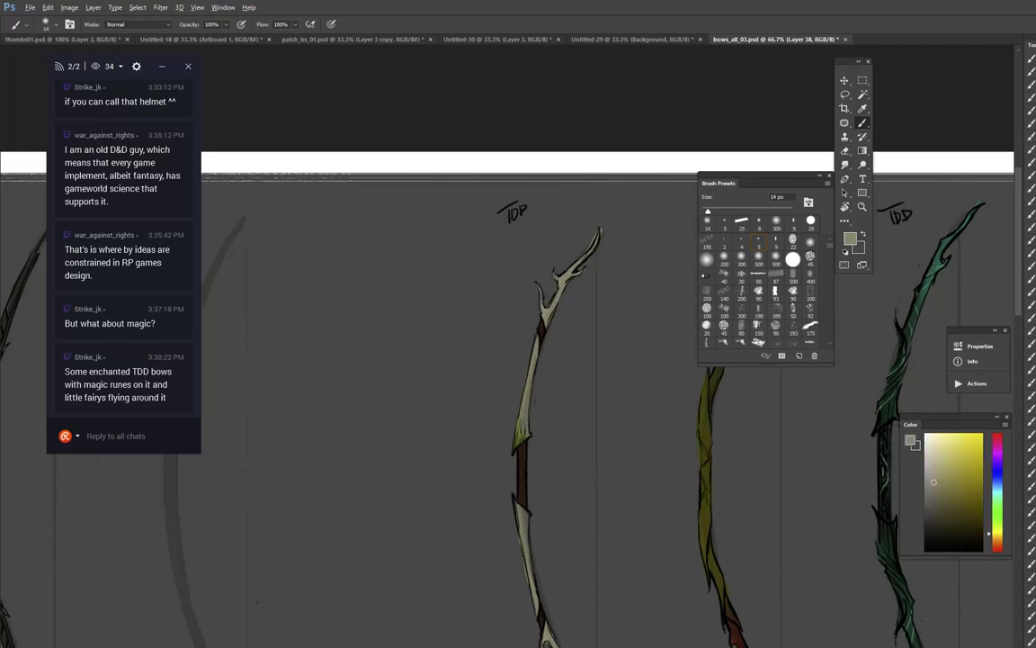
Step: Paint dark carved swirls and edges on the ivory bow's brown grip with sampled tones
scroll(517, 291, down, 2)
alt+click(529, 347)
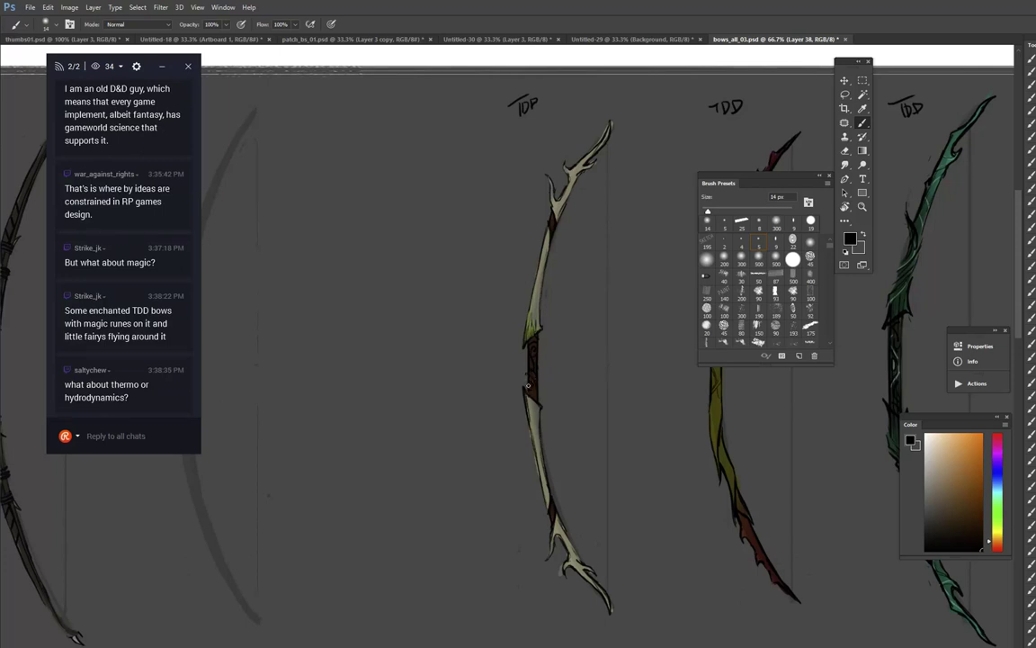
alt+click(524, 367)
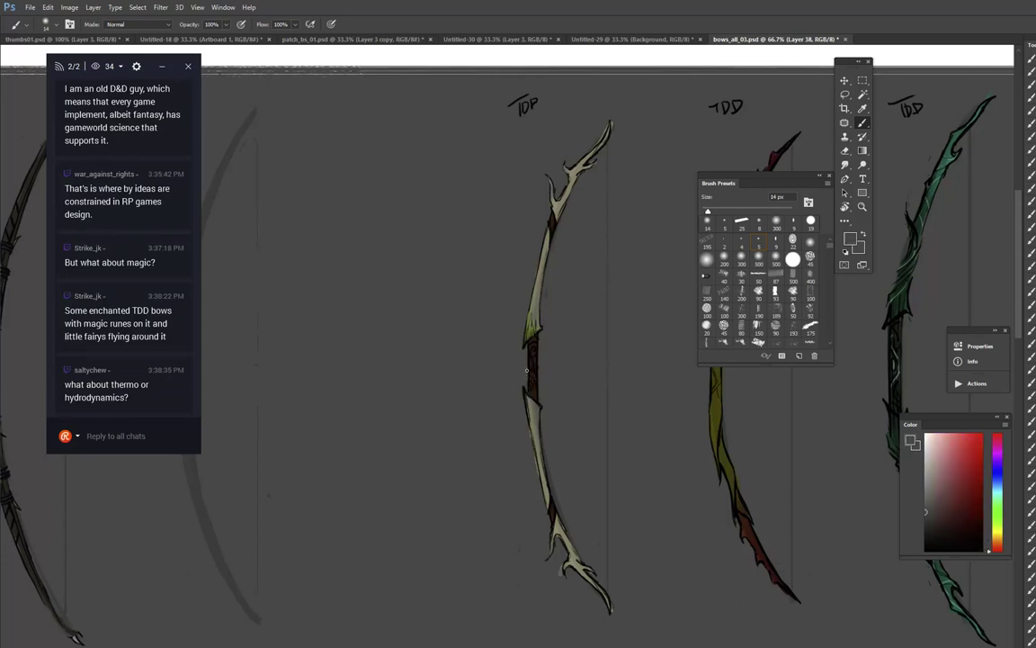
alt+click(531, 385)
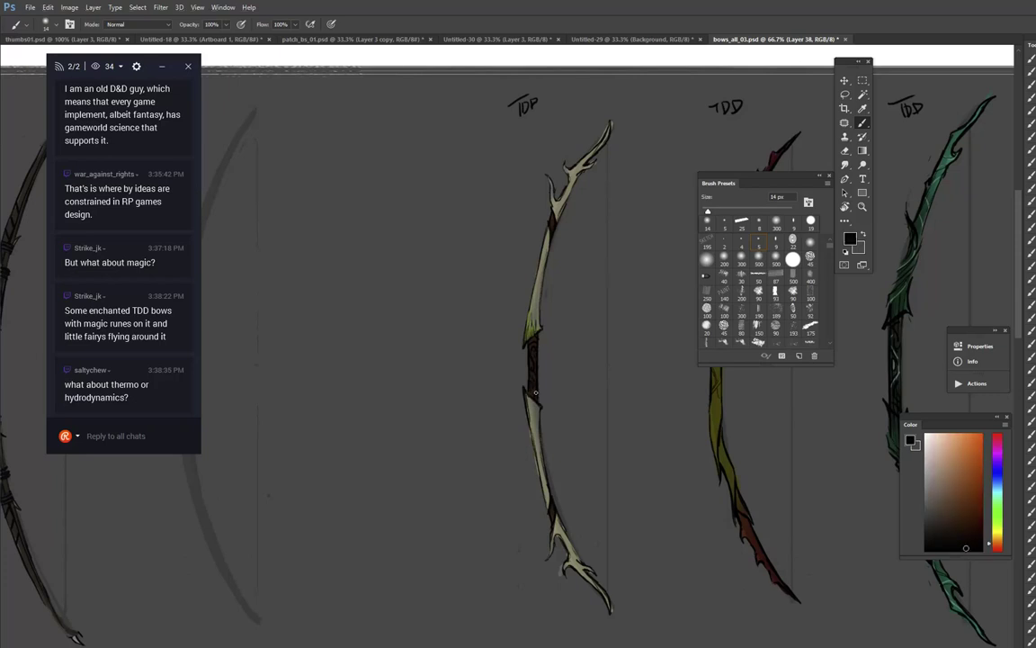
Step: Lighten the shaft of the ivory bow's upper limb with a paler version of its sampled ivory tone
drag(561, 292, 550, 358)
alt+click(523, 380)
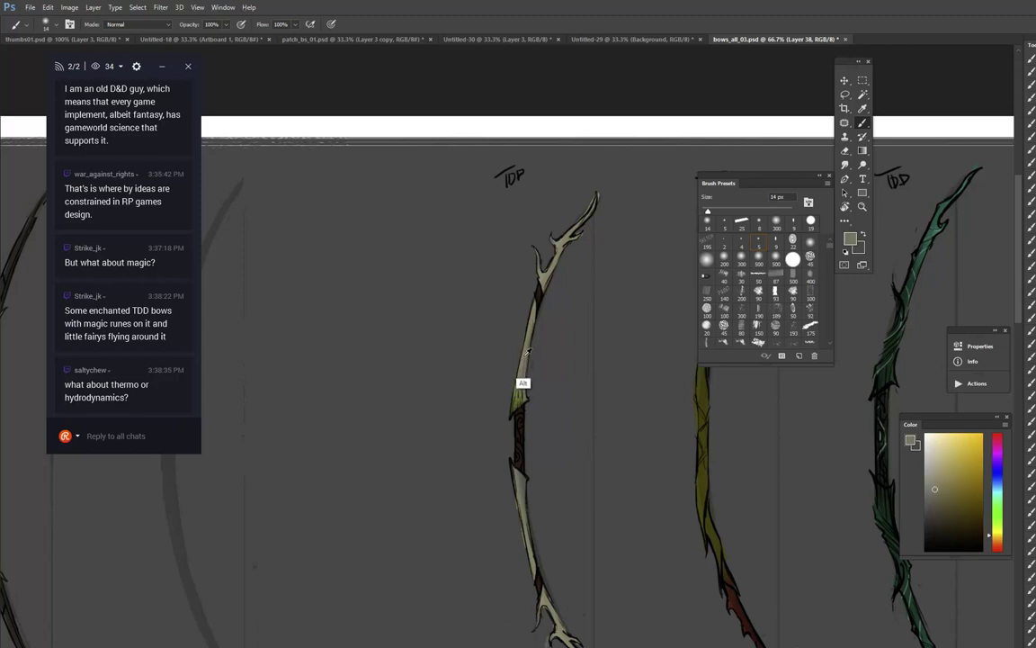
click(934, 469)
drag(531, 309, 523, 354)
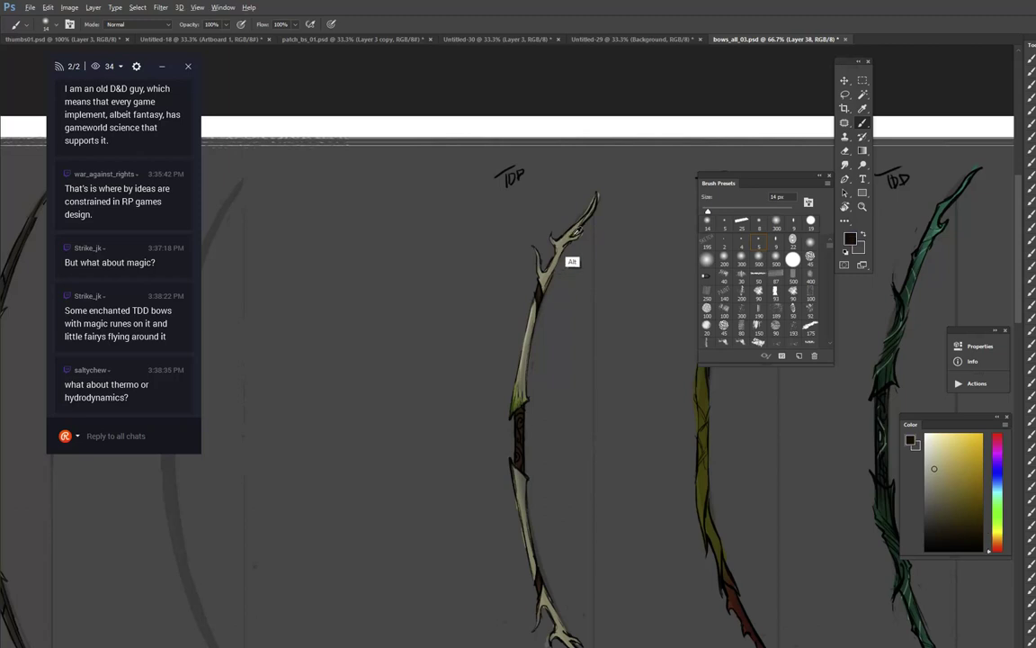
Step: Shade the ivory bow's upper antler prongs with black and sampled grey-beige, adding pale ivory highlights near the tip
key(d)
drag(563, 251, 543, 291)
alt+click(553, 261)
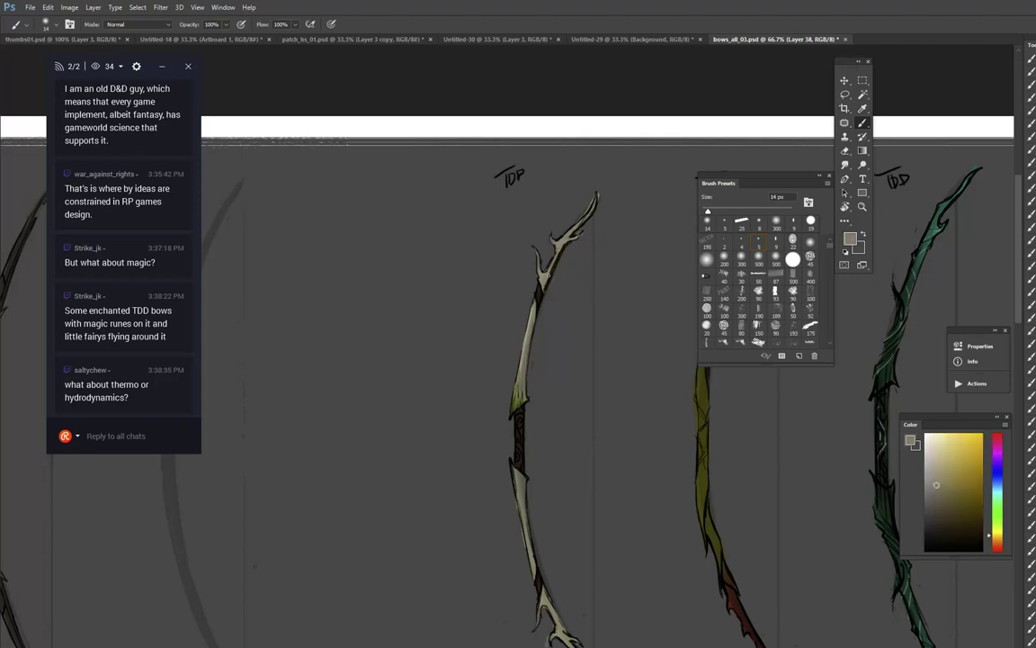
drag(563, 248, 545, 282)
alt+click(526, 349)
click(933, 464)
drag(570, 231, 584, 219)
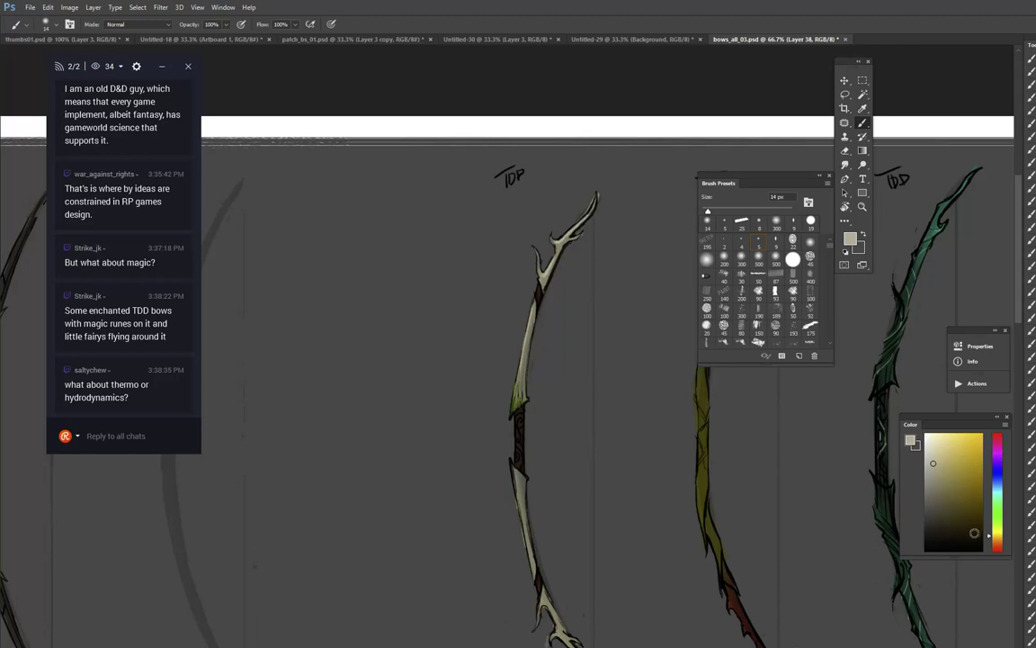
Step: Add brighter green accents to the grip end of the ivory bow's upper limb and blend them with sampled olive tones
click(996, 520)
click(981, 467)
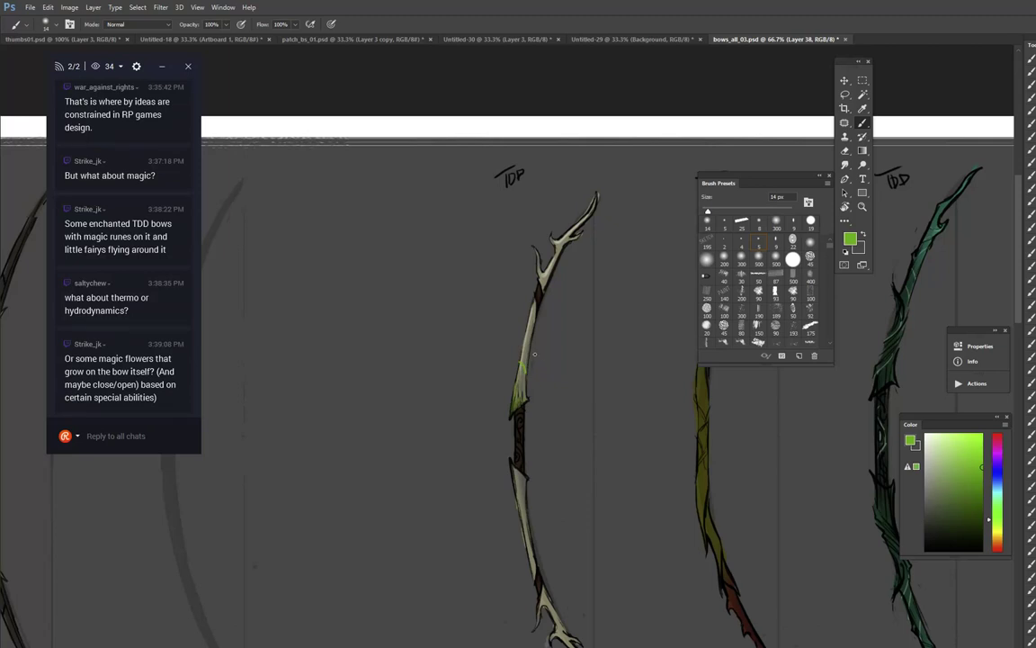
alt+click(515, 410)
drag(520, 394, 516, 406)
alt+click(515, 396)
alt+click(514, 403)
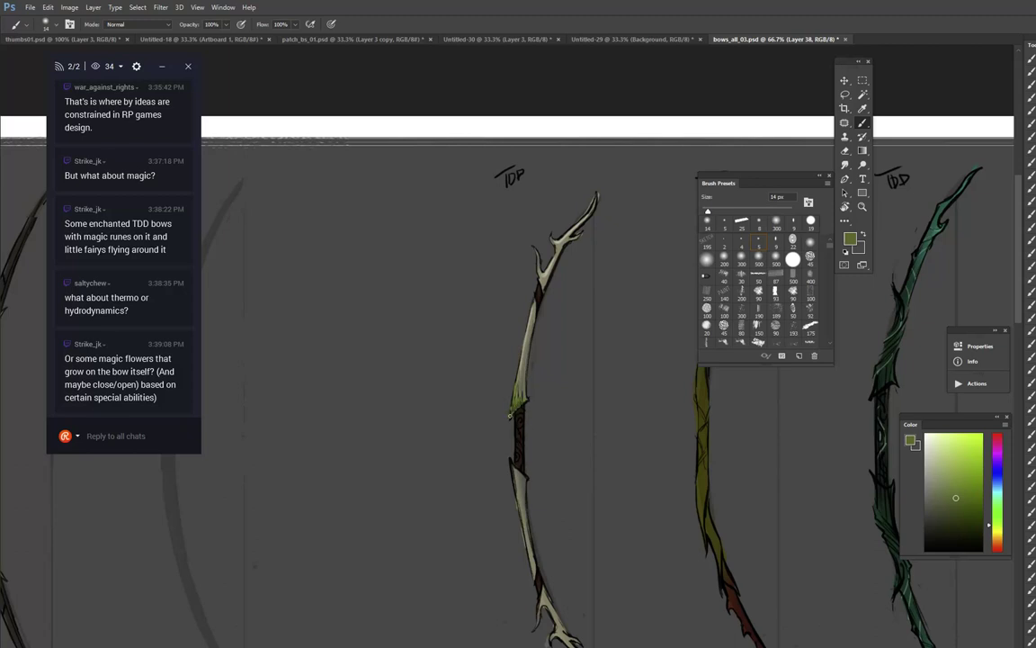
Step: Refine the brown joint between the ivory bow's upper shaft and antler prongs with sampled brown and ivory tones
alt+click(539, 296)
drag(540, 291, 537, 305)
alt+click(537, 311)
alt+click(536, 314)
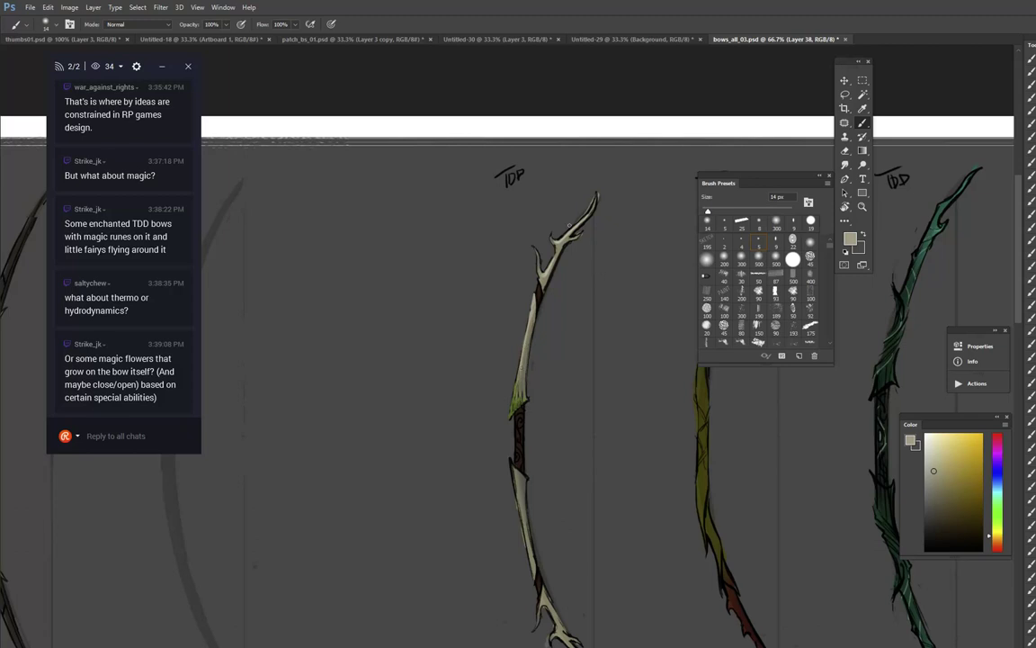
Step: Paint green swirls over the ivory bow's grip with greens sampled from the green bow and dark tones from the grip
alt+click(518, 420)
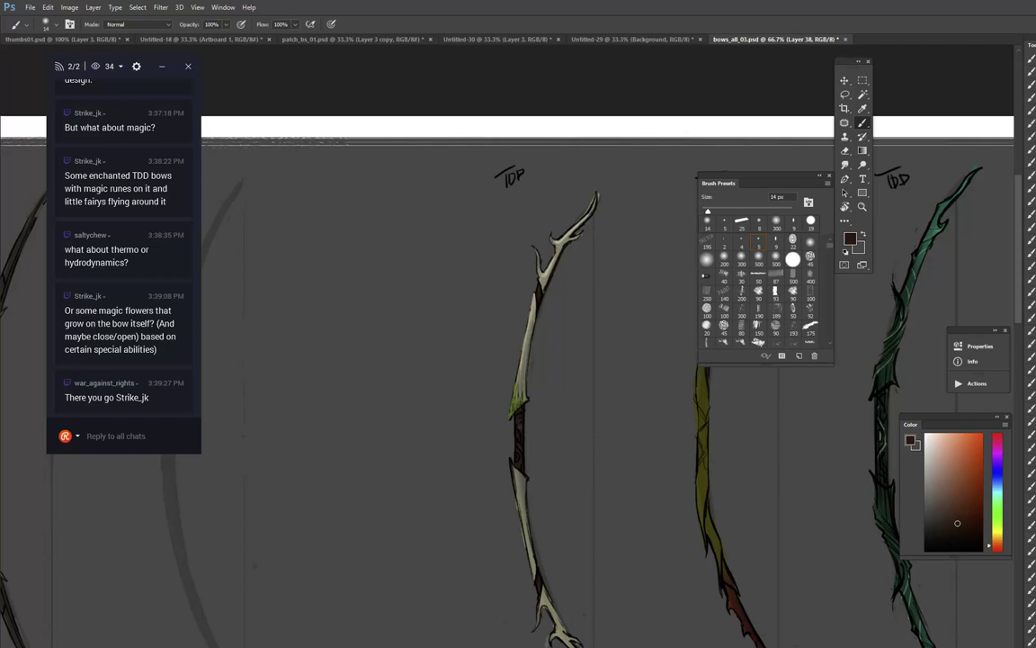
alt+click(523, 420)
alt+click(519, 454)
alt+click(894, 464)
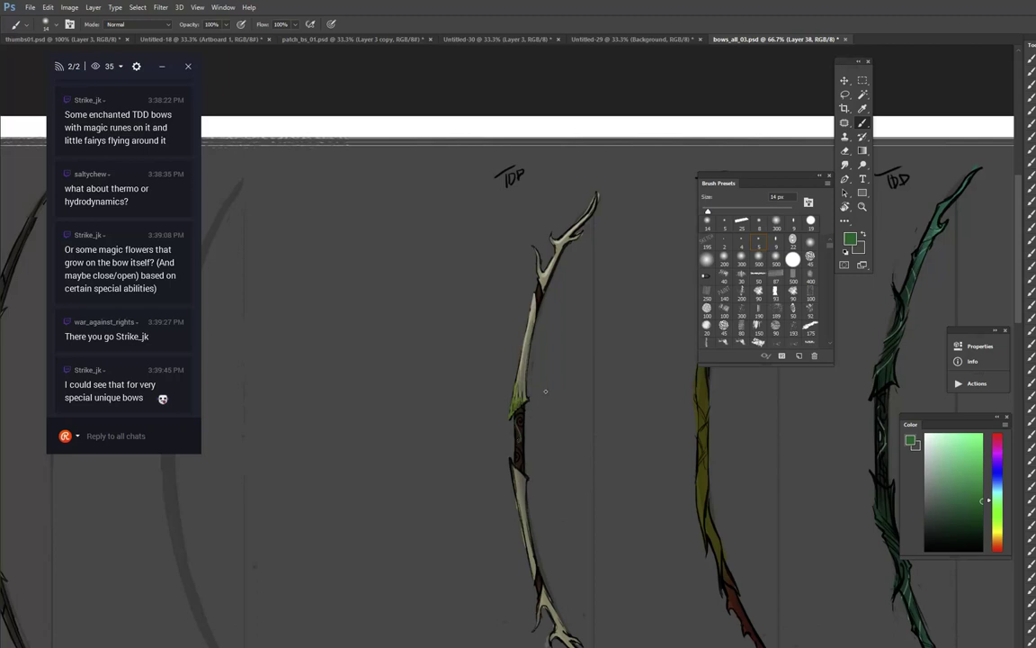
key(ctrl+z)
drag(515, 418, 518, 431)
drag(520, 443, 524, 452)
alt+click(518, 418)
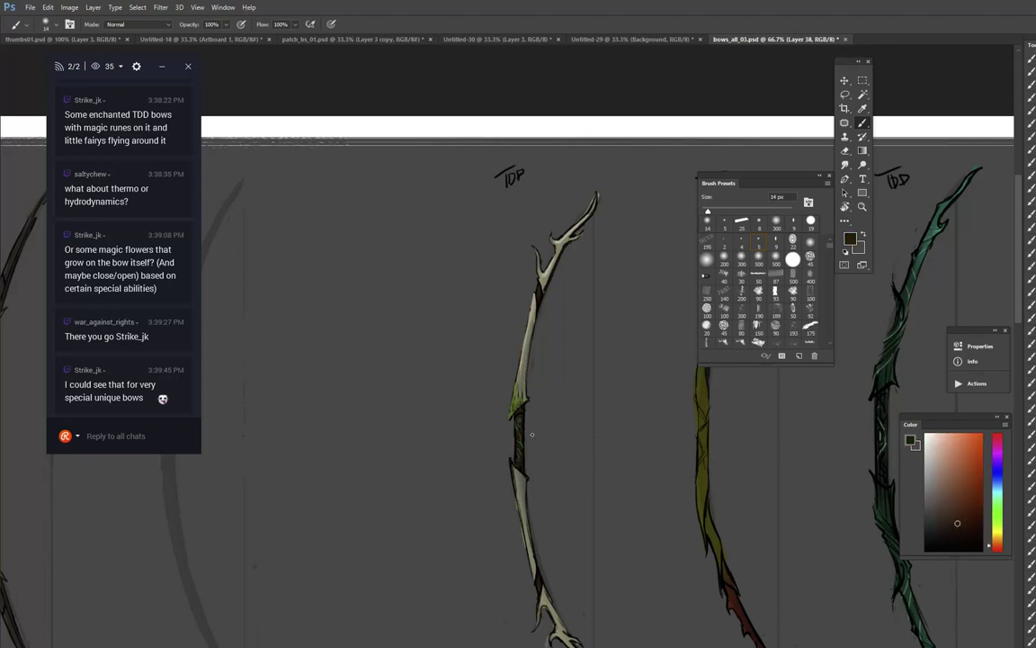
alt+click(887, 441)
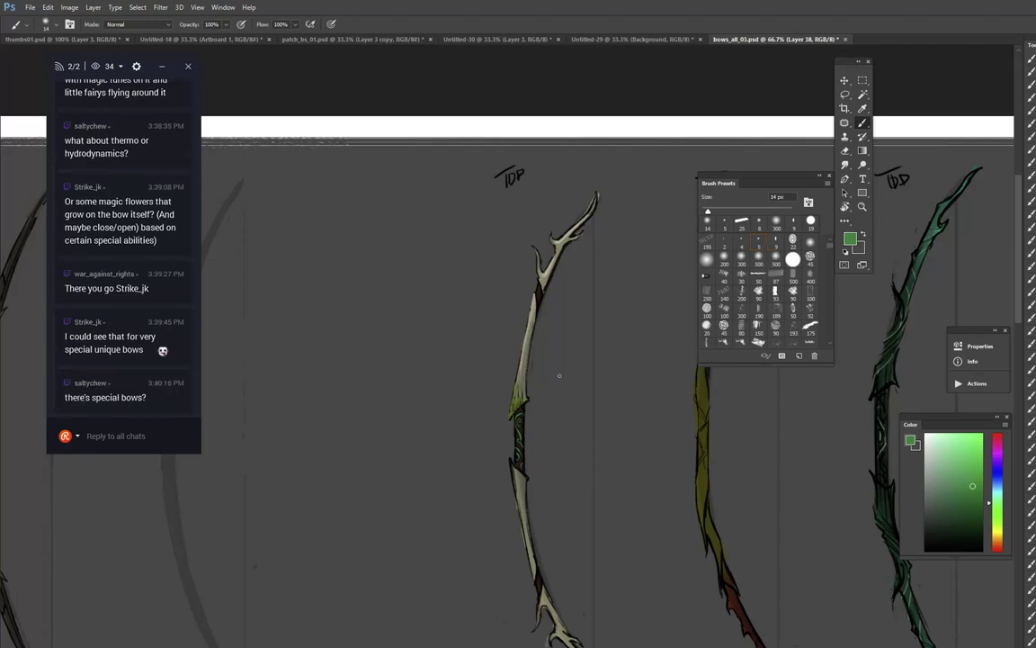
Step: Paint sampled ivory tones along the top of the ivory bow's upper shaft, just below the brown joint
drag(562, 401, 558, 432)
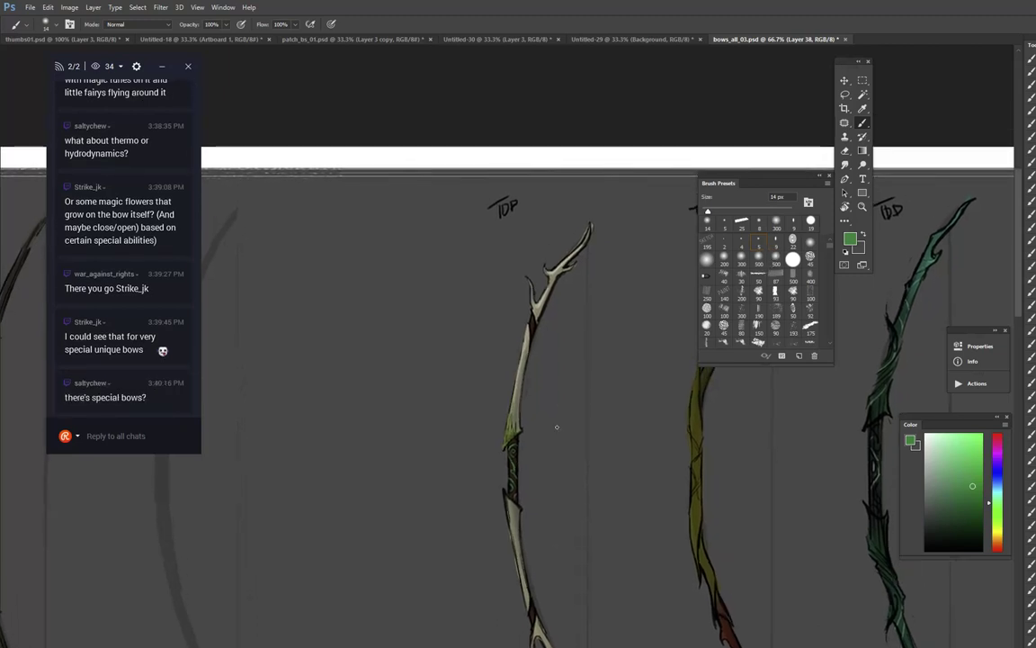
alt+click(525, 346)
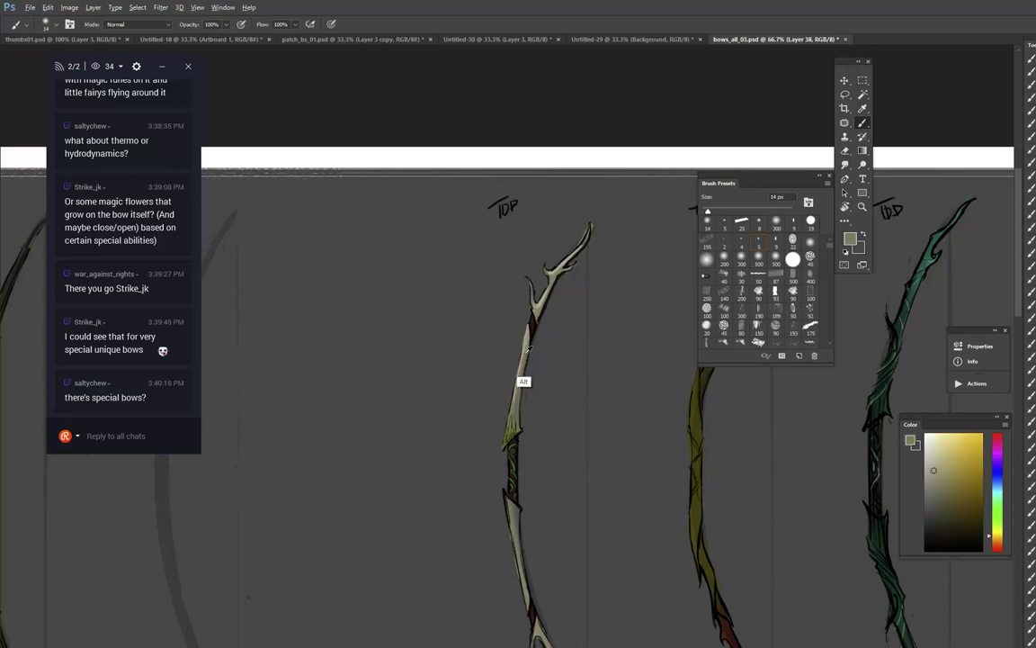
alt+click(526, 354)
alt+click(528, 326)
drag(528, 330, 523, 358)
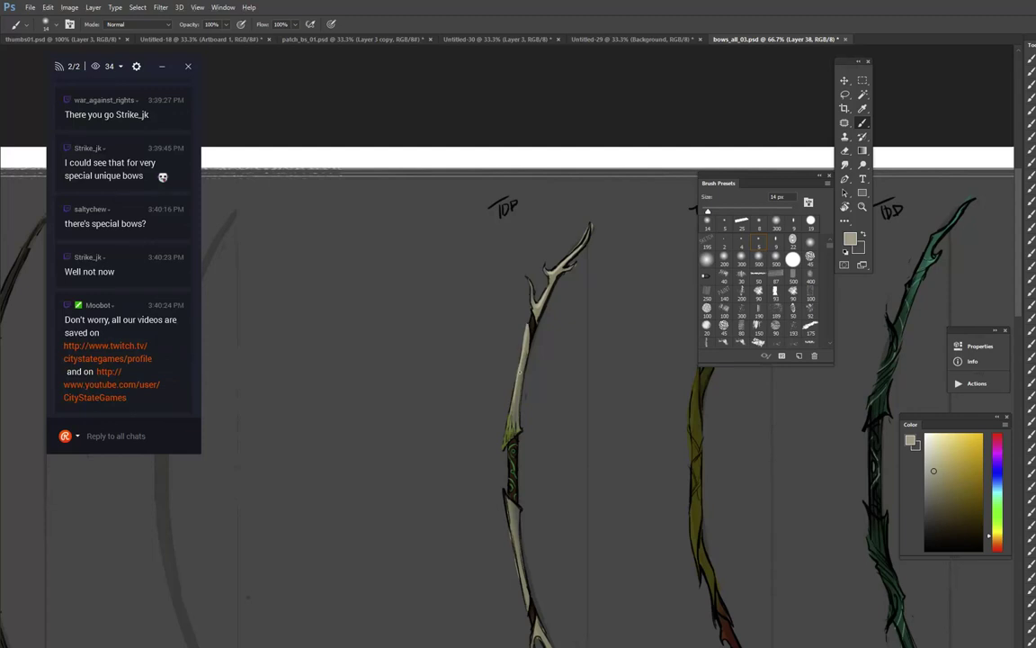
Step: Clean up the edges and brighten the forks of the ivory bow's upper antler prongs with sampled background grey and ivory
drag(513, 386, 504, 201)
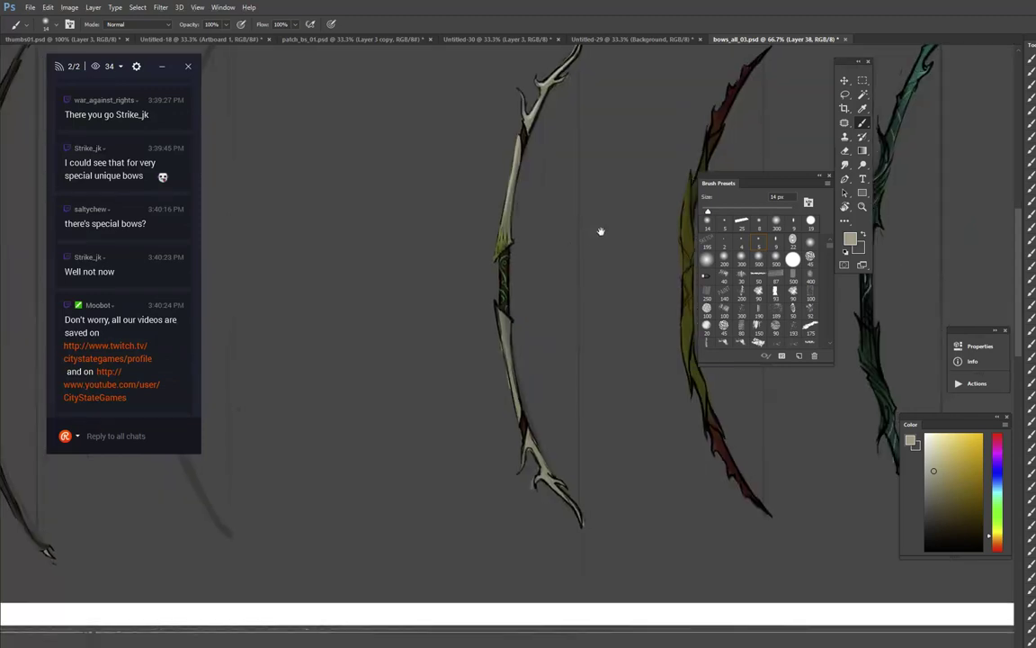
drag(615, 215, 633, 364)
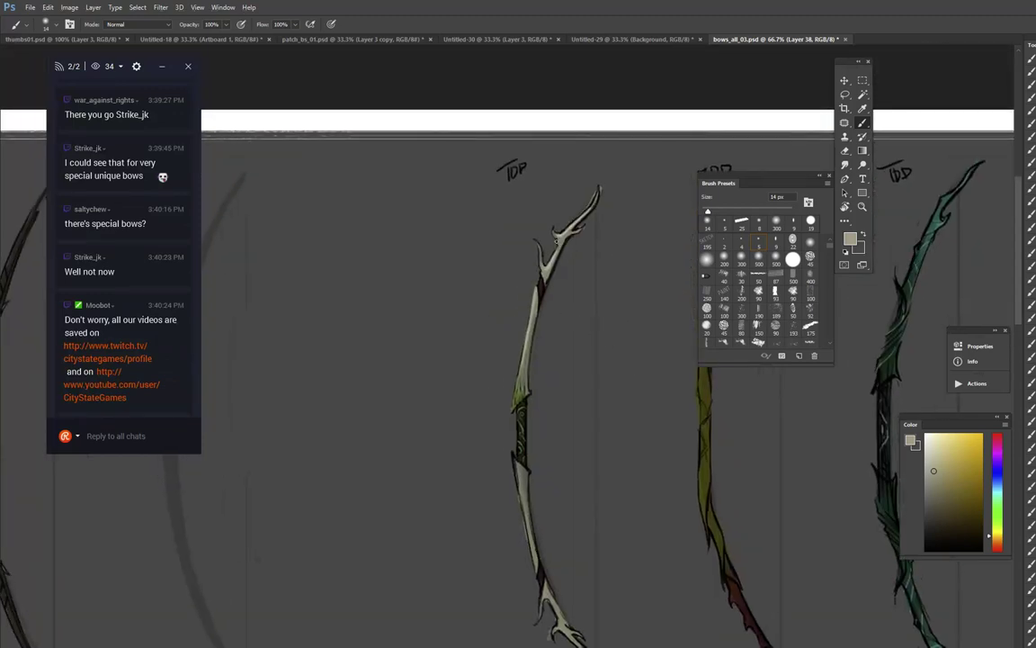
alt+click(551, 273)
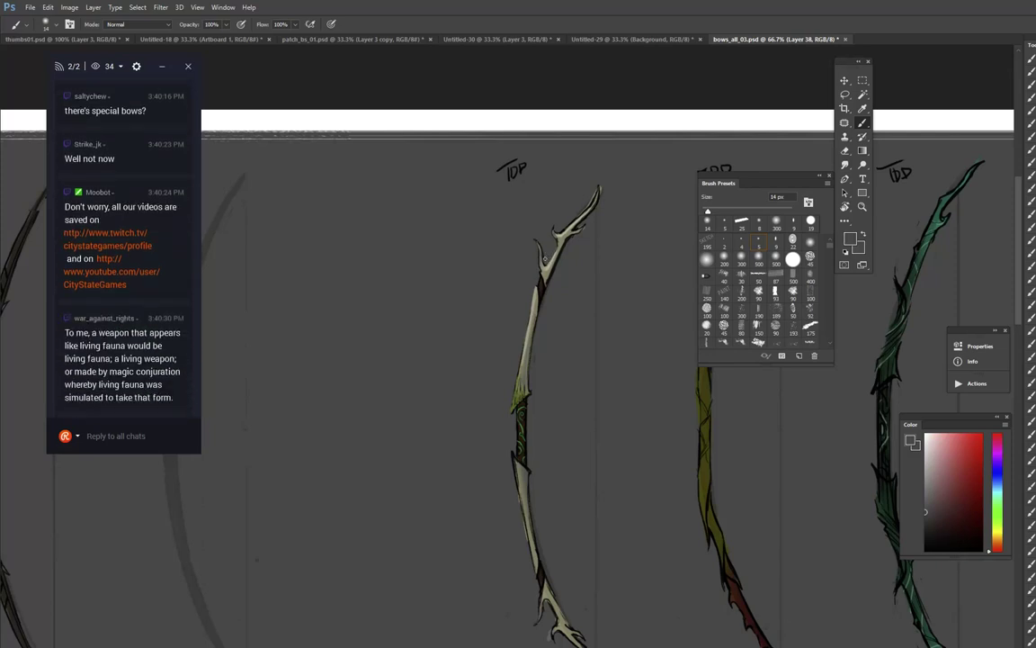
alt+click(542, 263)
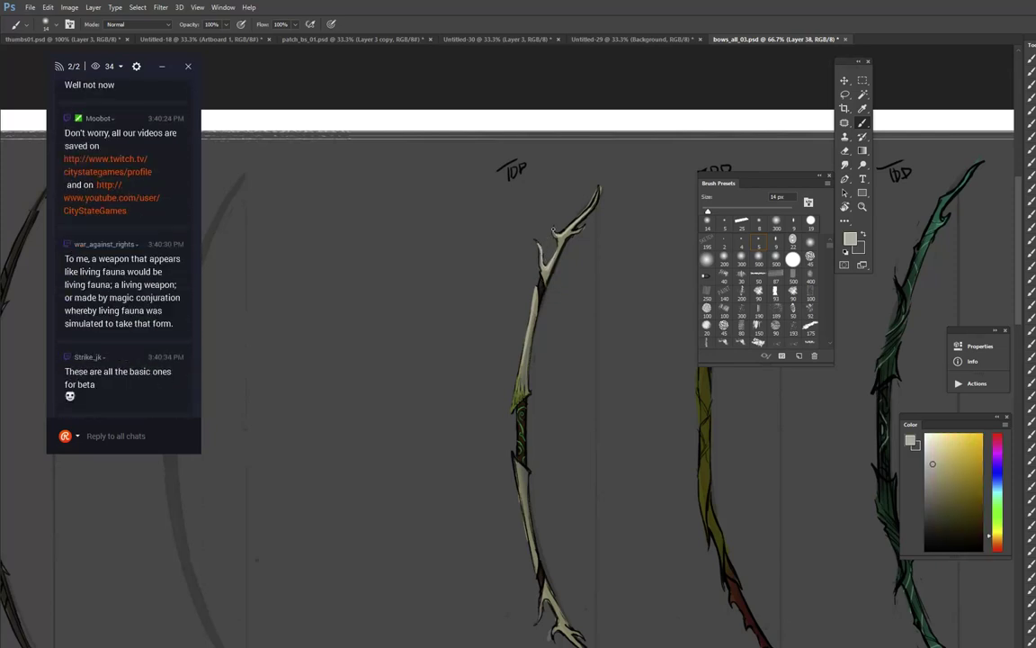
alt+click(566, 242)
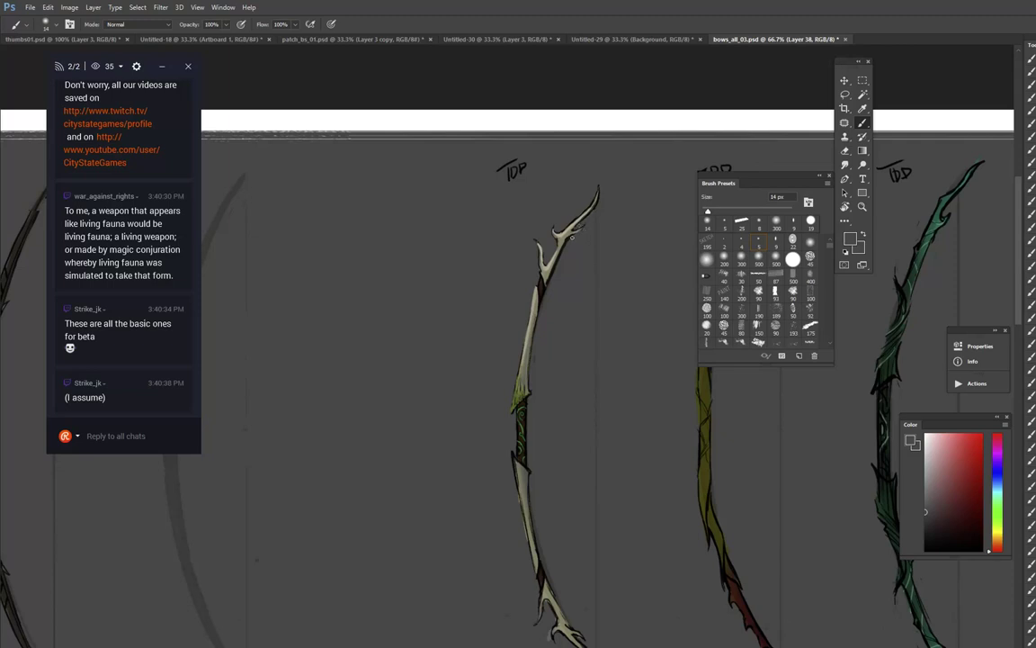
drag(563, 252, 552, 276)
alt+click(530, 336)
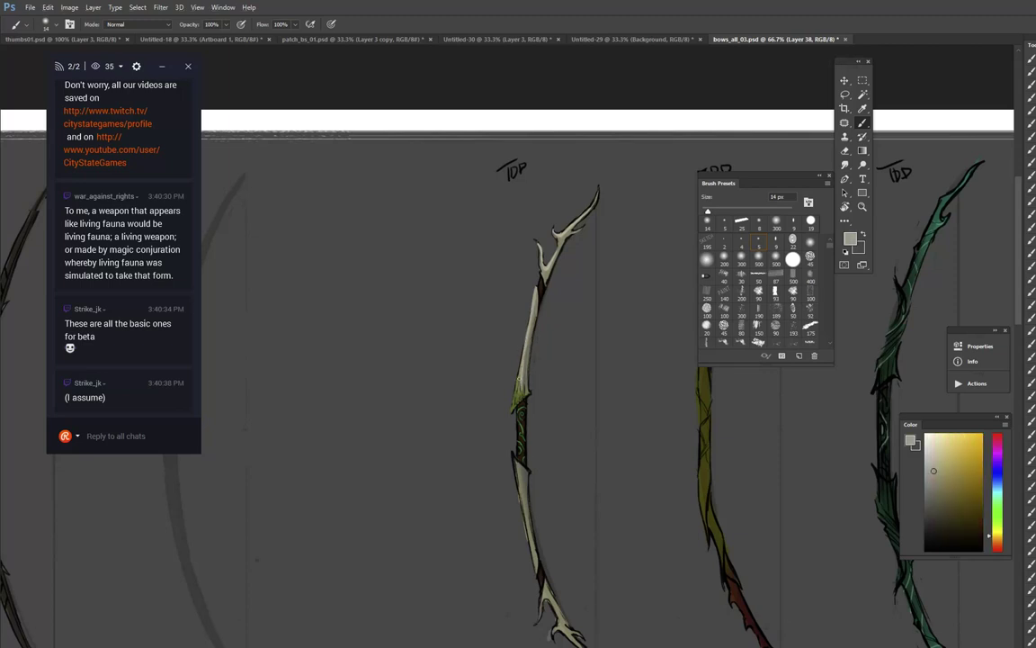
Step: Highlight the ivory edges beside the grip and redefine the upper shaft and its joint with sampled dark and ivory tones
drag(517, 389, 515, 396)
drag(513, 466, 516, 484)
alt+click(537, 325)
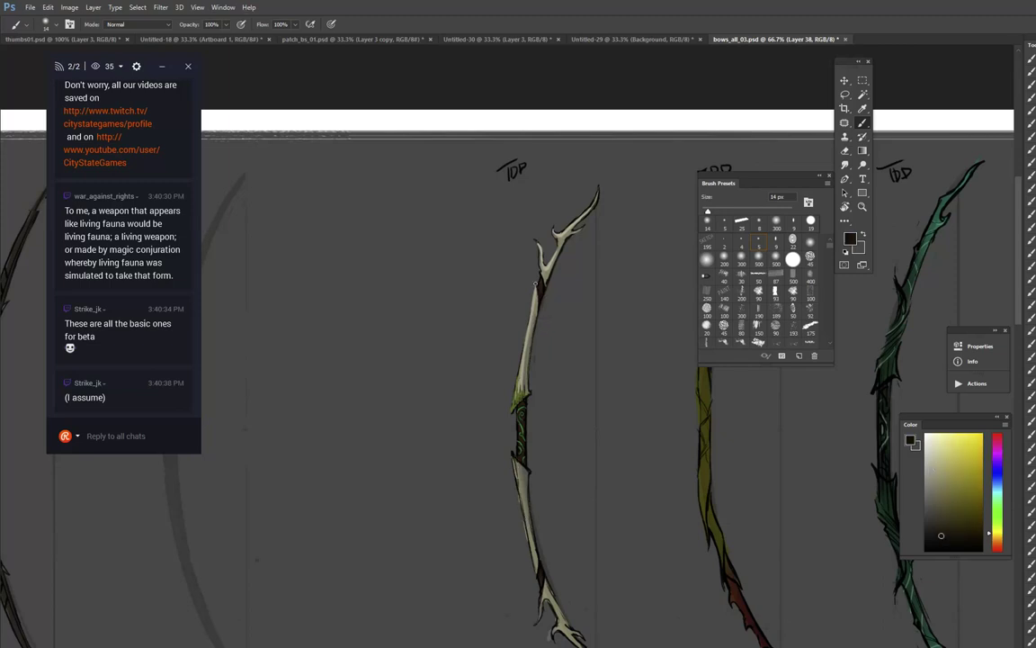
drag(535, 284, 533, 336)
alt+click(526, 375)
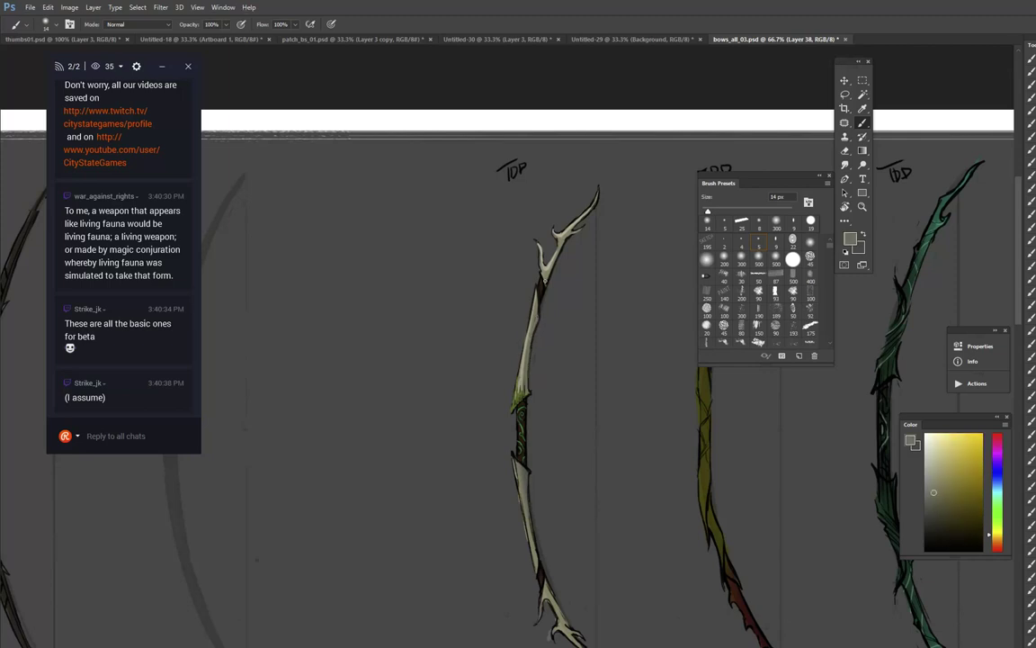
alt+click(546, 286)
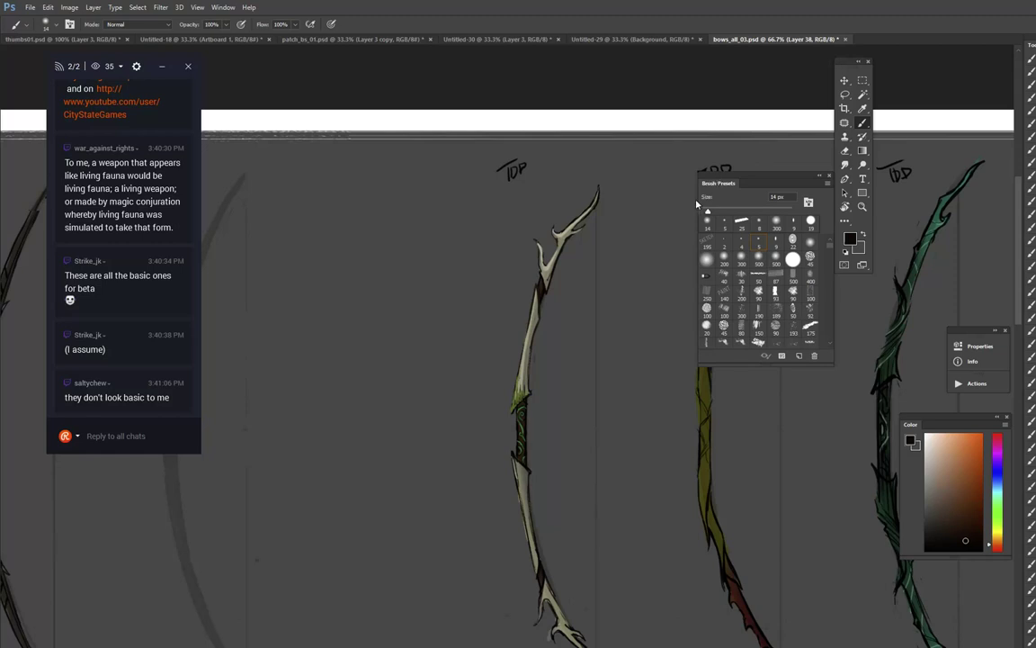
Step: Lasso the ivory bow's upper limb from the antler tip down to the green top of the grip
scroll(632, 234, down, 1)
key(l)
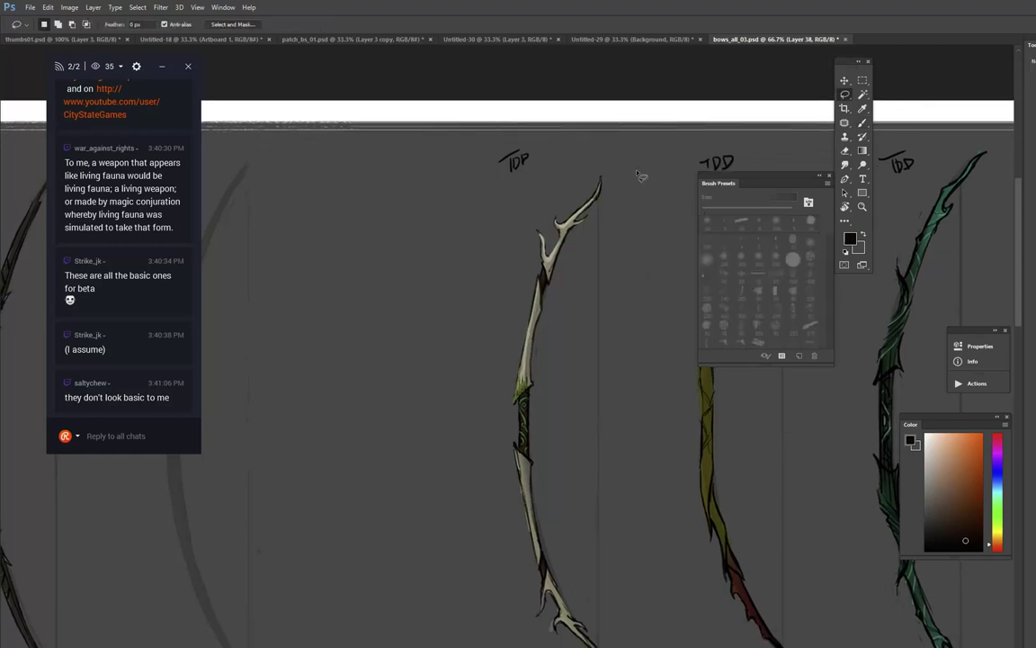
mouse_move(580, 158)
mouse_down()
mouse_move(522, 441)
mouse_move(557, 450)
mouse_up()
mouse_move(510, 412)
mouse_down()
mouse_move(589, 324)
mouse_move(616, 150)
mouse_move(439, 419)
mouse_up()
key(ctrl+comma)
key(ctrl+comma)
key(alt+shift+bracketleft)
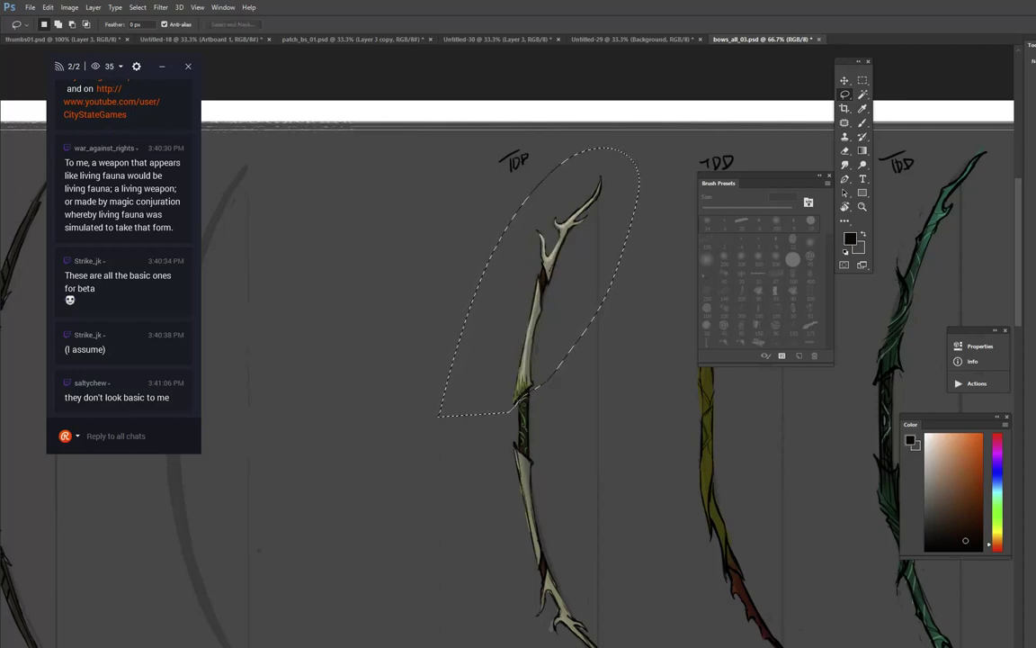
key(ctrl+e)
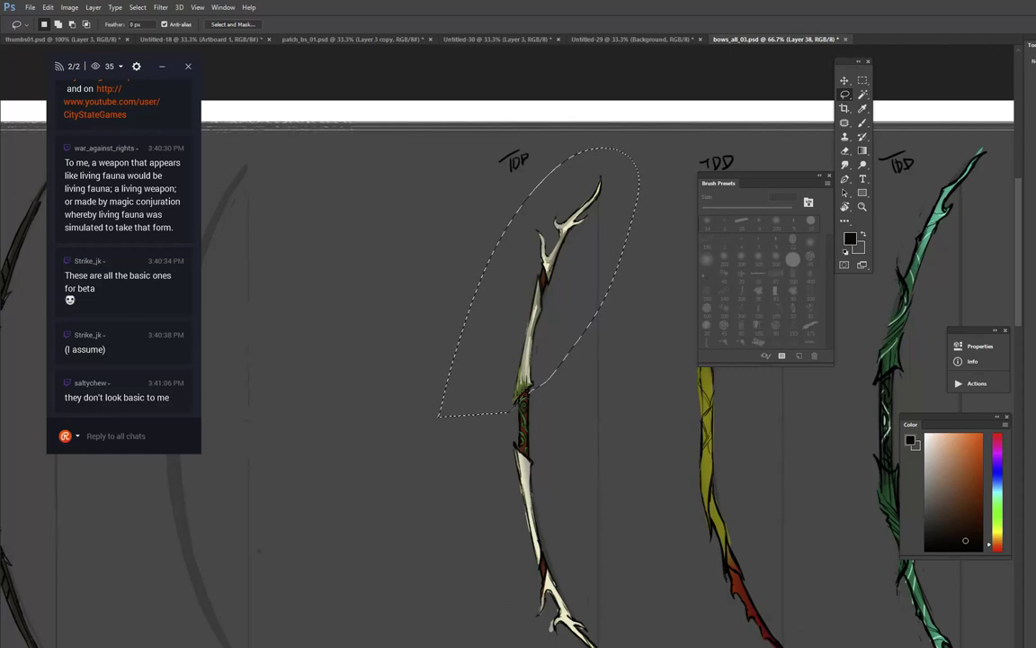
key(ctrl+shift+z)
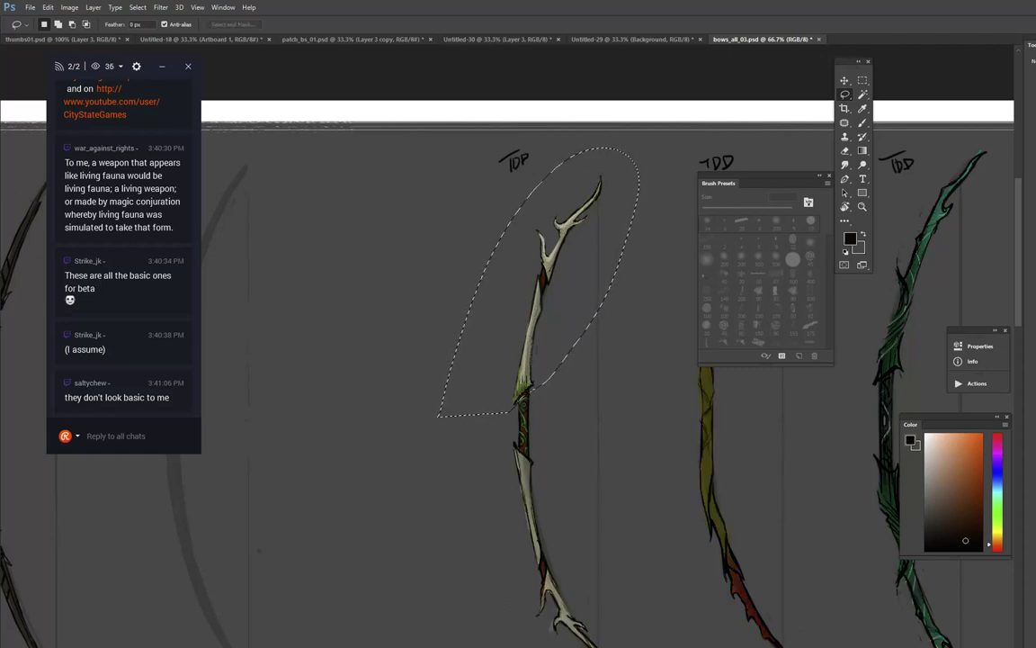
key(ctrl+alt+z)
key(ctrl+alt+z)
key(ctrl+alt+z)
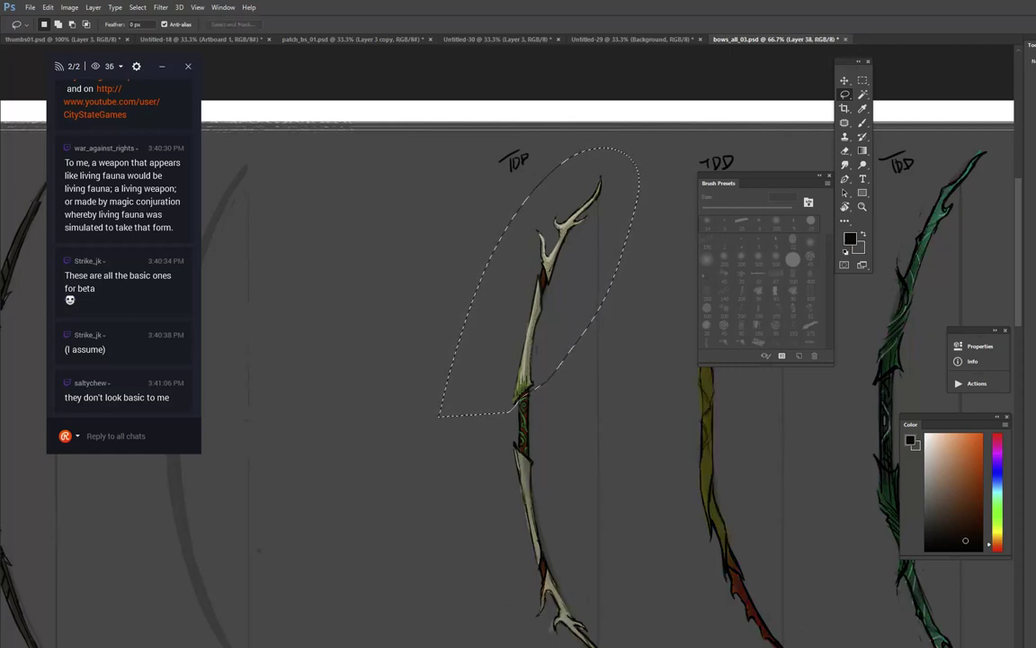
key(ctrl+alt+z)
Step: Copy the selected upper limb of the ivory bow to its own layer and flip the copy vertically
key(ctrl+j)
key(ctrl+t)
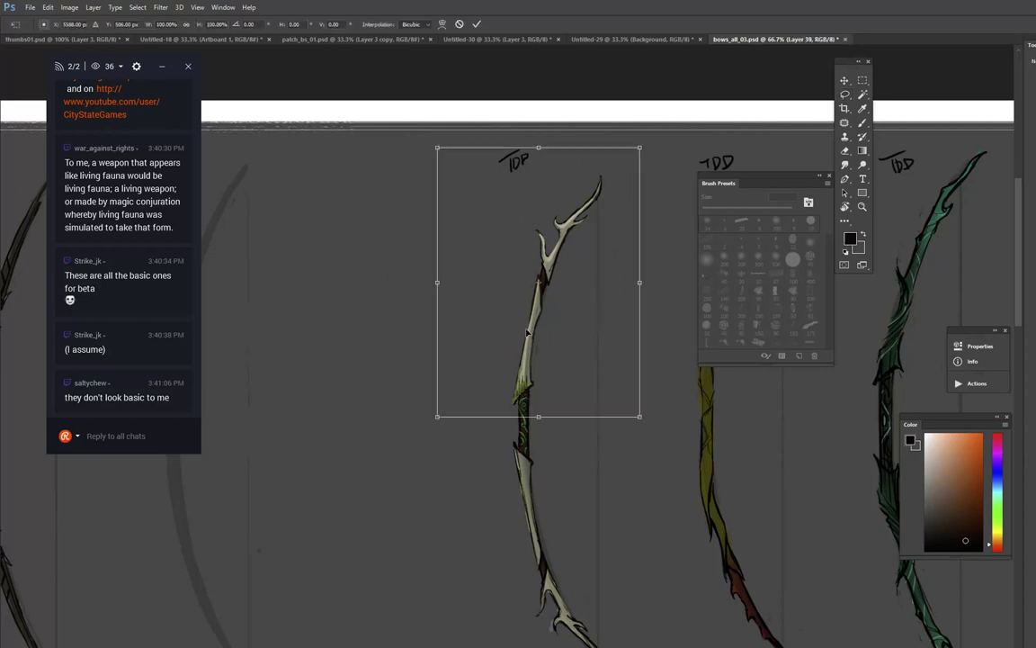
right_click(526, 331)
click(582, 495)
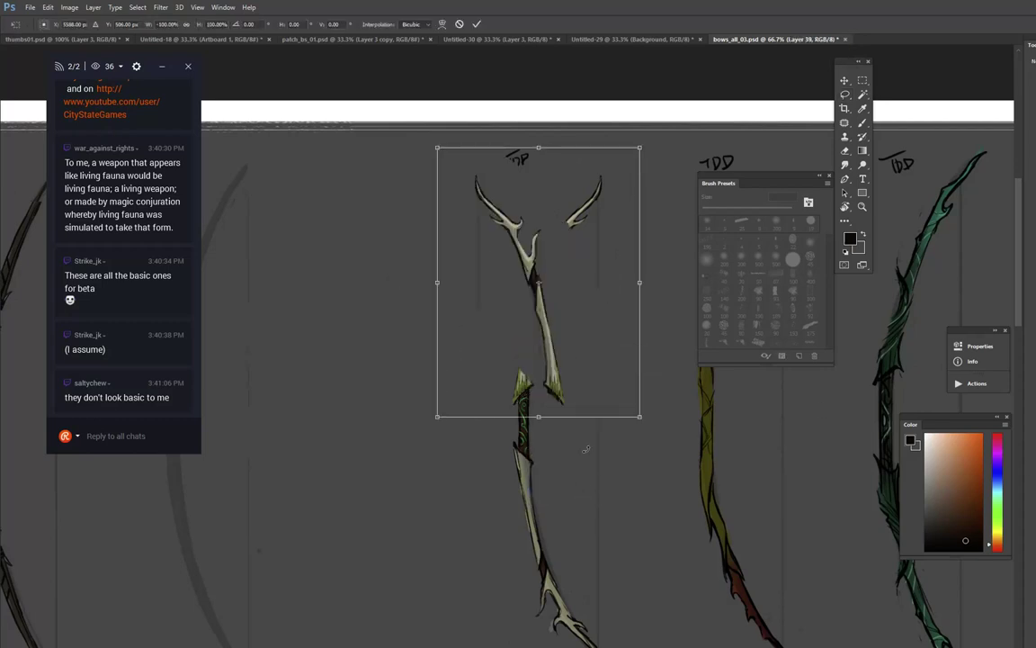
key(ctrl+z)
right_click(576, 334)
click(612, 506)
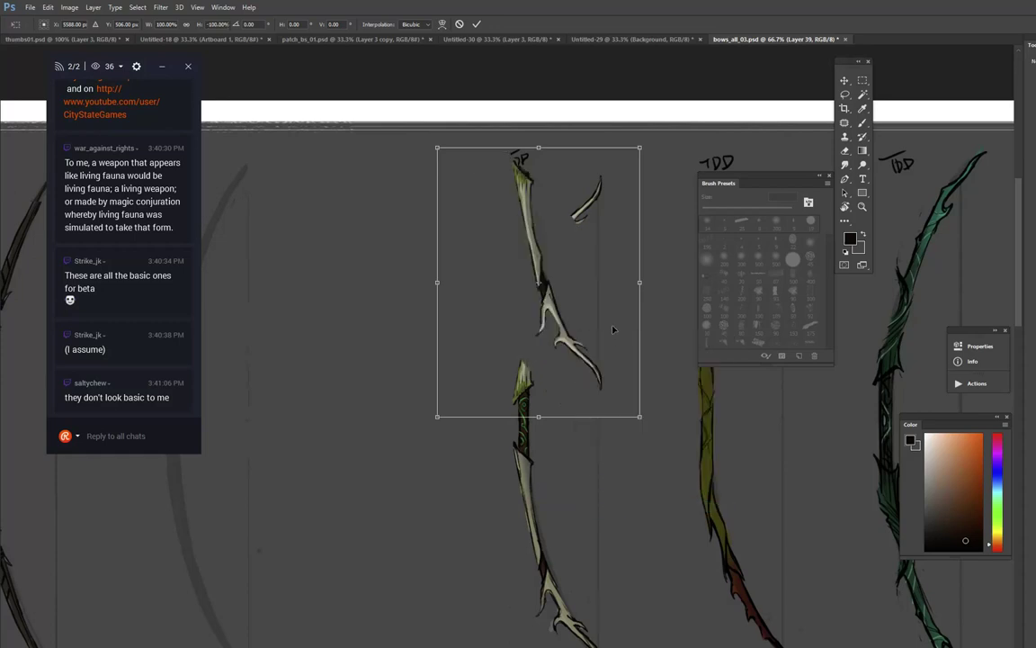
Step: Move the flipped limb copy down over the ivory bow's lower limb, line it up below the grip, and commit the transform
drag(613, 328, 613, 589)
right_click(603, 469)
click(593, 630)
mouse_move(585, 454)
mouse_down()
mouse_move(579, 501)
mouse_move(585, 462)
mouse_up()
key(Return)
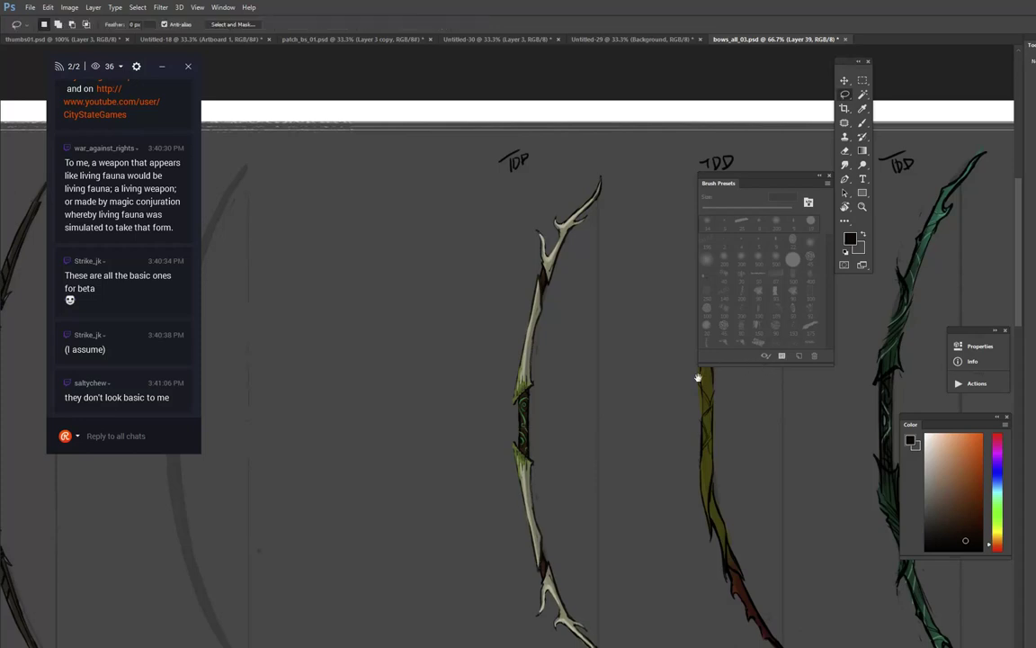
Step: Try to paint crossed binding lines around the ivory bow's upper shaft
drag(682, 398, 611, 416)
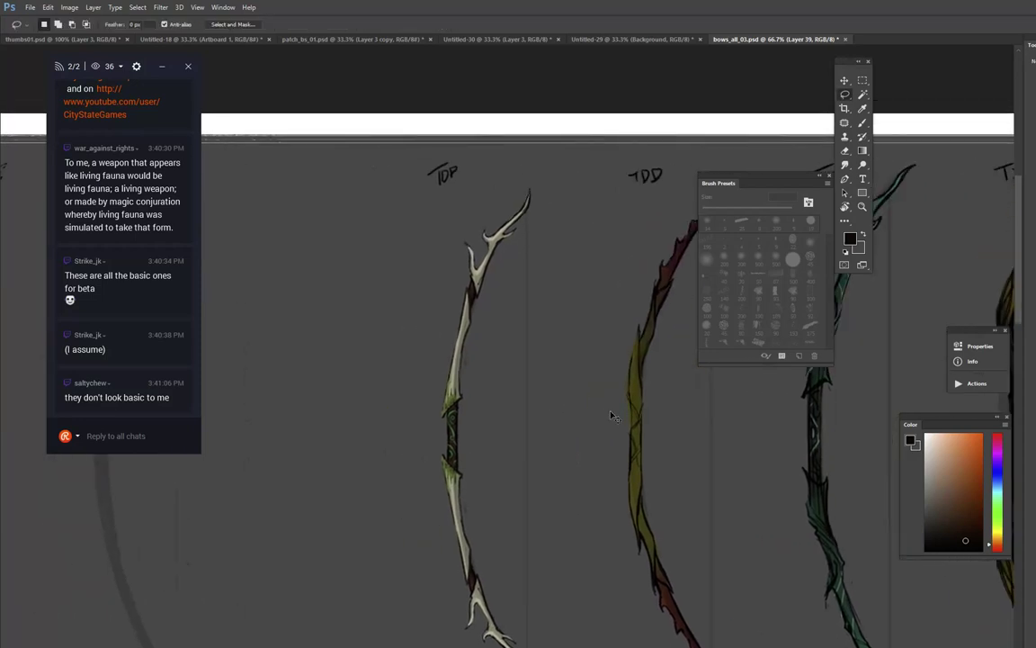
key(b)
drag(539, 408, 556, 403)
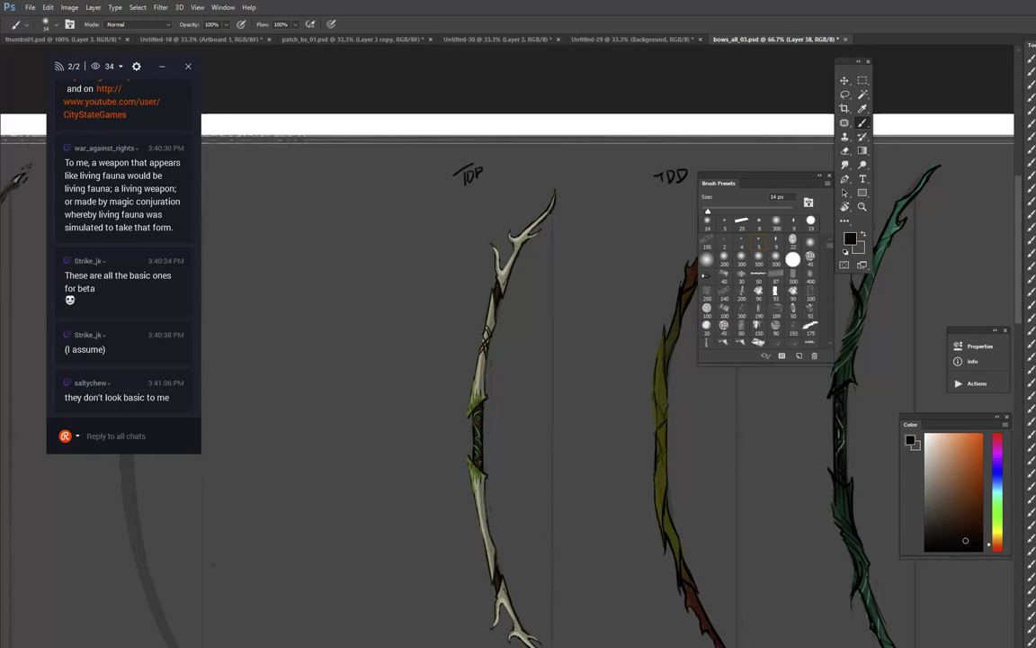
key(Delete)
Step: Paint fine dark grooves on the ivory bow's upper shaft just below the brown joint, using sampled dark tones
alt+click(494, 320)
alt+click(494, 298)
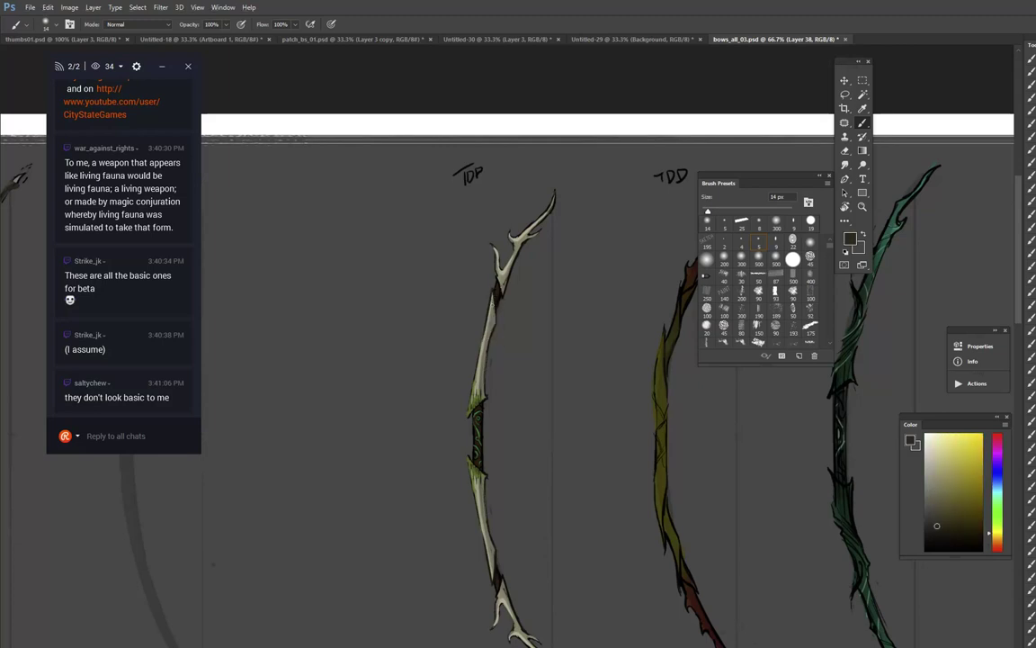
alt+click(471, 414)
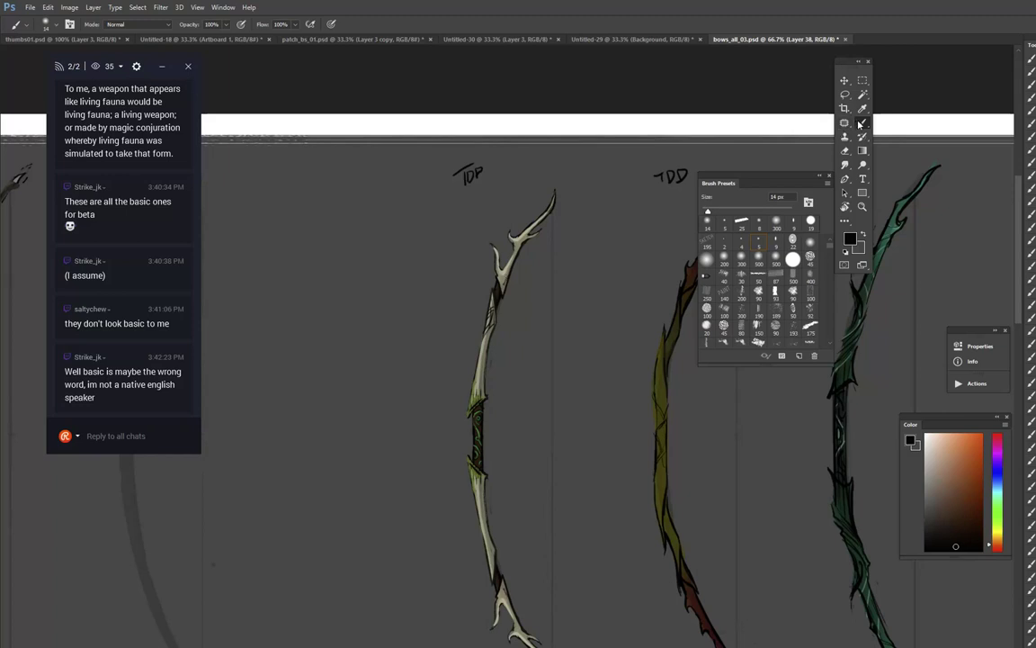
Step: Add matching dark grooves and ivory accents to the lower end of the ivory bow's lower shaft with sampled tones
drag(781, 367, 590, 292)
mouse_move(649, 248)
mouse_down()
mouse_move(688, 228)
mouse_move(702, 238)
mouse_up()
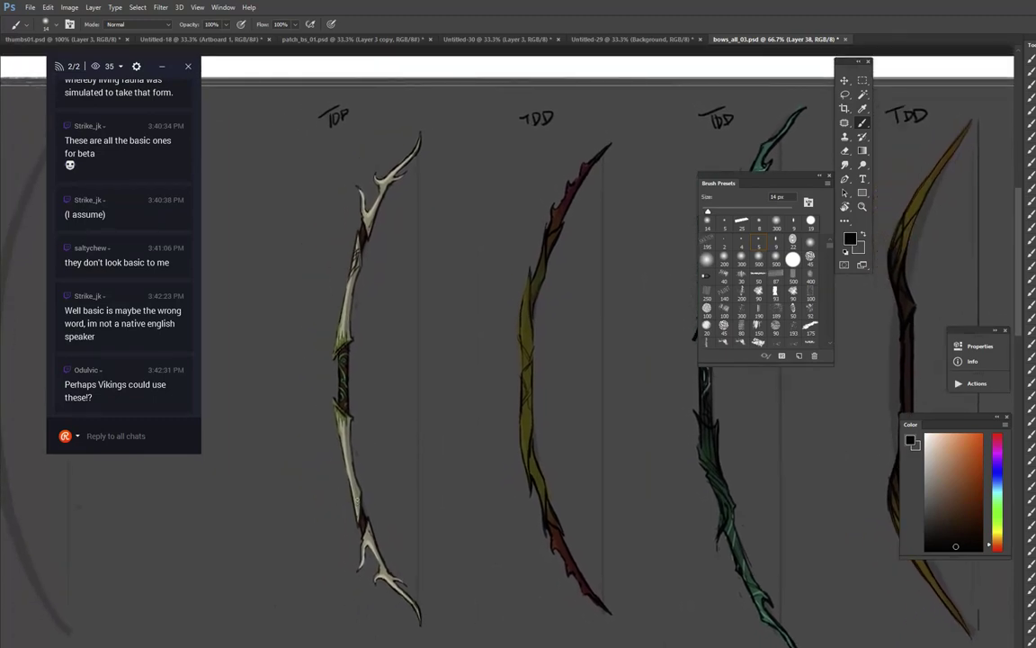
alt+click(323, 468)
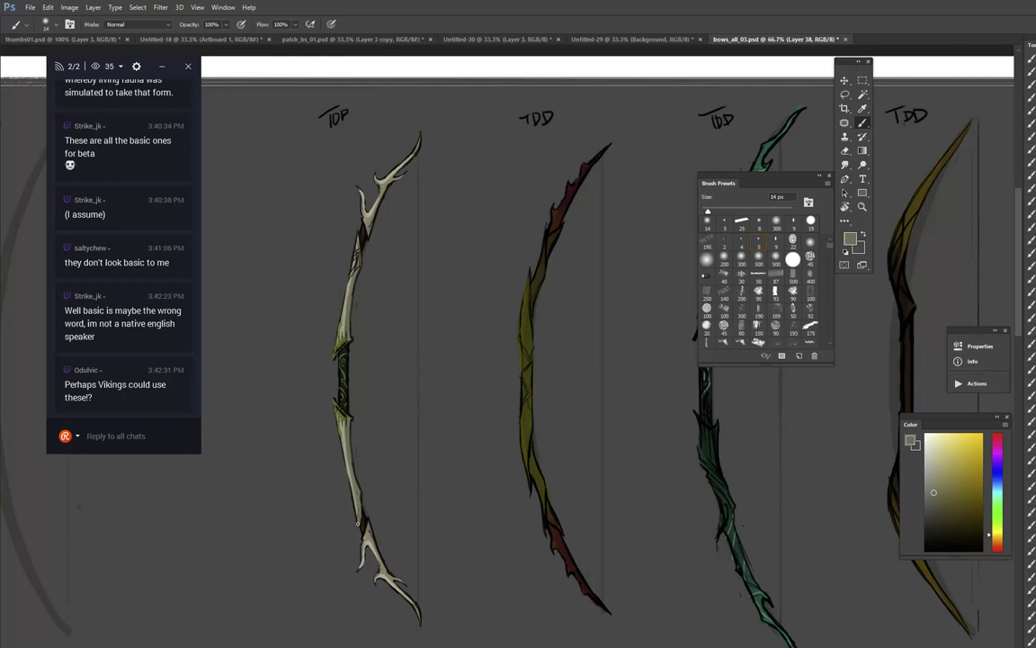
alt+click(328, 486)
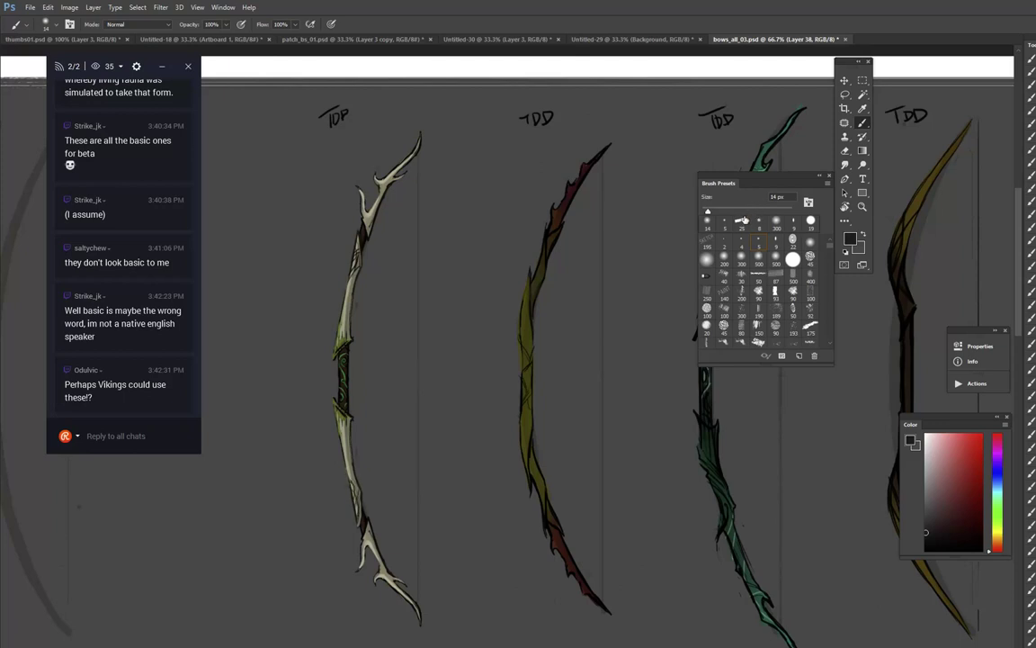
Step: Paint sampled reds and darks over the upper red section of the yellow-and-red bow and clean its edge with background grey
drag(676, 164, 661, 242)
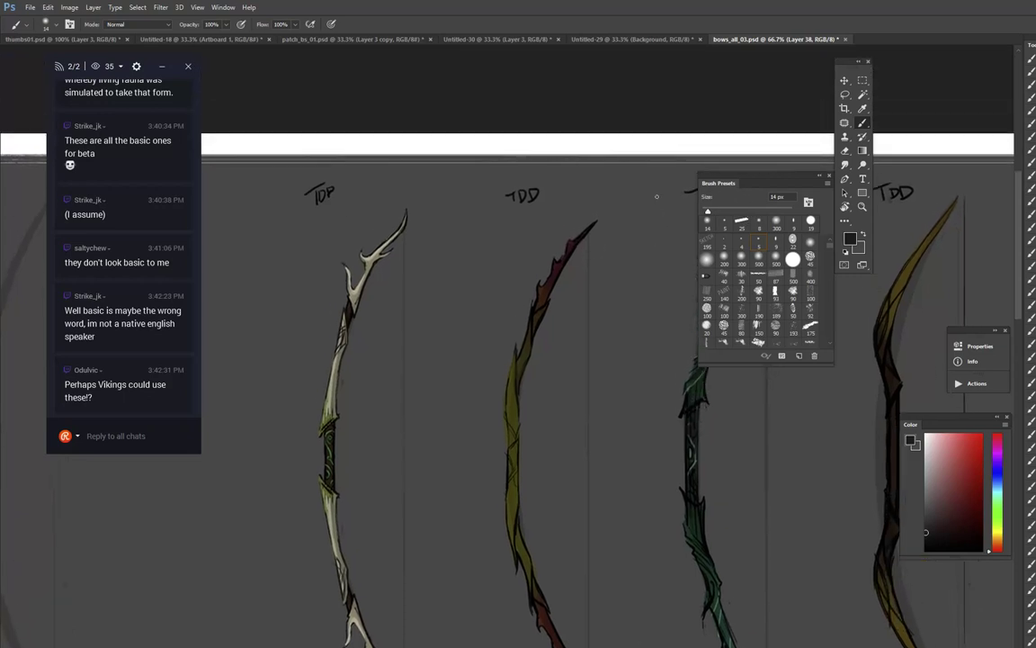
alt+click(530, 304)
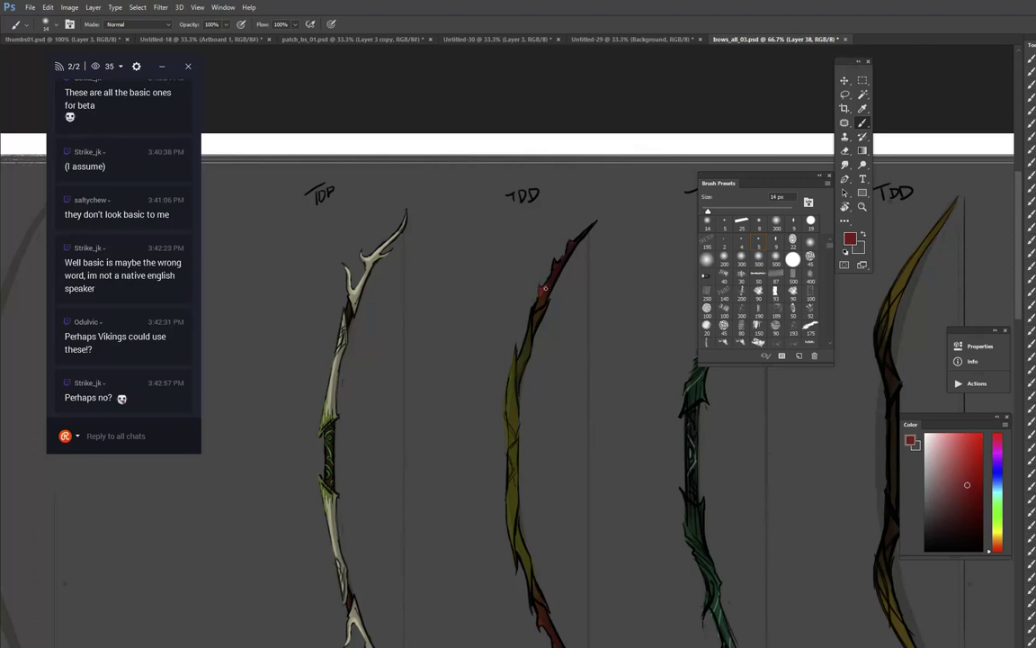
key(r)
drag(549, 285, 542, 299)
key(b)
key(b)
alt+click(556, 270)
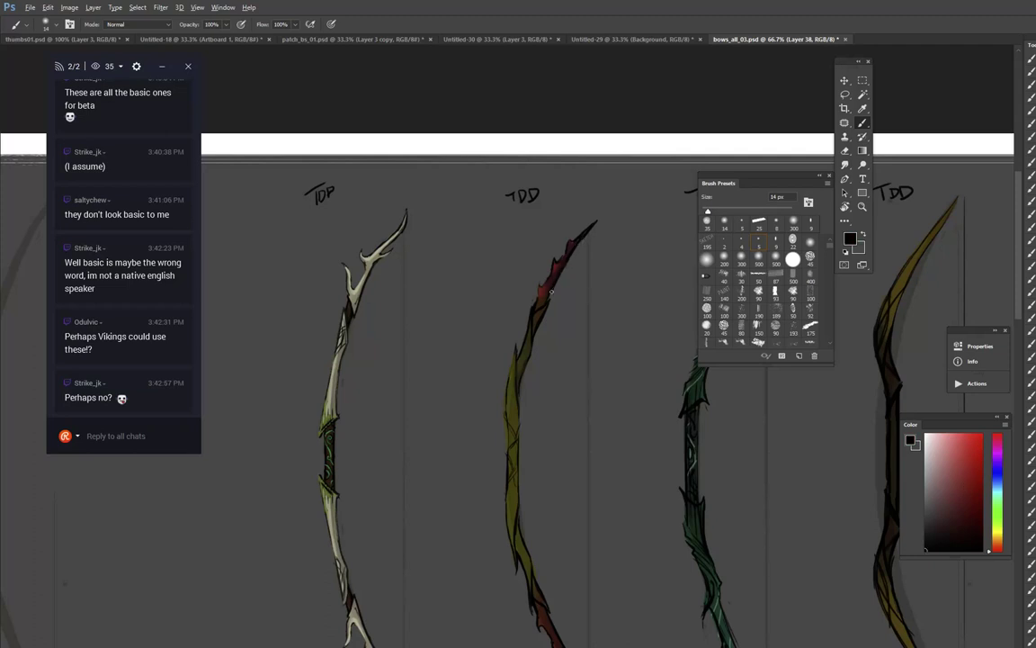
alt+click(556, 275)
alt+click(562, 283)
drag(558, 286, 581, 248)
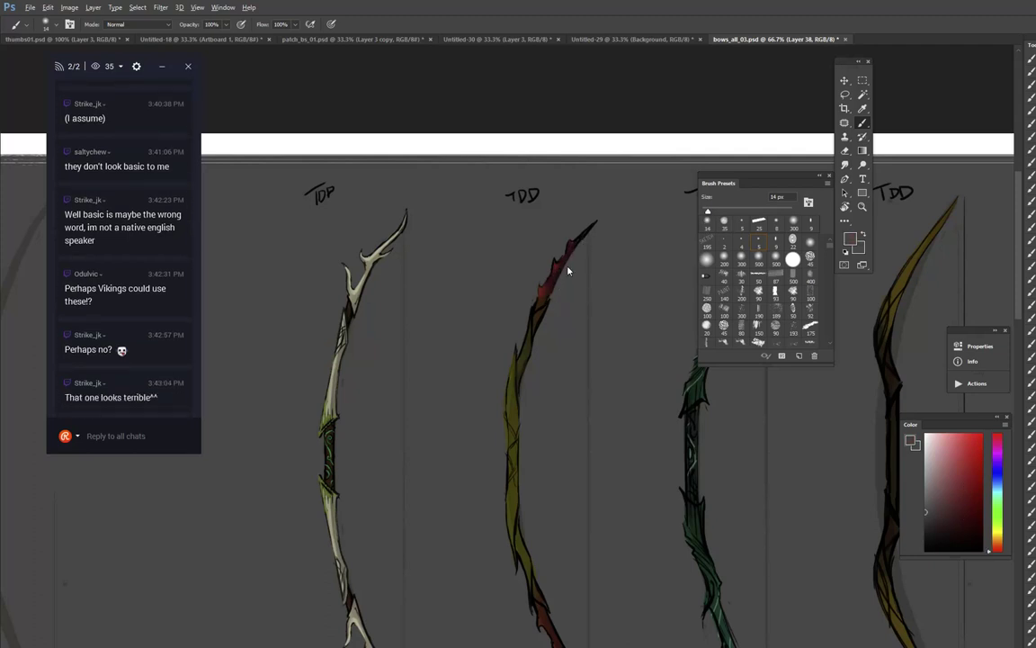
Step: Extend sampled reds up to the tip of the yellow-and-red bow's upper limb and tidy its outline with background grey
alt+click(555, 290)
alt+click(556, 274)
alt+click(551, 292)
drag(559, 259, 571, 246)
alt+click(548, 303)
alt+click(565, 261)
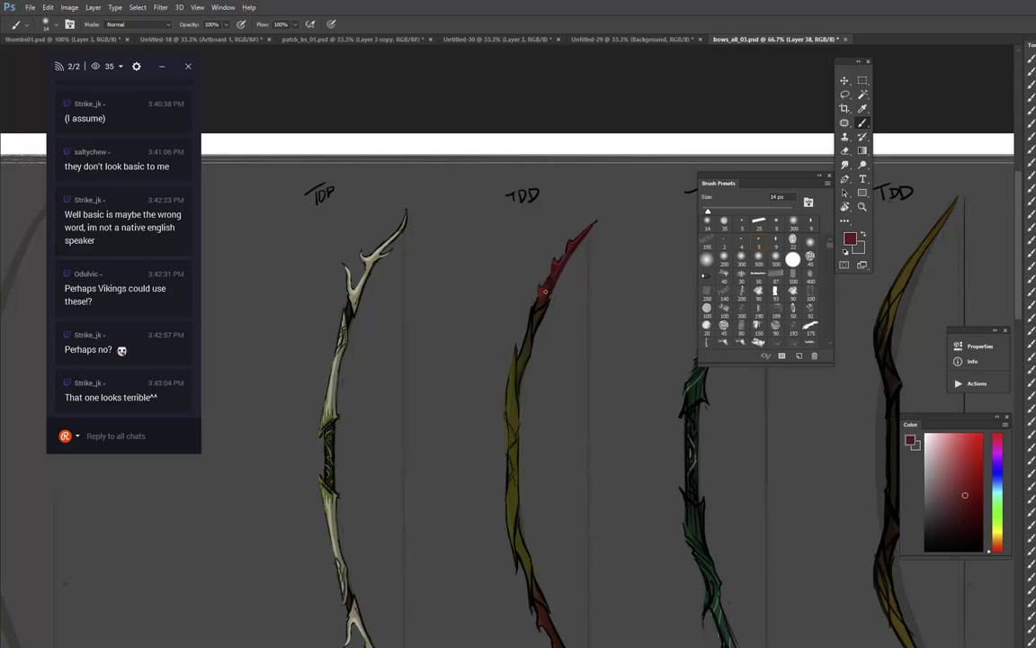
Step: Define the base of the upper red section with sampled black and red strokes where it meets the brown part
alt+click(543, 286)
alt+click(547, 281)
alt+click(551, 258)
alt+click(538, 304)
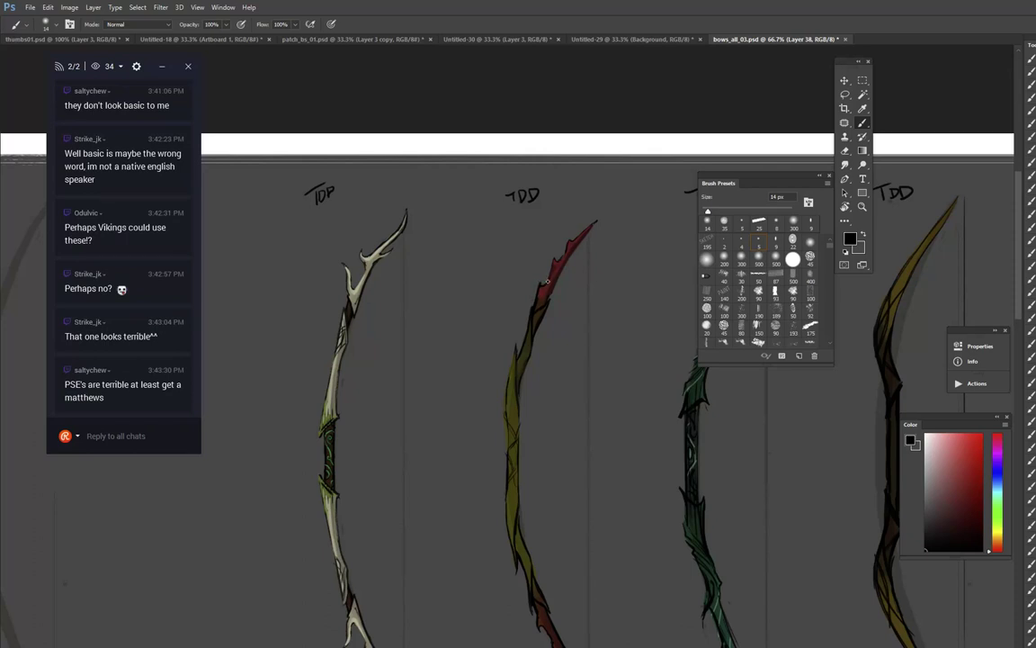
alt+click(542, 289)
alt+click(542, 304)
alt+click(550, 308)
mouse_move(554, 282)
mouse_down()
mouse_move(552, 273)
mouse_move(542, 302)
mouse_up()
Step: Shade the upper red section with dark maroon and sampled dark and red tones
alt+click(537, 309)
alt+click(572, 250)
click(965, 511)
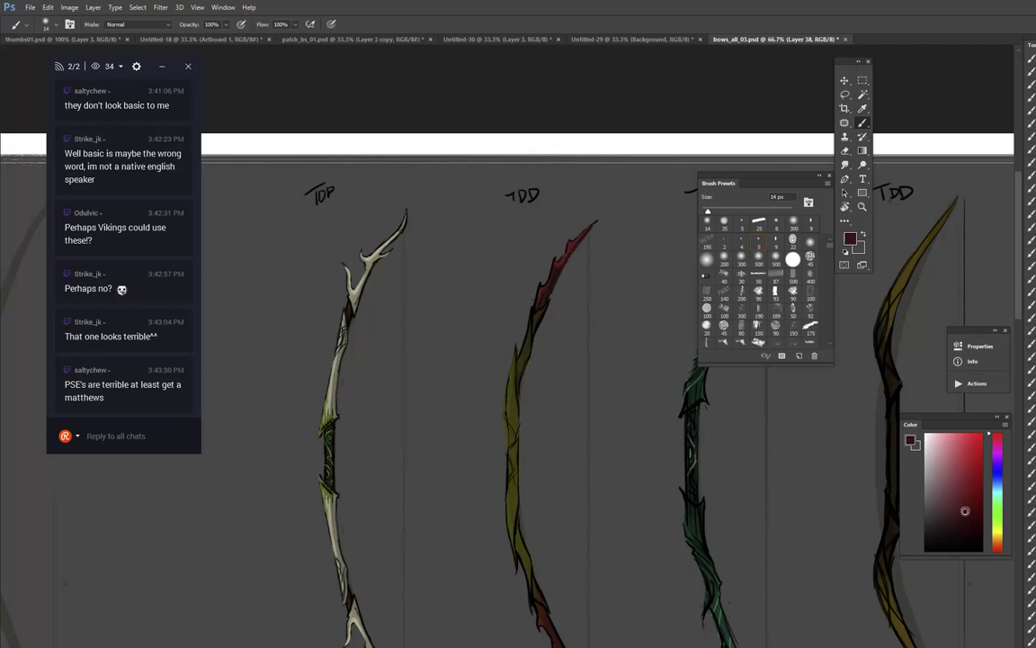
alt+click(553, 295)
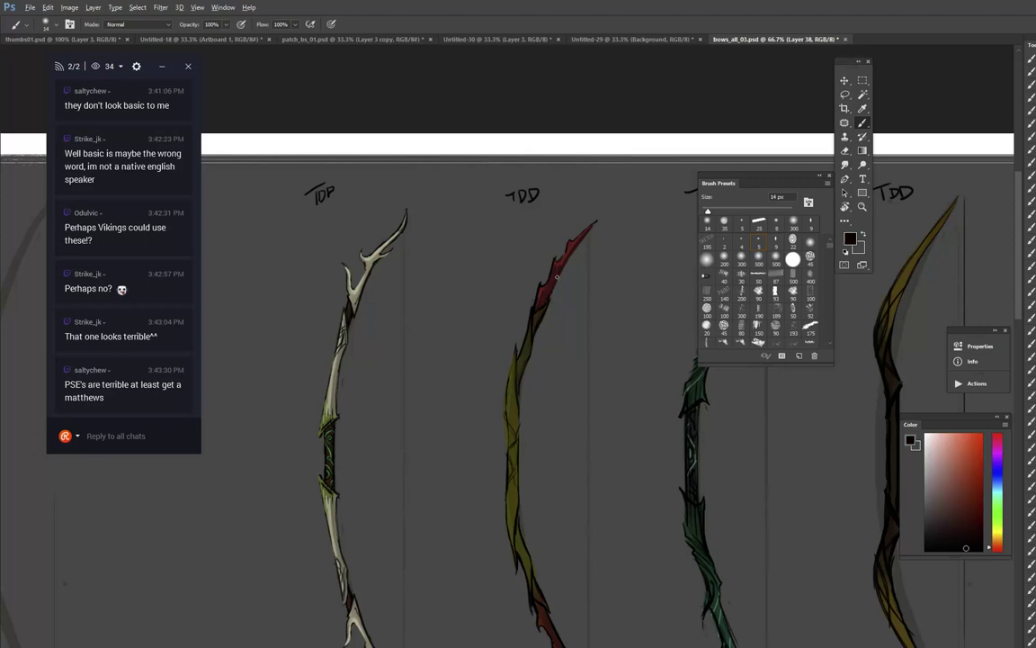
alt+click(558, 258)
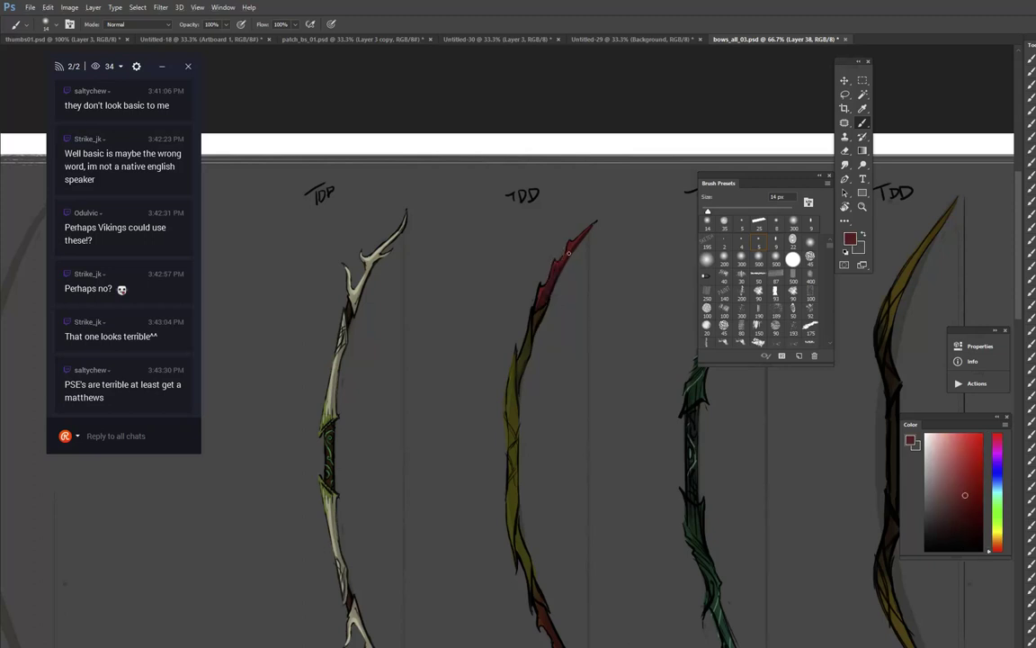
Step: Reshape the jagged inner edge and lower end of the upper red section with sampled red, black and brown tones
alt+click(543, 282)
alt+click(543, 295)
alt+click(535, 311)
drag(537, 311, 540, 284)
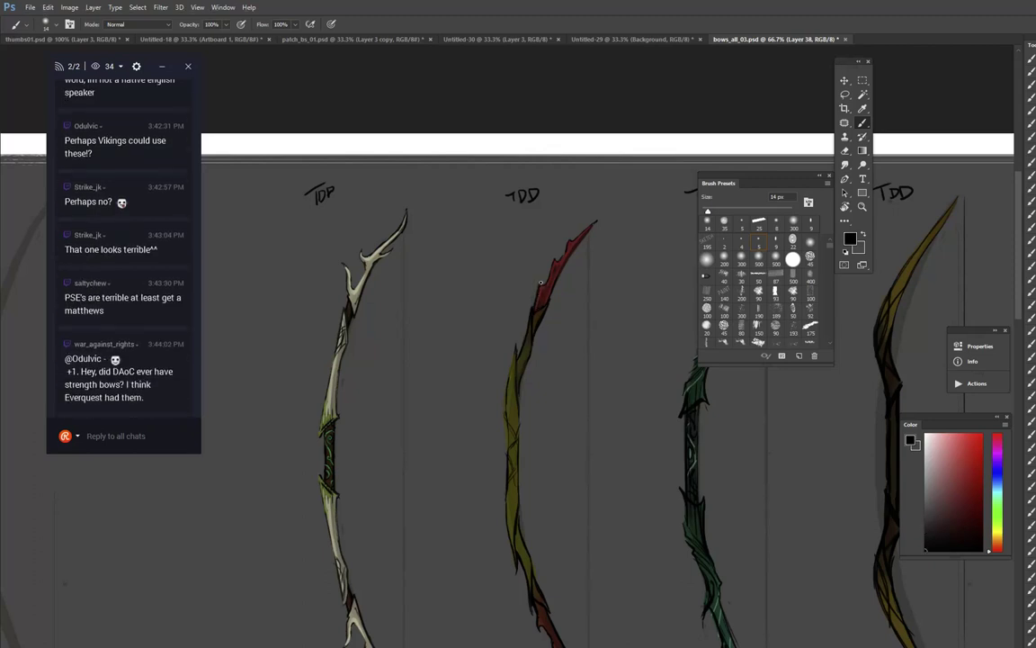
alt+click(542, 274)
alt+click(540, 308)
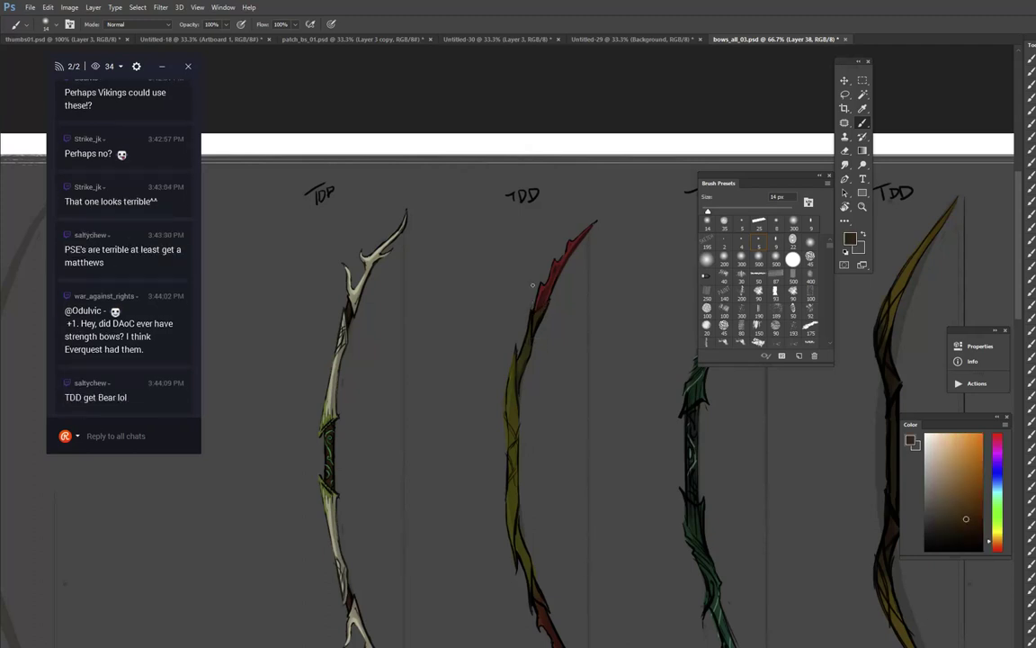
Step: Paint sampled olive and brown tones down the brown section towards the yellow shaft of the yellow-and-red bow
alt+click(512, 419)
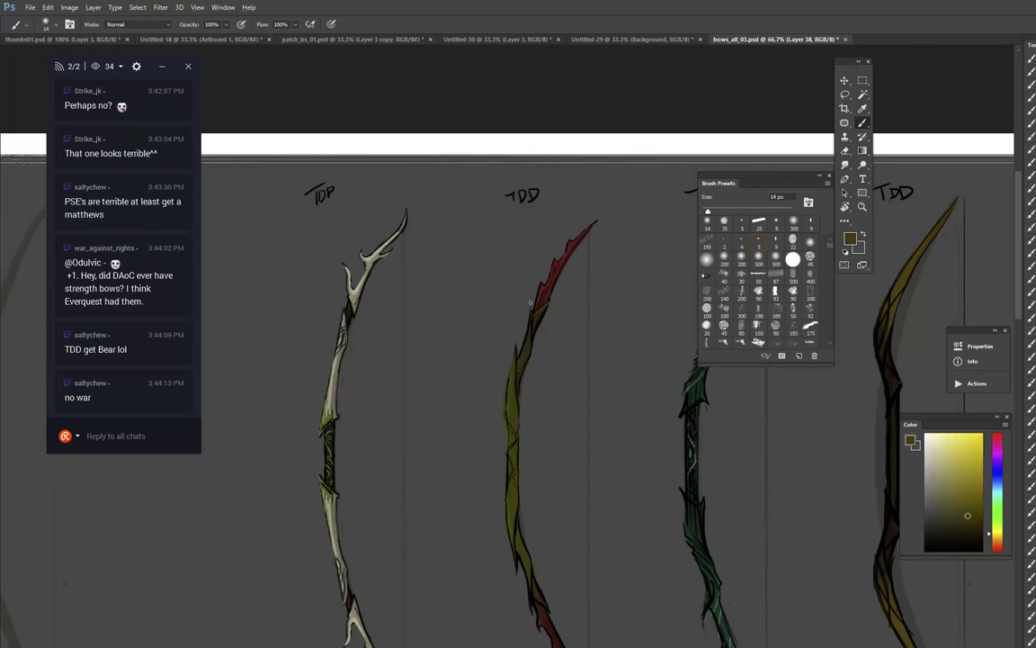
alt+click(533, 306)
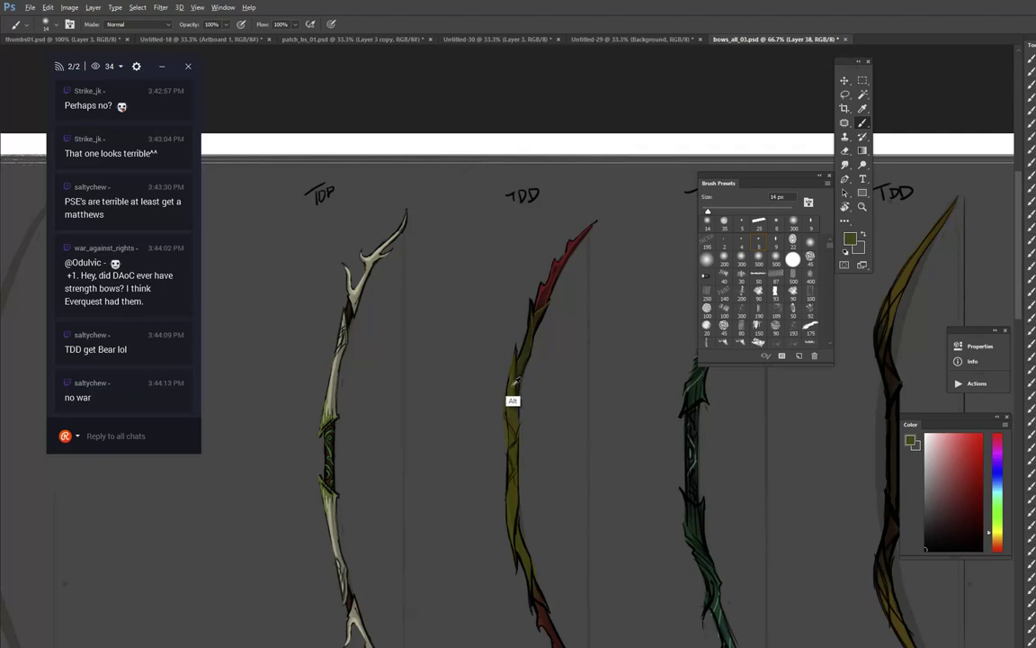
alt+click(531, 335)
drag(530, 356, 520, 401)
Step: Sharpen the outer edge where the brown section overlaps the yellow shaft with sampled dark tones and background grey
alt+click(524, 362)
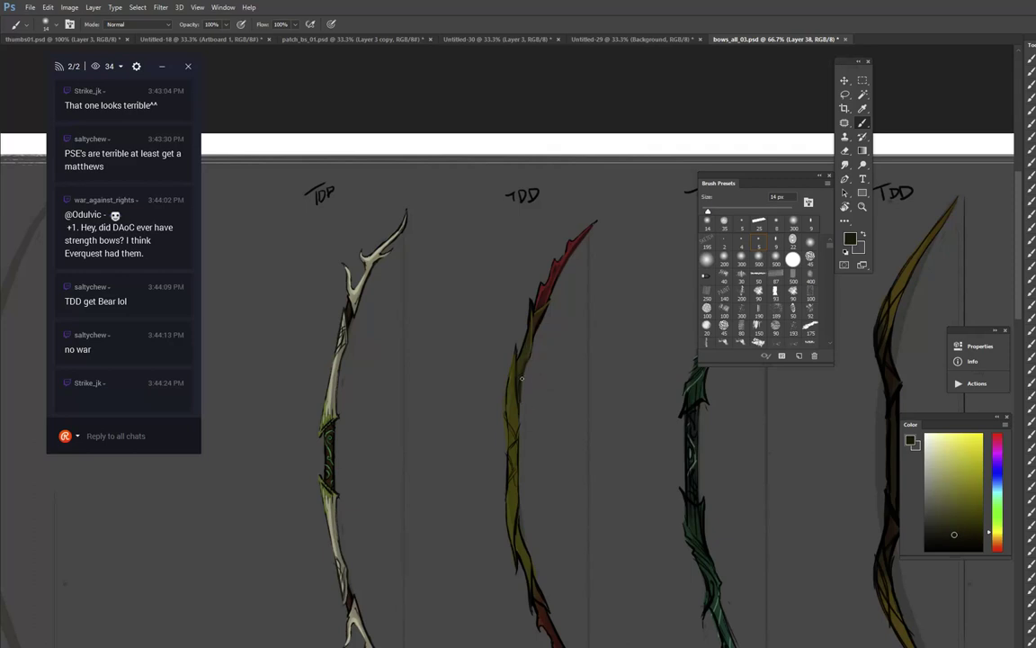
drag(526, 361, 521, 383)
alt+click(541, 315)
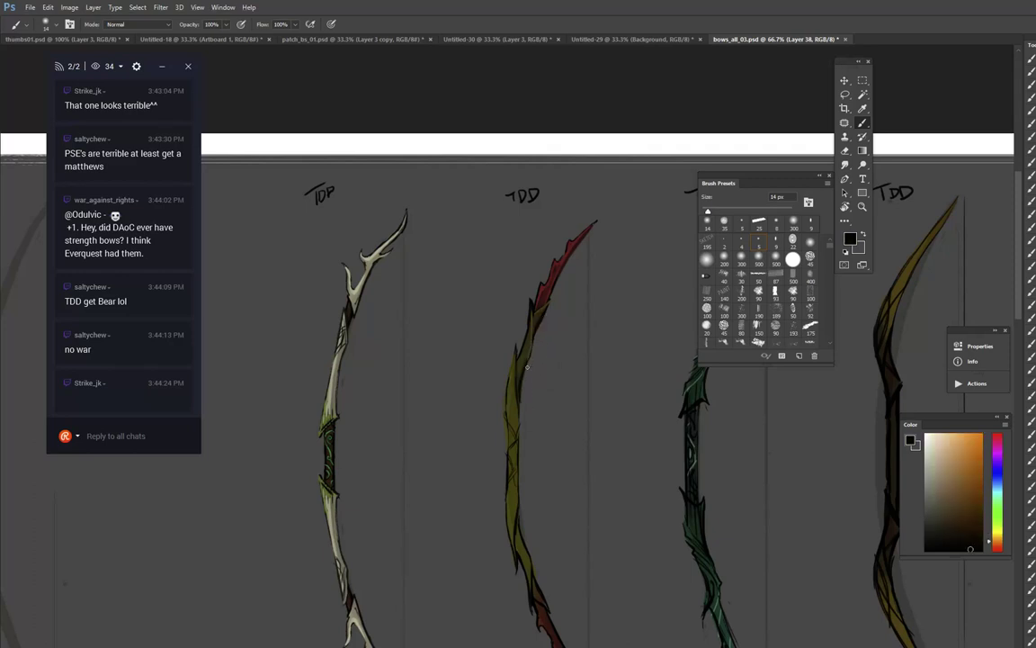
alt+click(524, 393)
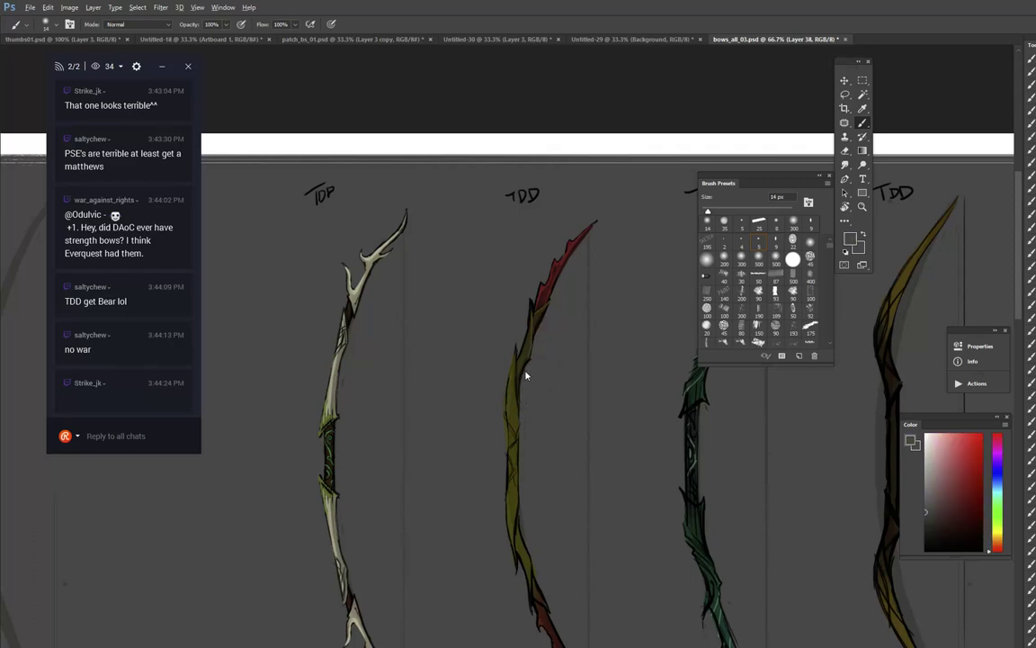
Step: Redefine the pointed brown joint beneath the upper red section with sampled black, brown and background grey
alt+click(534, 341)
drag(539, 323, 548, 313)
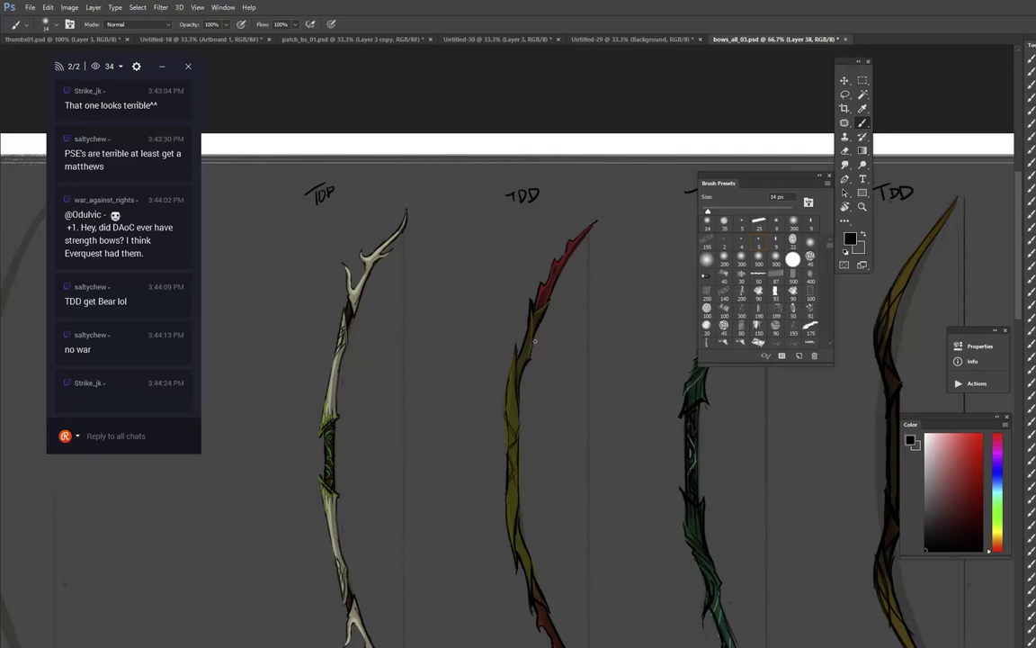
alt+click(557, 288)
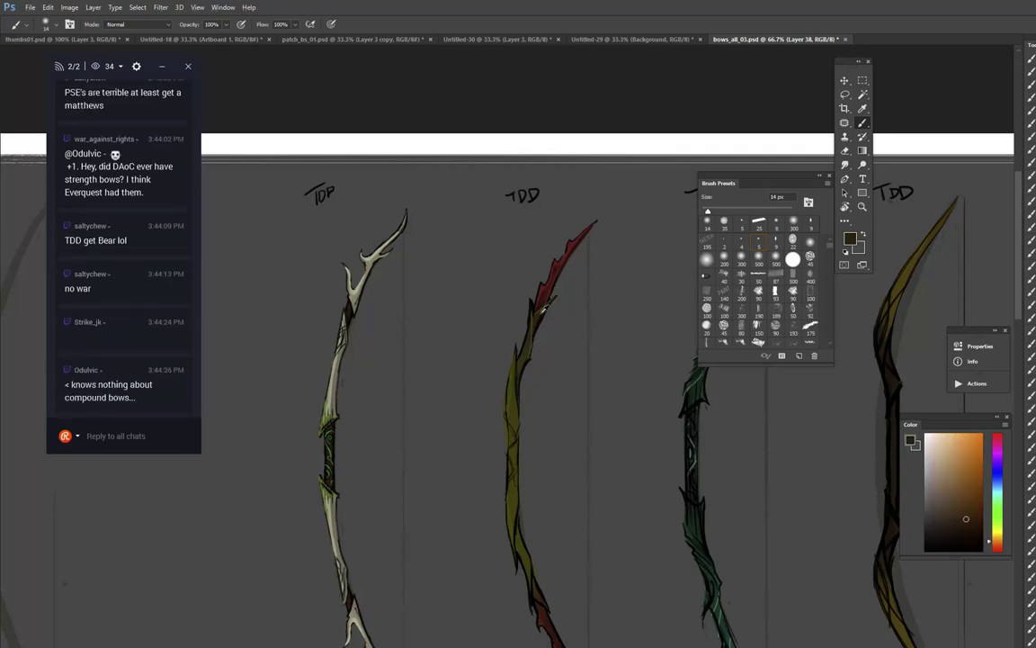
alt+click(549, 302)
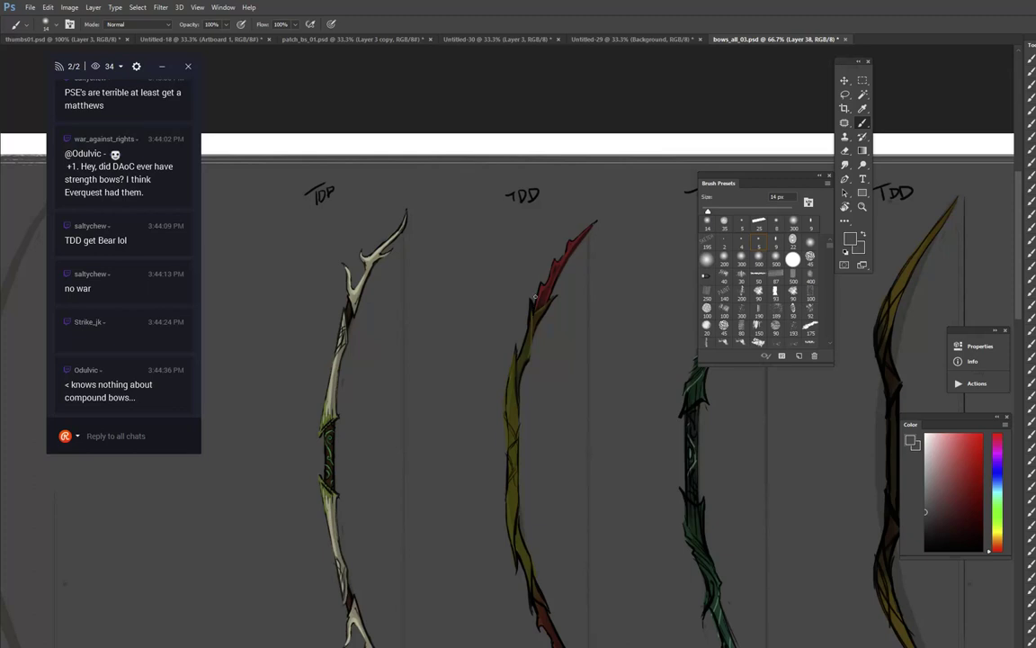
Step: Refine the narrow tip of the brown joint below the upper red section with sampled dark brown, black and background grey
alt+click(533, 316)
alt+click(531, 298)
alt+click(531, 308)
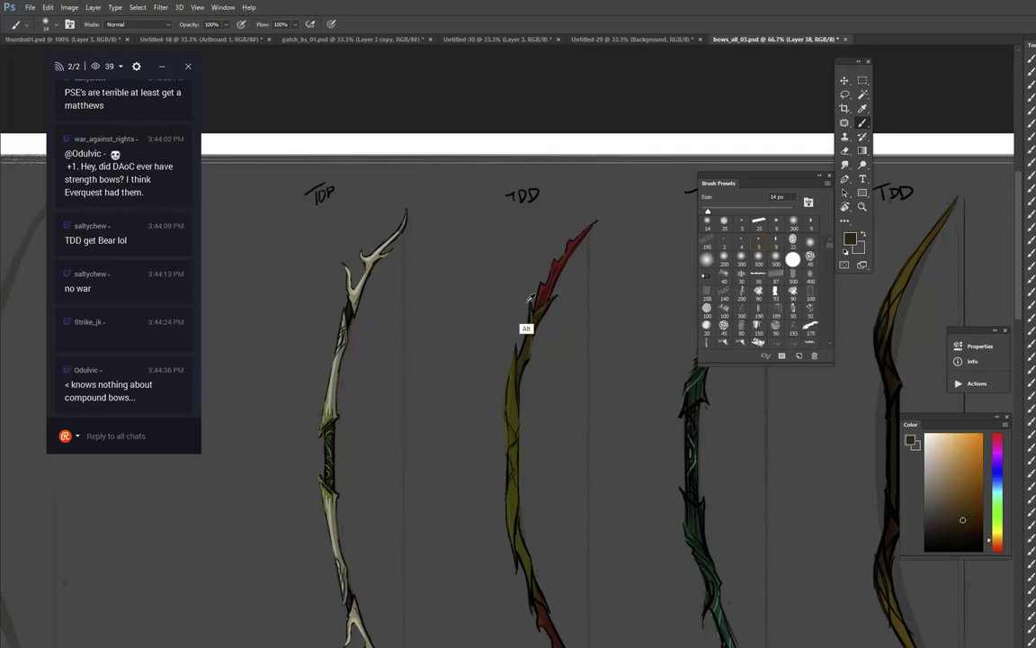
alt+click(529, 329)
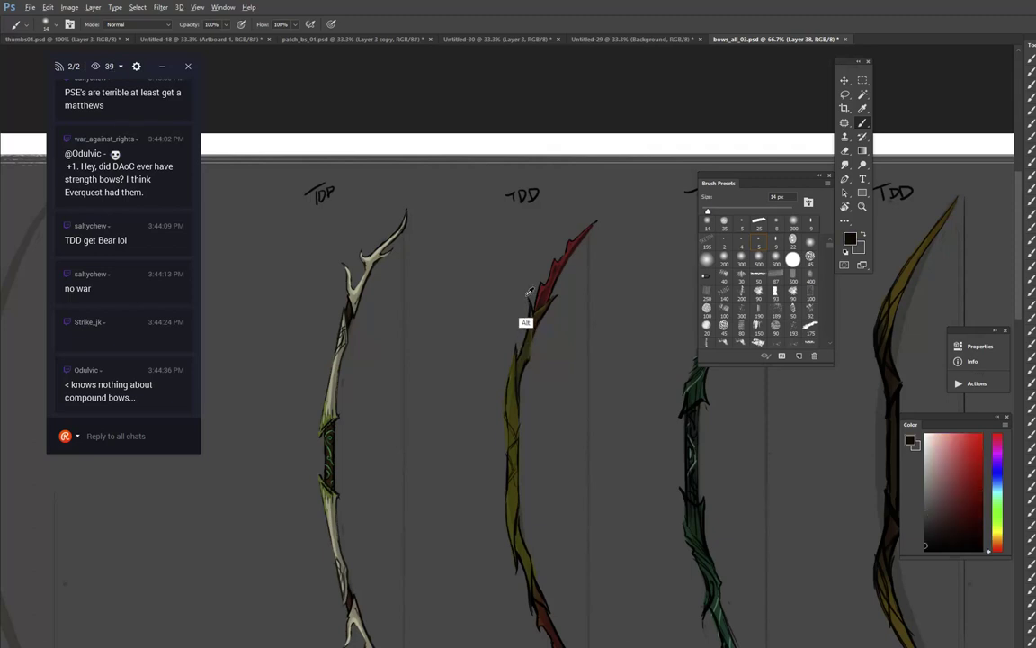
Step: Clean up both edges where the brown section tapers into the yellow shaft, using sampled black, dark tones and background grey
alt+click(518, 344)
alt+click(527, 361)
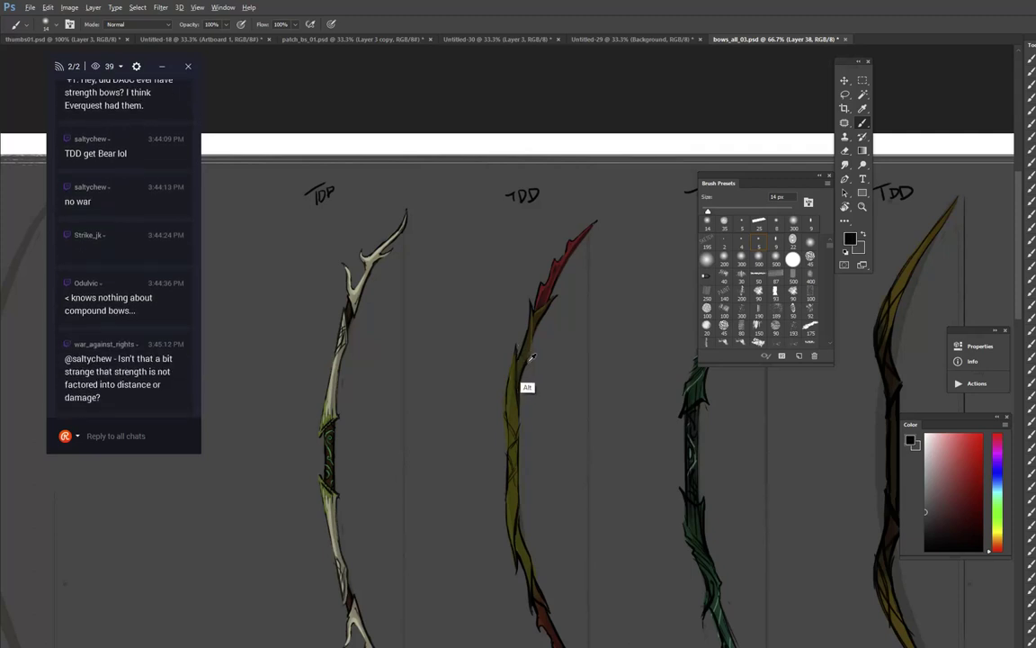
drag(529, 359, 525, 377)
alt+click(528, 370)
alt+click(514, 383)
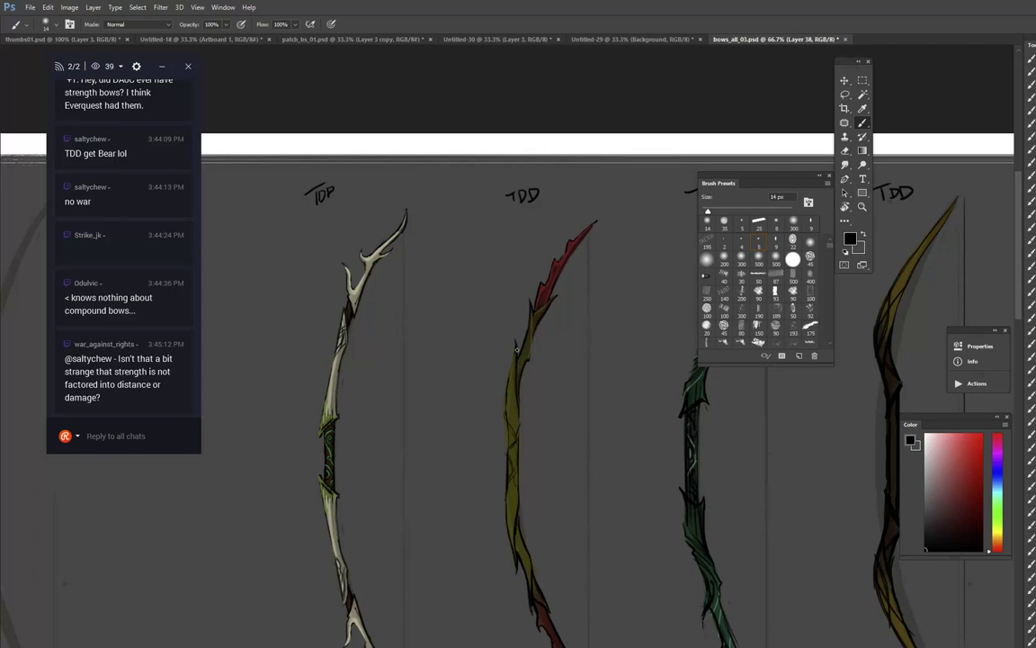
alt+click(502, 410)
Step: Extend the brown branch beside the upper red section into a thin hooked spike and darken the joint beneath it
alt+click(543, 313)
drag(538, 314, 531, 342)
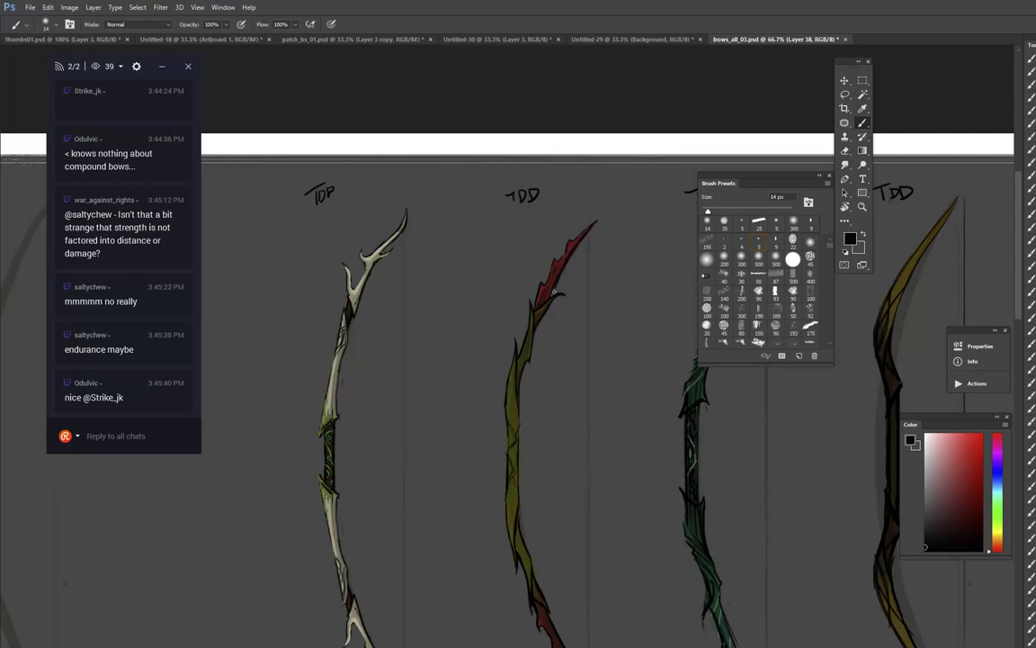
alt+click(556, 294)
alt+click(545, 302)
Step: Shade the lower part of the yellow-and-red bow's upper red section with sampled red and a dark red
alt+click(562, 261)
alt+click(540, 295)
alt+click(553, 287)
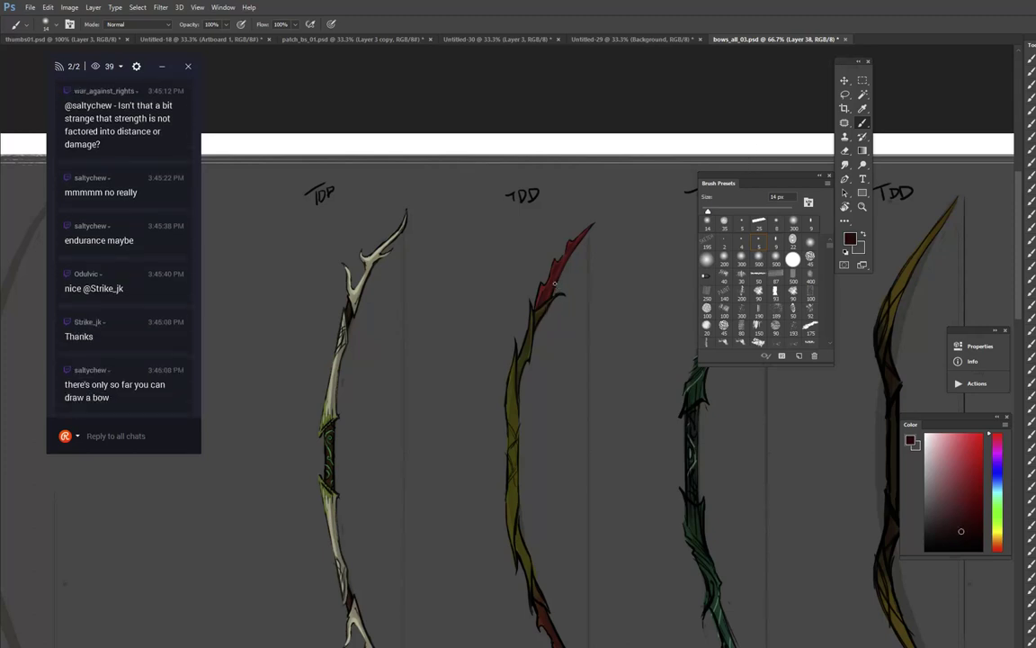
click(974, 533)
Step: Detail the middle of the yellow shaft with sampled olive and brown tones and tidy its outer edge with black and grey
alt+click(513, 422)
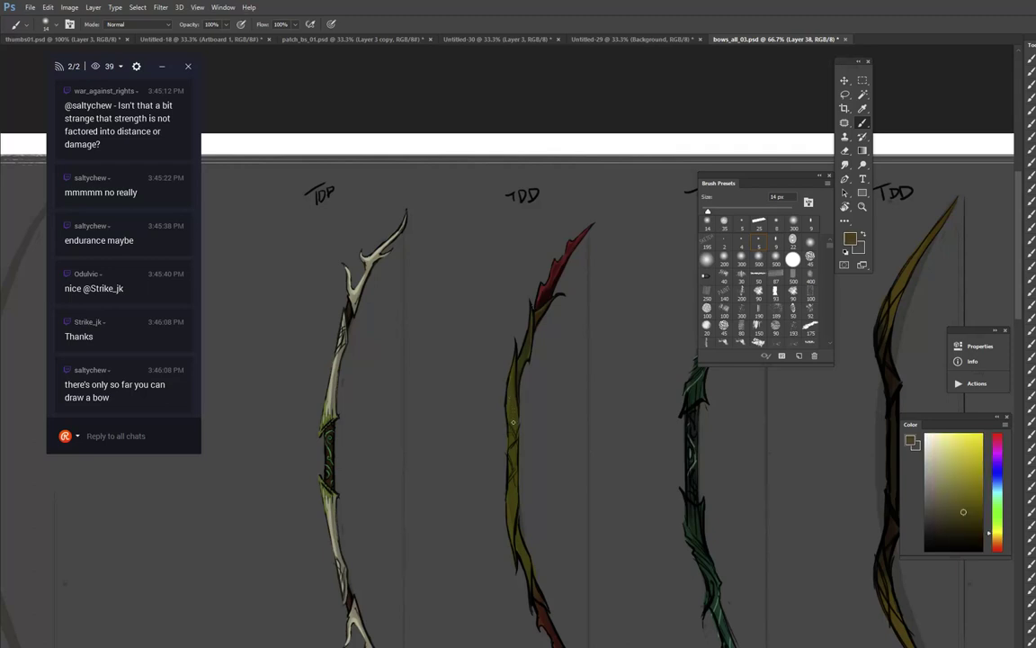
alt+click(511, 432)
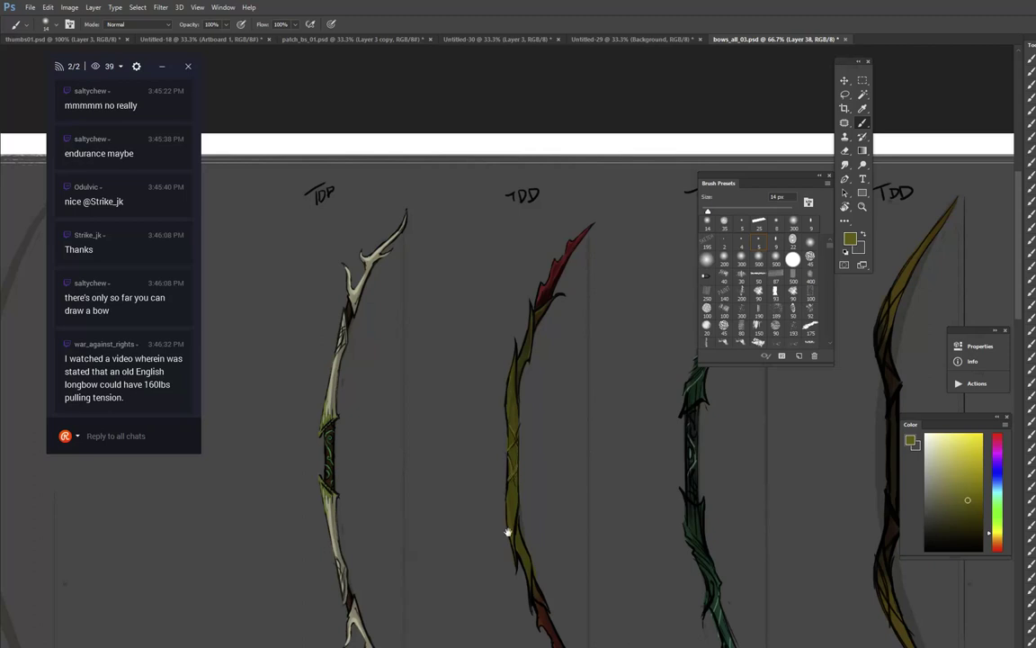
drag(505, 532, 495, 416)
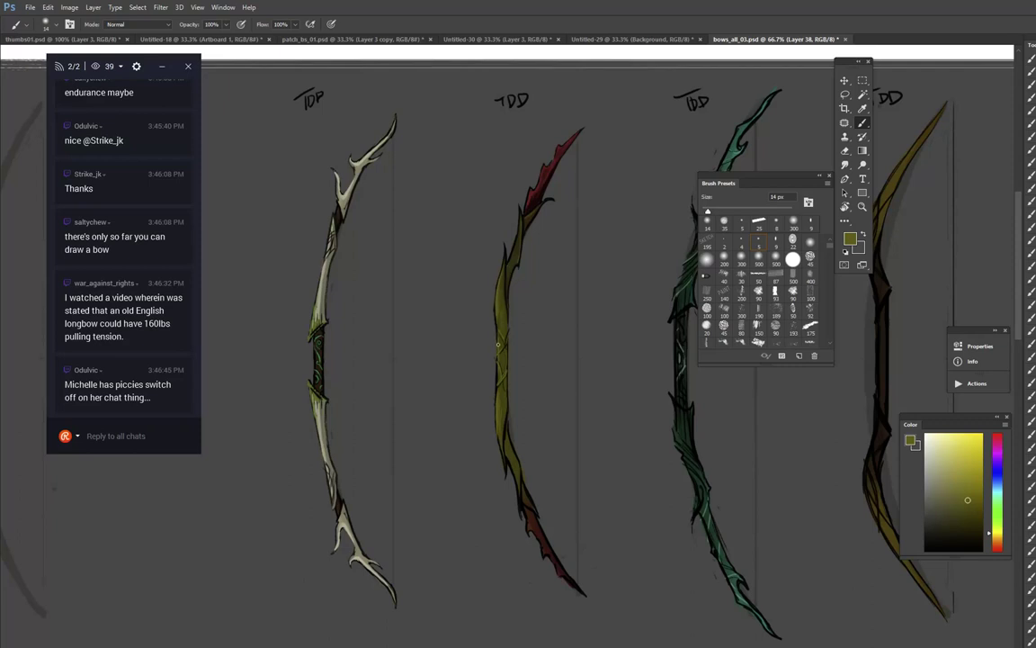
alt+click(498, 360)
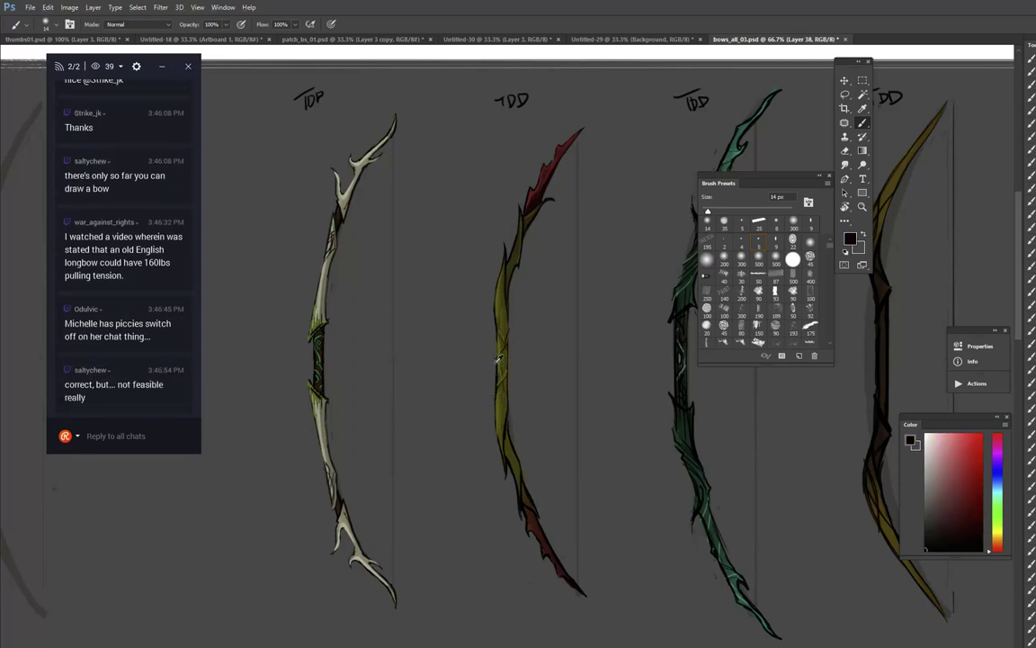
alt+click(493, 366)
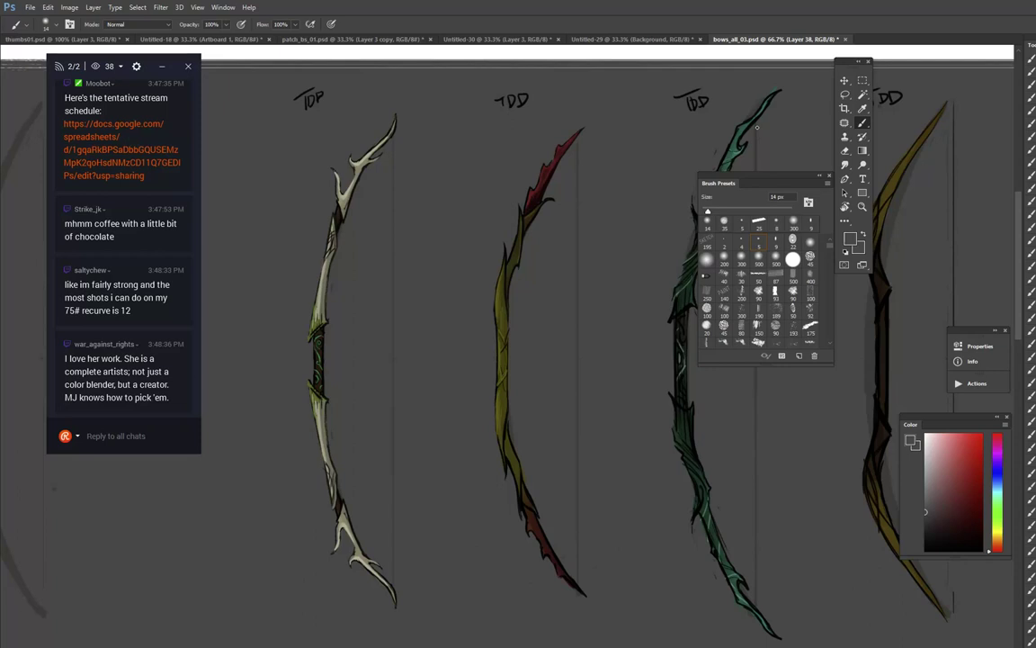
Step: Clean up the outer edge of the teal bow's upper limb and define its long thorn with sampled dark tones and background grey
drag(648, 301, 434, 296)
drag(632, 227, 657, 264)
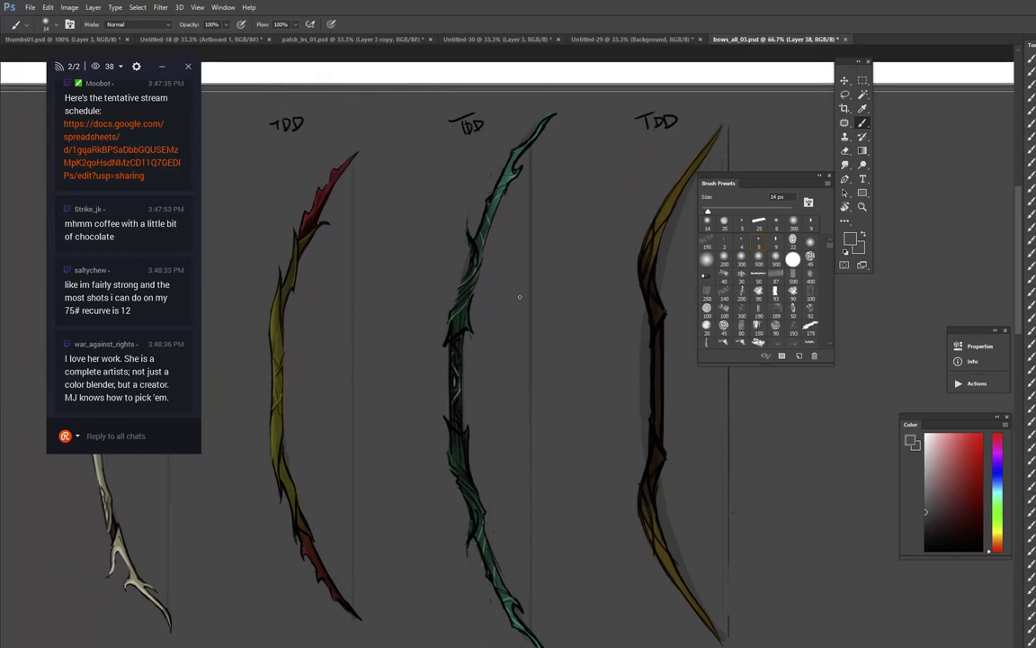
alt+click(451, 339)
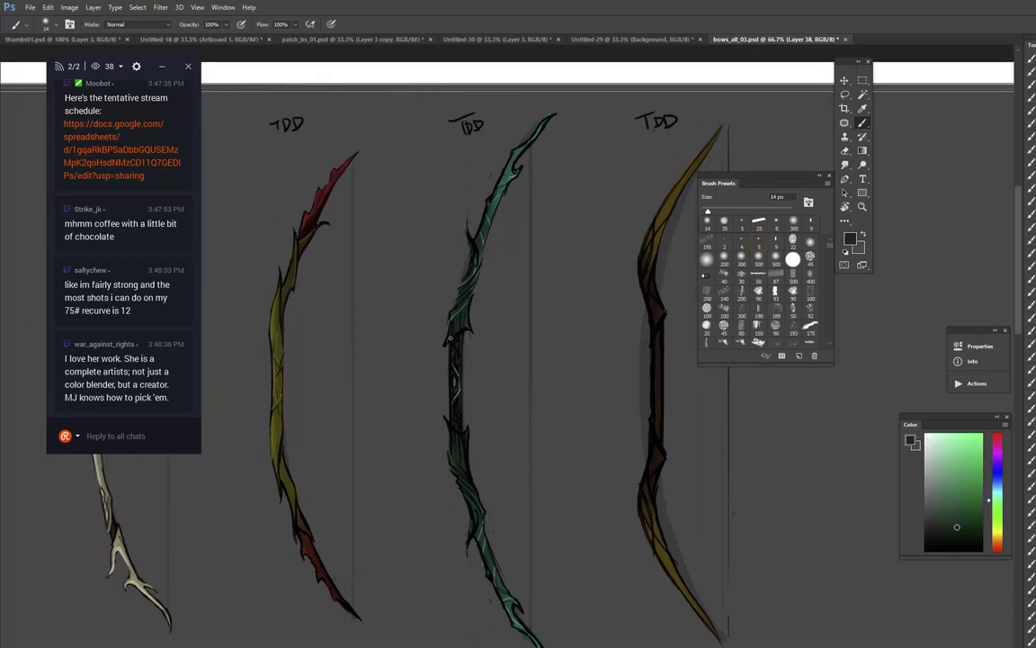
alt+click(437, 361)
mouse_move(450, 338)
mouse_down()
mouse_move(443, 354)
mouse_move(458, 297)
mouse_move(479, 326)
mouse_move(491, 294)
mouse_move(424, 279)
mouse_move(428, 250)
mouse_move(472, 263)
mouse_move(428, 229)
mouse_move(479, 249)
mouse_move(430, 226)
mouse_move(479, 236)
mouse_up()
alt+click(450, 342)
alt+click(474, 283)
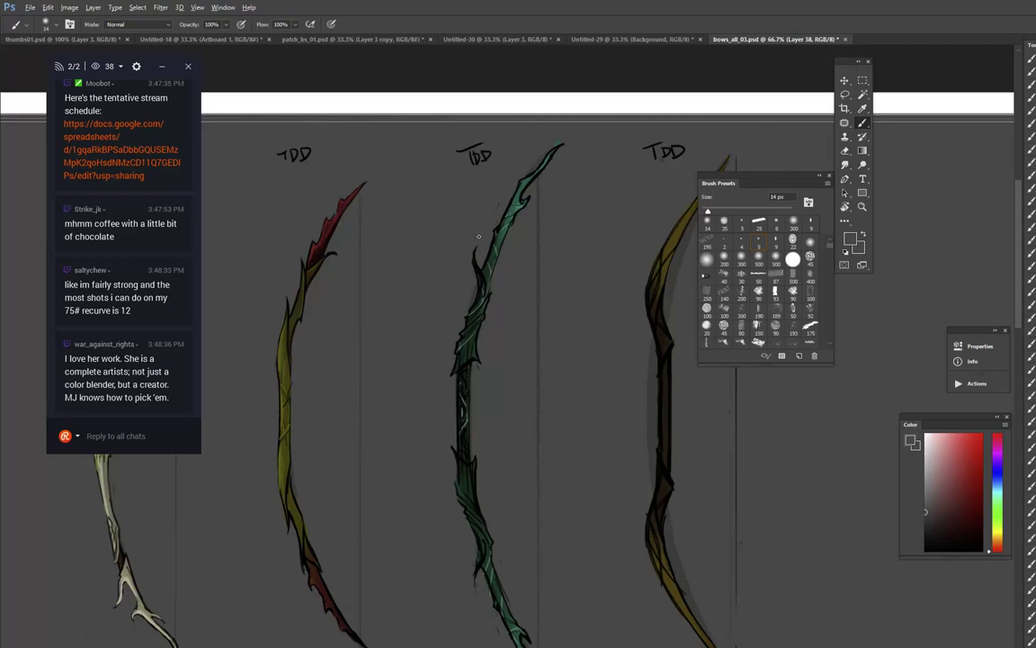
Step: Fill and shade the thorn on the teal bow's upper limb with sampled dark green tones
alt+click(482, 283)
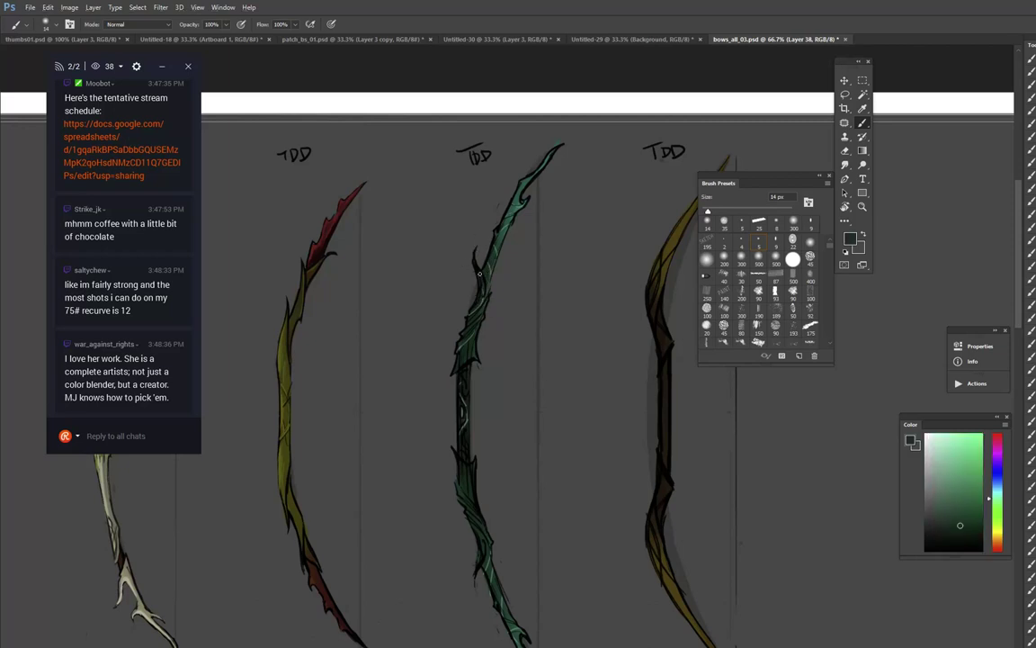
mouse_move(479, 273)
mouse_down()
mouse_move(428, 238)
mouse_move(478, 278)
mouse_up()
alt+click(487, 284)
alt+click(520, 213)
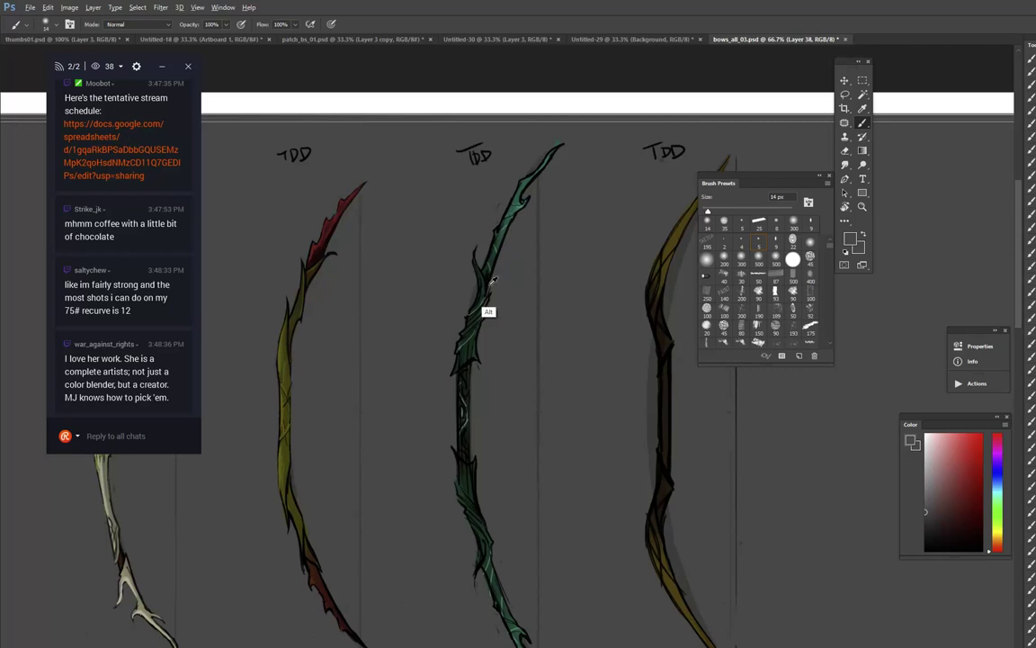
Step: Sharpen the inner edge of the teal bow's upper limb beside the thorn with sampled black, background grey and dark green
alt+click(489, 298)
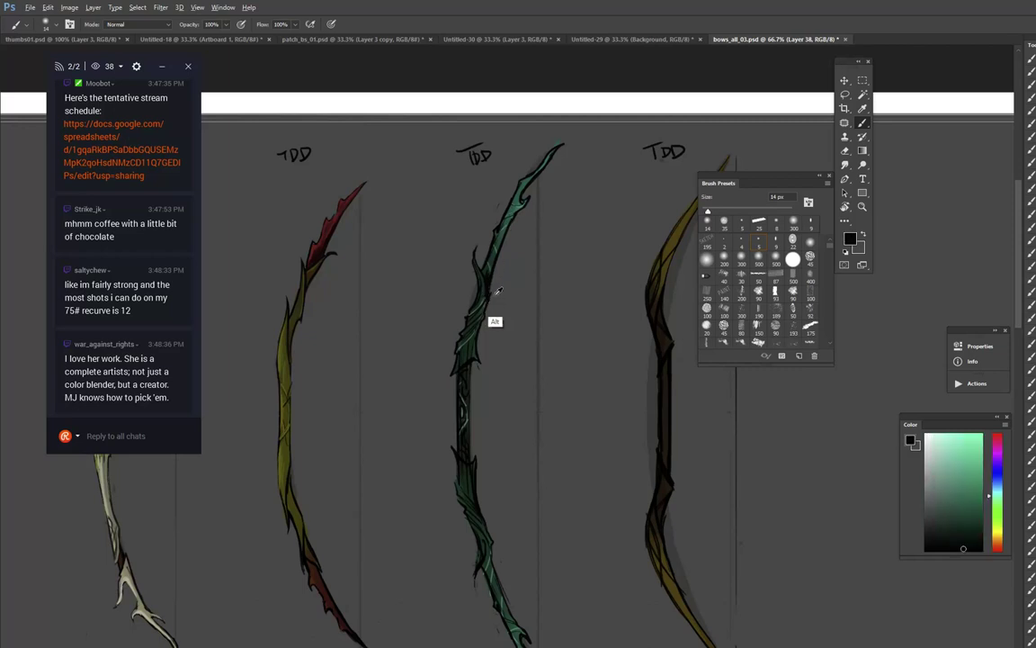
alt+click(486, 325)
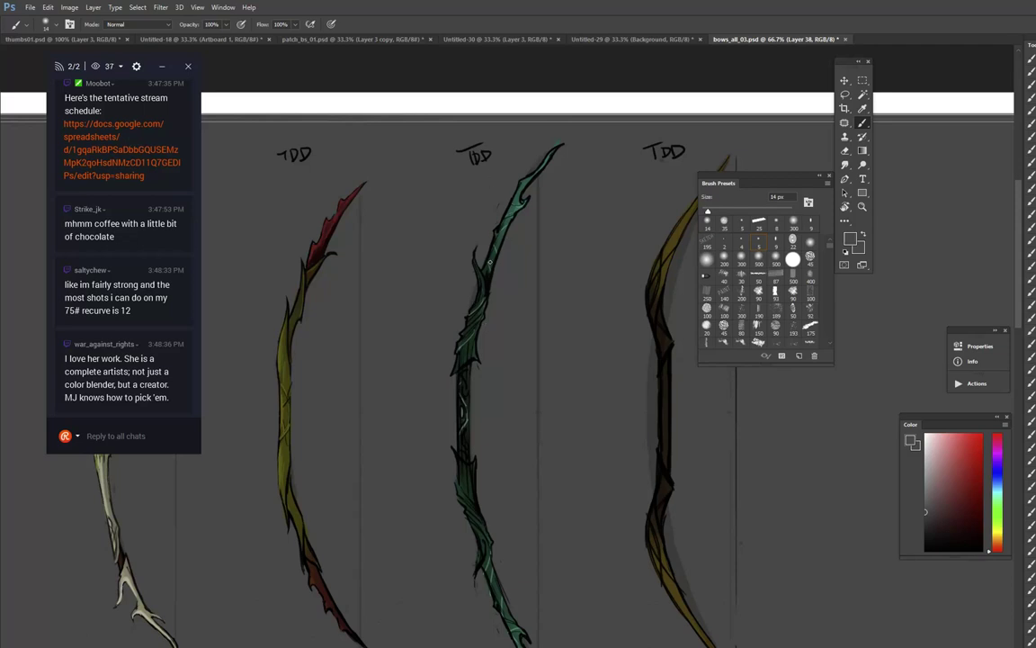
alt+click(489, 264)
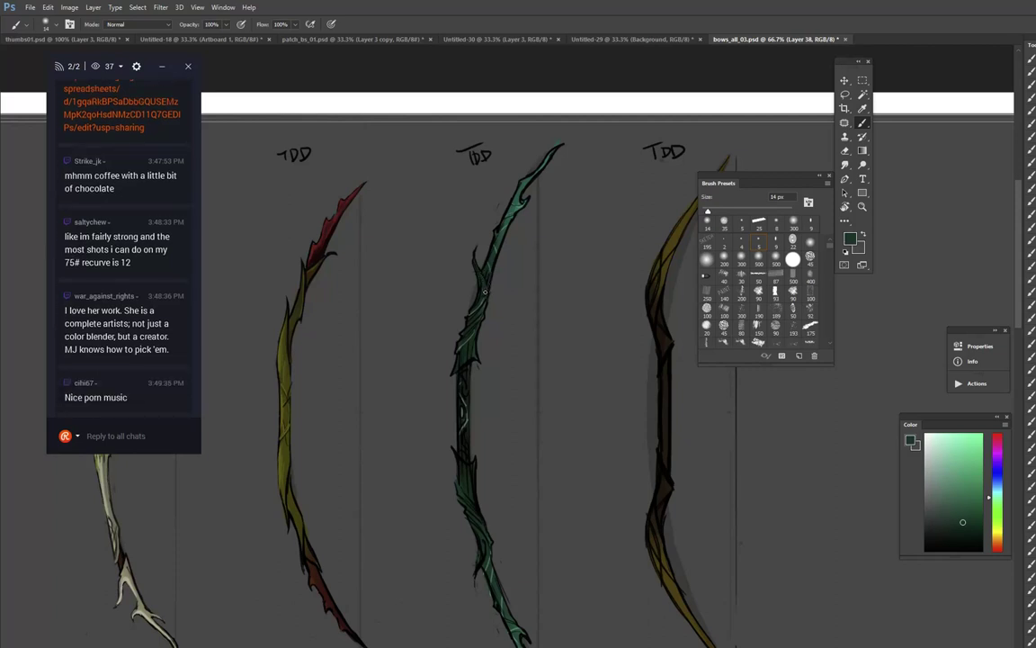
alt+click(484, 283)
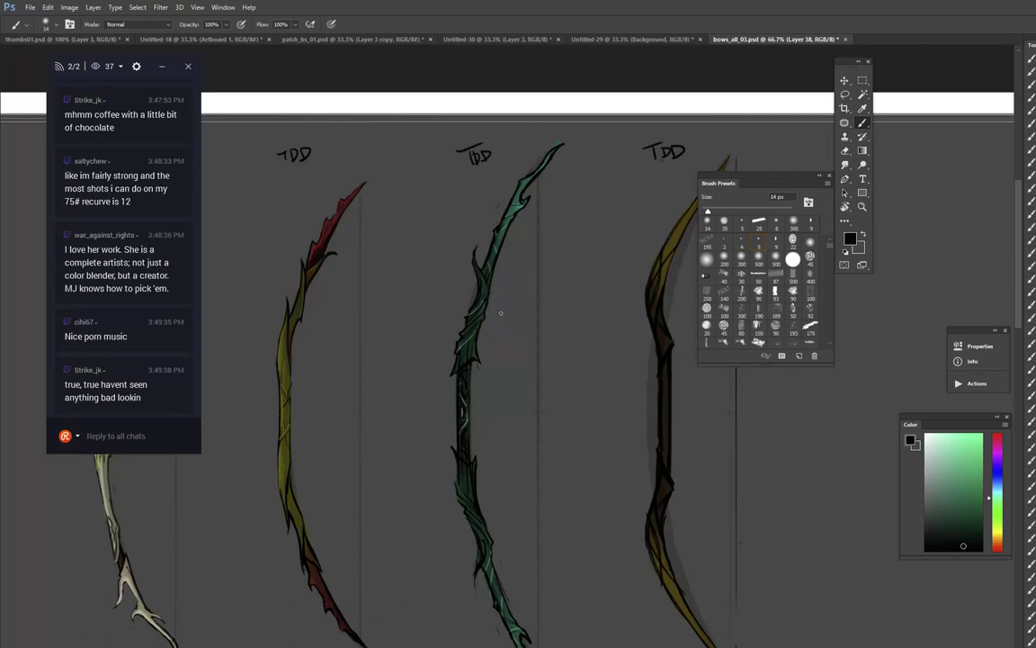
Step: Redefine the jagged lower end of the teal bow's upper limb where it overlaps the grip with sampled black, grey and green
alt+click(459, 367)
alt+click(463, 367)
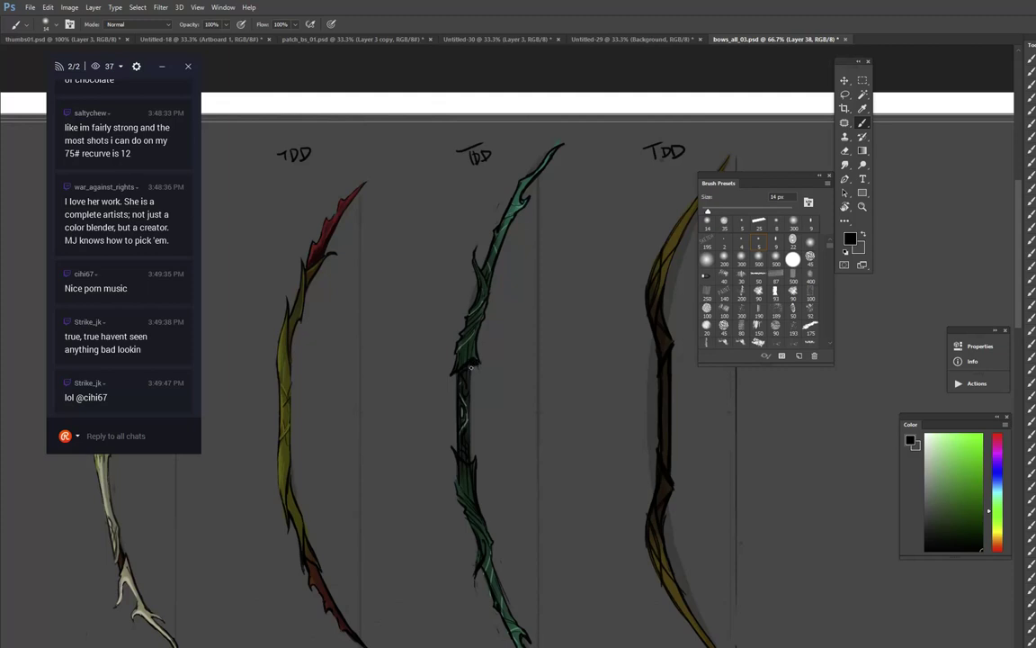
alt+click(481, 364)
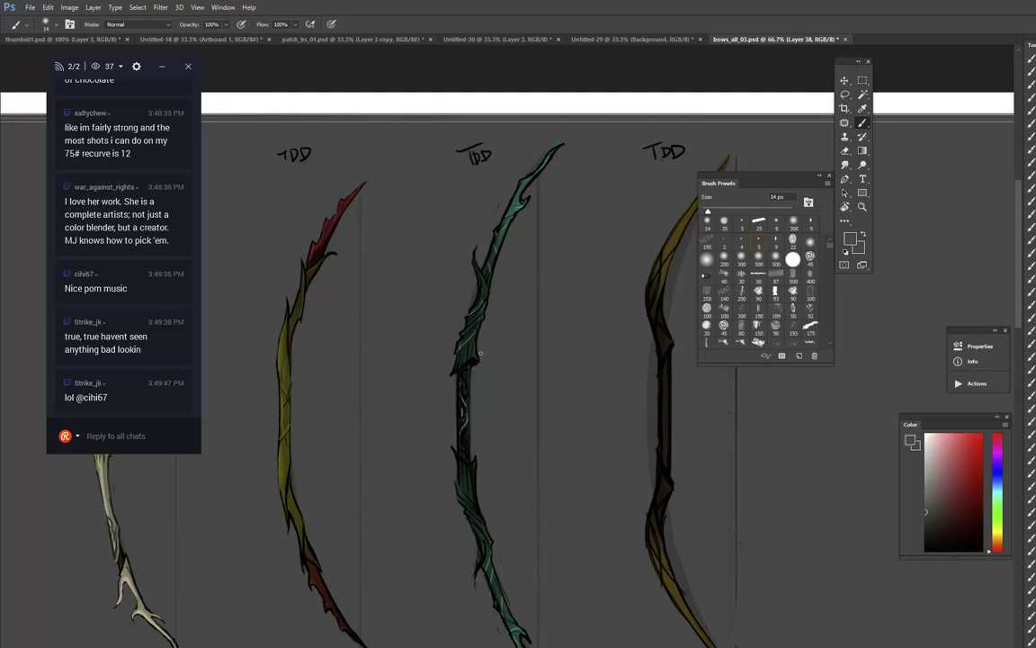
alt+click(475, 354)
drag(470, 369, 471, 375)
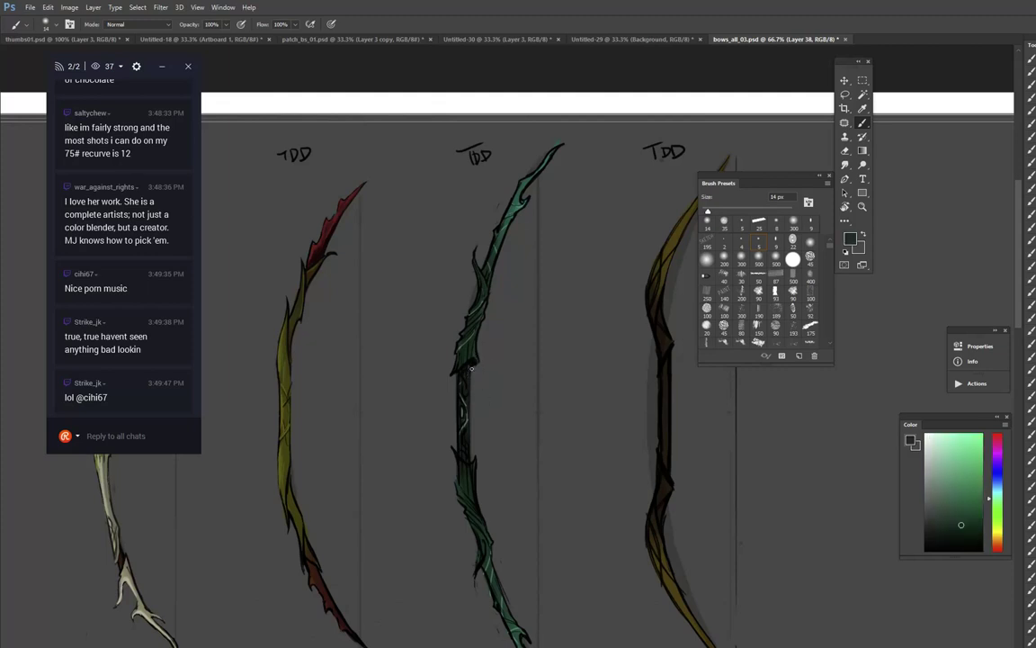
Step: Paint straight dark green and teal lines down the inner edge of the teal bow's grip
shift+click(473, 436)
alt+click(499, 235)
click(469, 385)
shift+click(471, 437)
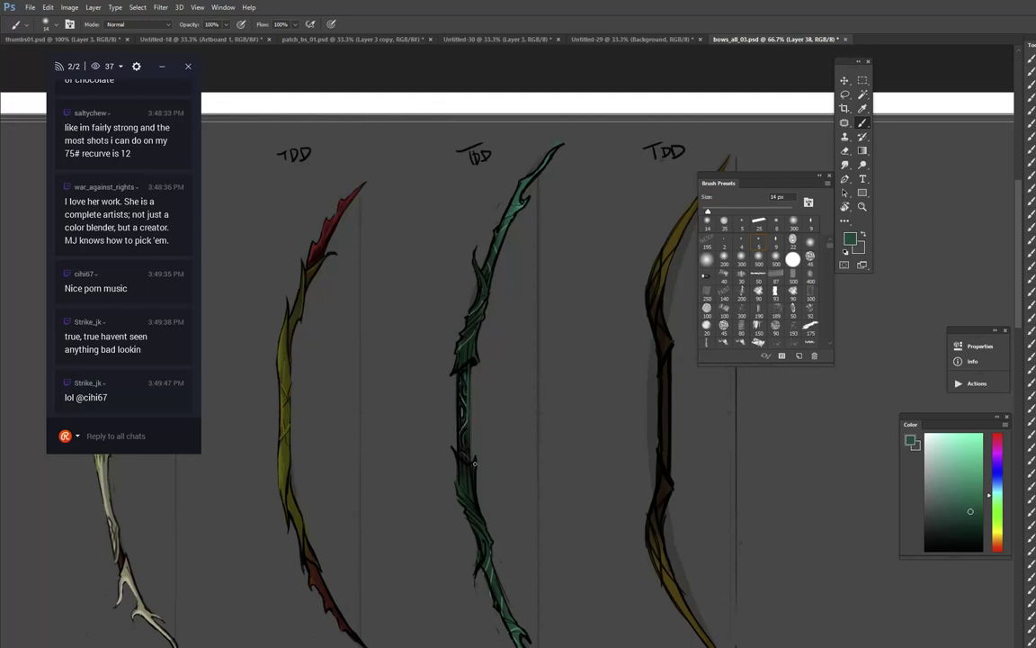
Step: Refine the pointed collar beneath the teal bow's grip with sampled dark green, background grey and black
alt+click(468, 481)
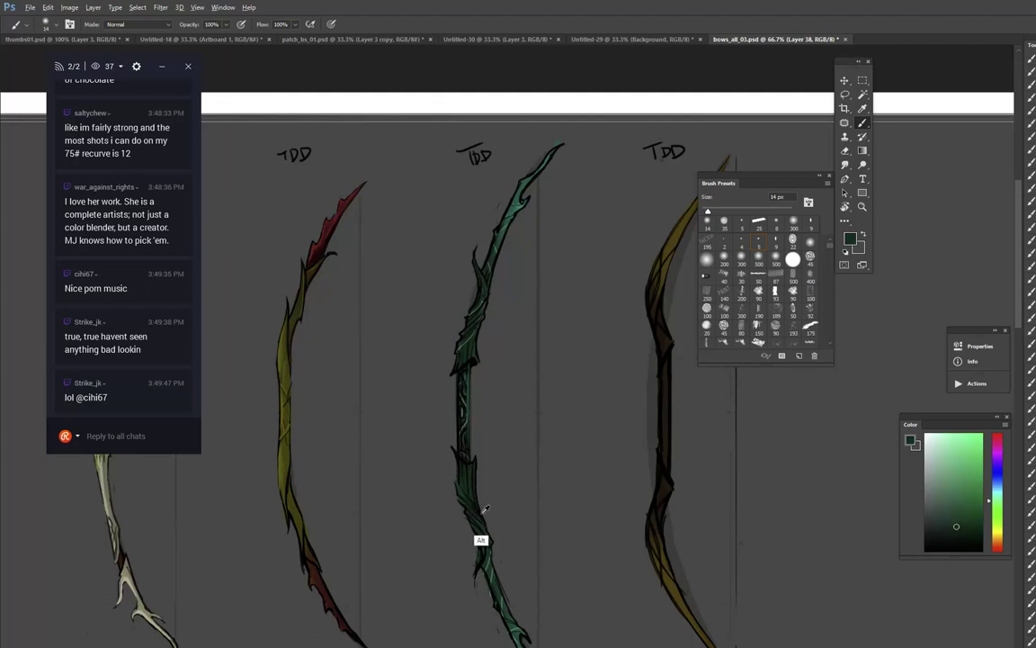
alt+click(482, 512)
alt+click(457, 479)
drag(459, 459, 461, 485)
alt+click(465, 488)
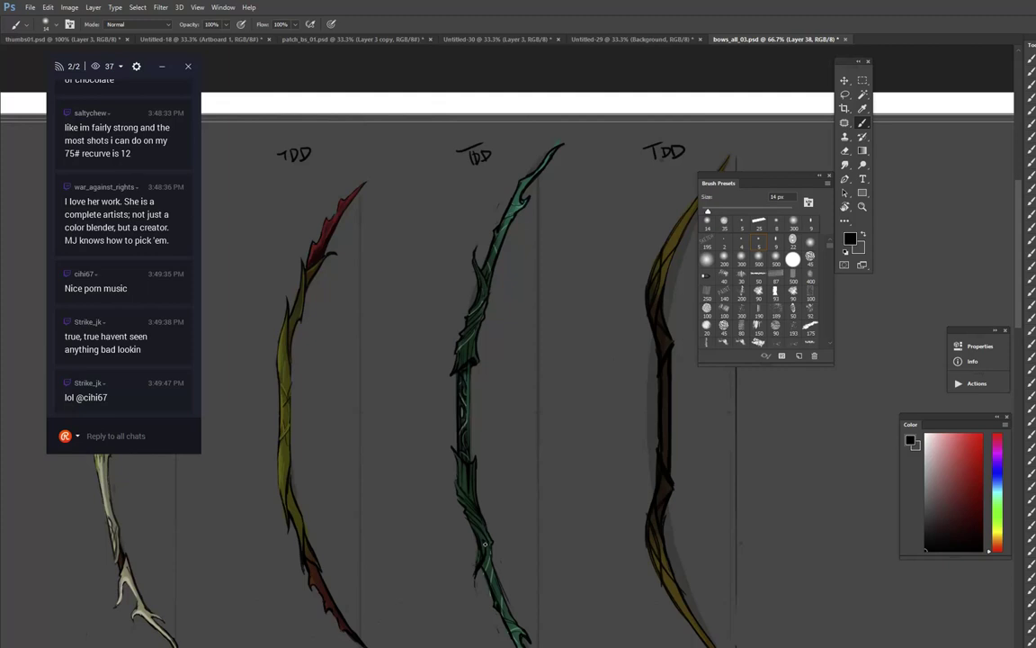
Step: Shape a curved thorn on the outer edge of the teal bow's lower limb with sampled dark green, black and background grey
alt+click(478, 542)
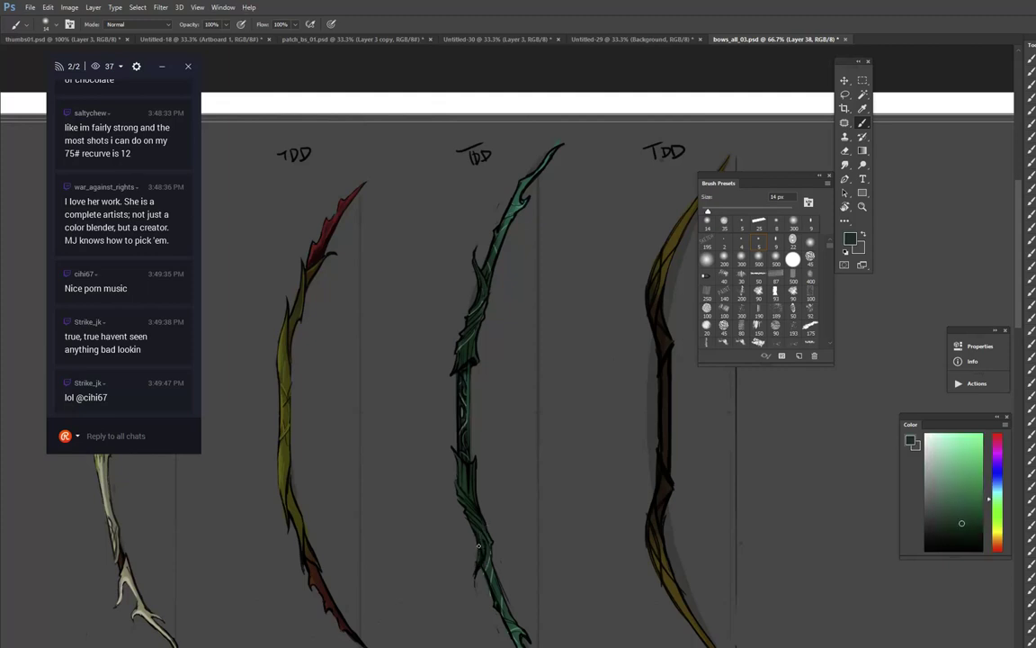
alt+click(476, 550)
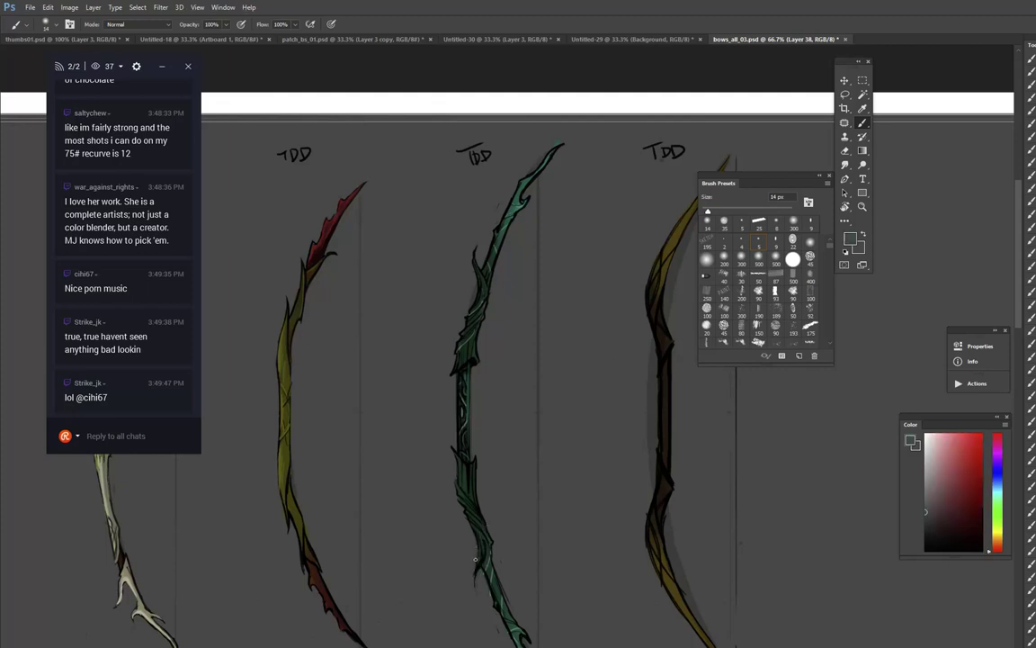
alt+click(470, 530)
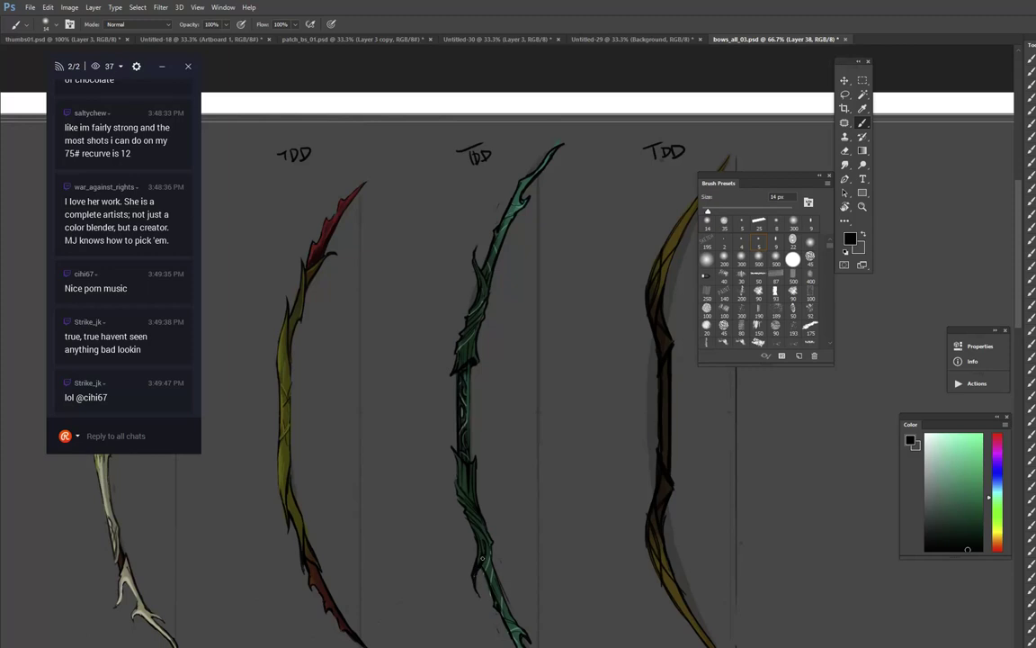
alt+click(436, 555)
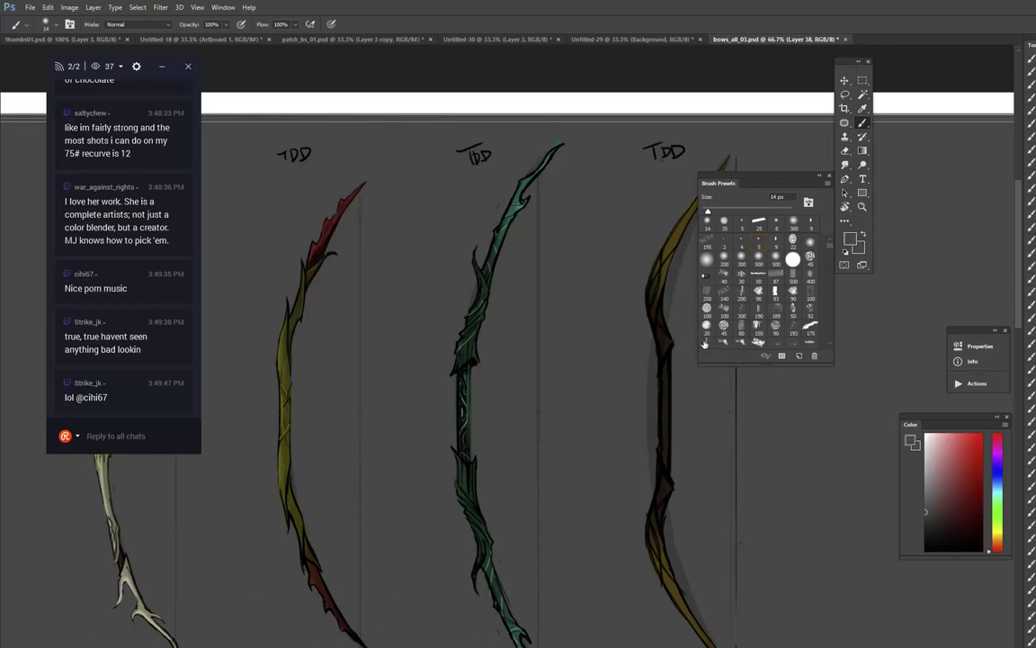
Step: Mix a brighter teal from a sampled bow colour and paint highlights along the teal bow's limbs and grip
alt+click(476, 332)
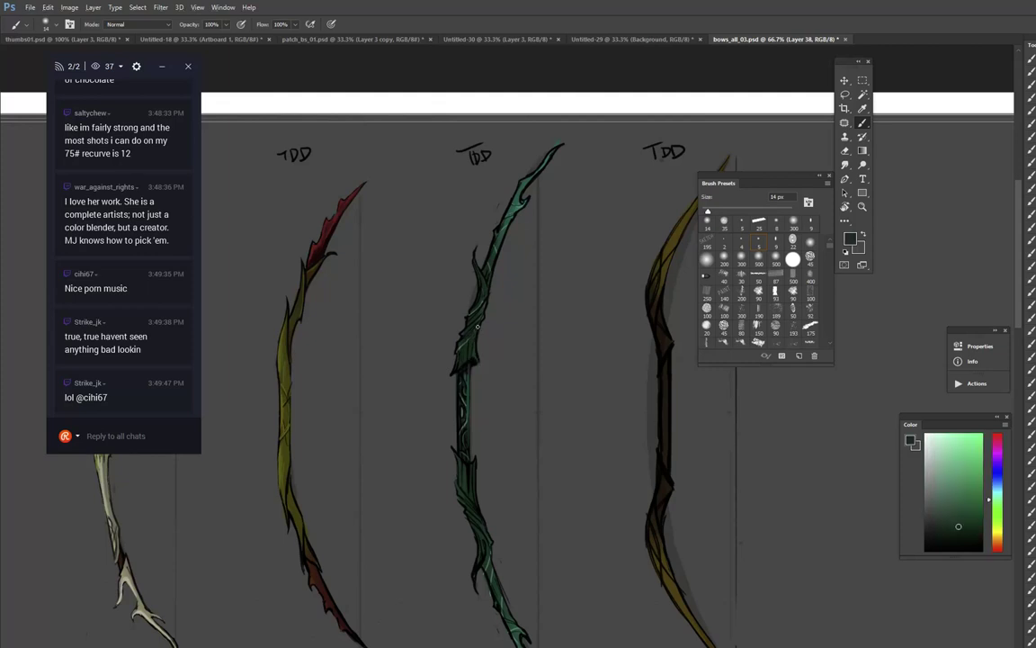
alt+click(513, 217)
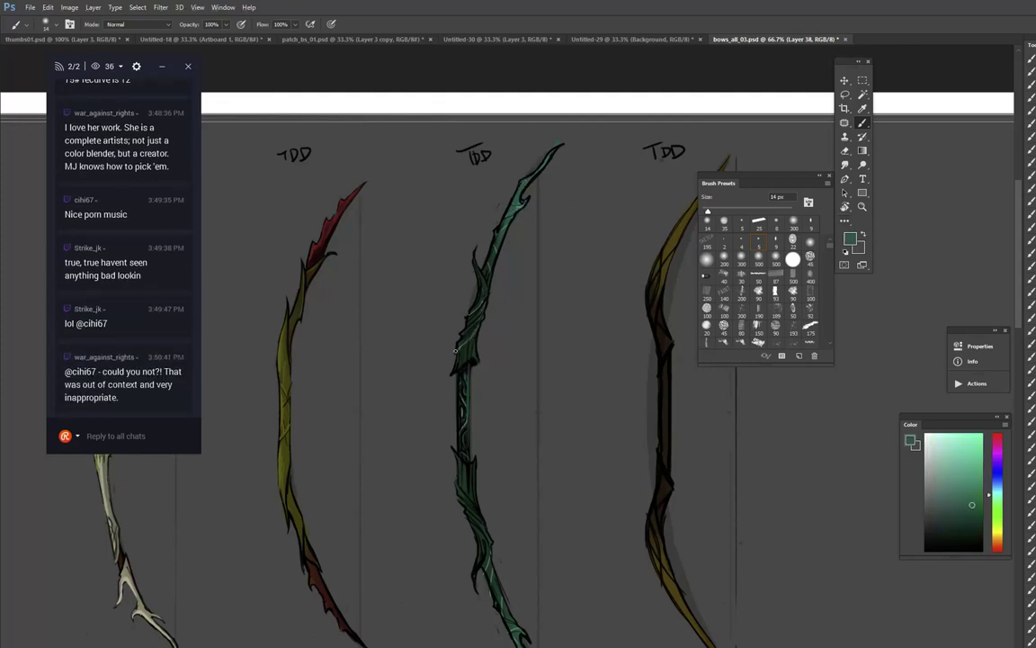
click(997, 489)
drag(979, 484, 982, 470)
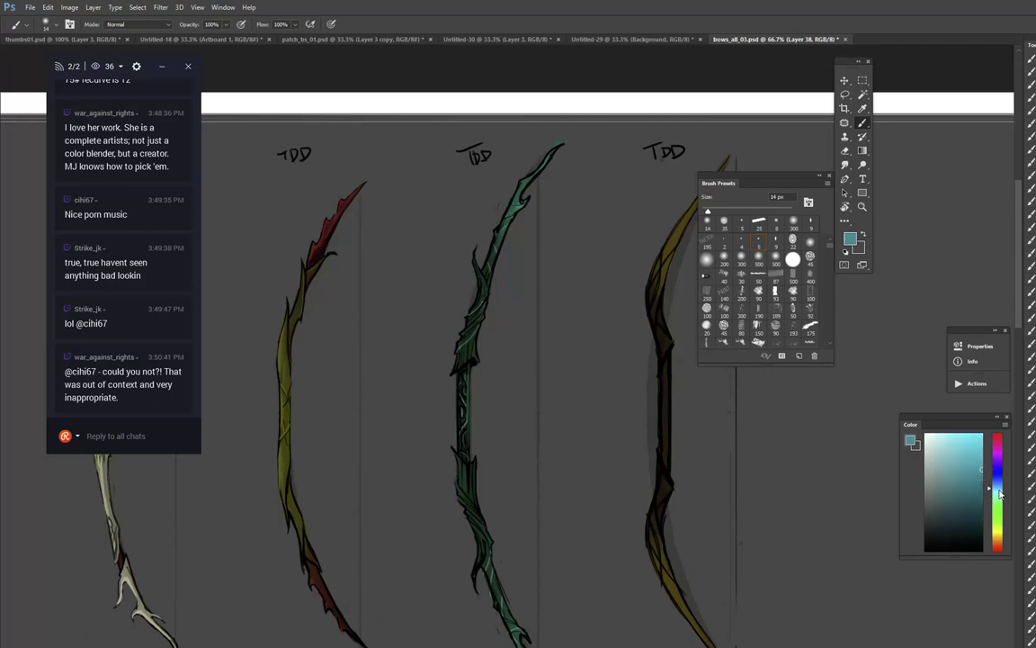
click(998, 493)
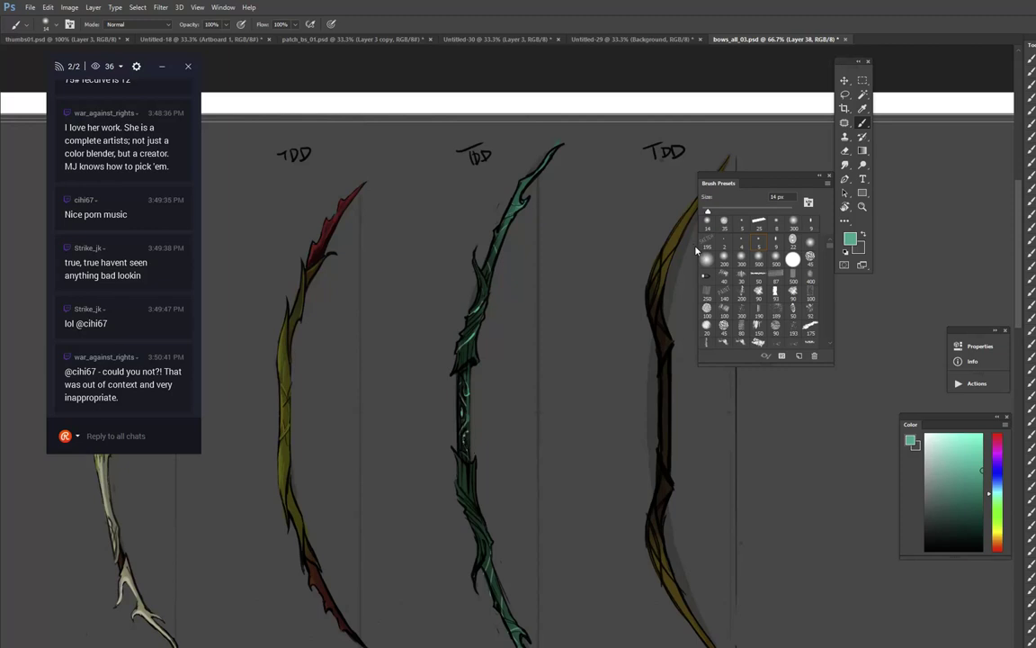
Step: Add a row of bright teal dots above the teal bow's grip, plus dots and a highlight stroke on its upper limb
click(460, 351)
click(463, 349)
click(466, 346)
click(470, 343)
click(472, 340)
click(497, 242)
click(496, 238)
drag(522, 183, 513, 200)
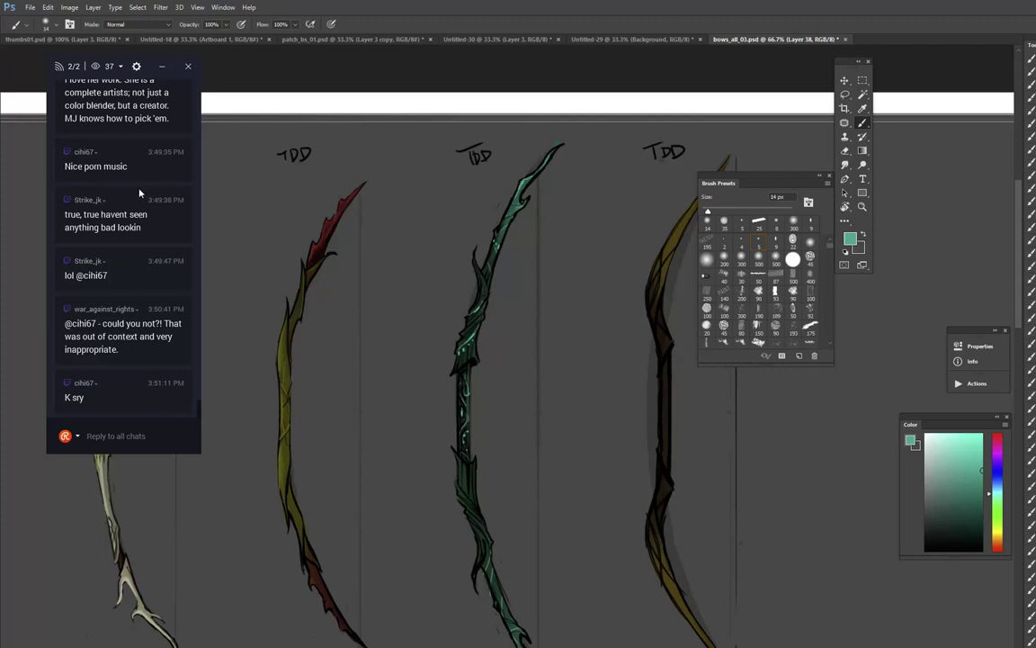
Step: Darken the outlines of the teal bow's lower collar and limb with sampled black, cleaning the edges with background grey
scroll(433, 215, down, 1)
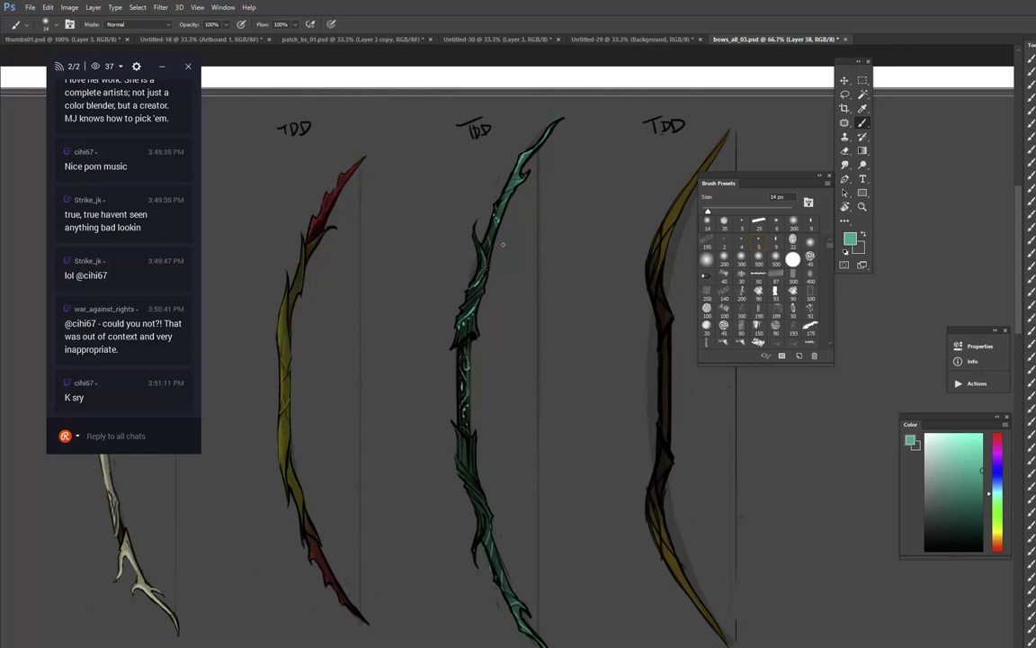
alt+click(465, 453)
alt+click(466, 452)
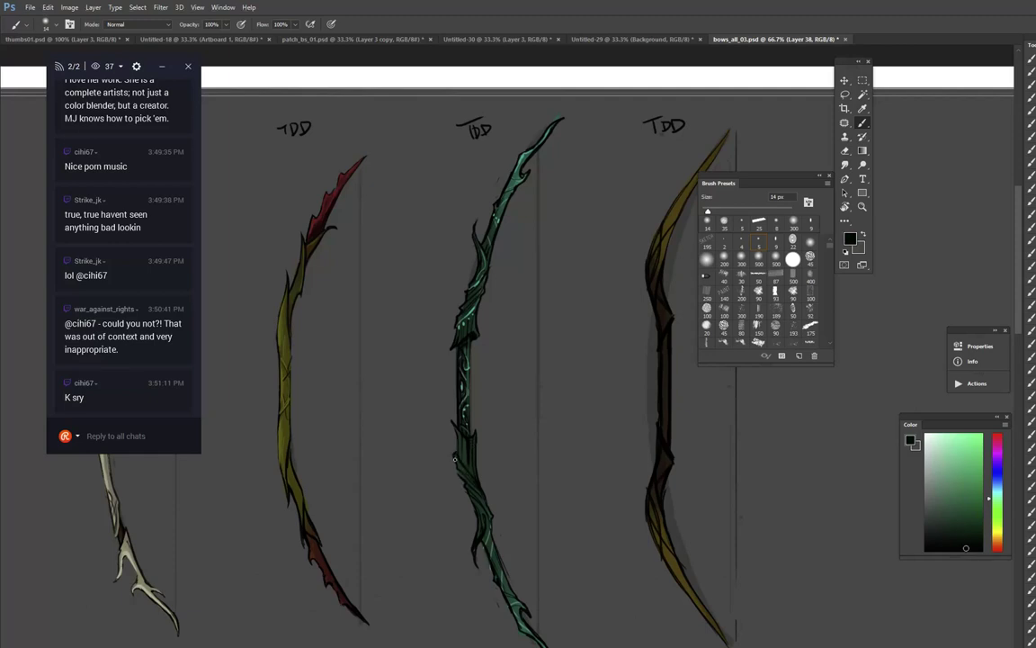
drag(457, 474, 476, 512)
drag(473, 341, 472, 412)
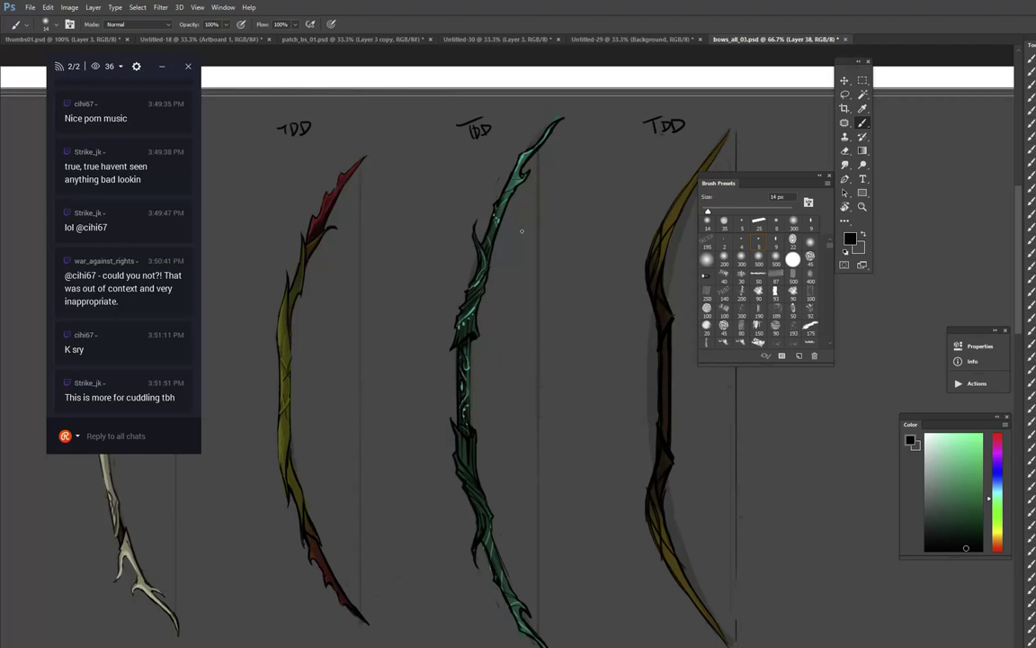
key(alt)
alt+click(479, 364)
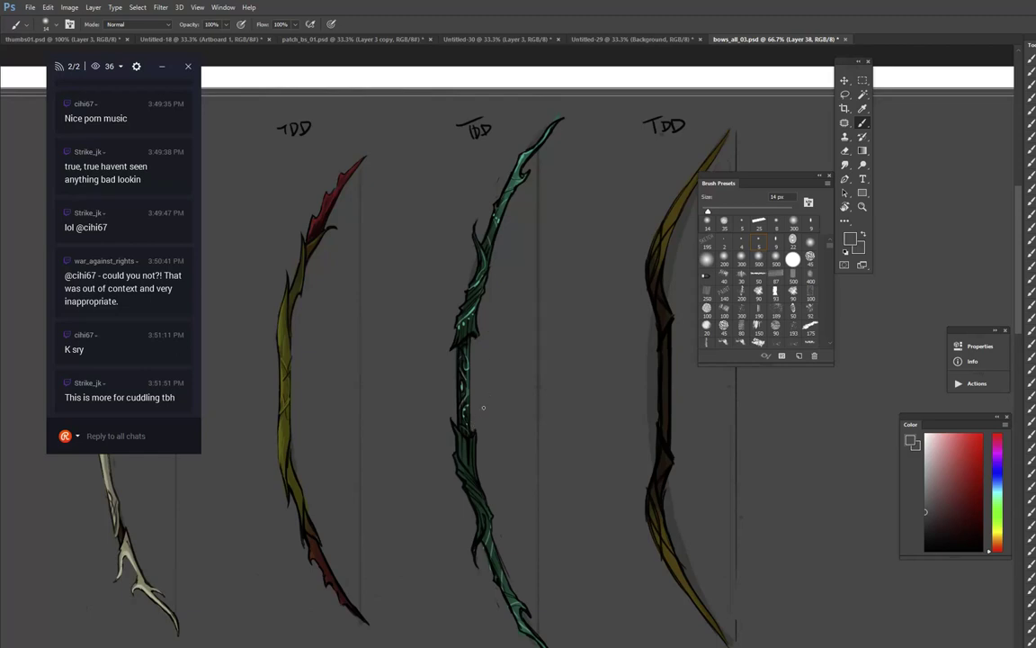
Step: Mix a near-black yellow-green from a sampled bow colour and deepen the shadow lines on the teal bow's collar and lower limb
drag(616, 329, 614, 385)
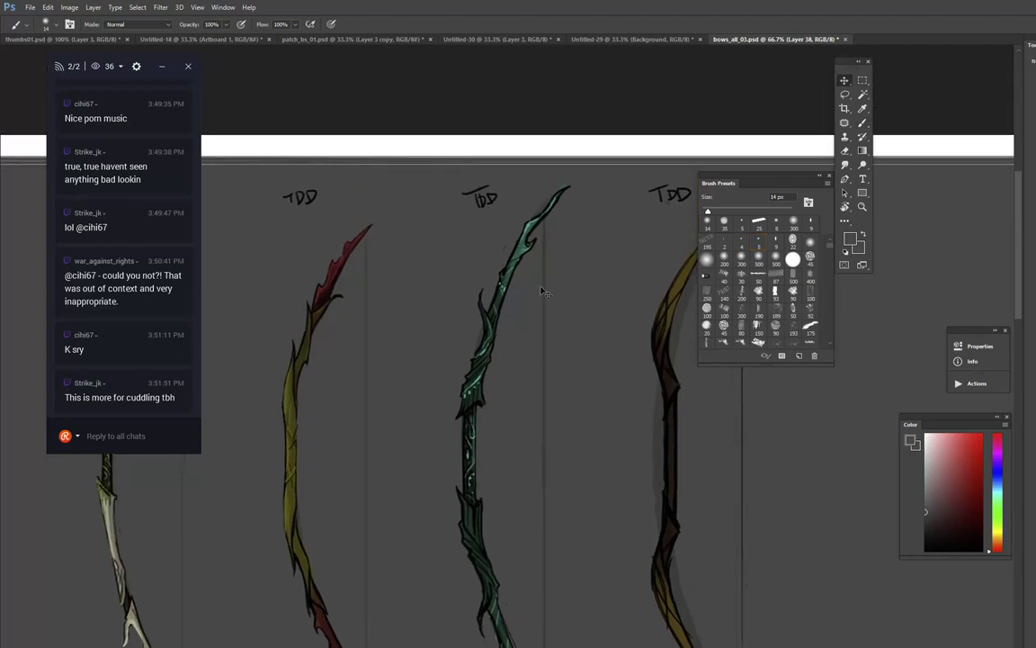
key(v)
key(b)
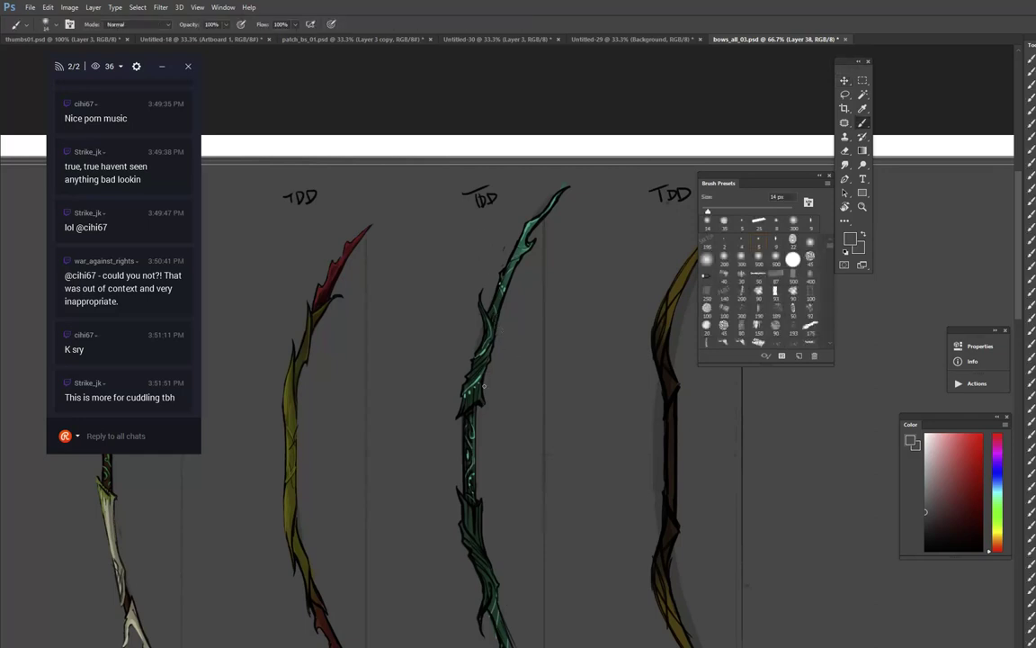
alt+click(470, 416)
click(997, 527)
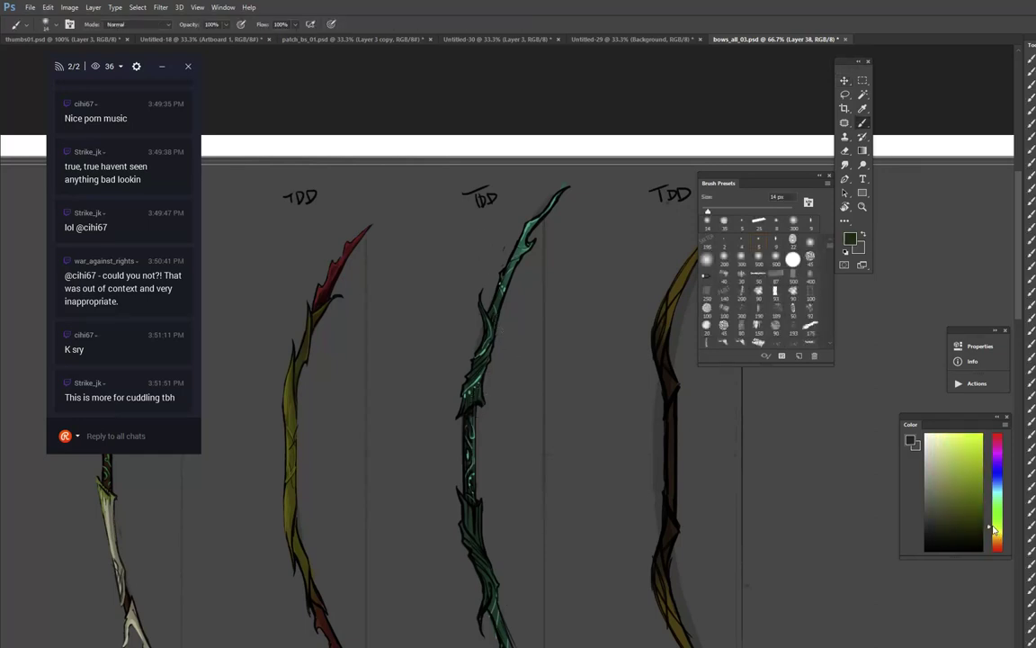
click(942, 529)
click(937, 537)
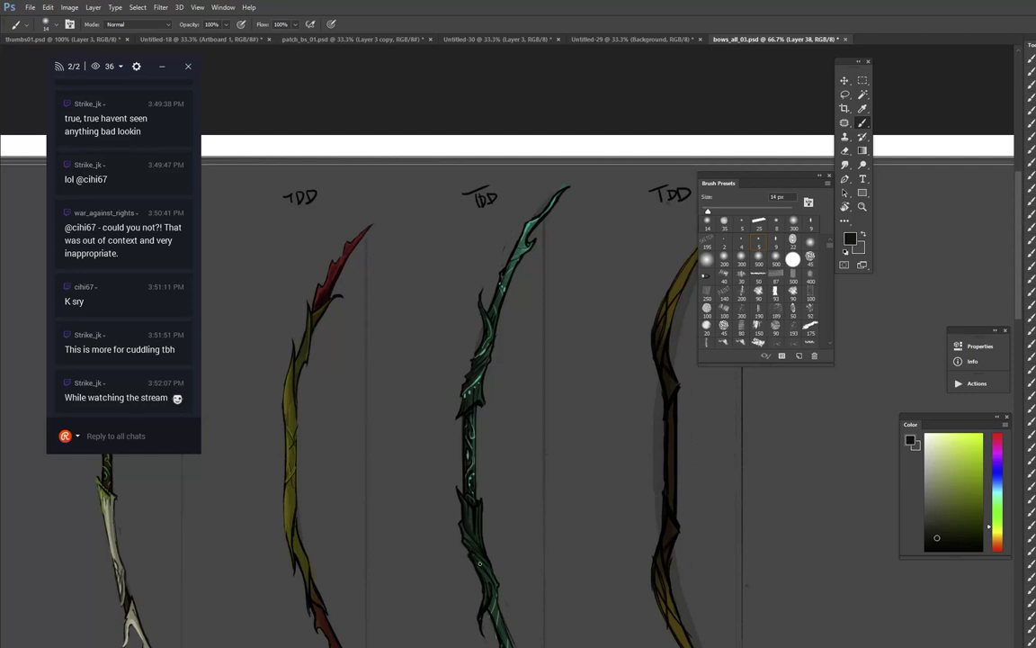
Step: Trim the teal bow's edges with background grey and refine its limbs and collars with a sampled dark teal
alt+click(493, 627)
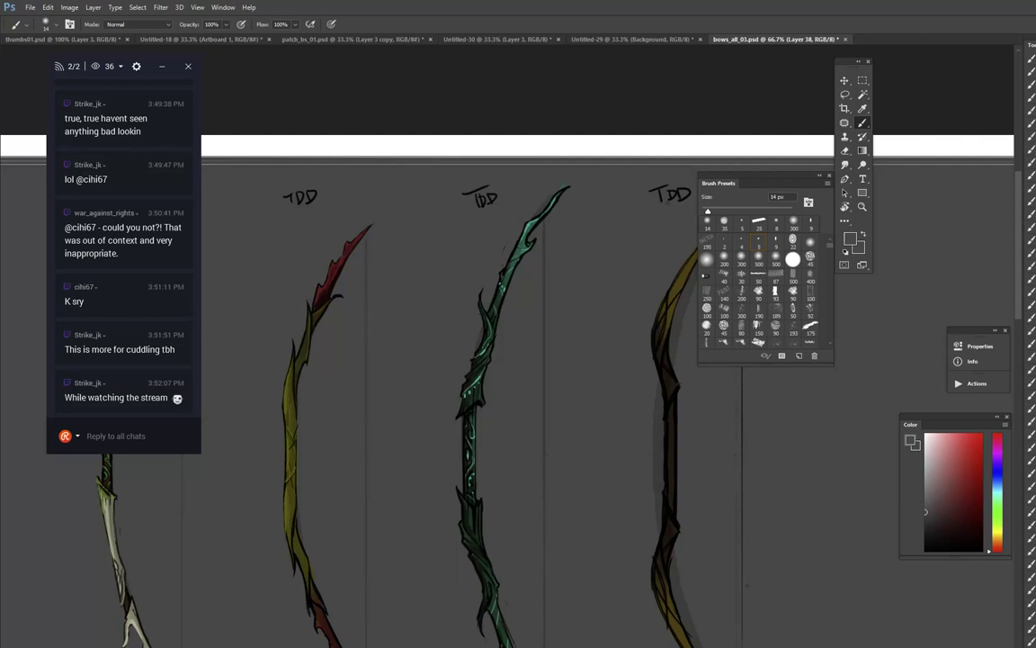
drag(597, 323, 588, 353)
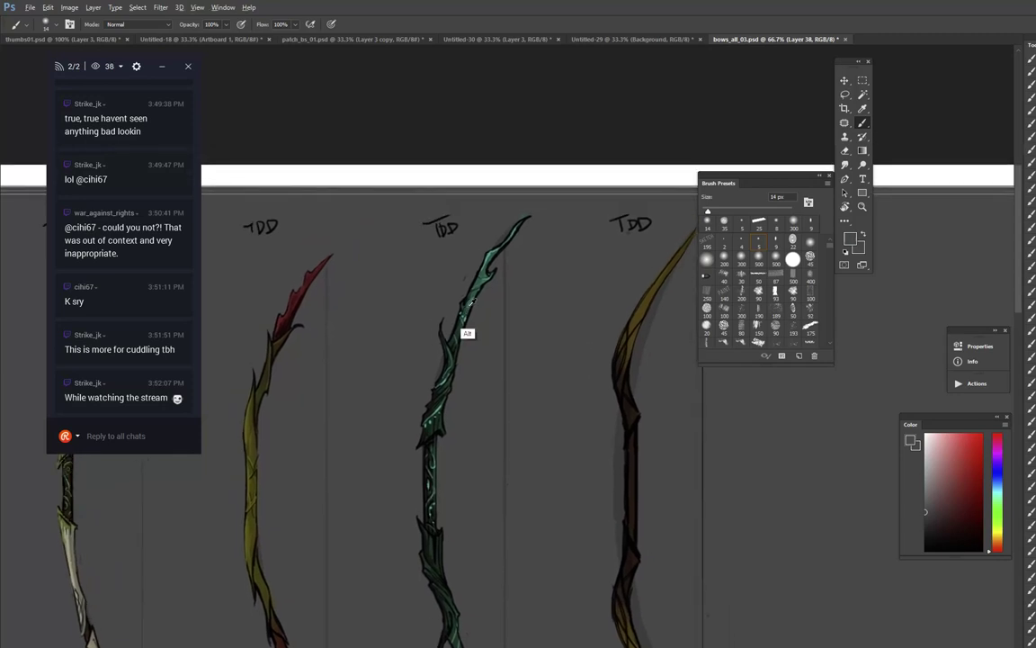
alt+click(457, 351)
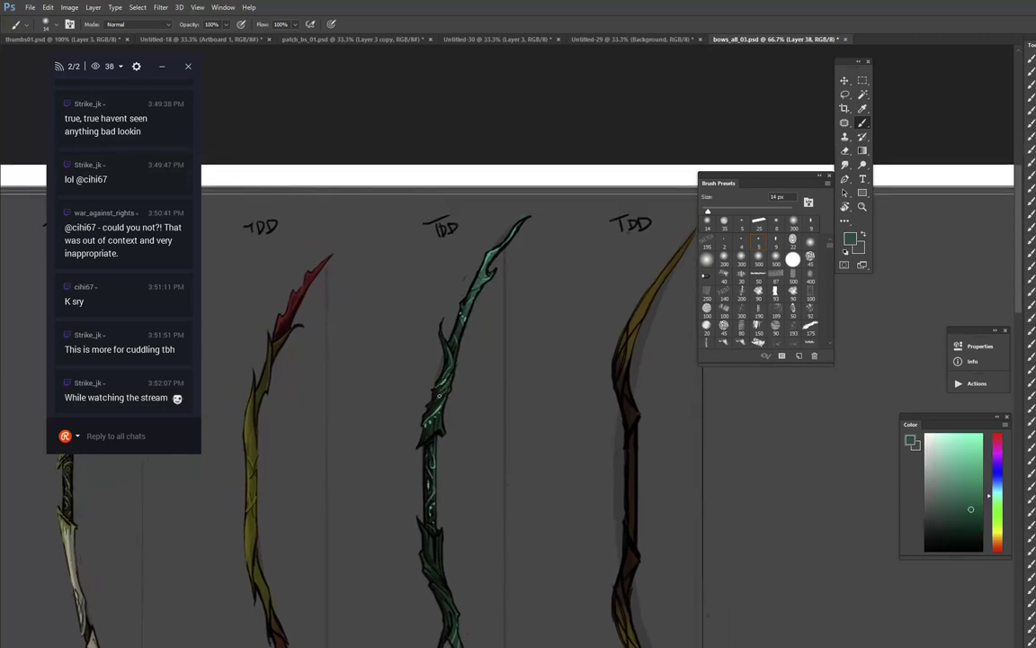
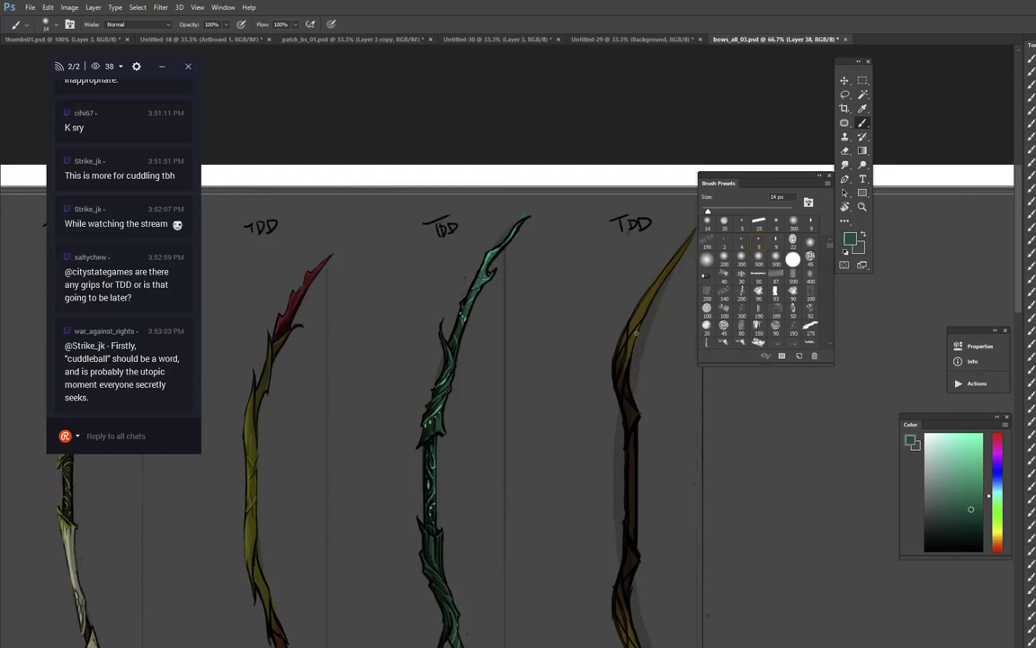
Step: Refine the golden bow's upper limb and grip collar with sampled background grey, dark gold and dark browns
alt+click(613, 403)
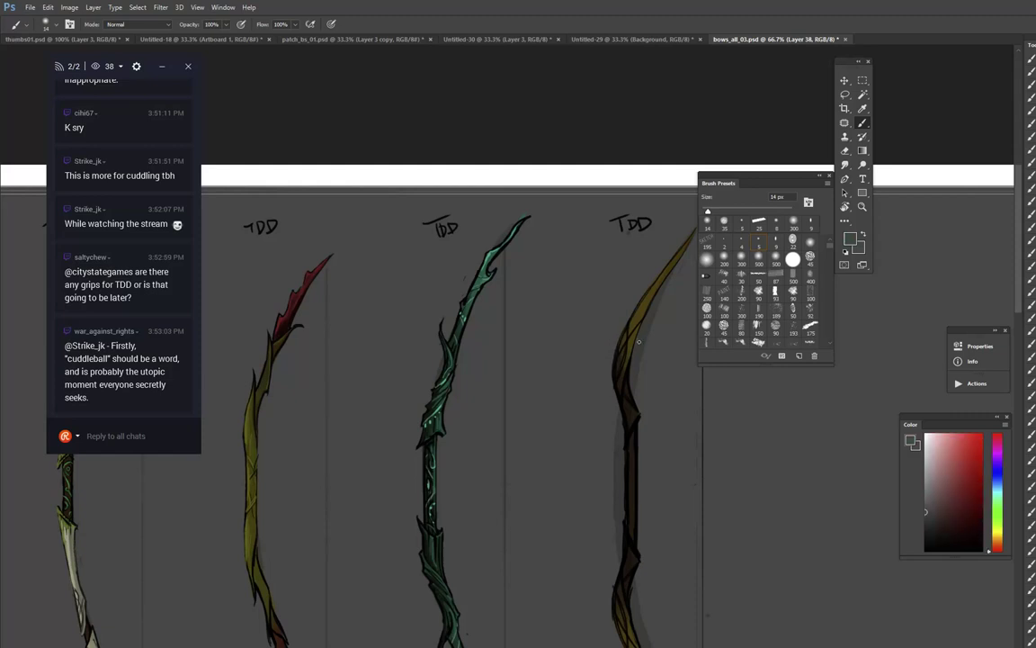
alt+click(633, 334)
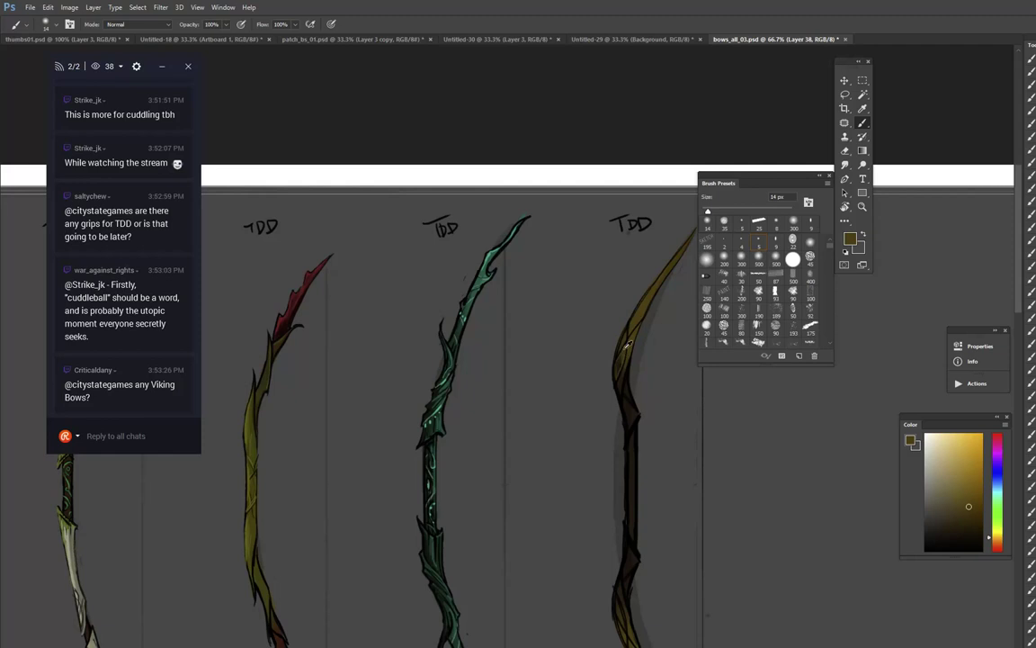
alt+click(618, 372)
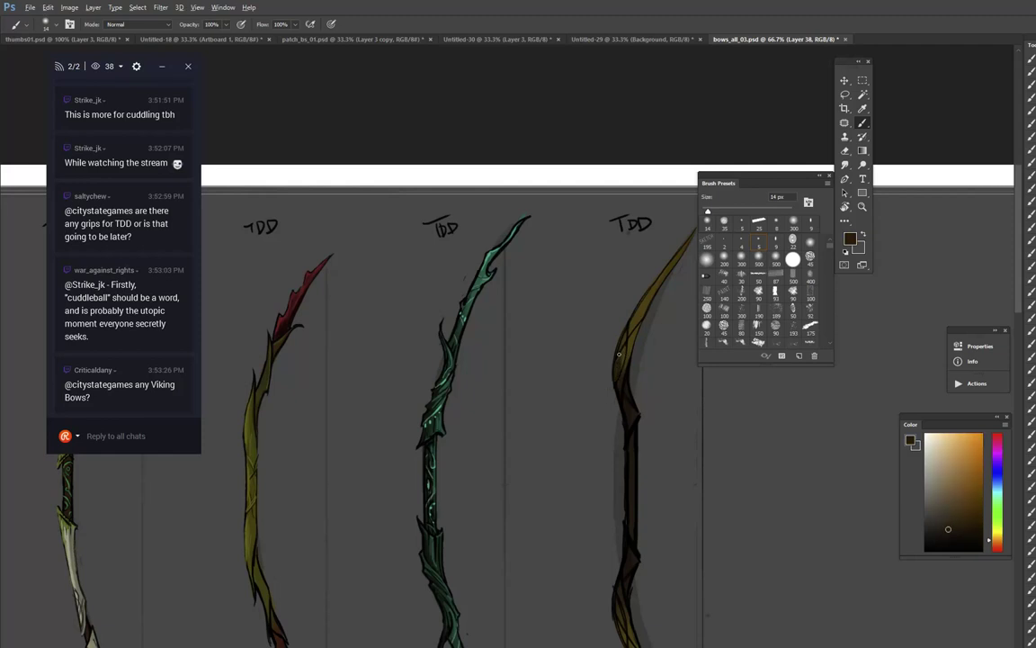
alt+click(624, 425)
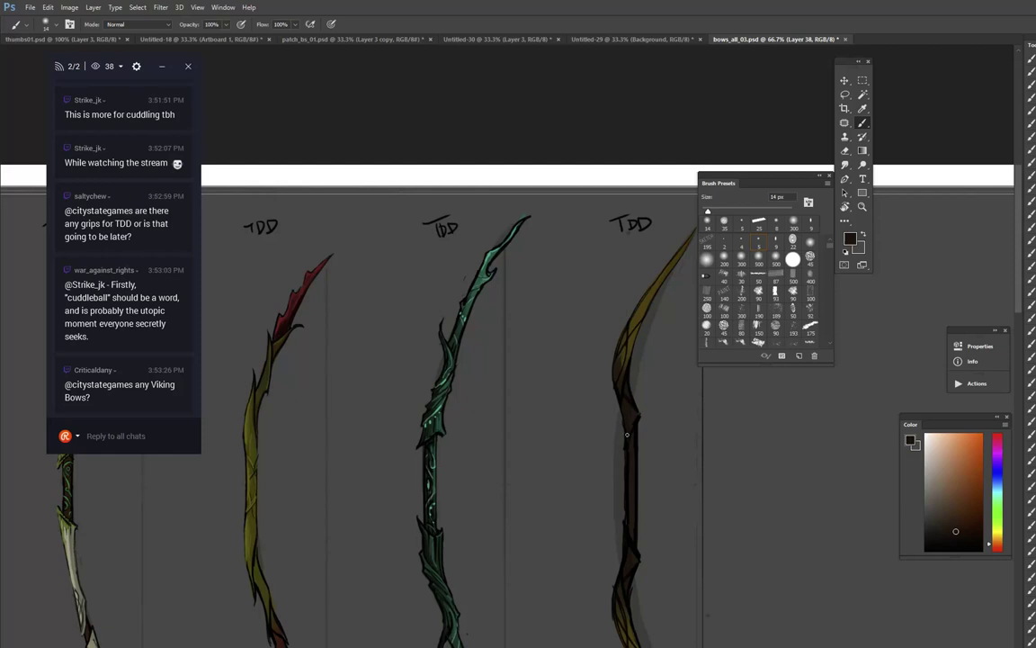
alt+click(627, 436)
Step: Look over the VIK bow concepts and examine the row of finished bows beneath them up close
drag(601, 478, 423, 585)
drag(527, 380, 711, 295)
key(z)
alt+click(657, 360)
drag(660, 423, 999, 290)
drag(678, 459, 902, 339)
drag(707, 526, 524, 647)
drag(838, 360, 839, 369)
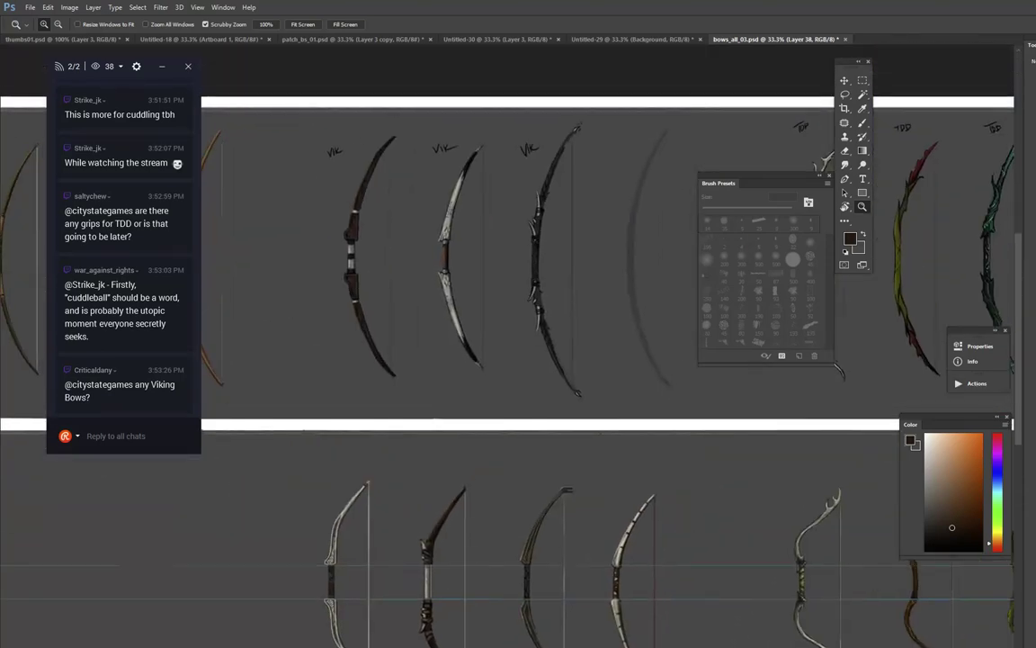
key(b)
scroll(671, 441, down, 3)
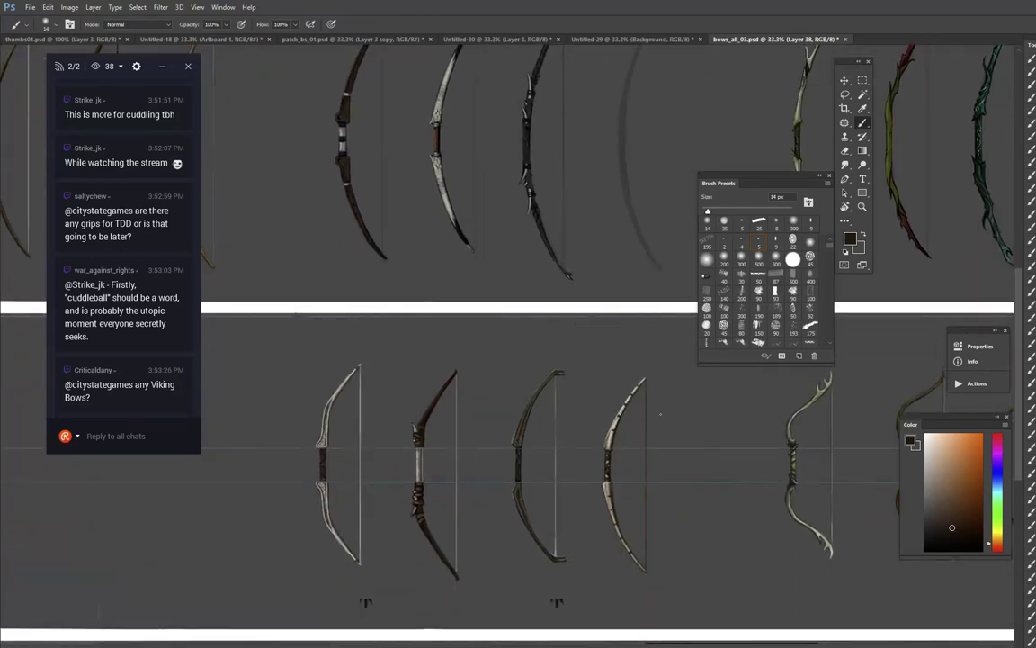
key(z)
click(659, 424)
click(660, 426)
key(b)
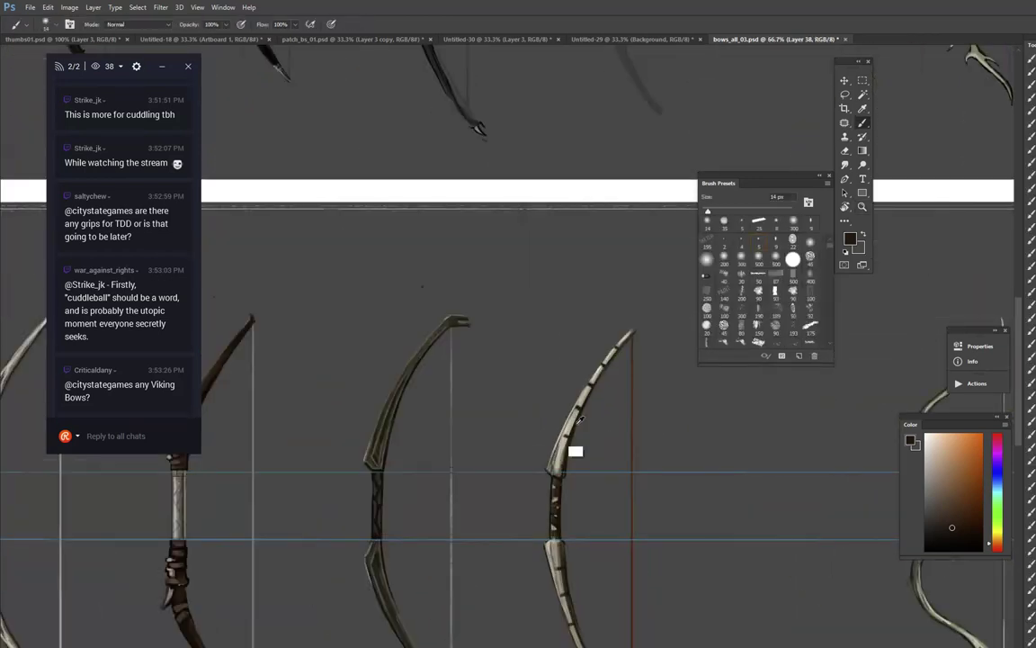
drag(527, 343, 644, 337)
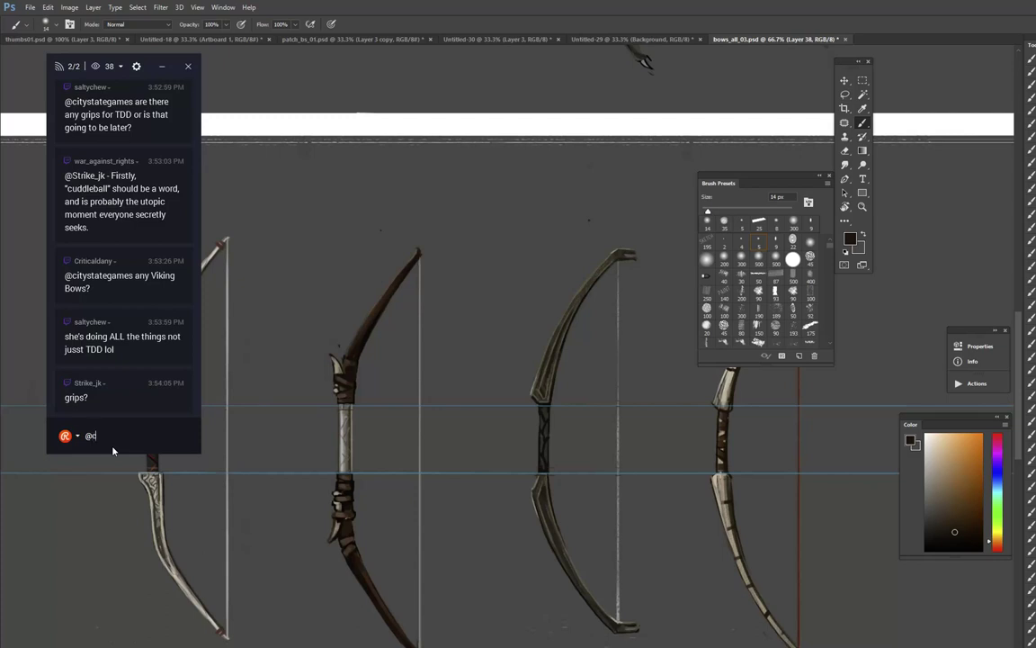
Step: Reply in the stream chat to the viewer asking about grips with "I assume that girps will be a thing"
text(itry)
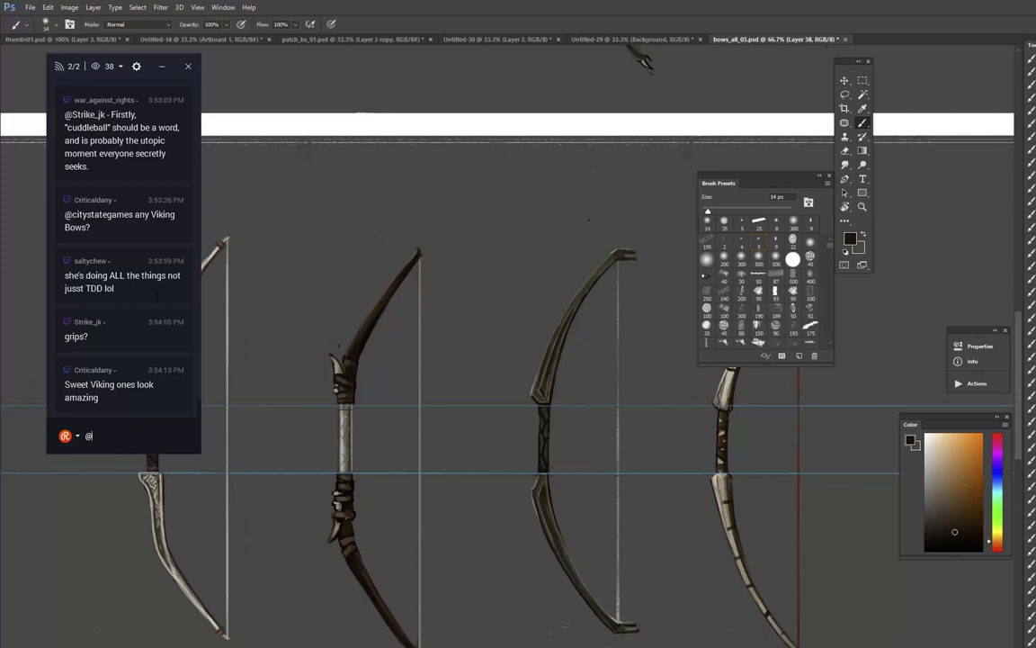
scroll(150, 314, up, 3)
scroll(151, 314, down, 3)
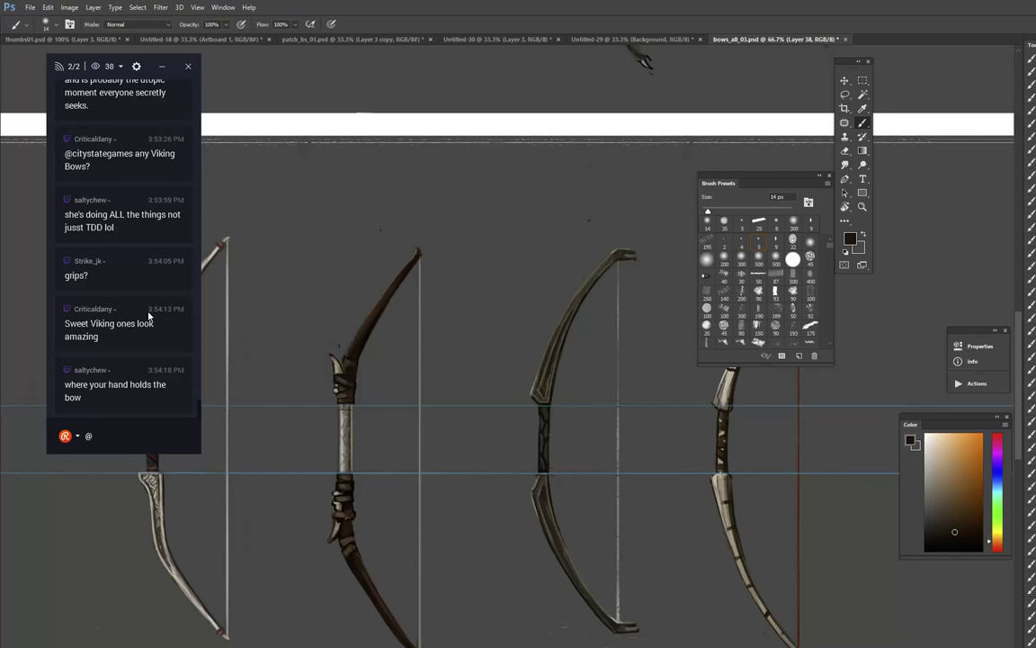
text(saltychew I ass)
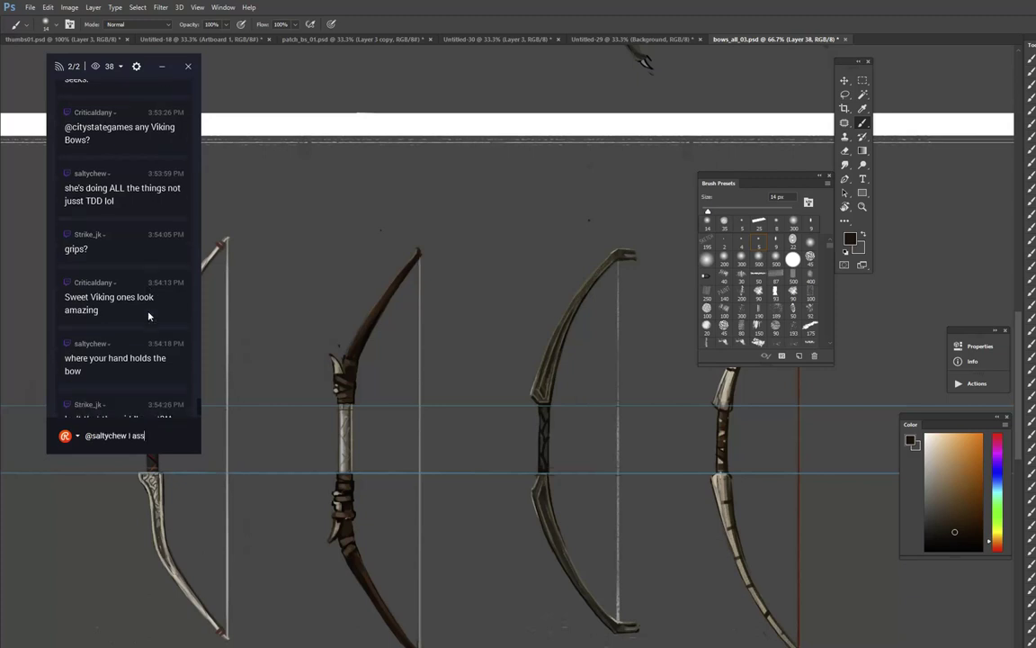
text(ume that gi)
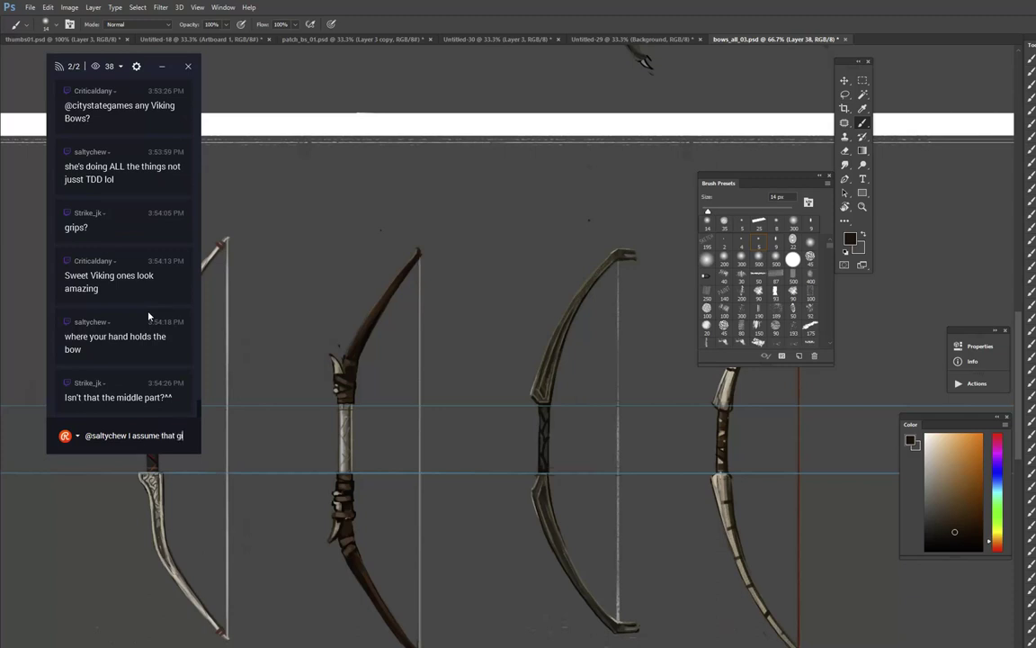
text(rps will be)
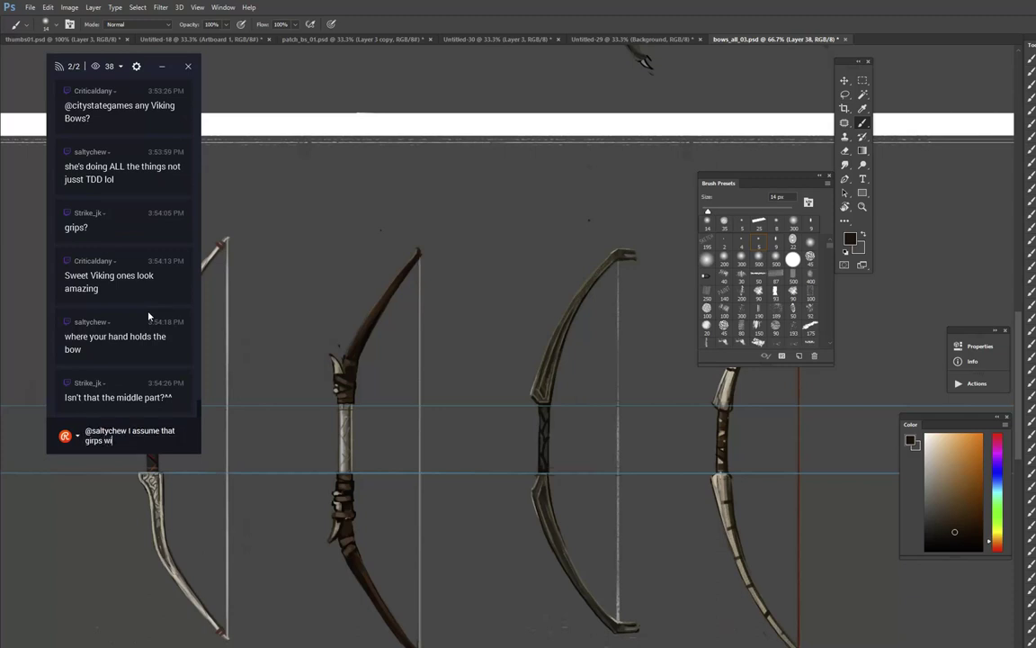
text( a thing)
key(Return)
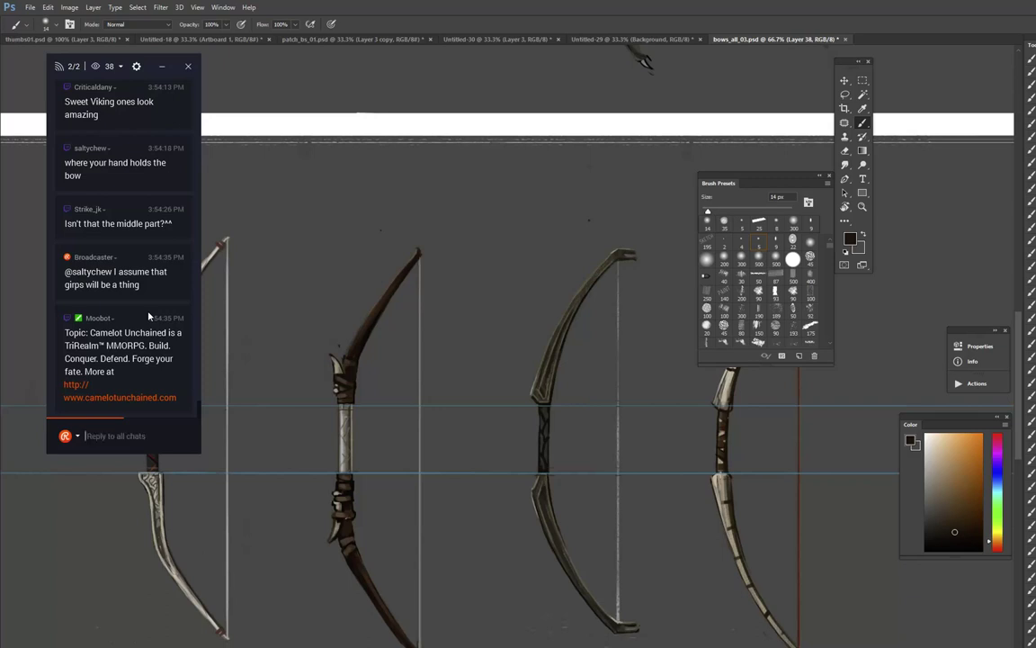
Step: Post the chat follow-up "or at leas interchangeable" and its correction "*least"
text(or a)
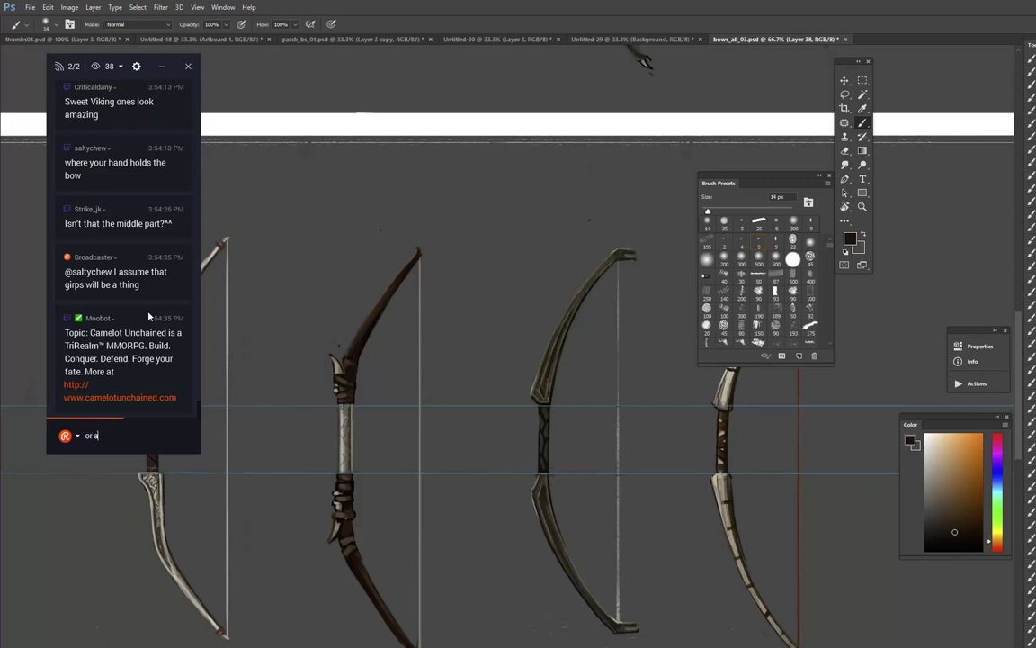
text(t leas inter)
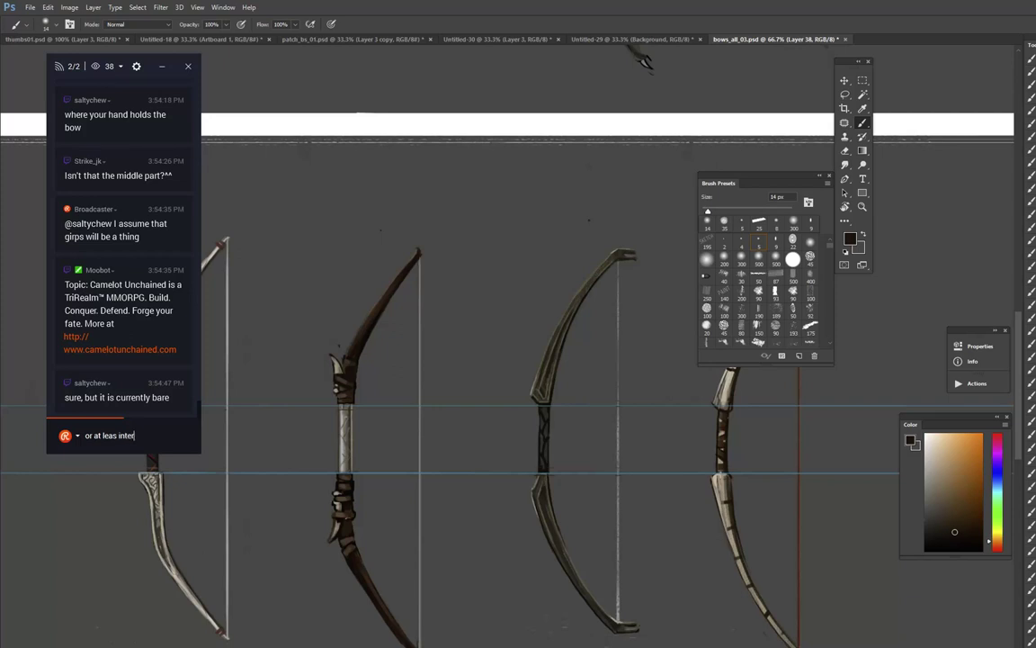
text(changeable)
key(Return)
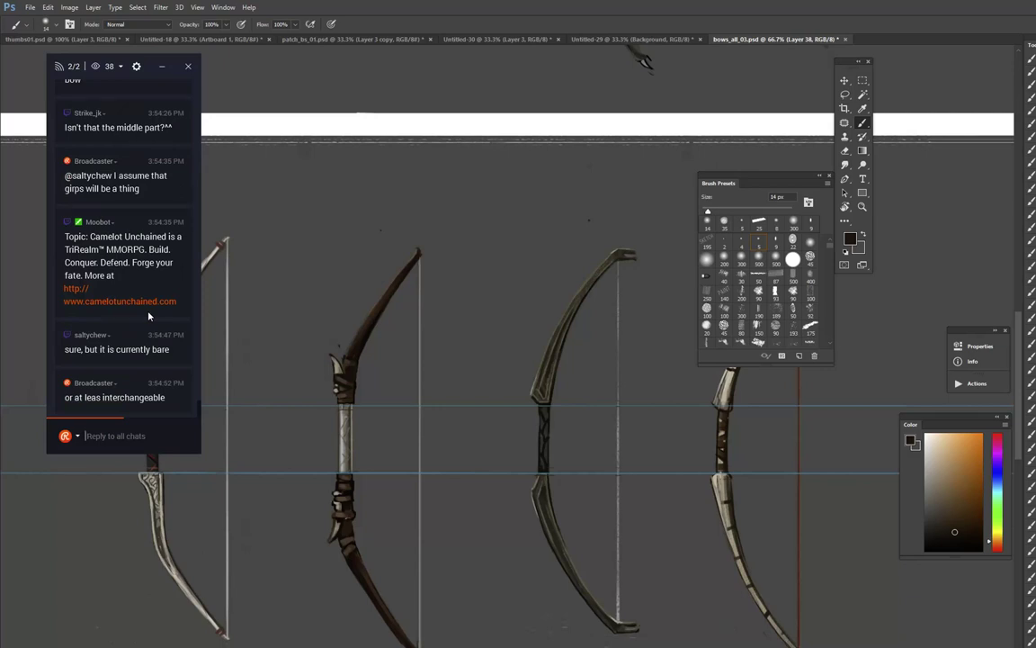
text(*least)
key(Return)
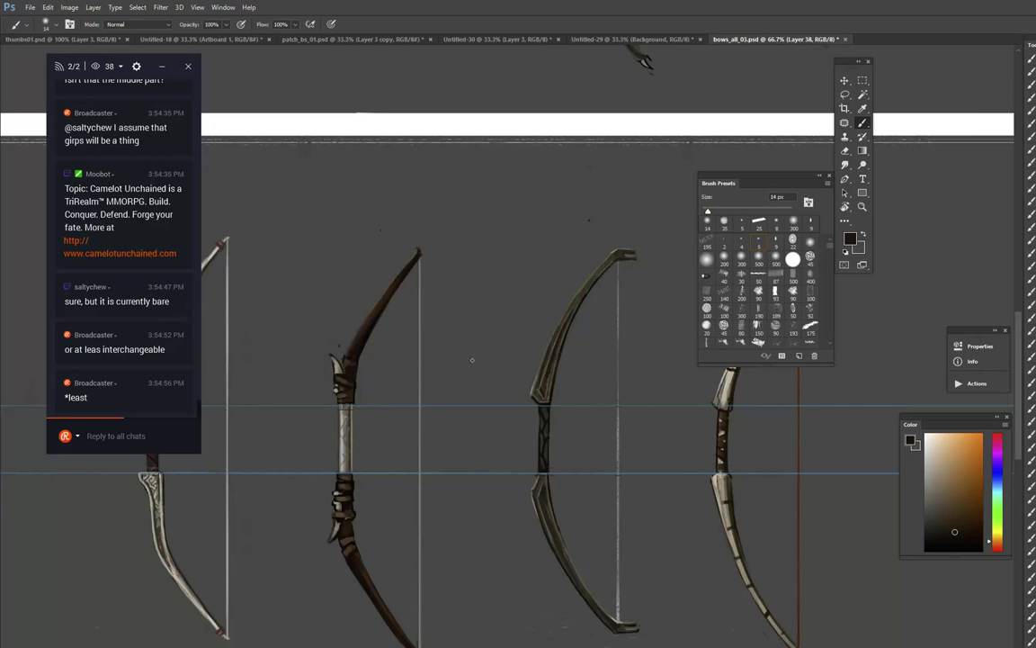
Step: Look over the long bow concepts in the upper row and the finished short bows beneath them across the sheet
mouse_move(414, 260)
mouse_down()
mouse_move(419, 303)
mouse_move(594, 637)
mouse_up()
drag(389, 389, 676, 574)
drag(470, 503, 744, 511)
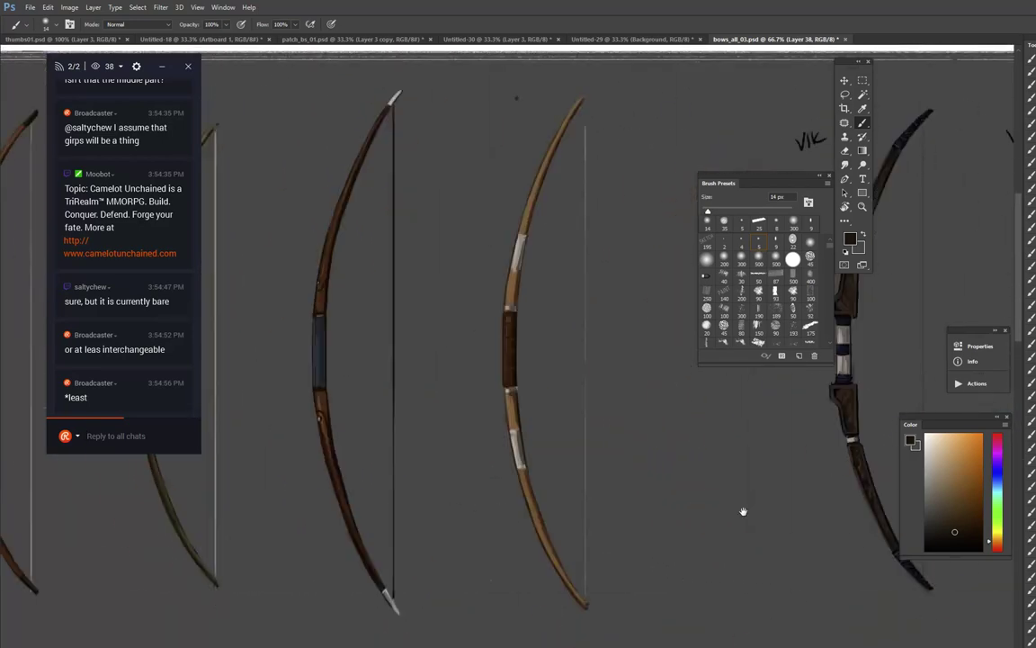
mouse_move(461, 549)
mouse_down()
mouse_move(740, 555)
mouse_move(496, 202)
mouse_up()
drag(854, 396, 230, 486)
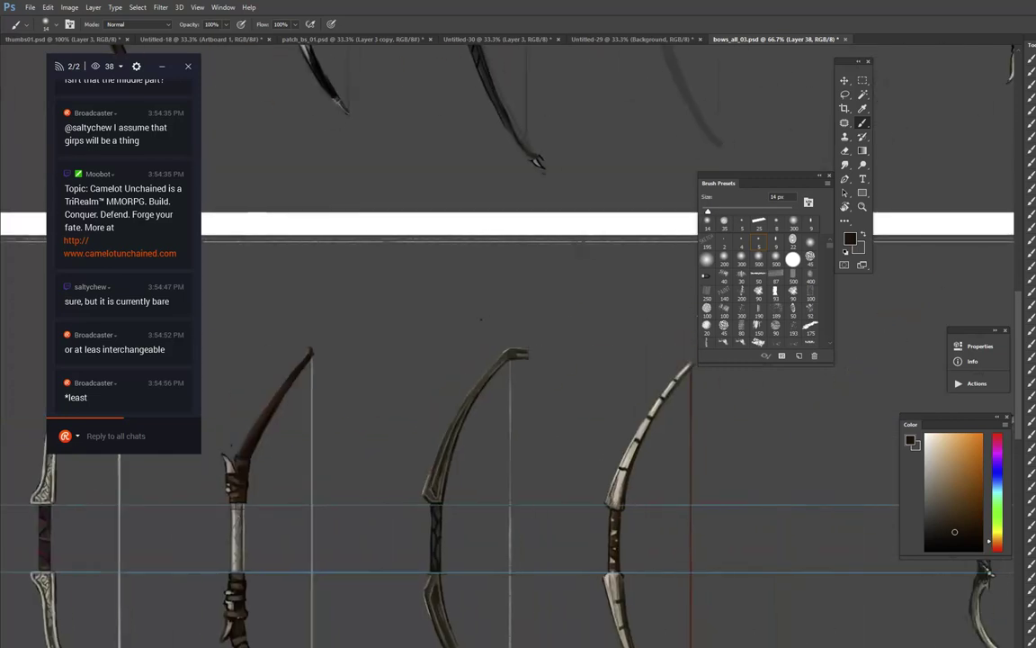
drag(46, 469, 45, 466)
drag(513, 195, 85, 470)
mouse_move(504, 211)
mouse_down()
mouse_move(448, 297)
mouse_move(179, 502)
mouse_up()
drag(473, 644, 159, 583)
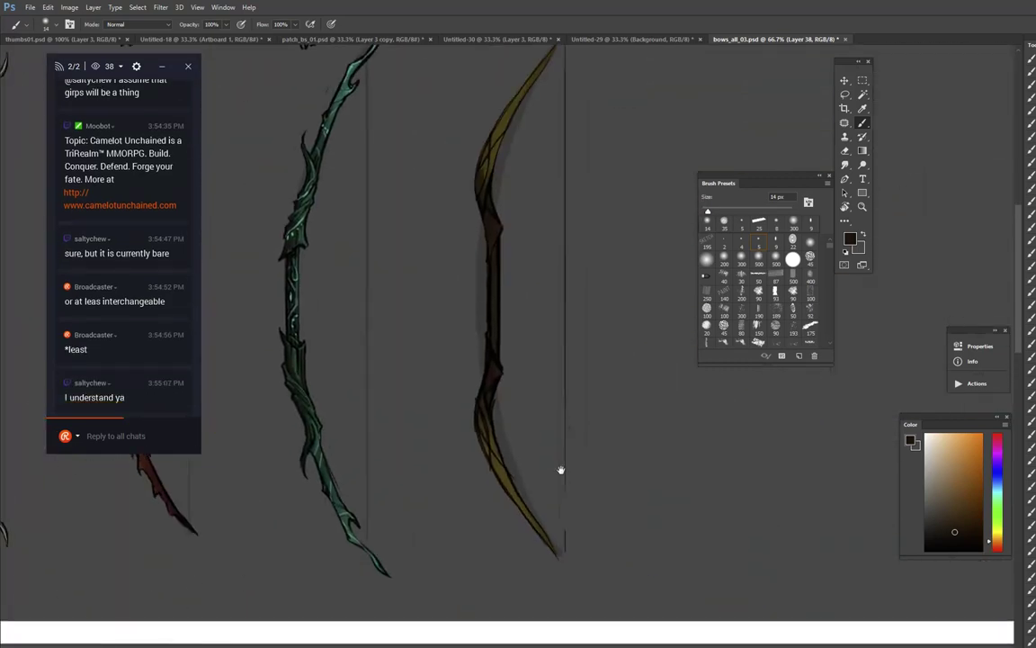
drag(306, 595, 622, 185)
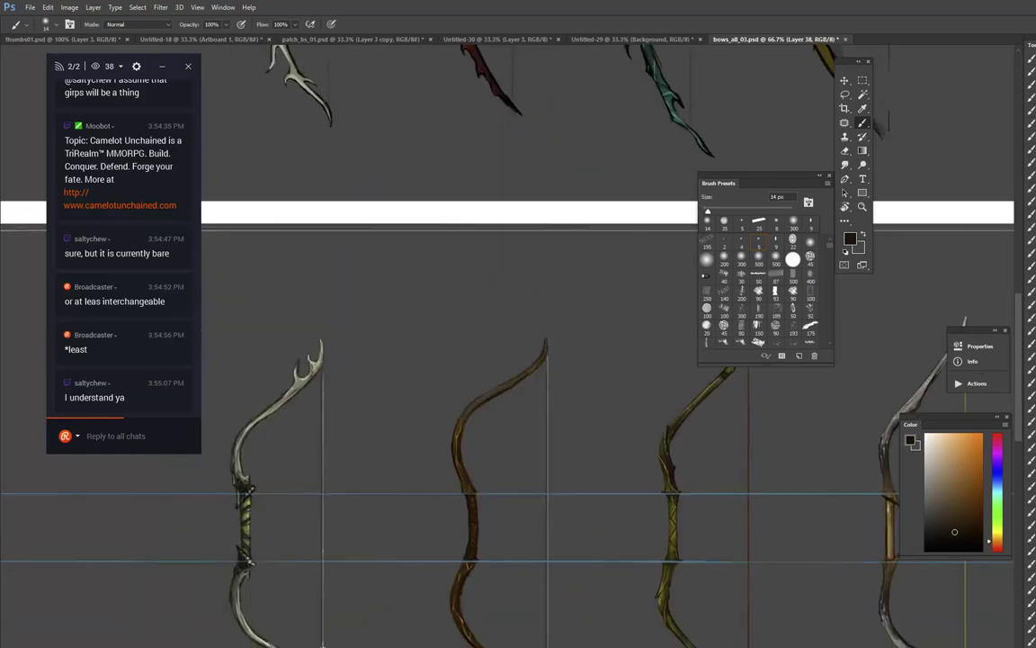
drag(360, 499, 471, 218)
mouse_move(317, 459)
mouse_down()
mouse_move(629, 583)
mouse_move(516, 613)
mouse_move(377, 518)
mouse_move(575, 456)
mouse_move(450, 546)
mouse_move(240, 446)
mouse_up()
Step: Copy the four finished short bows beneath the TDD concepts onto a new layer
key(z)
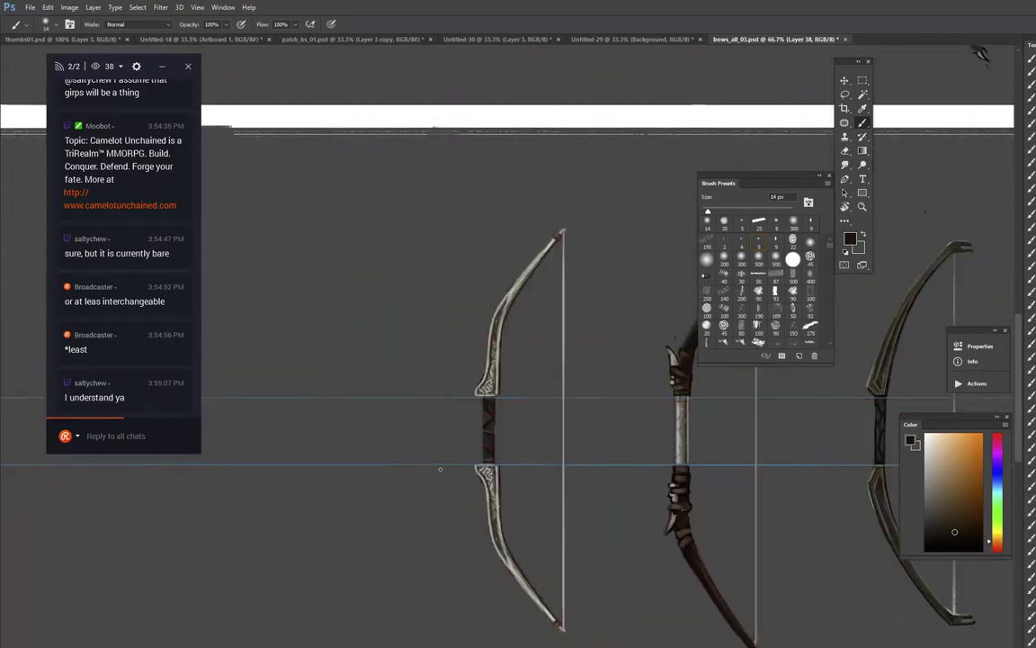
alt+click(440, 469)
alt+click(439, 469)
alt+click(534, 488)
drag(691, 528, 175, 529)
key(m)
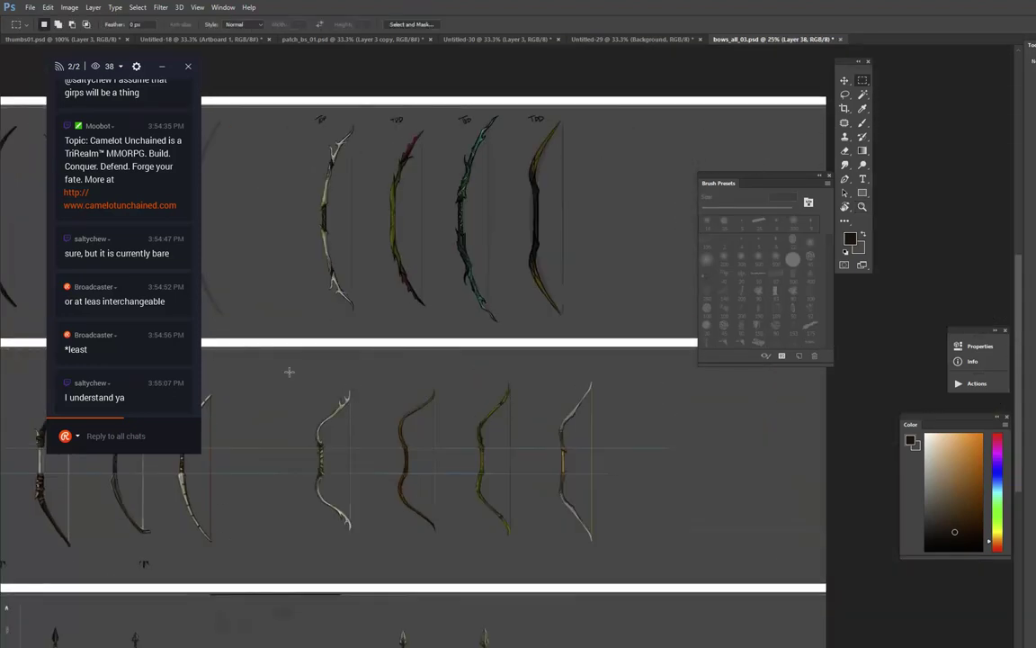
drag(288, 372, 667, 562)
key(c)
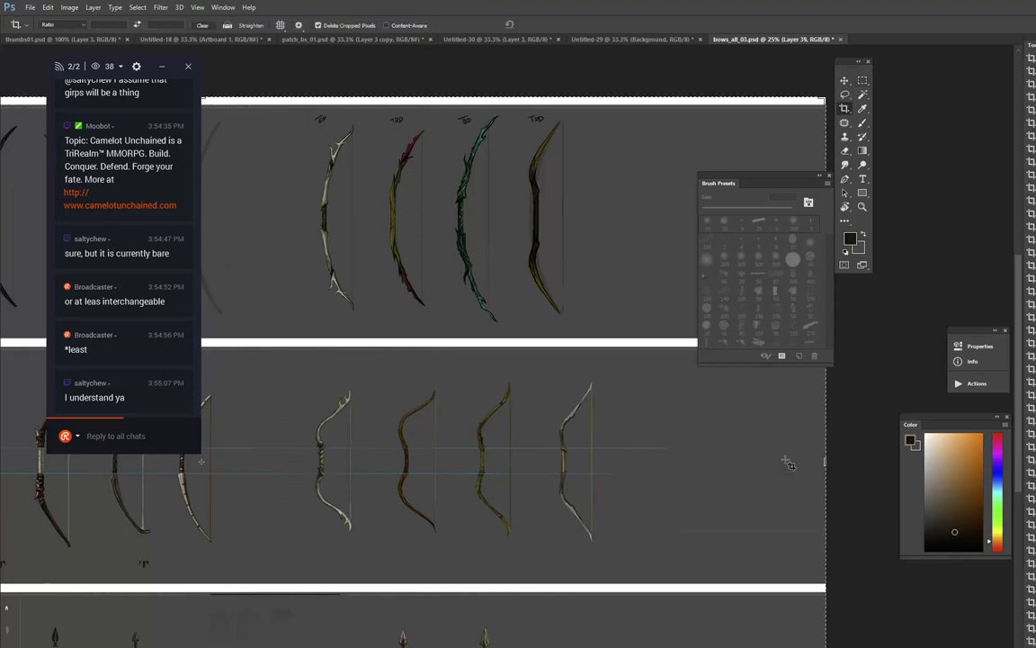
Step: Move the copied short bows into the empty stretch of the same row, beneath the first four long bows
key(v)
drag(641, 433, 297, 464)
key(ctrl+z)
drag(166, 490, 1022, 508)
drag(873, 515, 308, 520)
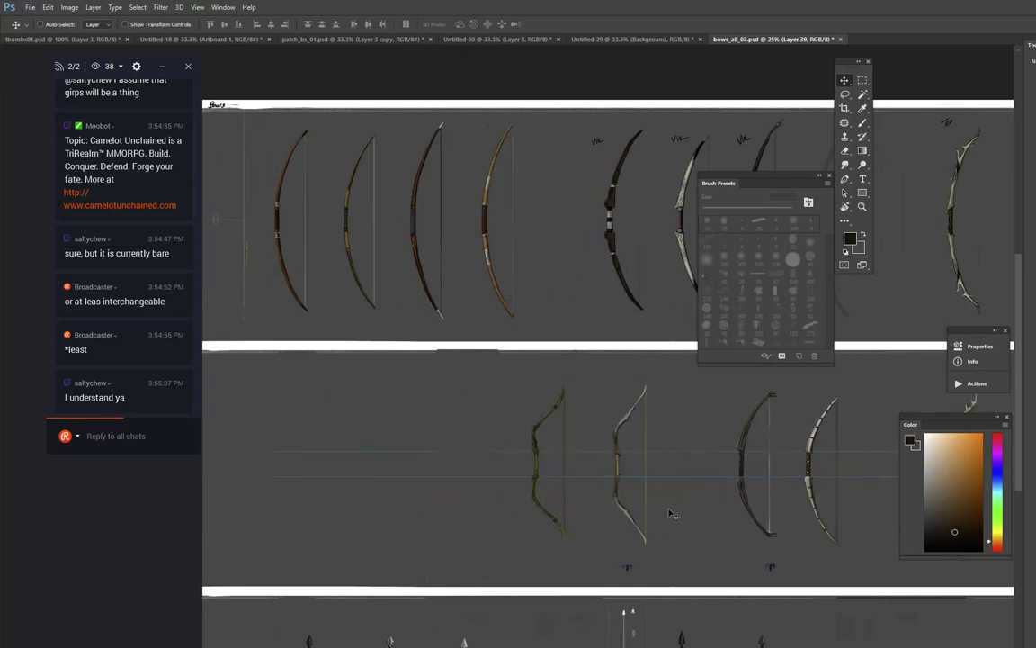
key(ctrl+z)
drag(387, 505, 516, 511)
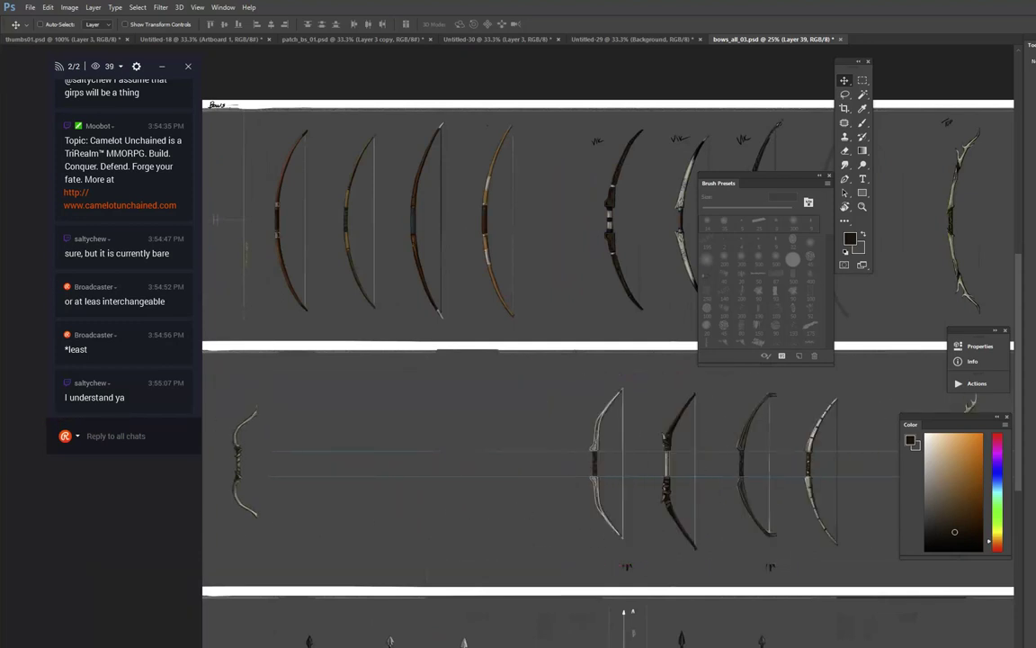
drag(343, 458, 362, 461)
Step: Remove the grey background around the copied bows by selecting it with the Magic Wand and deleting it
key(w)
click(335, 397)
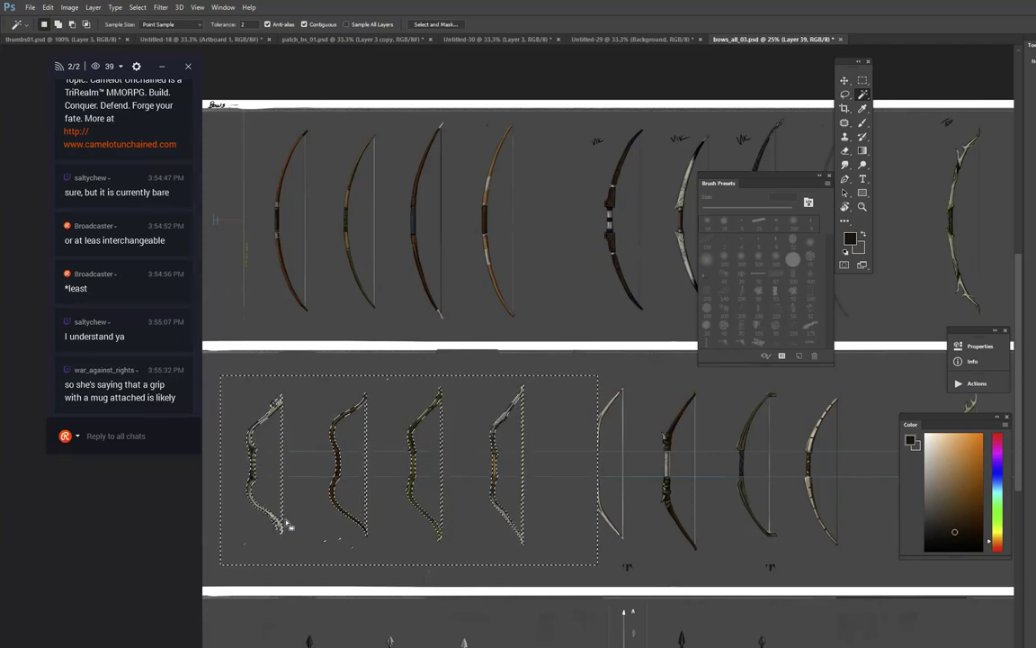
key(Delete)
key(ctrl+d)
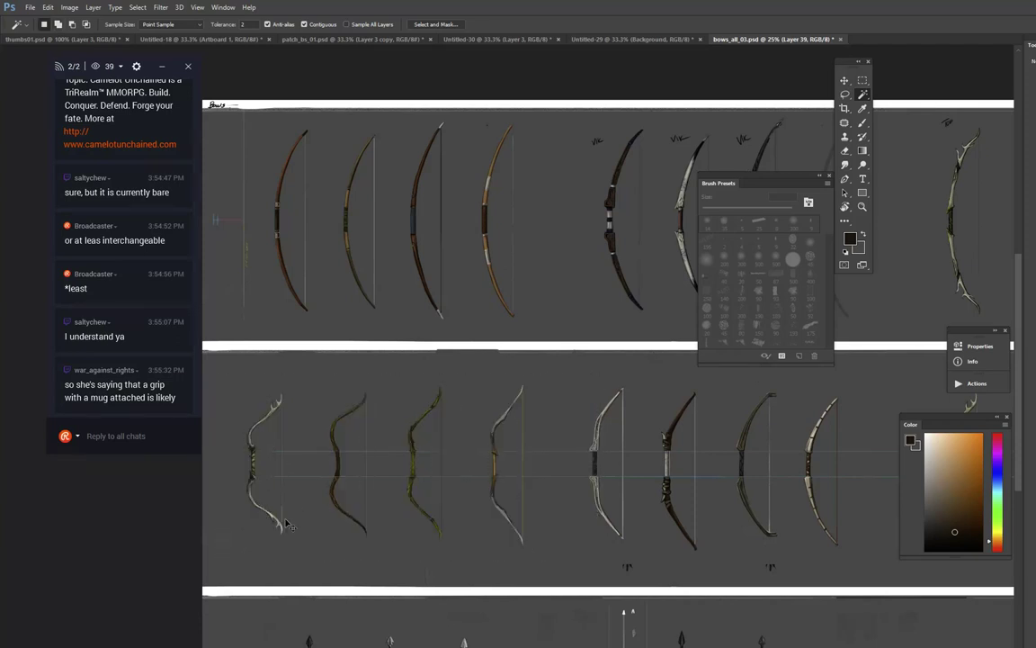
Step: Turn the copied bows black with the Hue/Saturation lightness at minimum and fade them into faint guide silhouettes
key(ctrl+u)
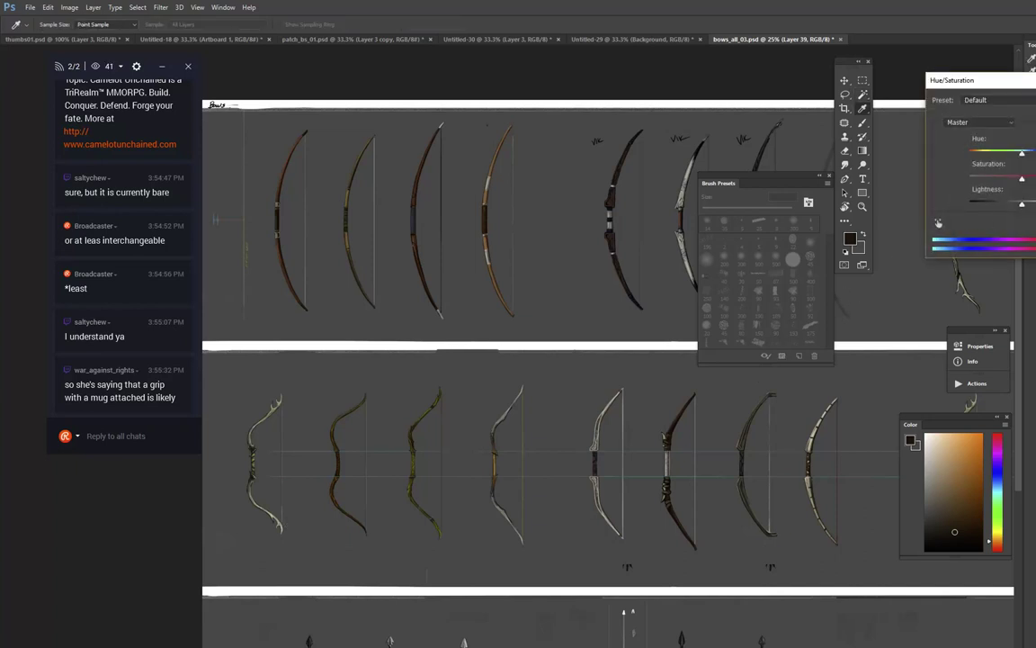
drag(1022, 205, 970, 206)
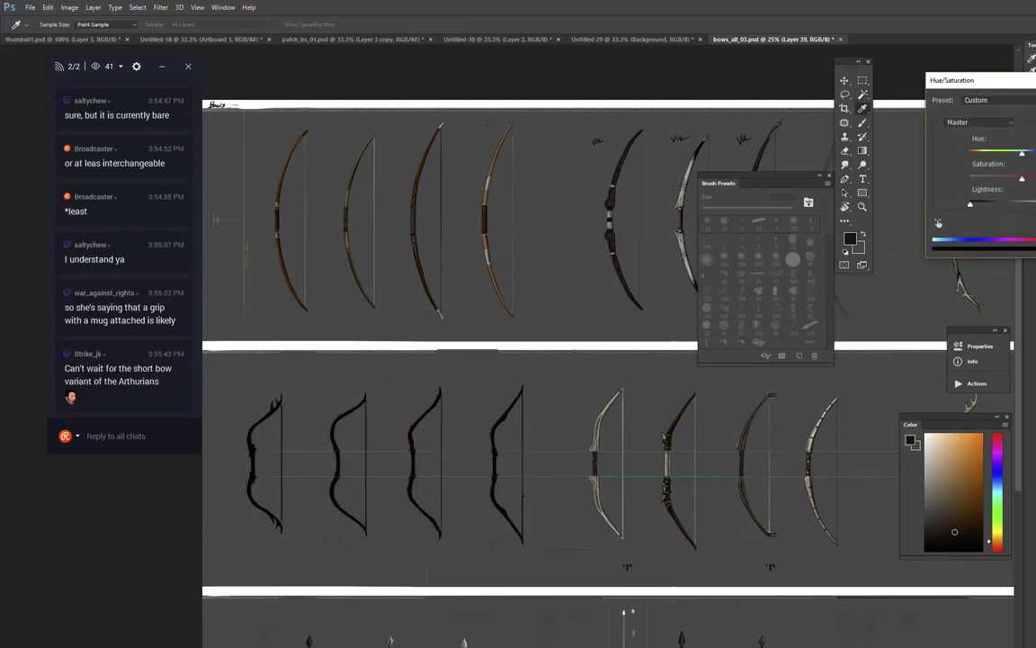
key(Return)
key(ctrl+z)
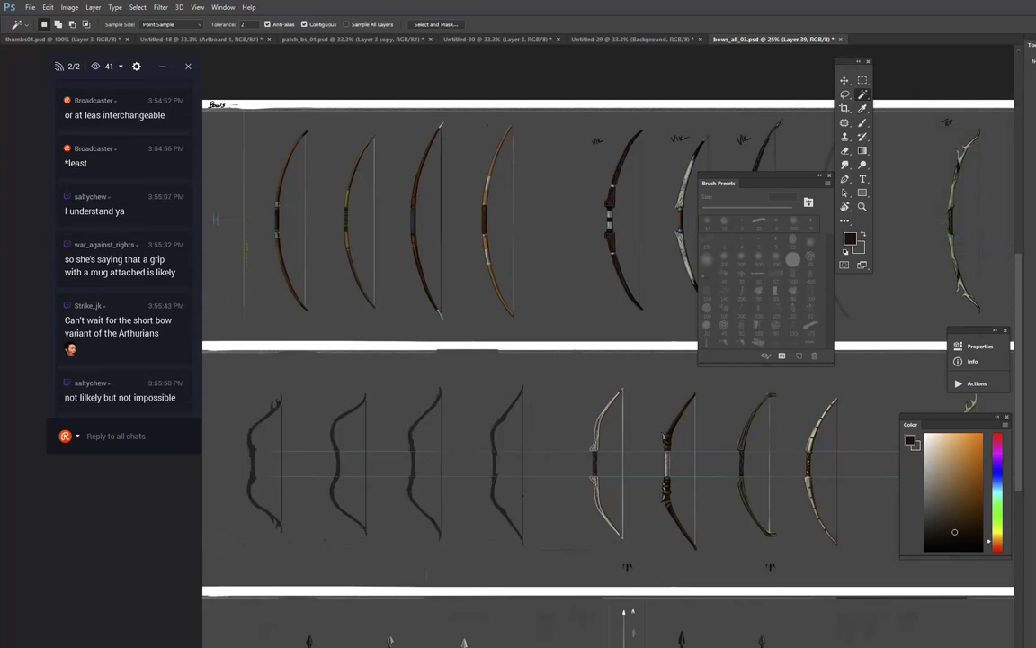
key(Delete)
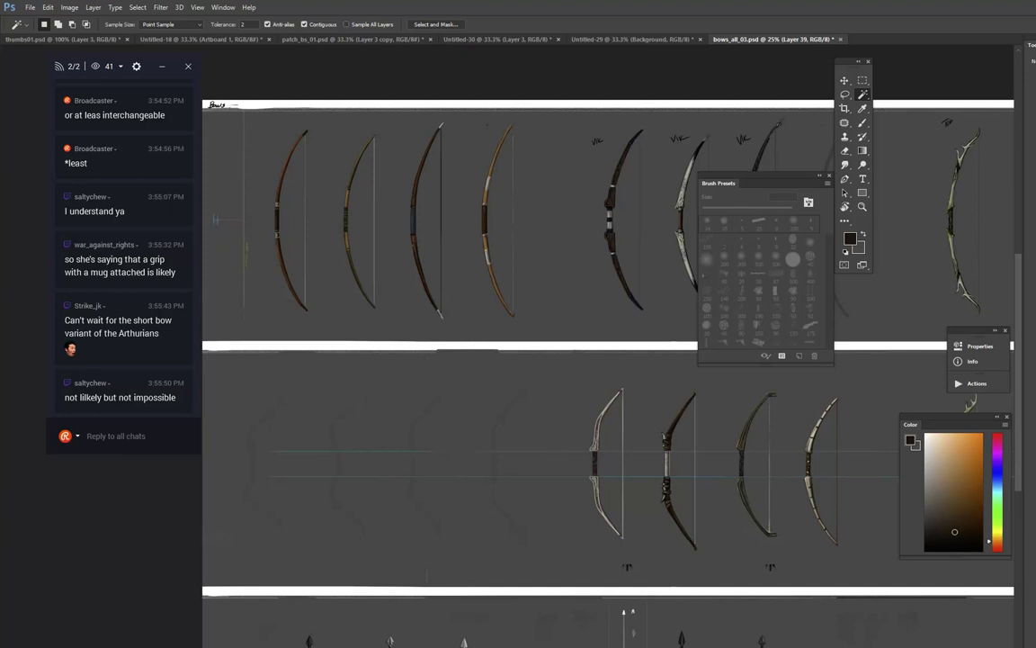
key(ctrl+shift+z)
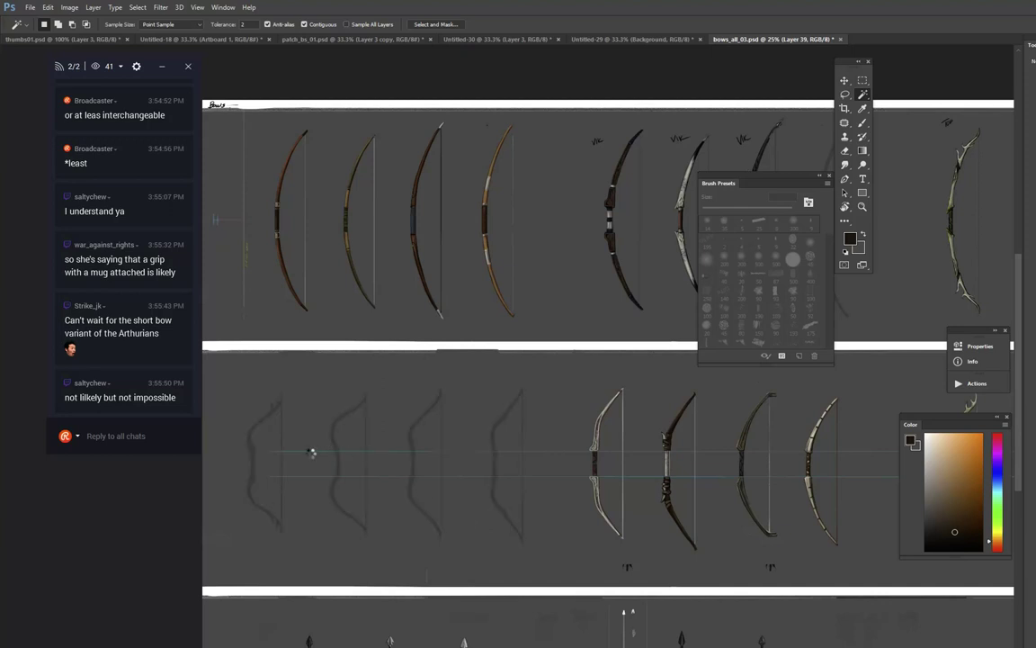
click(311, 453)
scroll(324, 440, up, 2)
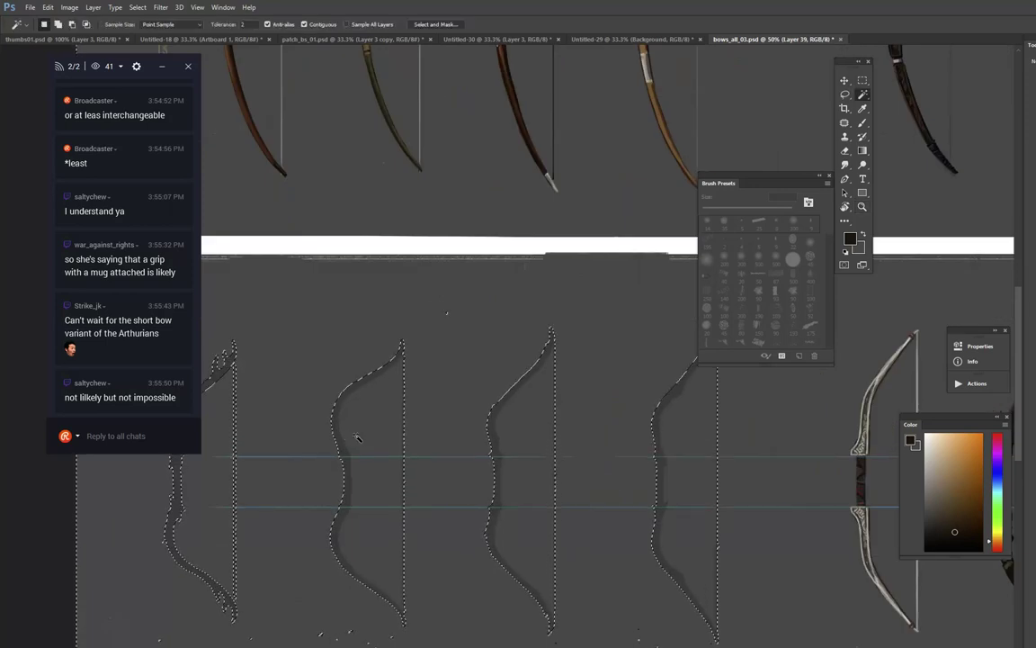
drag(522, 398, 576, 384)
key(ctrl+d)
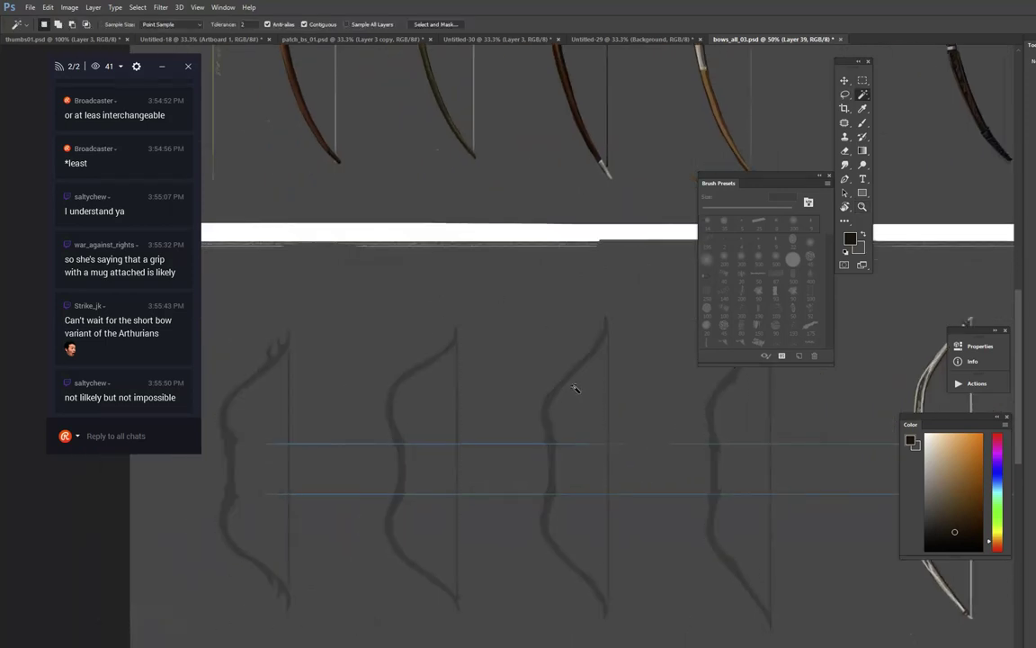
Step: Try to sketch the upper limb and grip of the first short bow over its silhouette on a new layer
drag(449, 390, 555, 391)
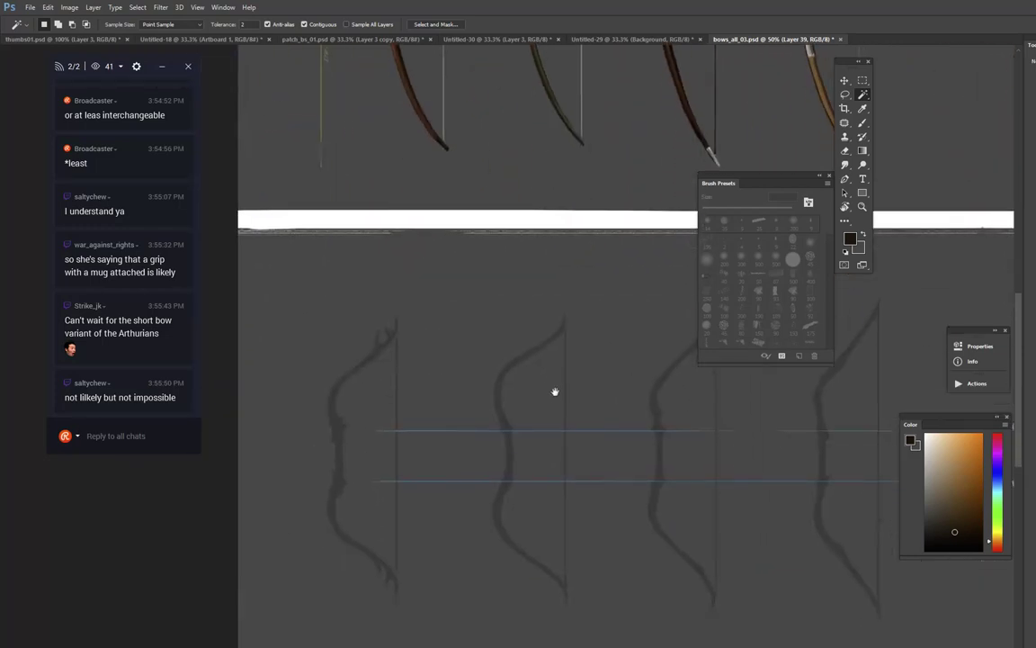
key(b)
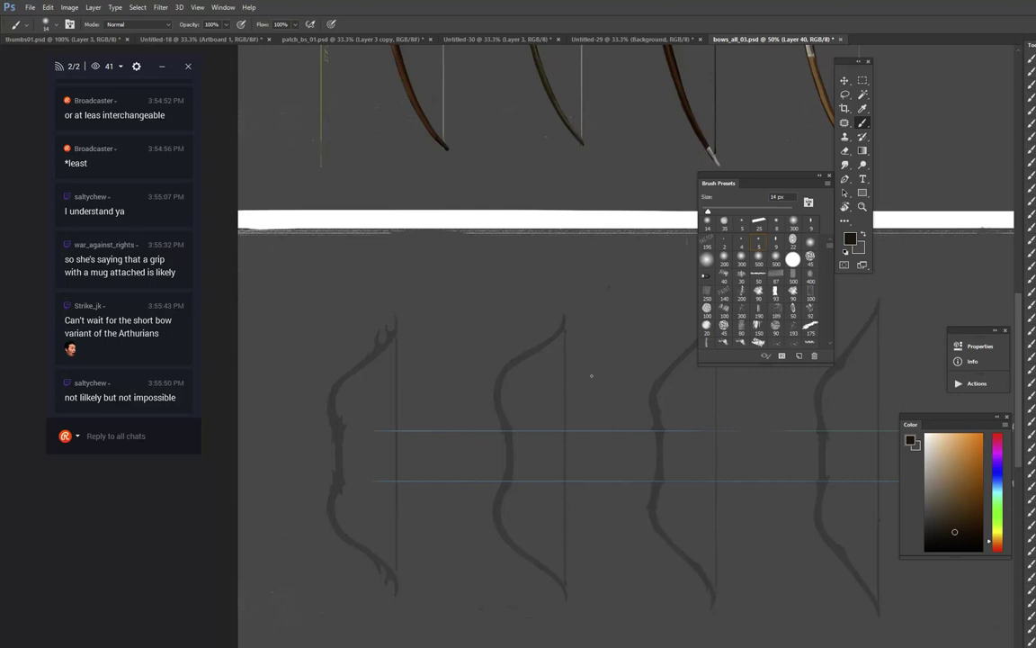
drag(349, 441, 369, 371)
drag(337, 412, 348, 461)
key(ctrl+alt+z)
key(ctrl+alt+z)
Step: Set the foreground colour to pure black and shift the silhouettes sideways so the first bow's grip meets the start of the guide lines
drag(941, 533, 925, 551)
drag(528, 154, 568, 169)
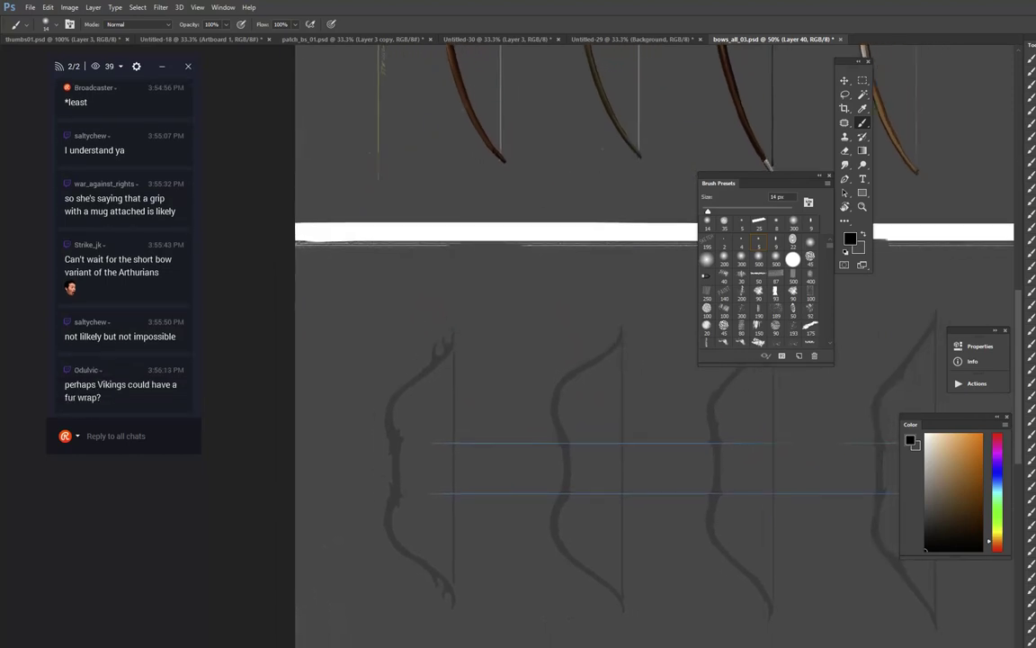
key(v)
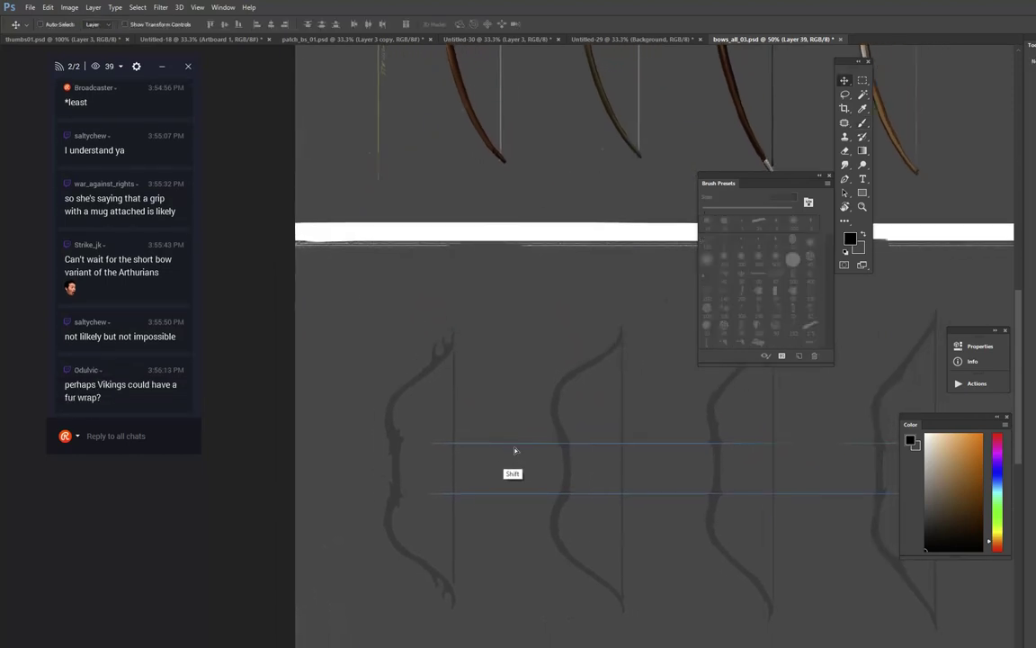
mouse_move(508, 444)
mouse_down()
mouse_move(547, 445)
mouse_move(472, 451)
mouse_move(375, 393)
mouse_up()
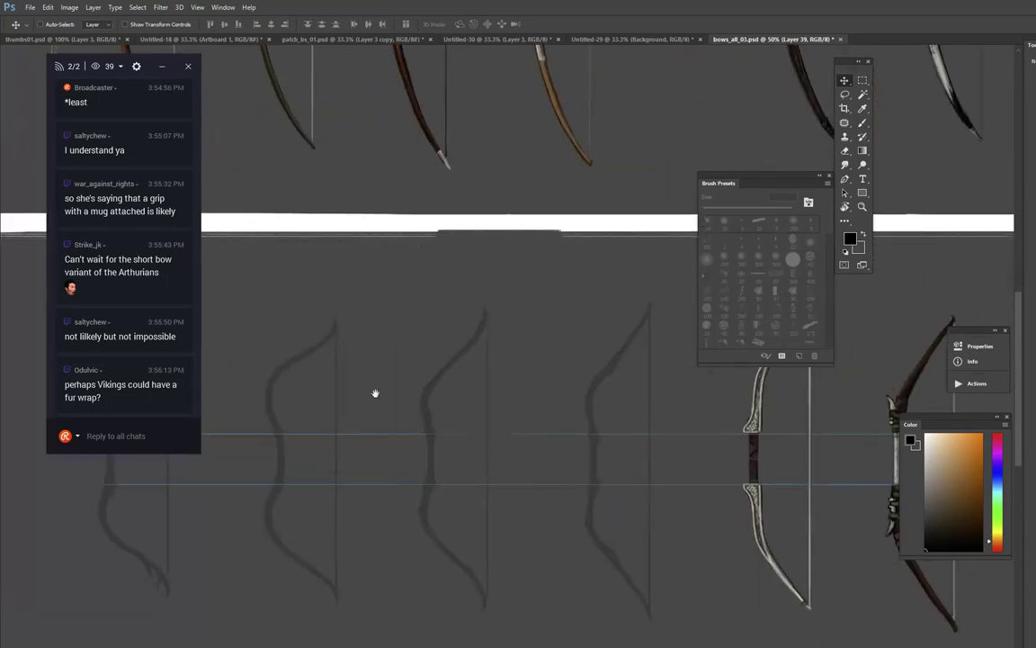
drag(532, 342, 770, 423)
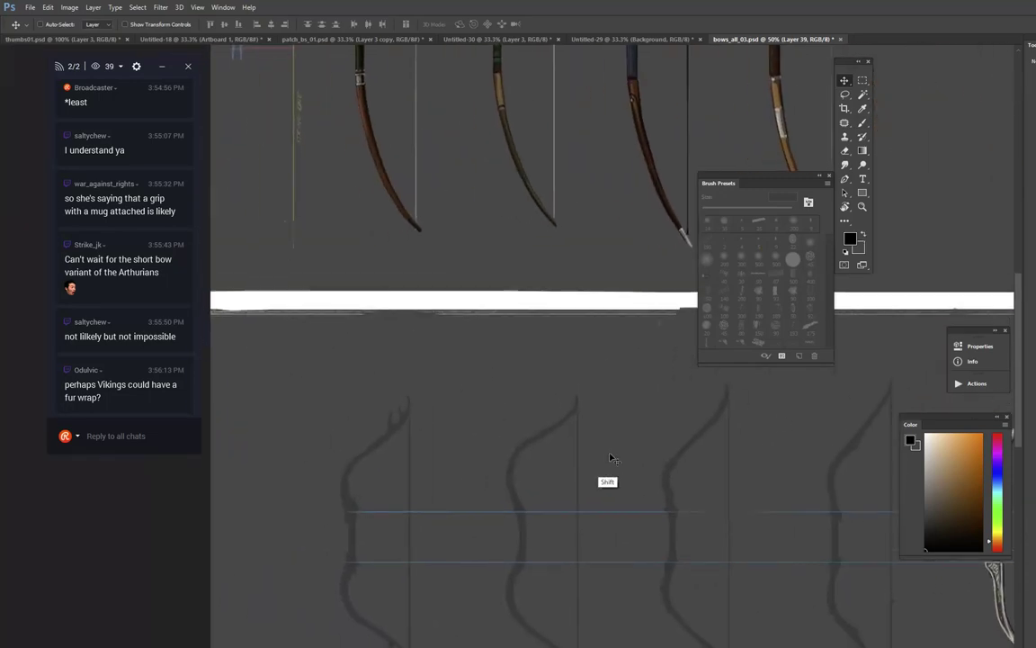
drag(612, 459, 604, 456)
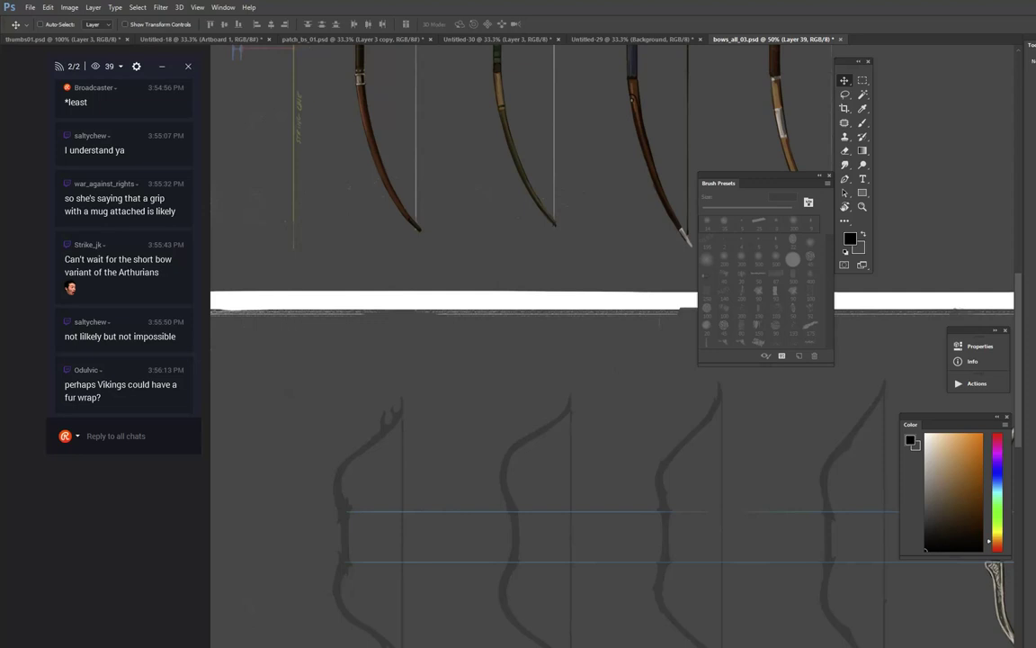
Step: Draw a black curve for the first bow's lower limb and grip over its silhouette on the separate line layer
drag(497, 282, 506, 256)
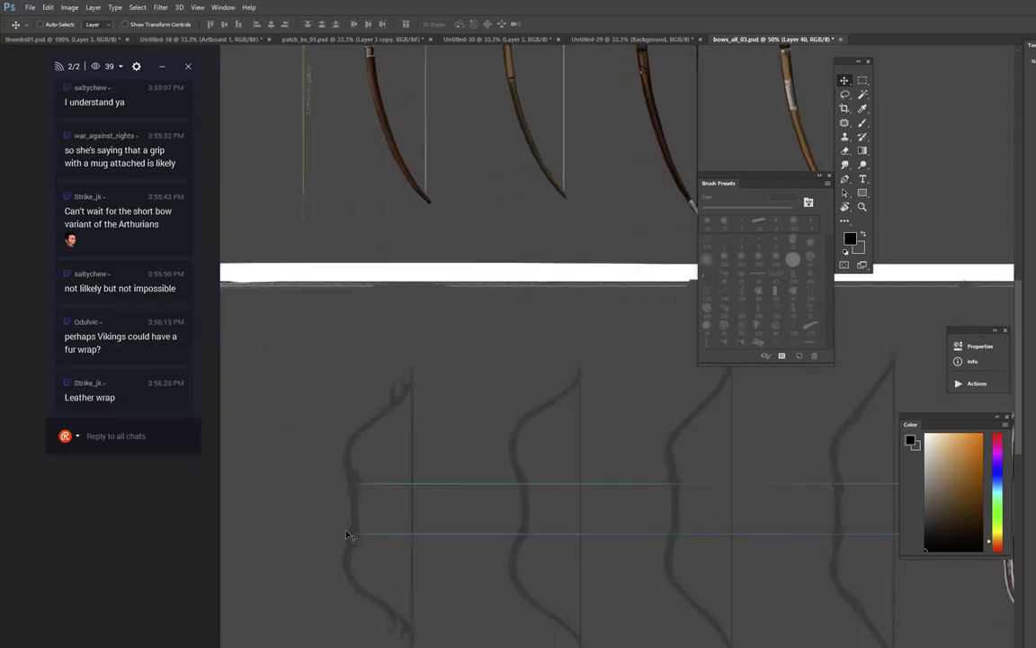
key(b)
mouse_move(355, 523)
mouse_down()
mouse_move(356, 592)
mouse_move(349, 563)
mouse_move(376, 607)
mouse_move(356, 587)
mouse_move(412, 624)
mouse_move(370, 602)
mouse_move(415, 623)
mouse_up()
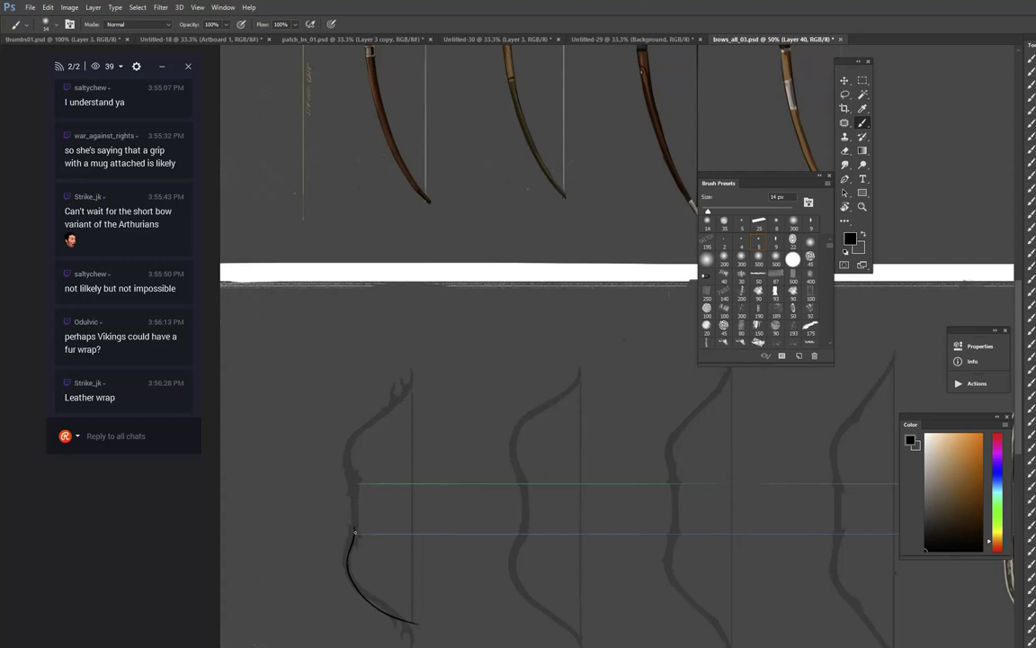
drag(354, 532, 354, 484)
Step: Duplicate the drawn curve, flip it vertically into place as the upper limb and merge it with the original
key(m)
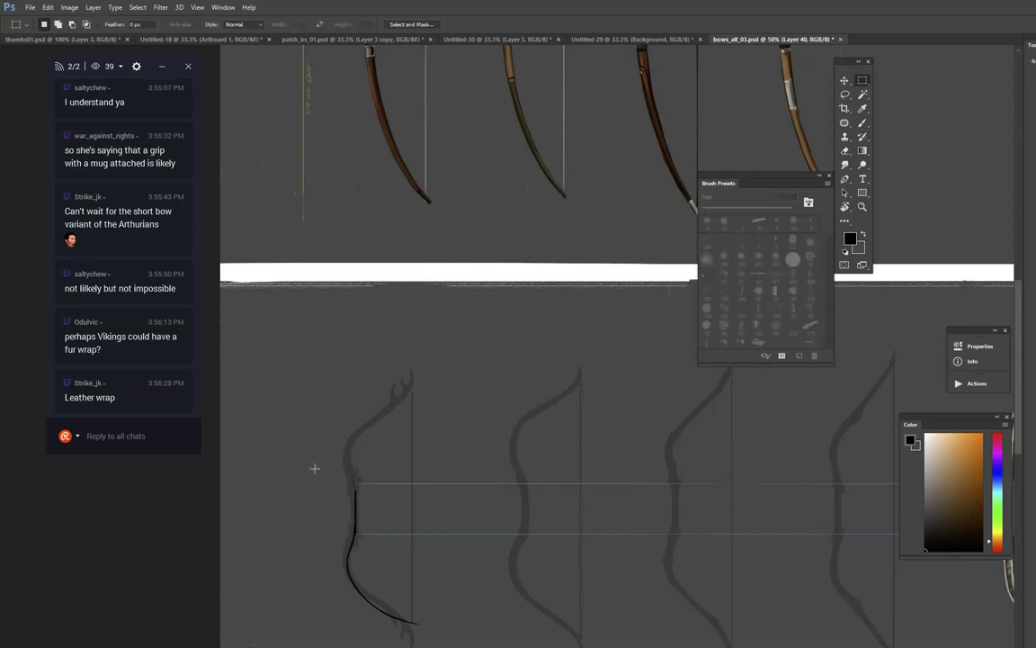
key(ctrl+alt+t)
right_click(374, 568)
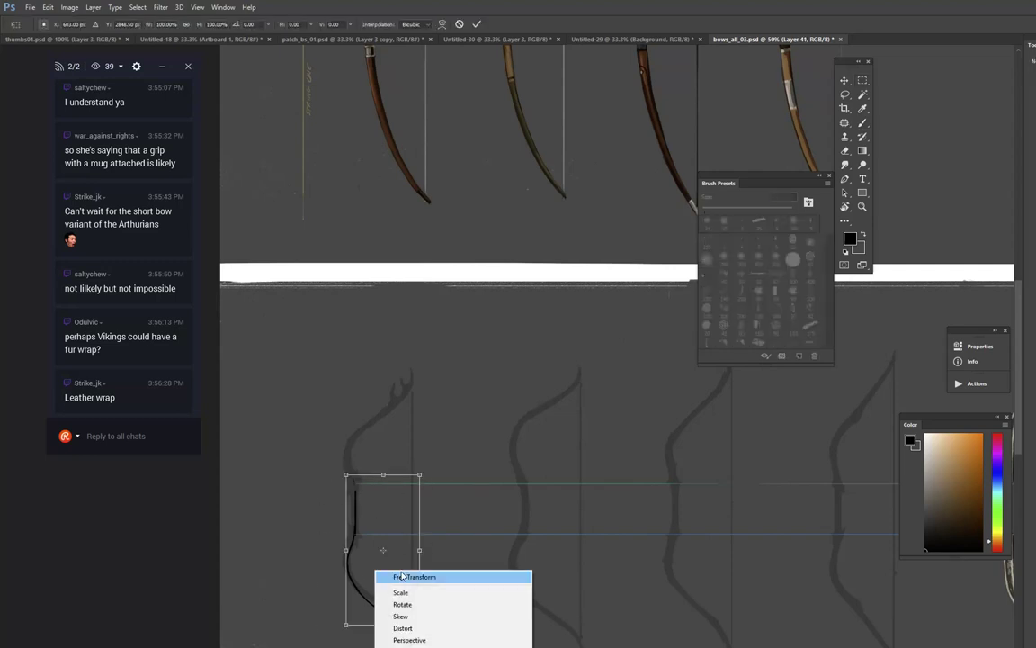
click(405, 647)
mouse_move(402, 566)
mouse_down()
mouse_move(398, 474)
mouse_move(402, 500)
mouse_up()
drag(403, 500, 401, 499)
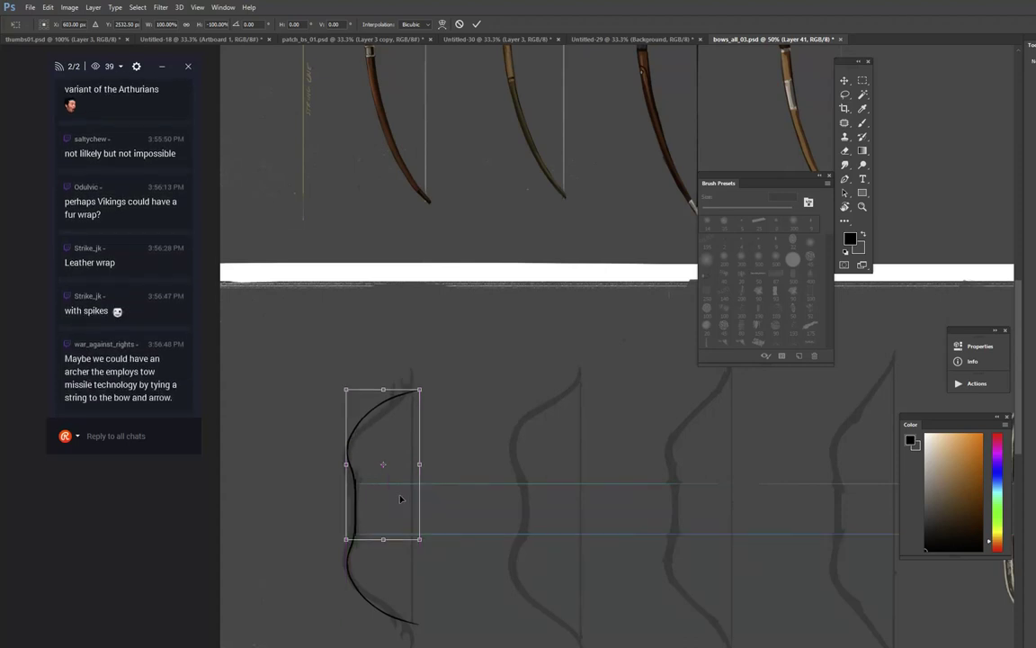
key(Return)
key(m)
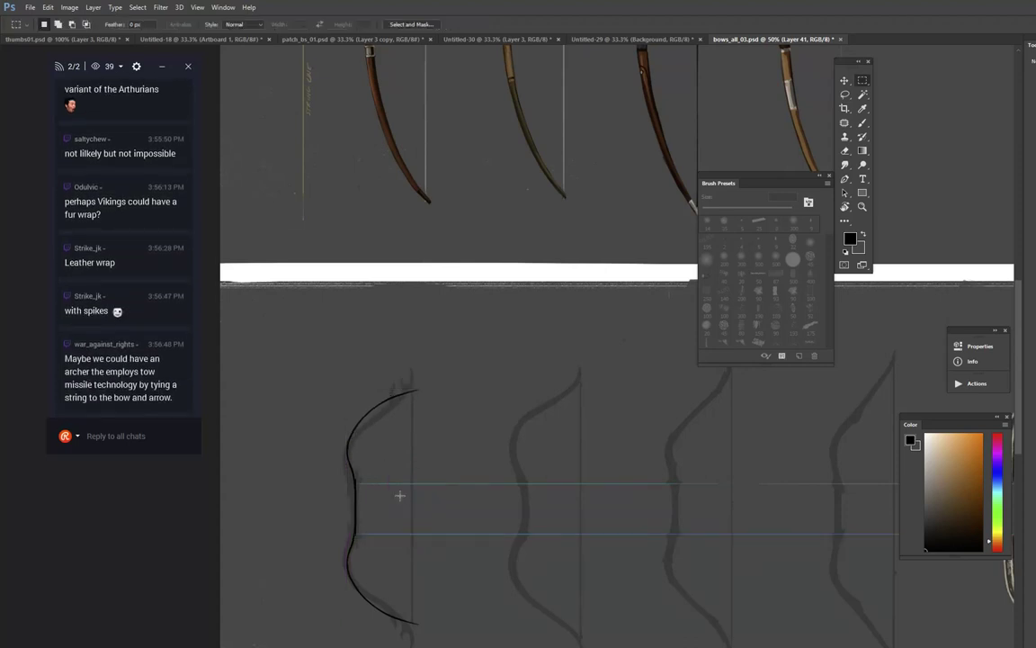
key(ctrl+e)
Step: Set the eraser to a hard round tip of 27 px for cleaning up the stroke at the upper limb's tip
key(b)
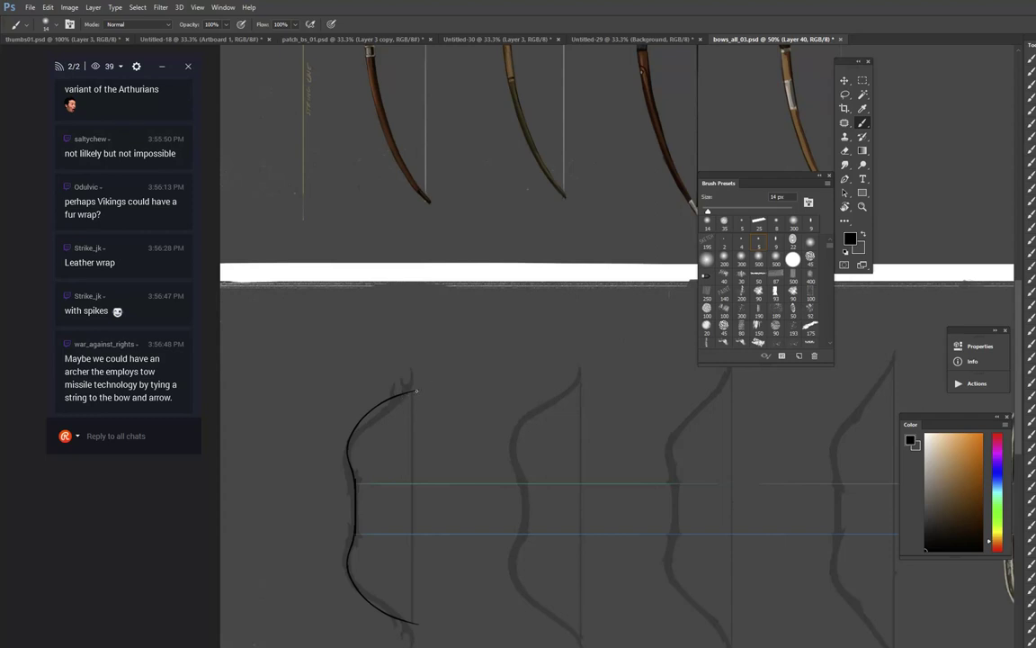
key(e)
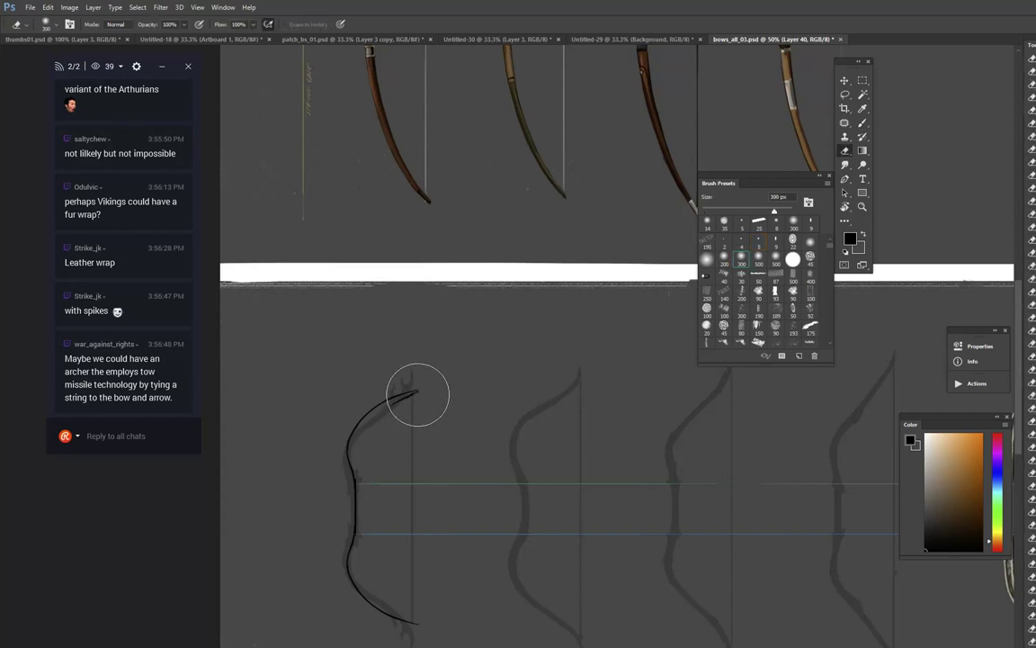
click(791, 260)
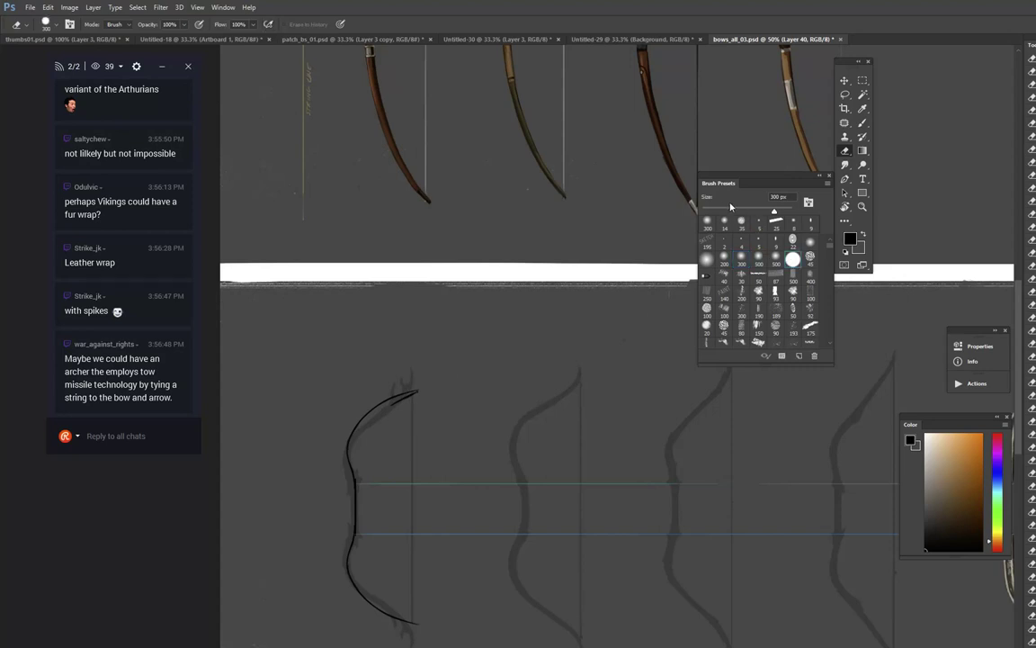
click(717, 210)
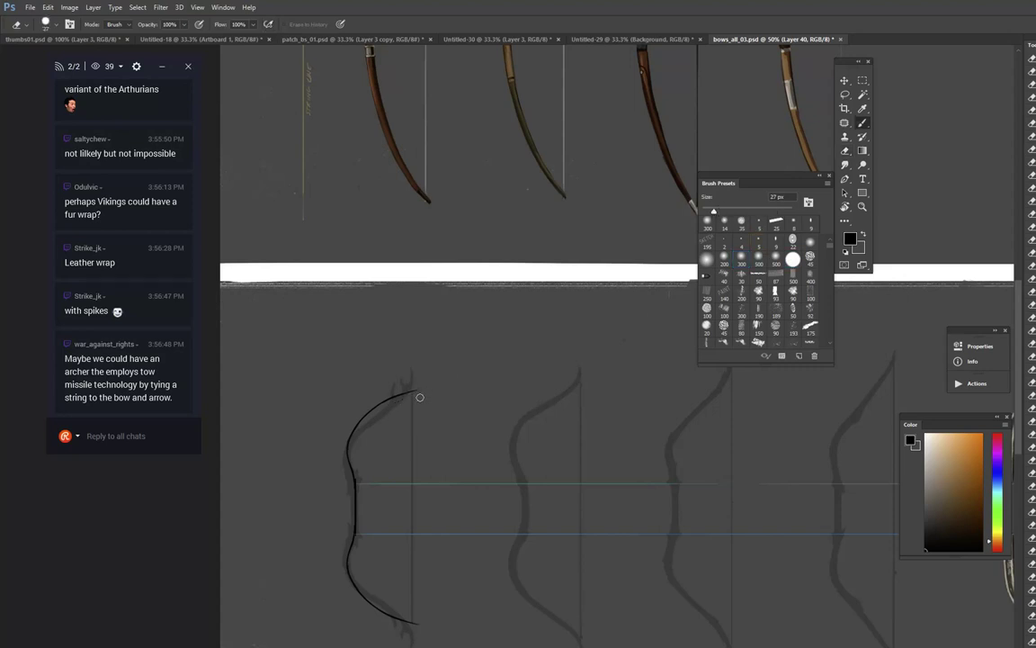
Step: Draw the first bow's inner edge along both curved limbs, joined by a straight vertical line at the grip
key(b)
mouse_move(416, 390)
mouse_down()
mouse_move(361, 428)
mouse_move(360, 472)
mouse_up()
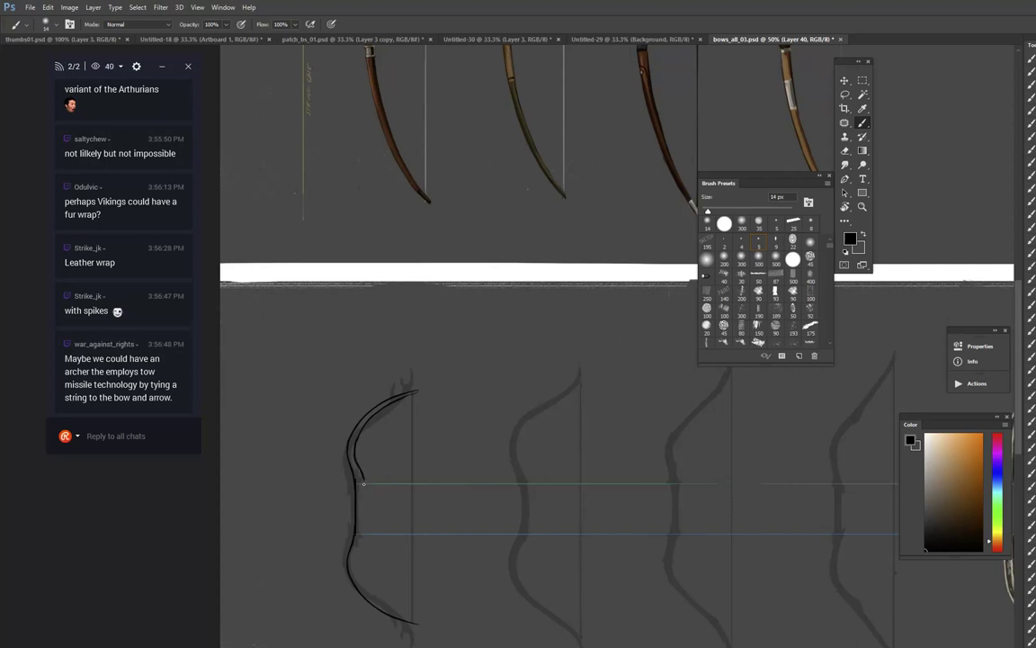
shift+click(364, 536)
mouse_move(365, 537)
mouse_down()
mouse_move(356, 567)
mouse_move(369, 587)
mouse_move(356, 574)
mouse_move(393, 614)
mouse_up()
Step: Add small binding bands at both ends of the first bow's grip and near its two limb tips
mouse_move(491, 334)
mouse_down()
mouse_move(478, 421)
mouse_move(510, 328)
mouse_up()
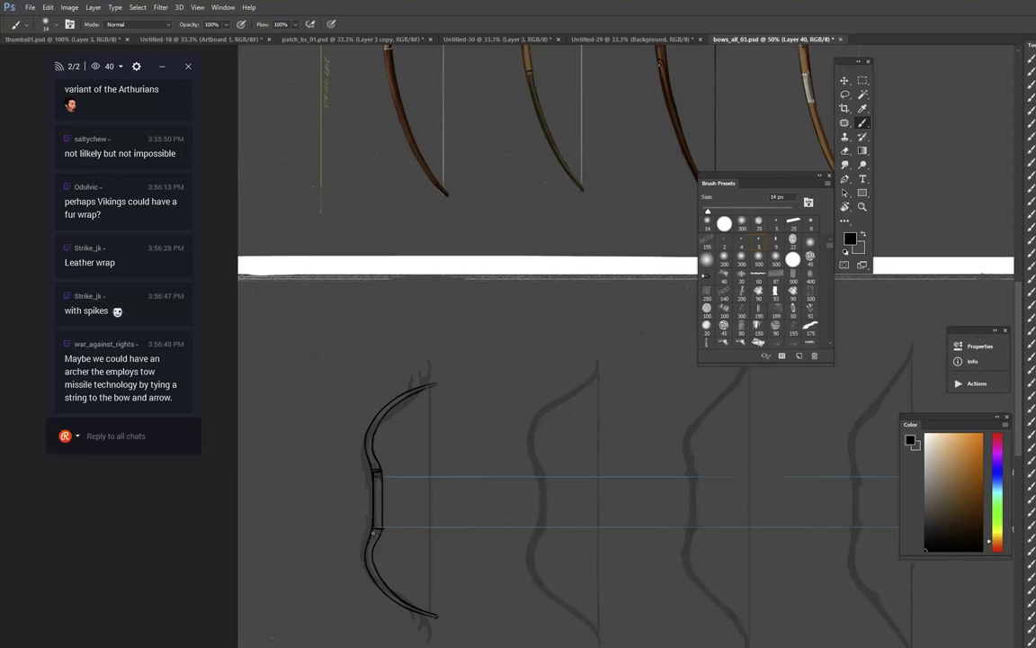
mouse_move(619, 253)
mouse_down()
mouse_move(658, 435)
mouse_move(655, 483)
mouse_move(551, 467)
mouse_move(615, 222)
mouse_up()
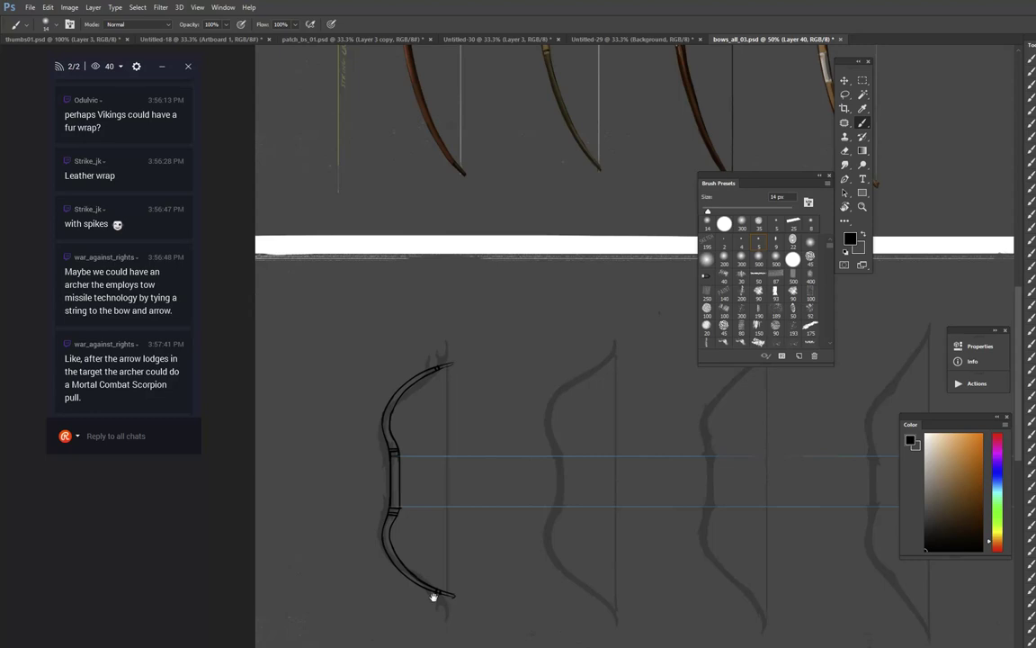
drag(599, 332, 547, 385)
mouse_move(656, 310)
mouse_down()
mouse_move(627, 358)
mouse_move(612, 493)
mouse_move(596, 446)
mouse_move(627, 267)
mouse_up()
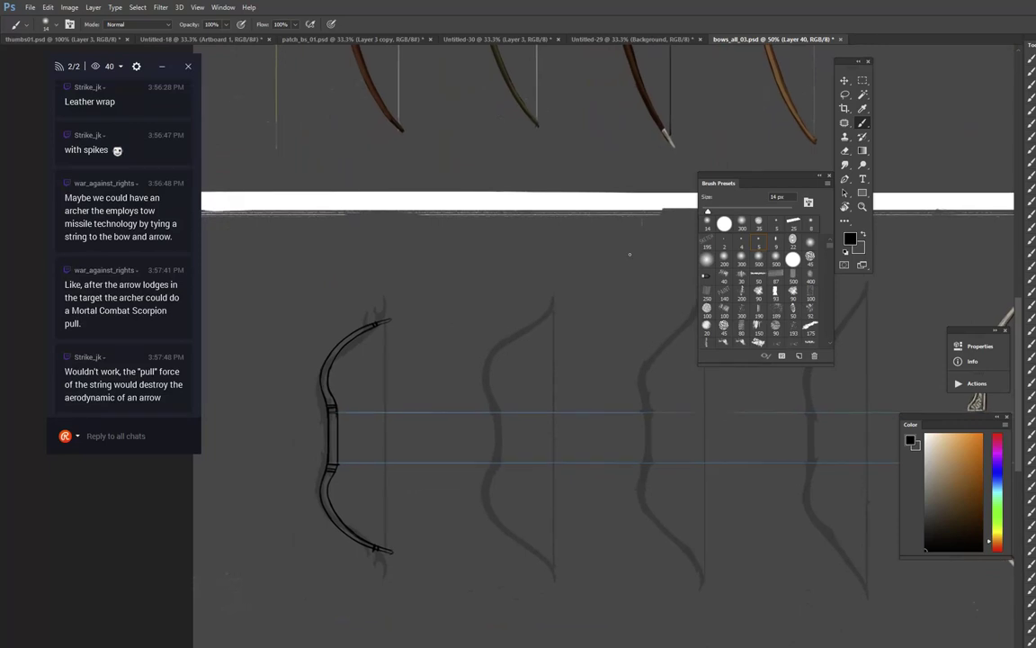
Step: Draw the second bow's outer grip line and upper-limb curve over its silhouette, redoing the limb as a cleaner arc to the tip
mouse_move(554, 296)
mouse_down()
mouse_move(492, 372)
mouse_move(515, 327)
mouse_move(490, 389)
mouse_move(498, 359)
mouse_move(493, 463)
mouse_up()
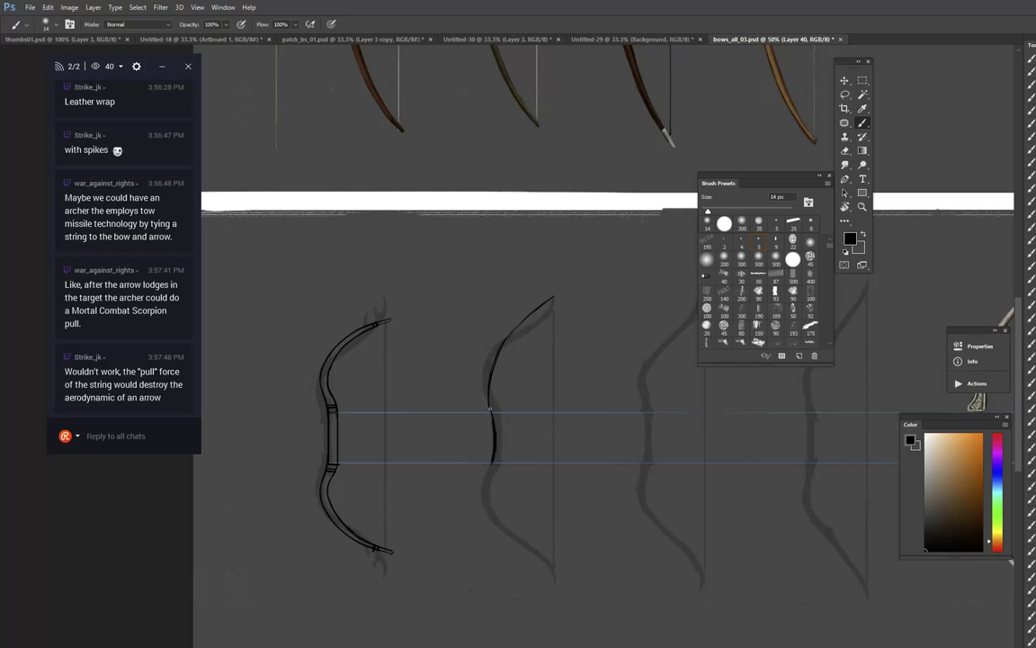
mouse_move(486, 392)
mouse_down()
mouse_move(510, 331)
mouse_move(495, 361)
mouse_move(524, 318)
mouse_move(515, 326)
mouse_move(561, 295)
mouse_move(486, 412)
mouse_up()
key(e)
key(b)
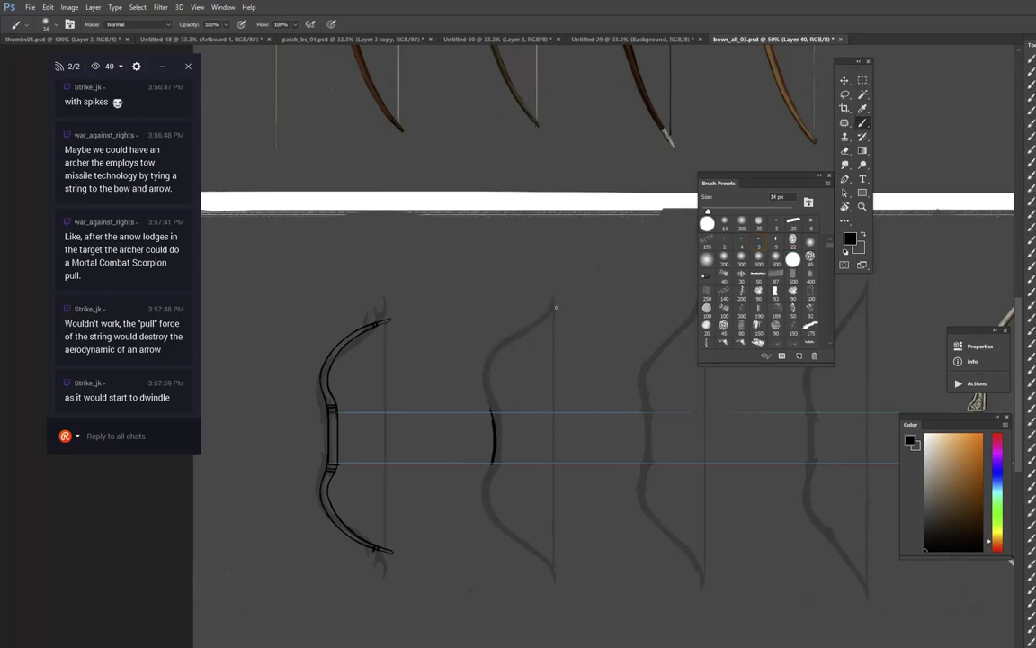
key(ctrl+z)
mouse_move(555, 308)
mouse_down()
mouse_move(496, 375)
mouse_move(512, 349)
mouse_move(492, 391)
mouse_up()
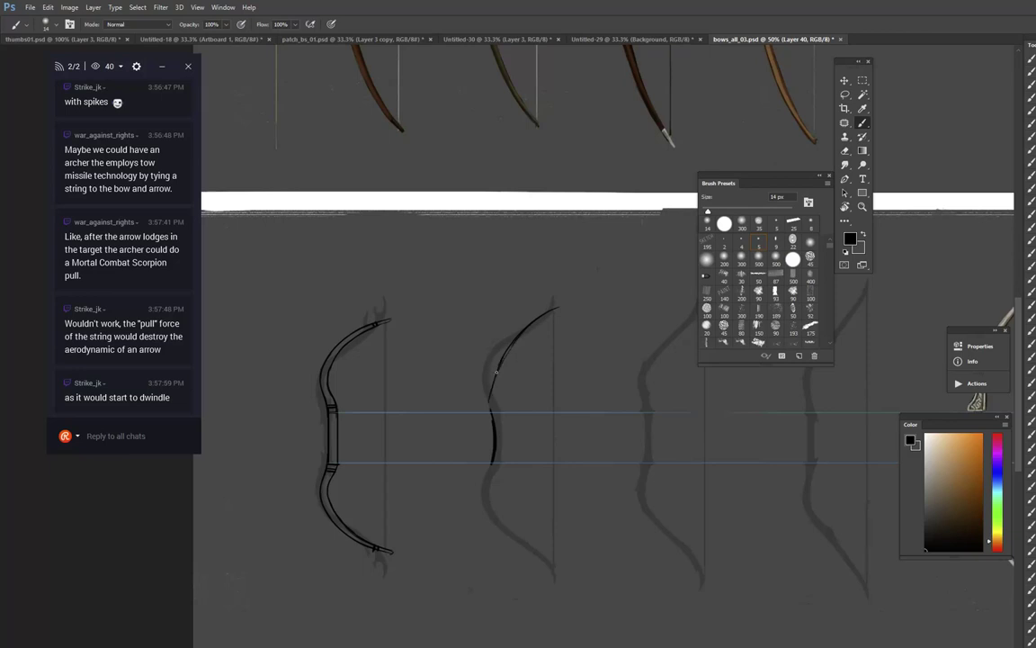
Step: Replace the second bow's bulging outer grip line with a straight vertical one between the guide lines
key(e)
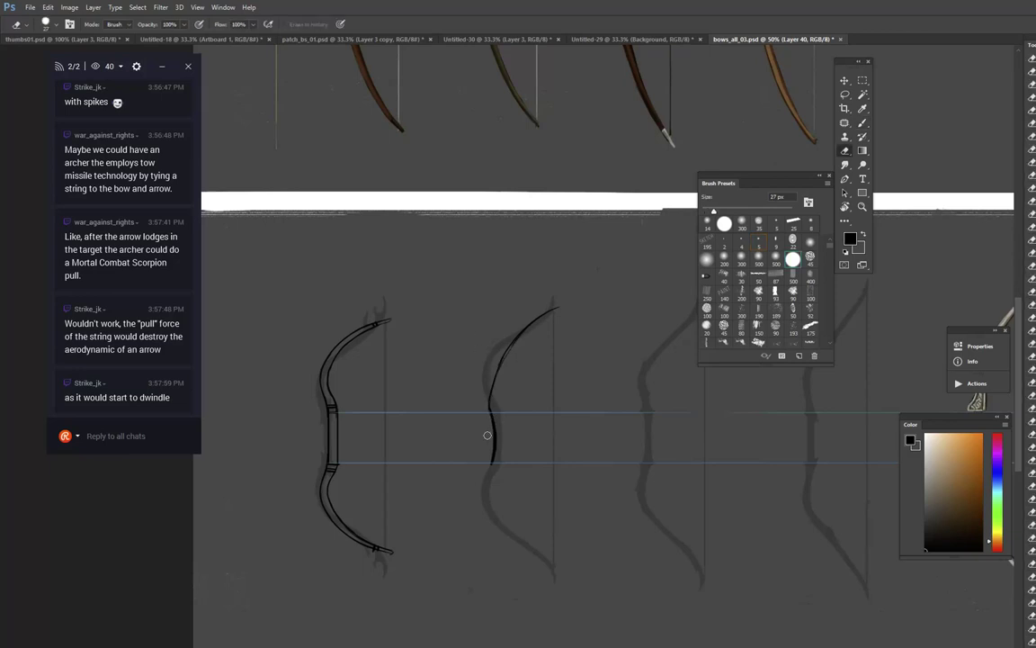
drag(494, 421, 493, 457)
key(b)
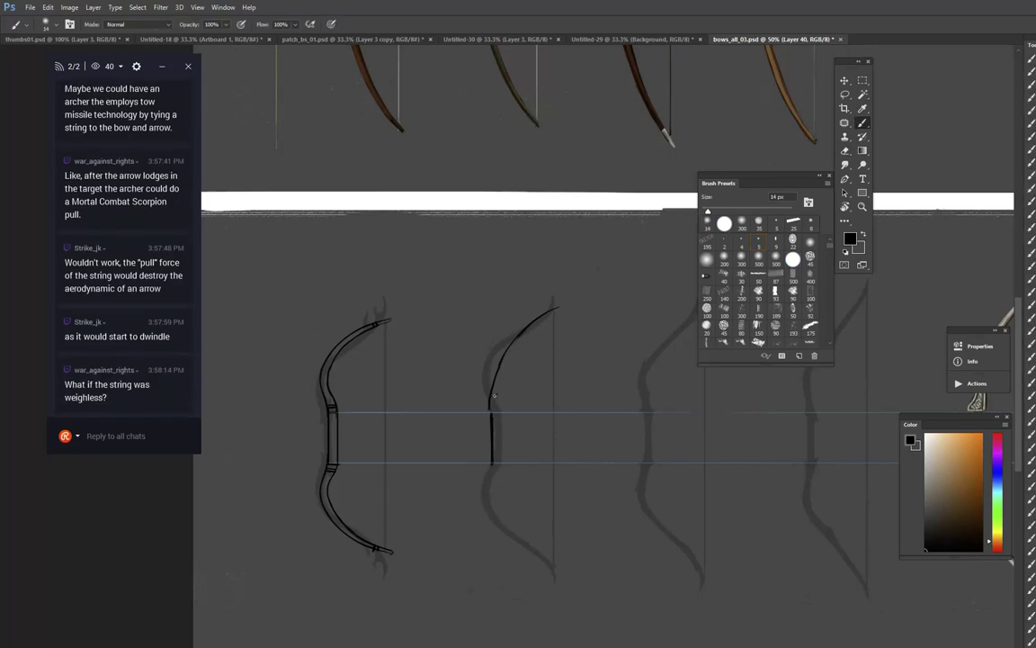
Step: Draw the inner edge of the second bow's upper limb with a pointed notch above the grip, plus a straight inner grip line
mouse_move(494, 395)
mouse_down()
mouse_move(512, 351)
mouse_move(550, 309)
mouse_up()
key(e)
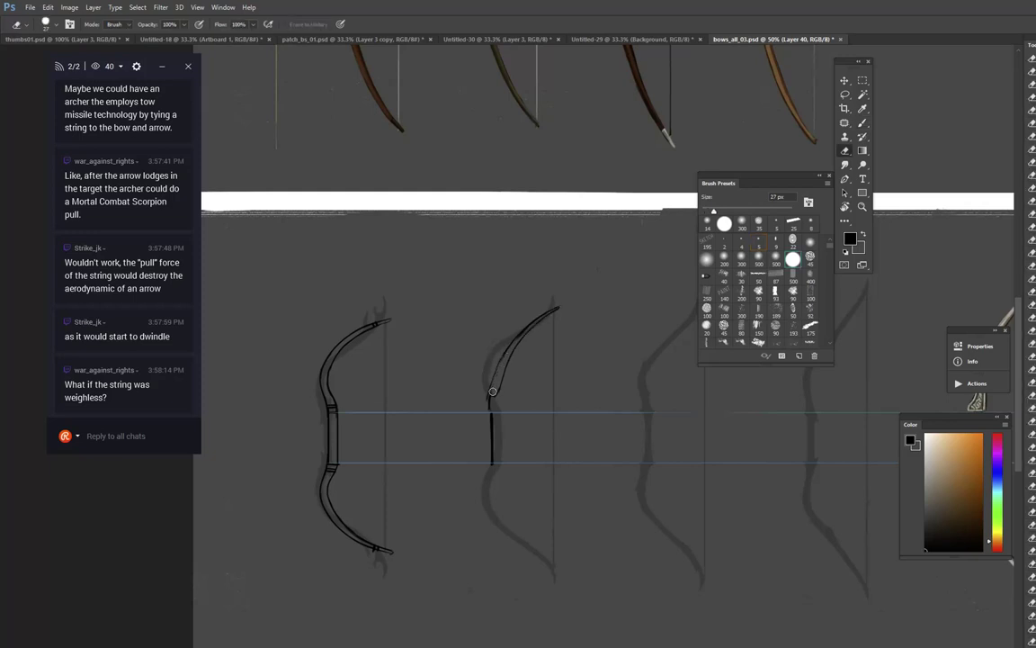
key(b)
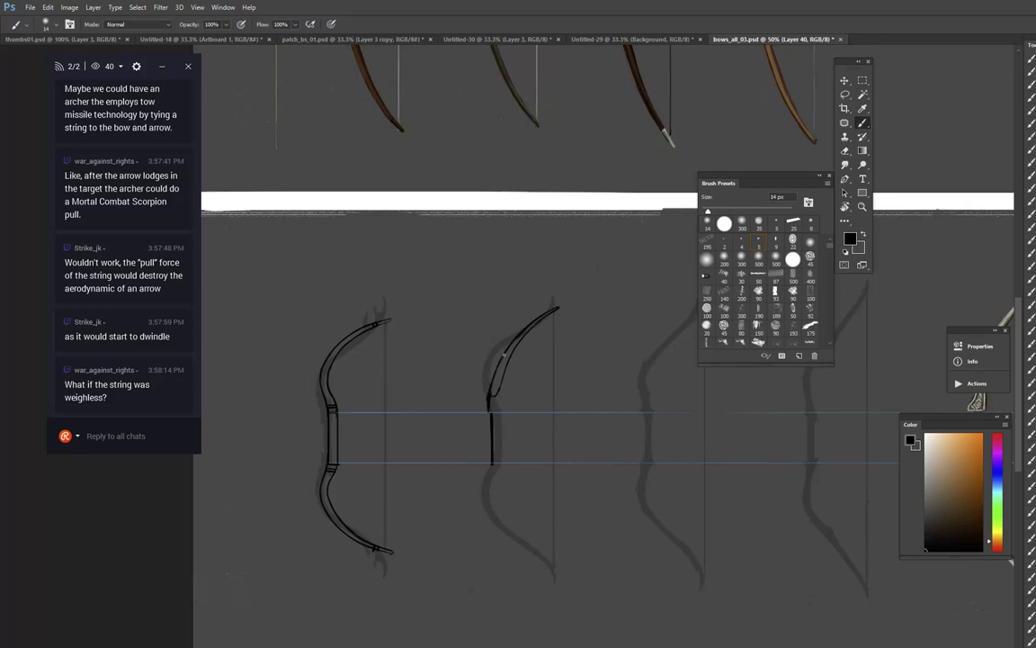
key(e)
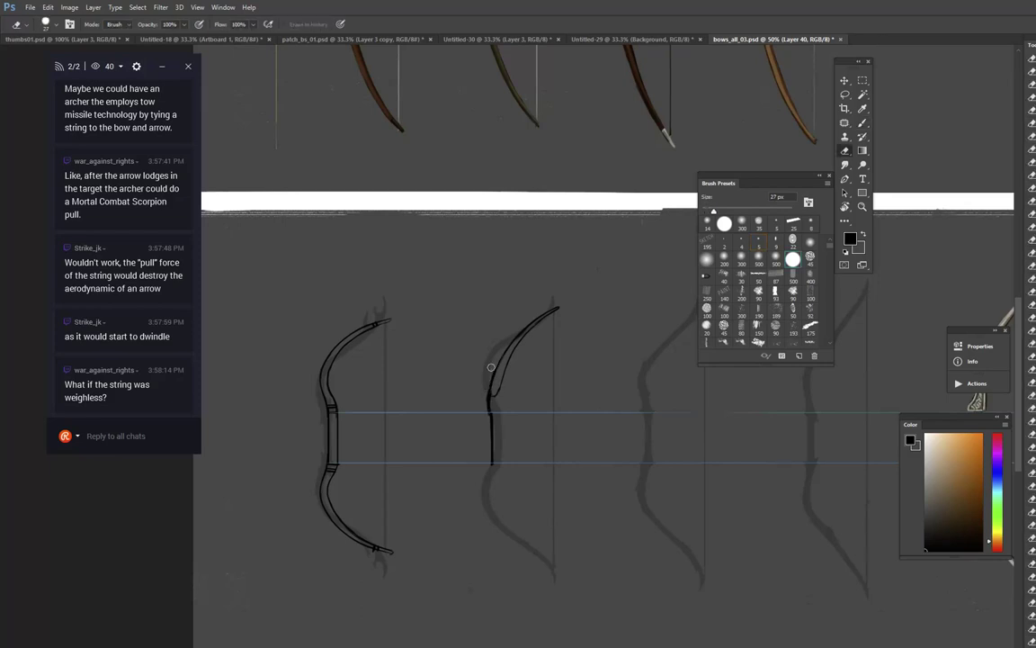
key(b)
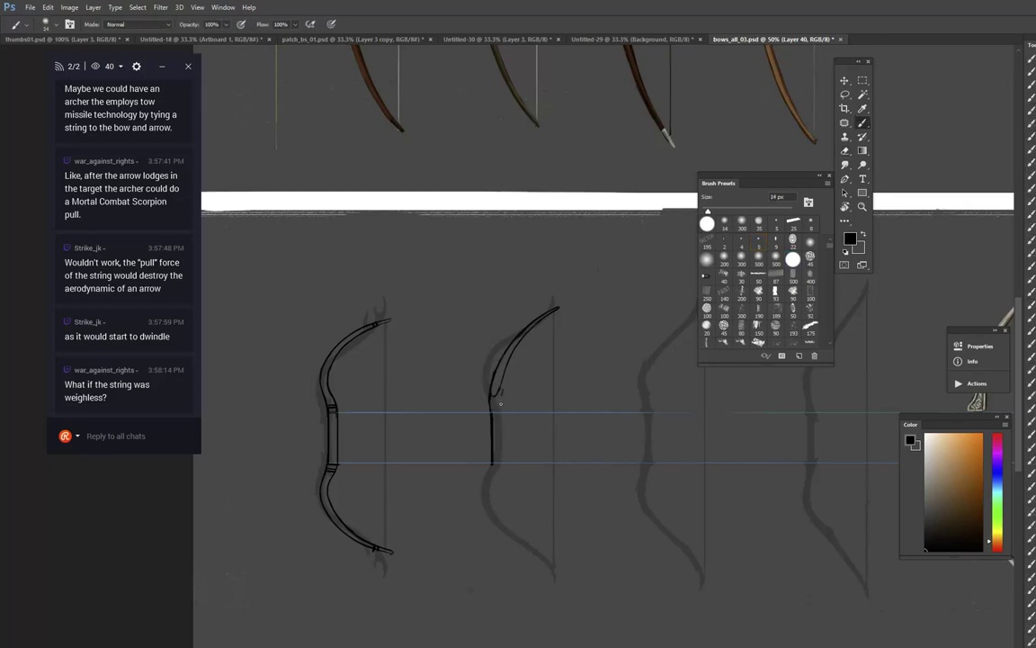
drag(502, 390, 502, 463)
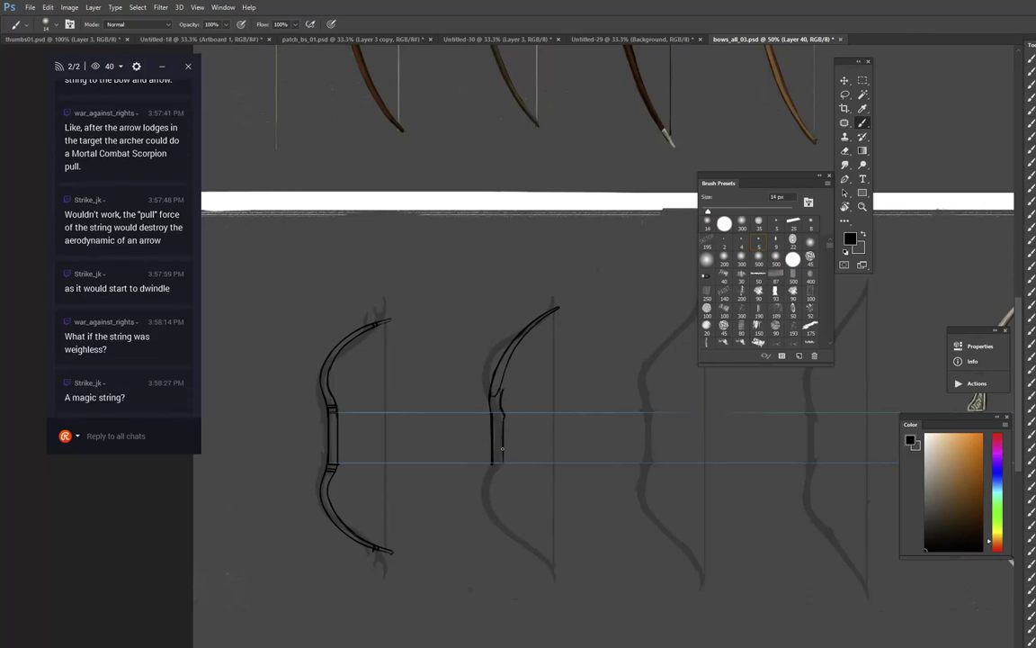
mouse_move(499, 391)
mouse_down()
mouse_move(533, 334)
mouse_move(518, 350)
mouse_move(556, 308)
mouse_move(516, 351)
mouse_up()
Step: Erase the notched inner edge of the second bow and redraw it as one smooth curve from grip to upper tip
key(e)
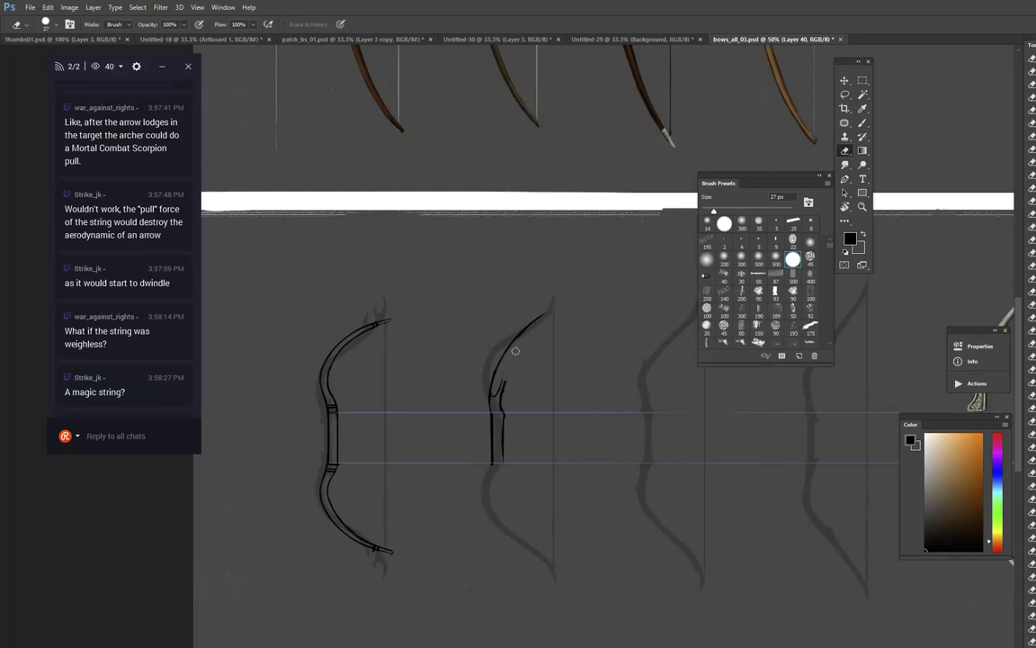
key(b)
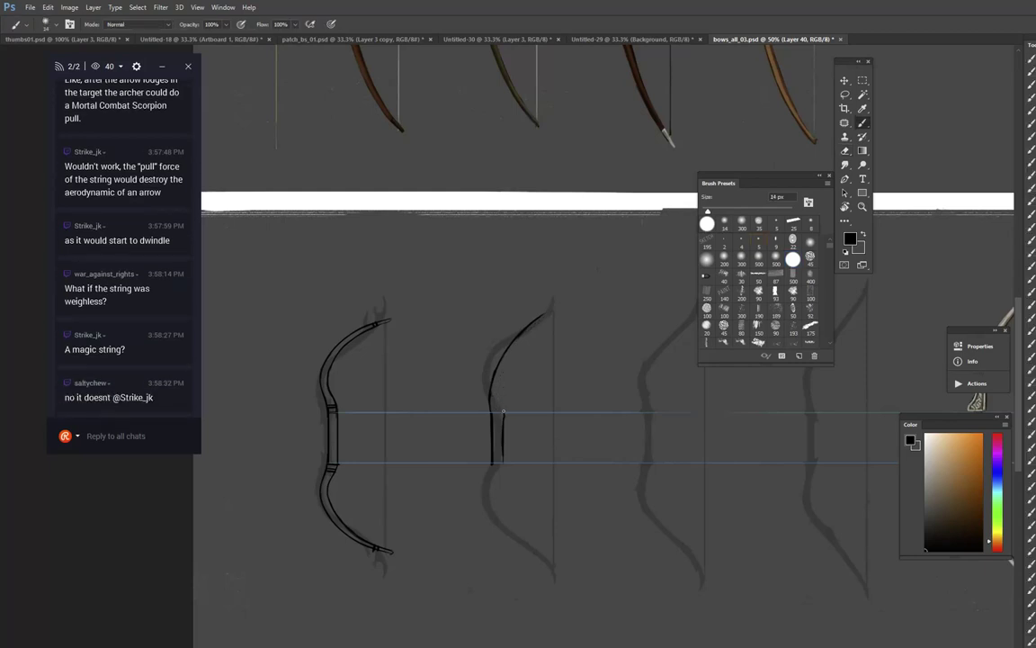
mouse_move(501, 409)
mouse_down()
mouse_move(503, 368)
mouse_move(556, 310)
mouse_up()
key(e)
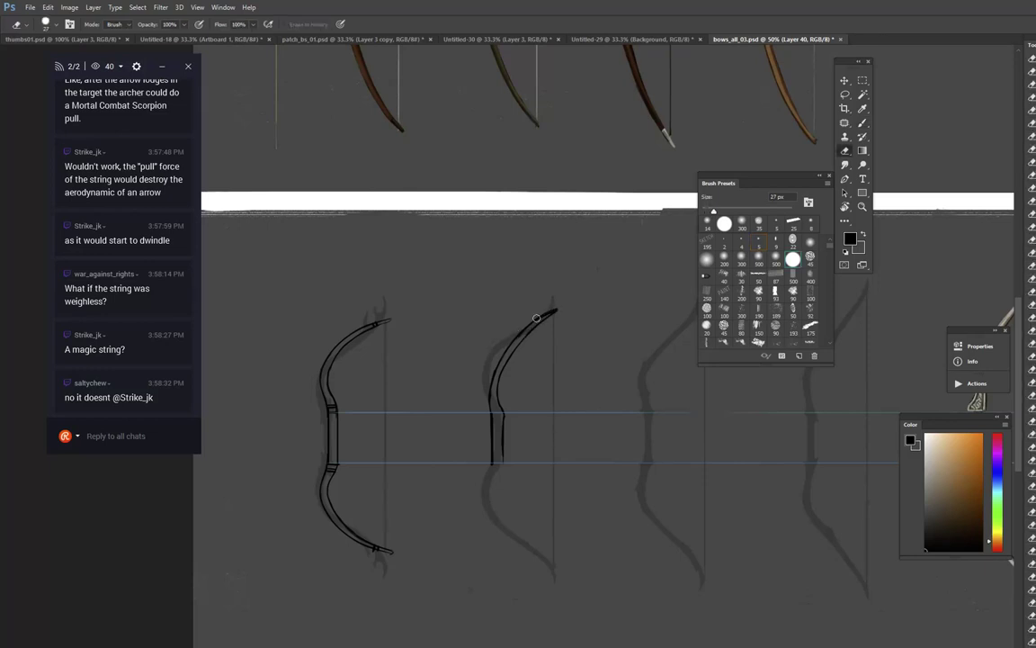
Step: Slim the second bow's grip by redrawing its outer line further inward, and redraw the upper limb's outer edge to meet it
key(b)
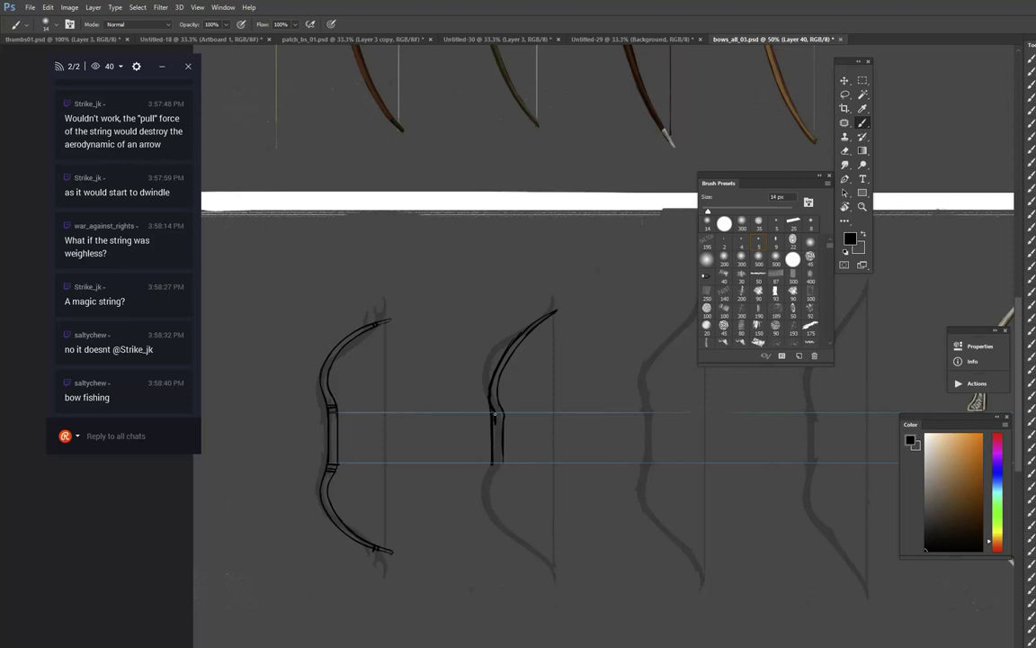
key(w)
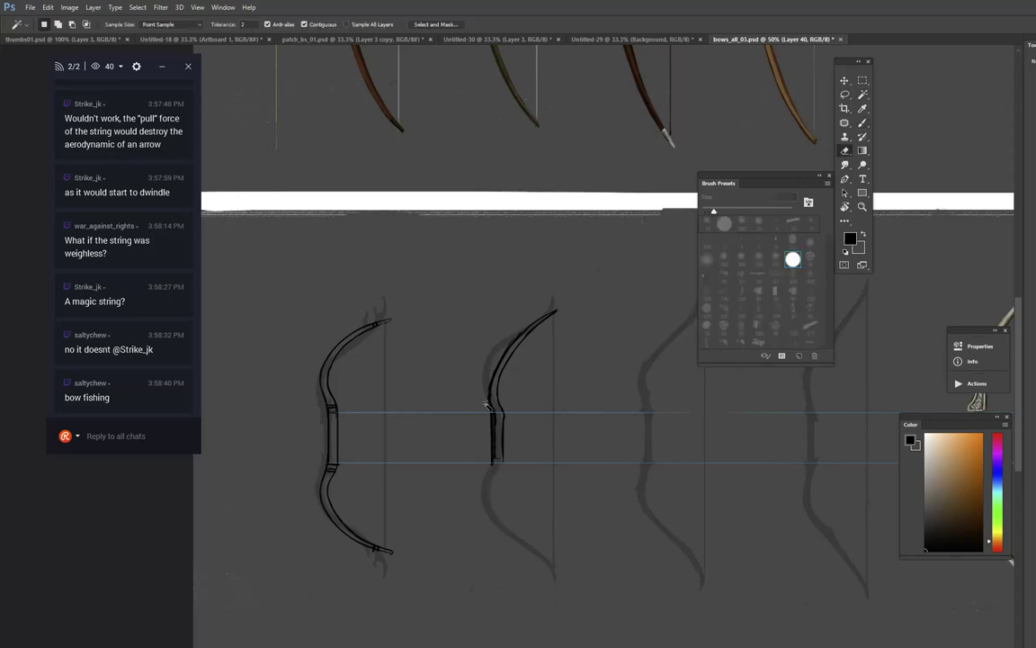
key(e)
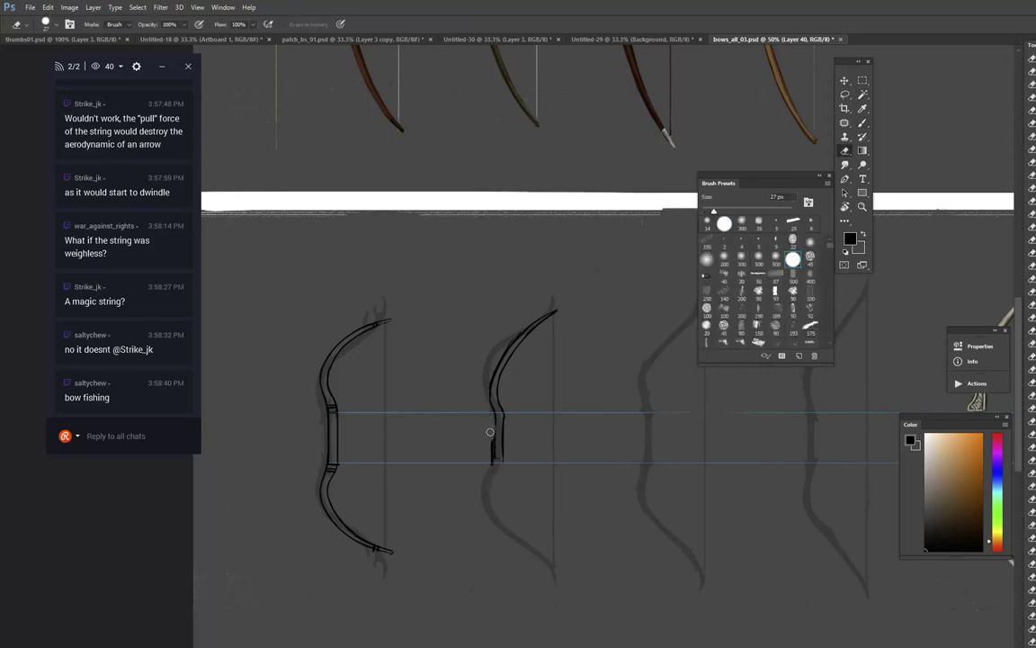
key(b)
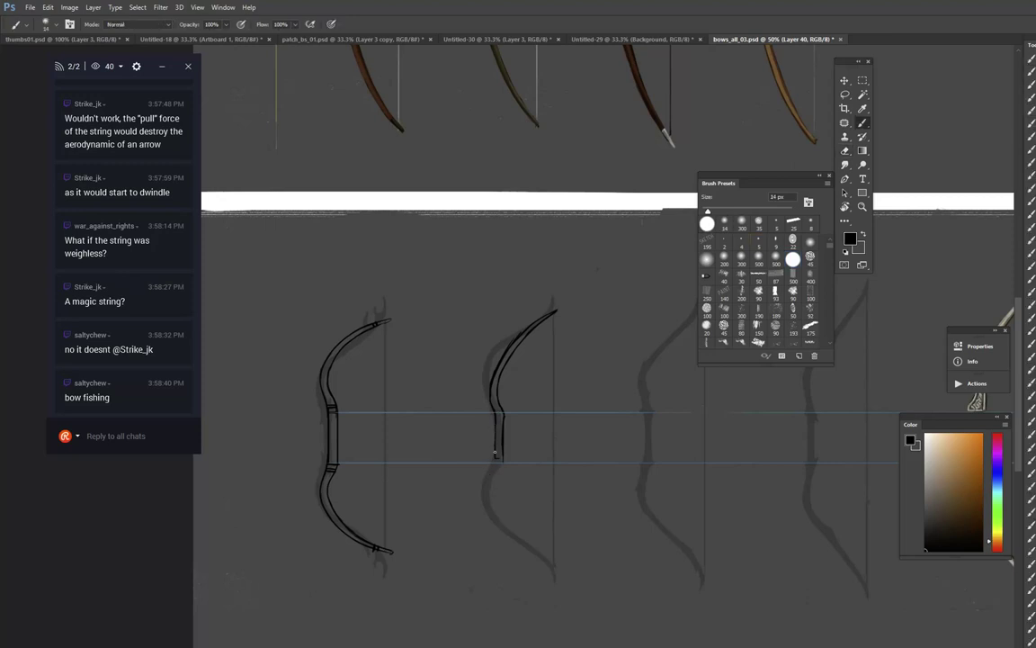
key(e)
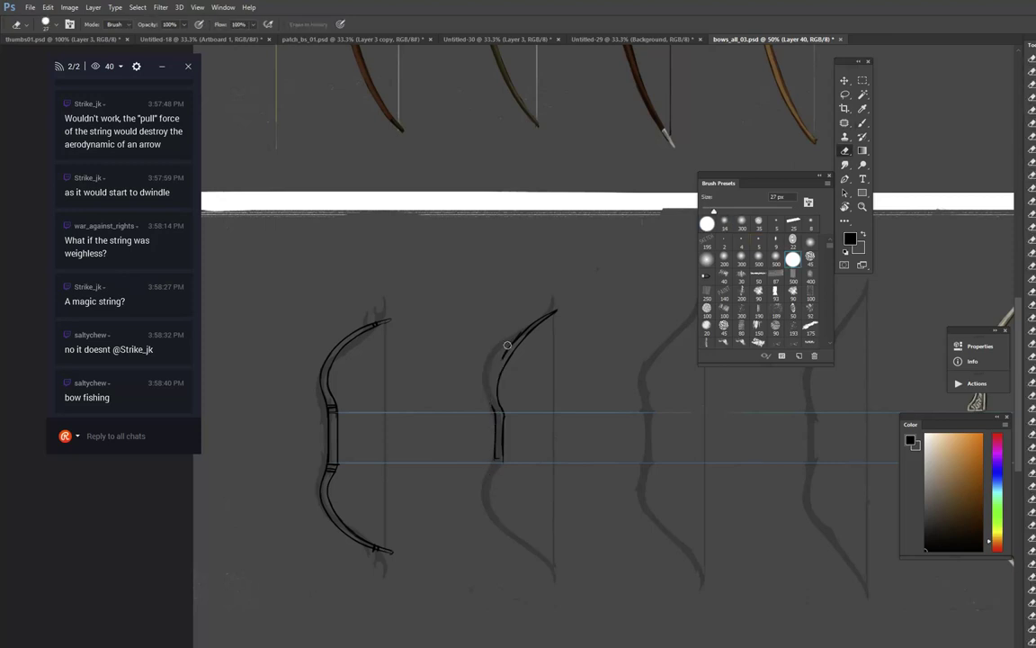
key(b)
drag(527, 326, 491, 406)
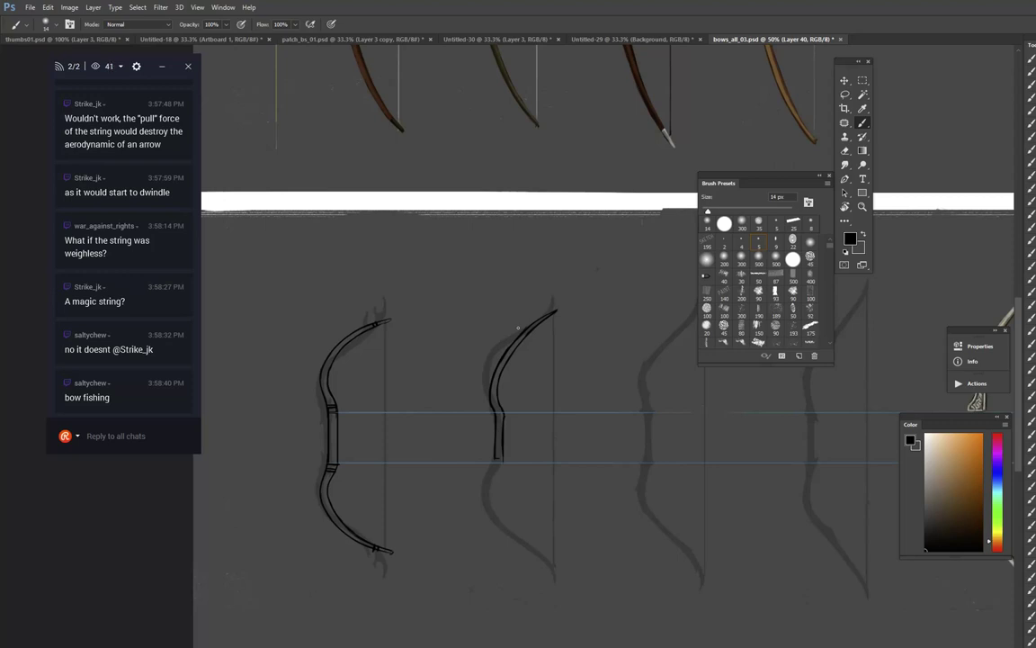
Step: Reply in the stream chat that you like that idea, mentioning the viewer who suggested it, and add "magic string could look super cool"
click(126, 438)
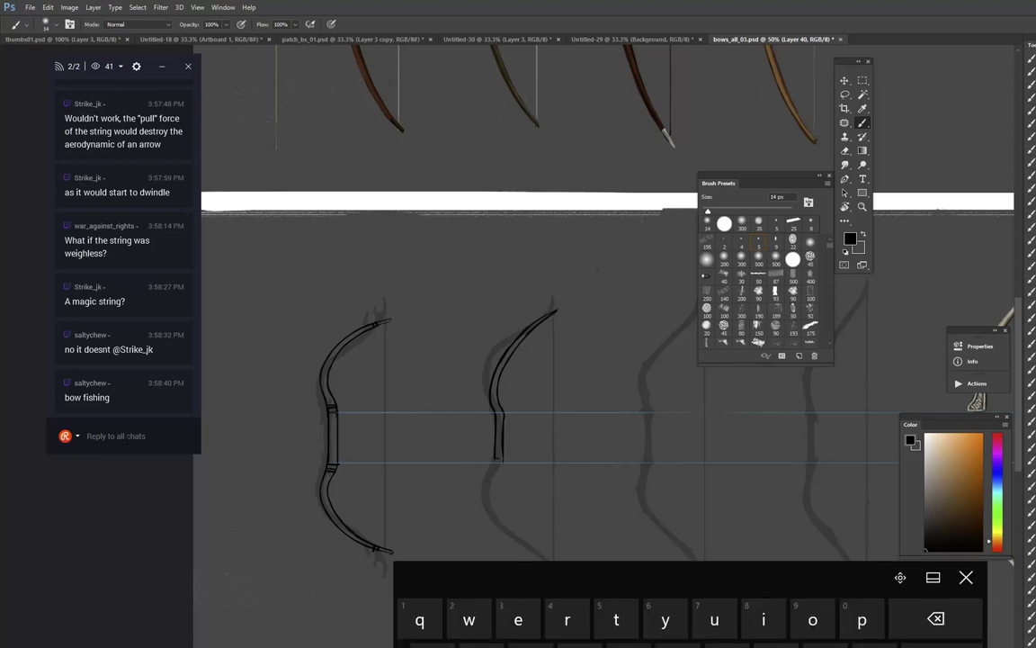
text(i like)
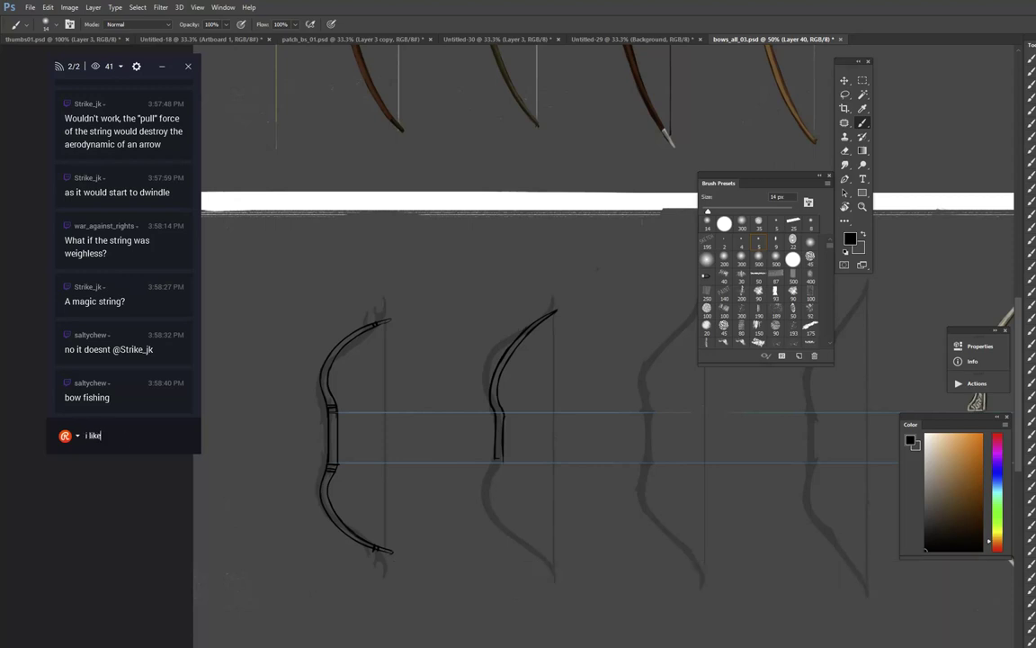
text( that idea @stric)
text(e_jk)
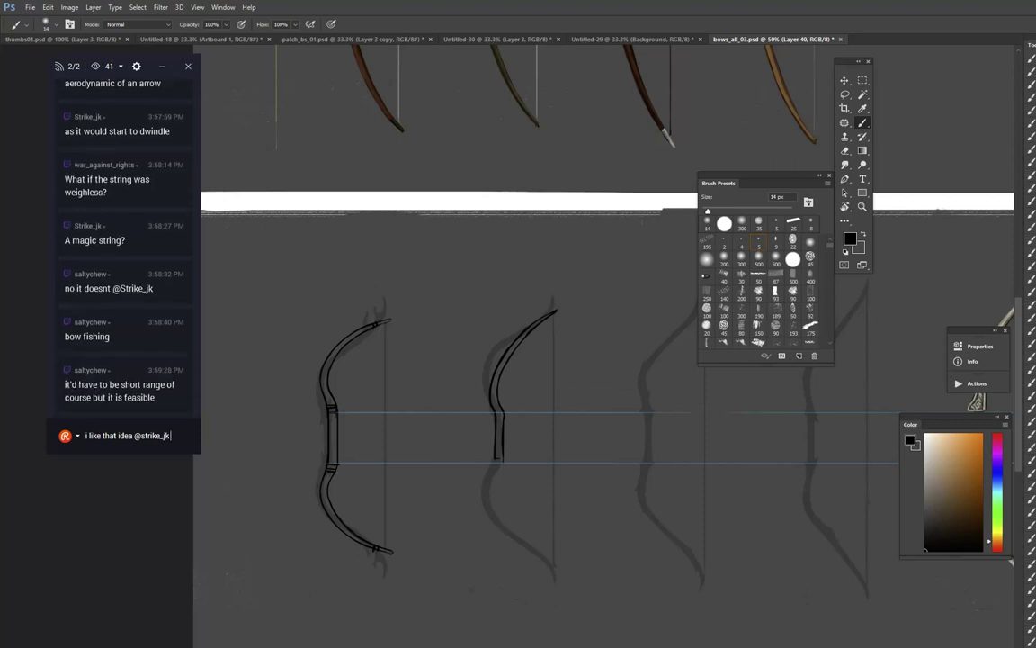
text( magi)
key(BackSpace)
key(BackSpace)
key(BackSpace)
key(BackSpace)
key(BackSpace)
text(. magic string)
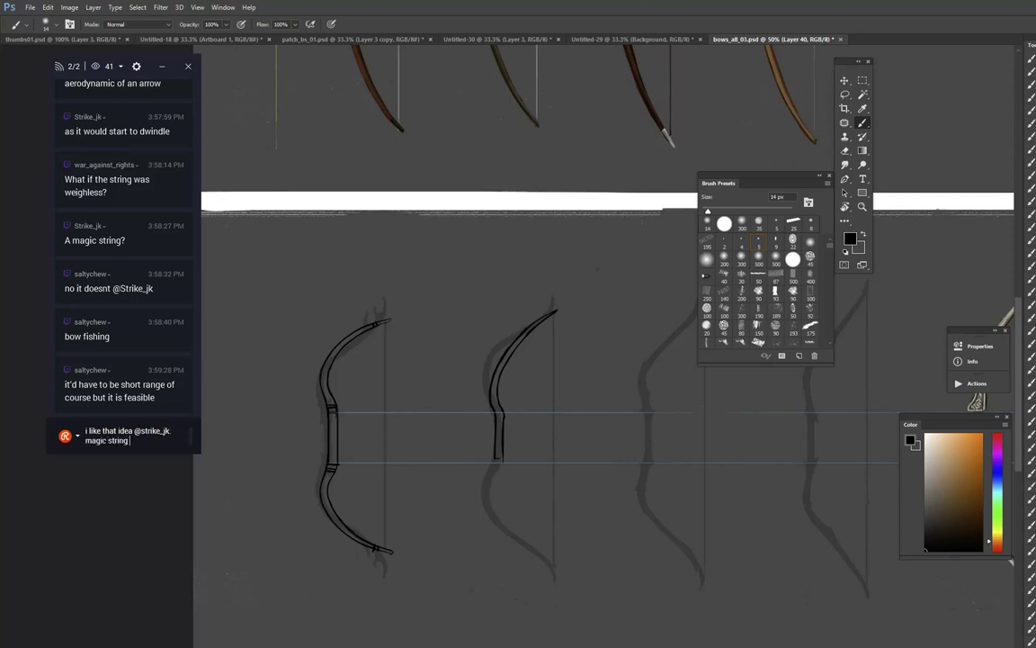
text( could look super cool)
key(Return)
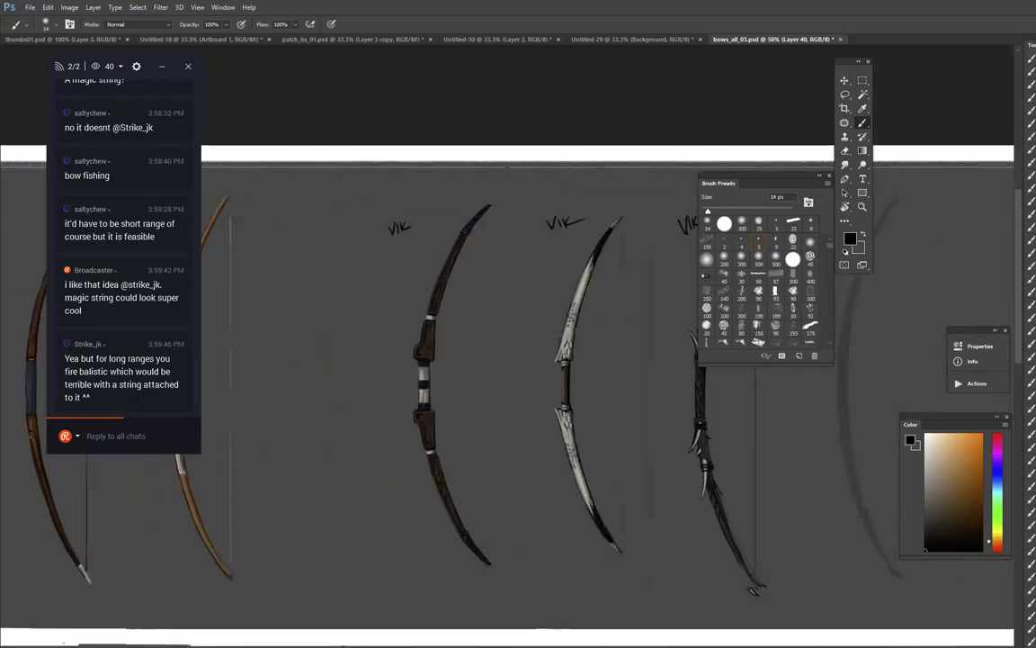
Step: Sample the teal of the teal TDD long bow and draw a straight vertical bowstring between its limb tips
key(z)
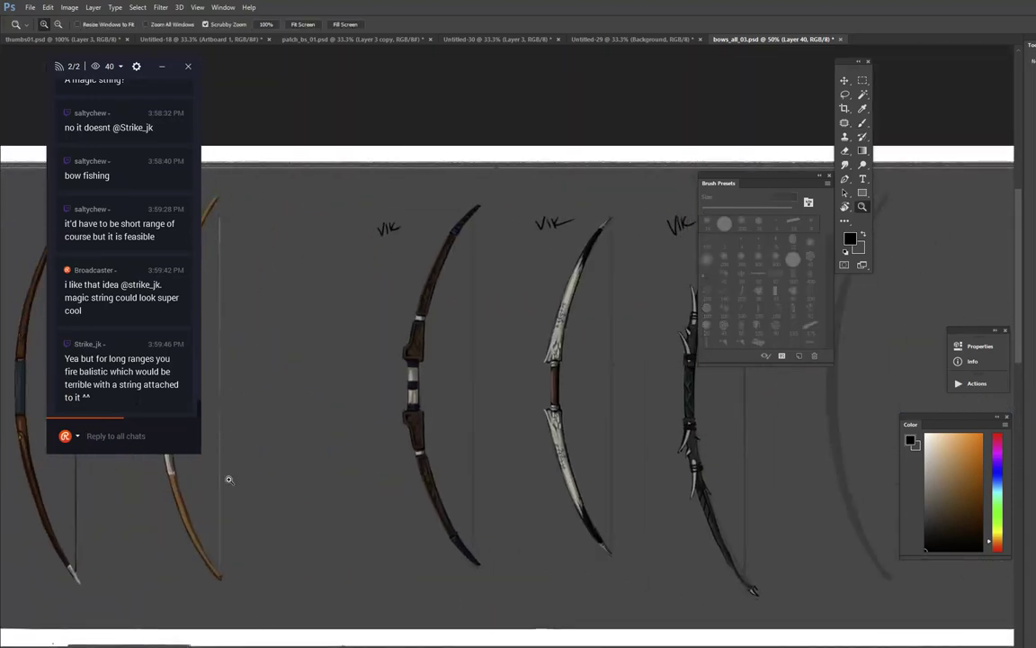
alt+click(563, 484)
drag(604, 483, 185, 273)
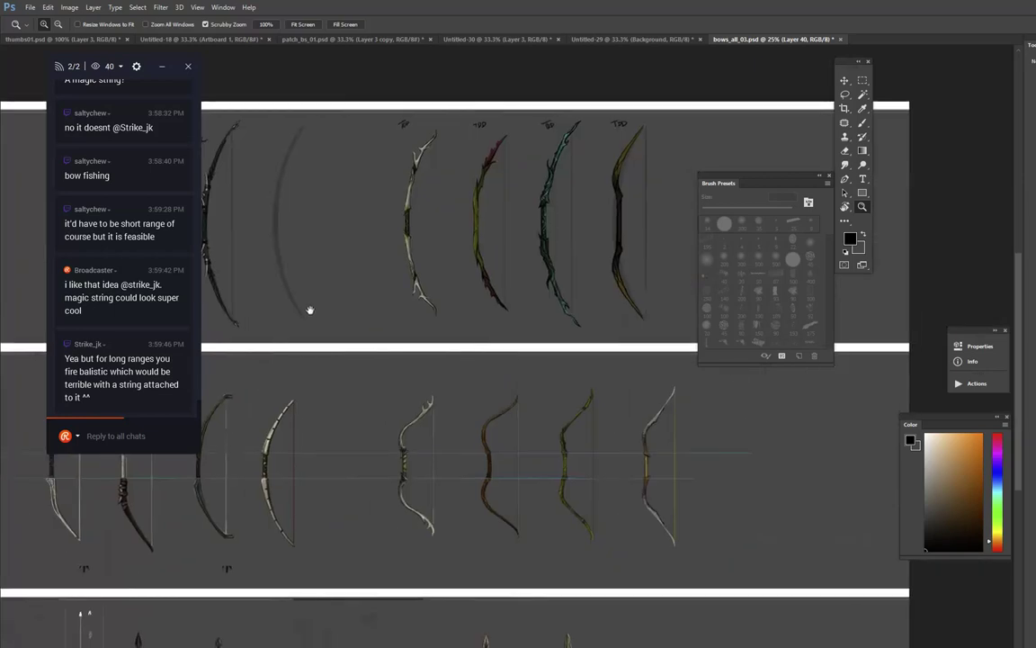
drag(524, 236, 446, 328)
click(469, 297)
click(467, 297)
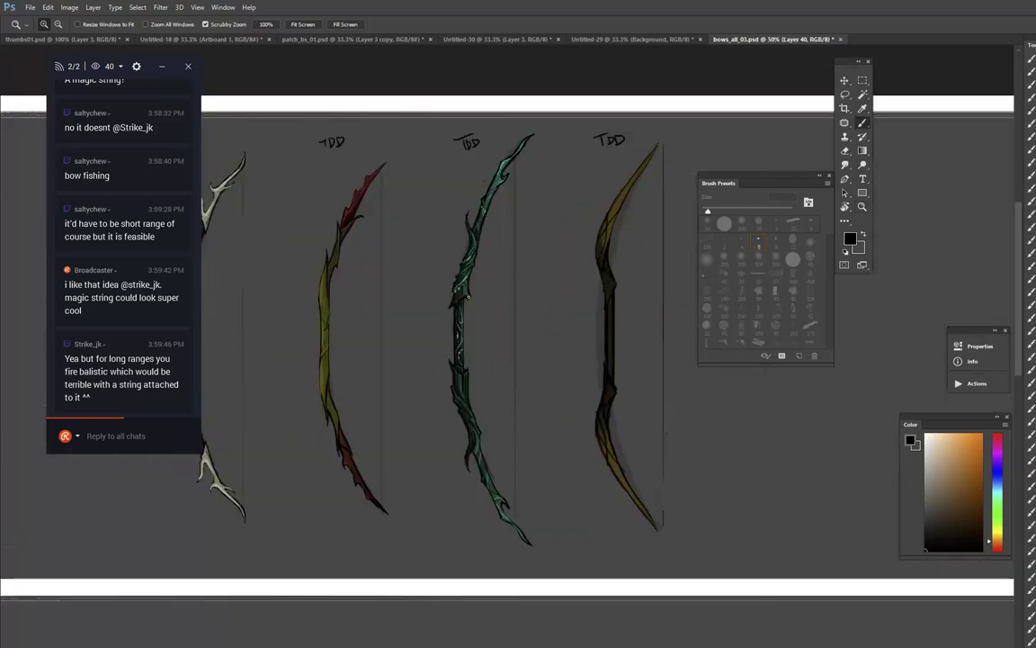
key(b)
alt+click(463, 300)
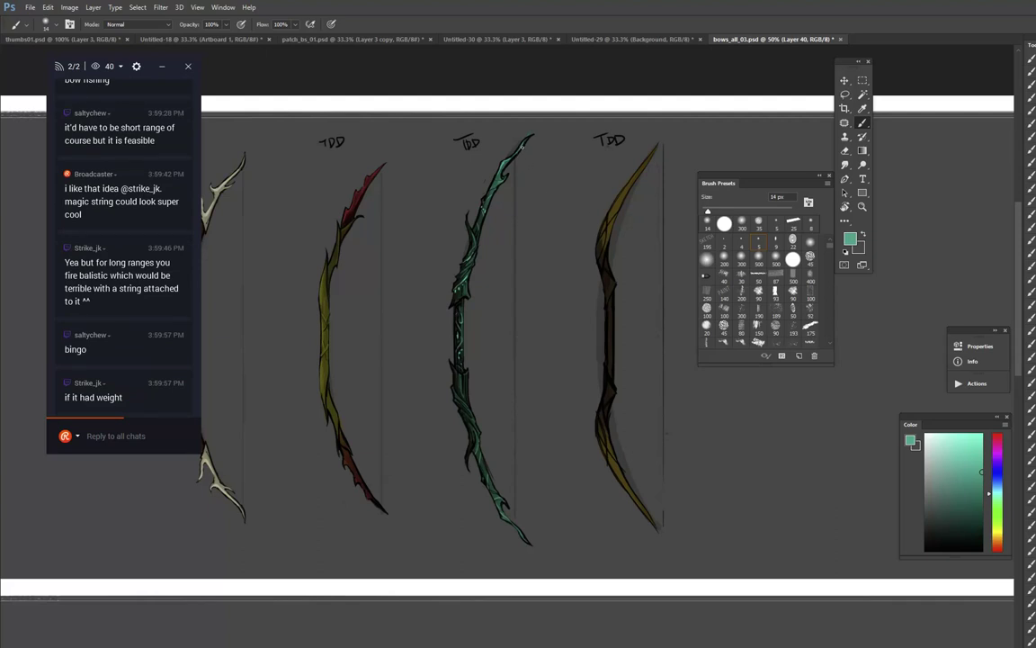
mouse_move(519, 134)
mouse_down()
mouse_move(551, 431)
mouse_move(546, 535)
mouse_move(545, 522)
mouse_up()
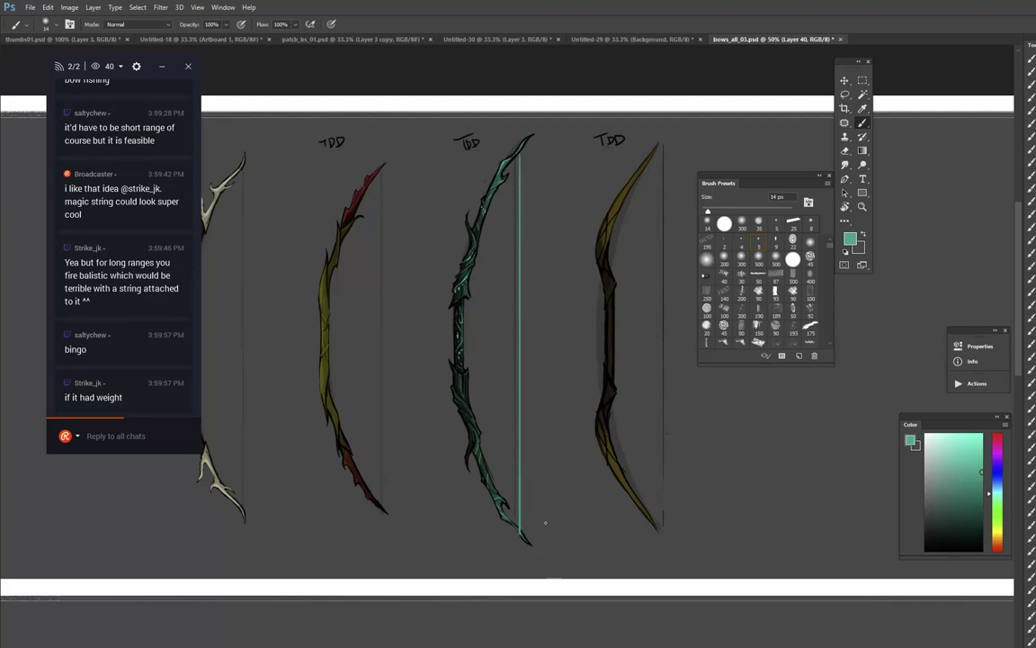
click(942, 434)
drag(520, 222, 563, 543)
key(ctrl+z)
Step: Set the foreground colour to a dark, saturated teal for the magic bowstring
click(970, 515)
click(997, 484)
click(982, 504)
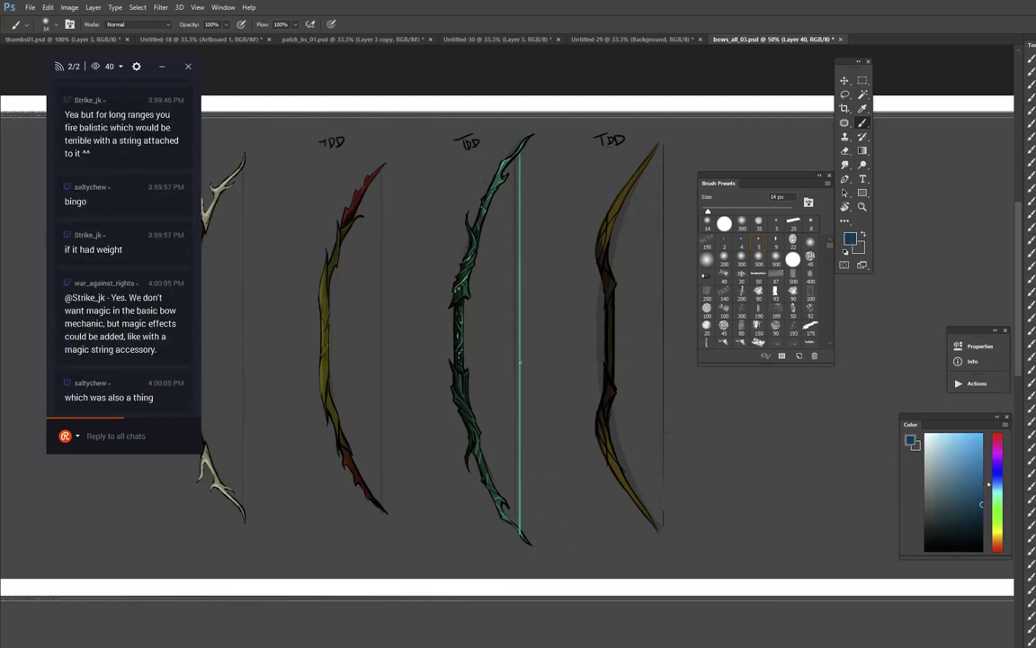
drag(999, 514, 1001, 493)
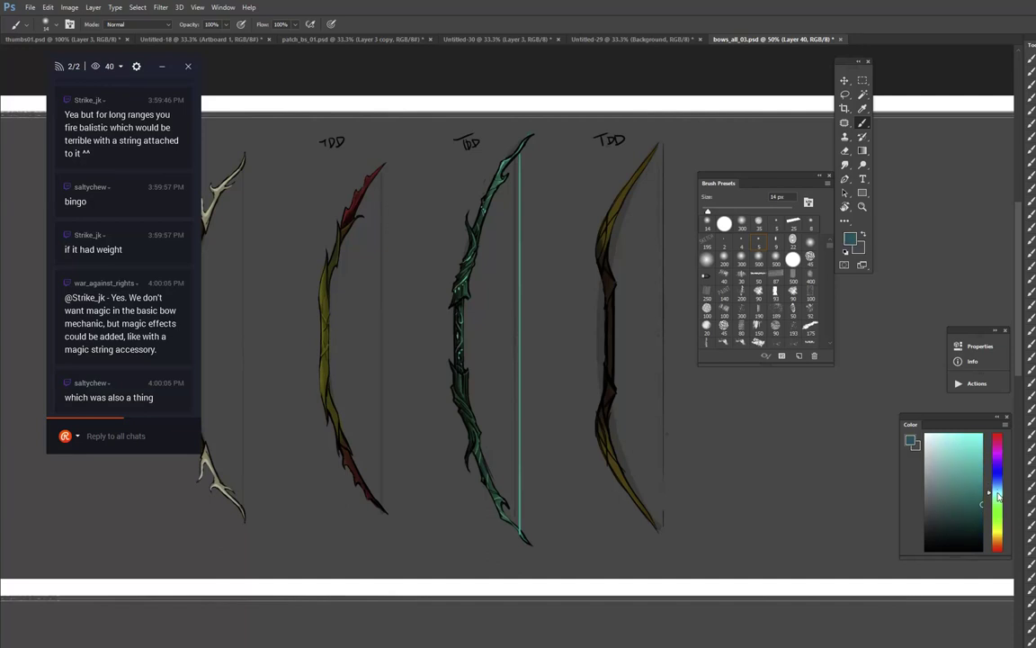
Step: Set the foreground colour to a bright light cyan and smudge the middle of the teal bow's string with the Smudge tool
click(962, 435)
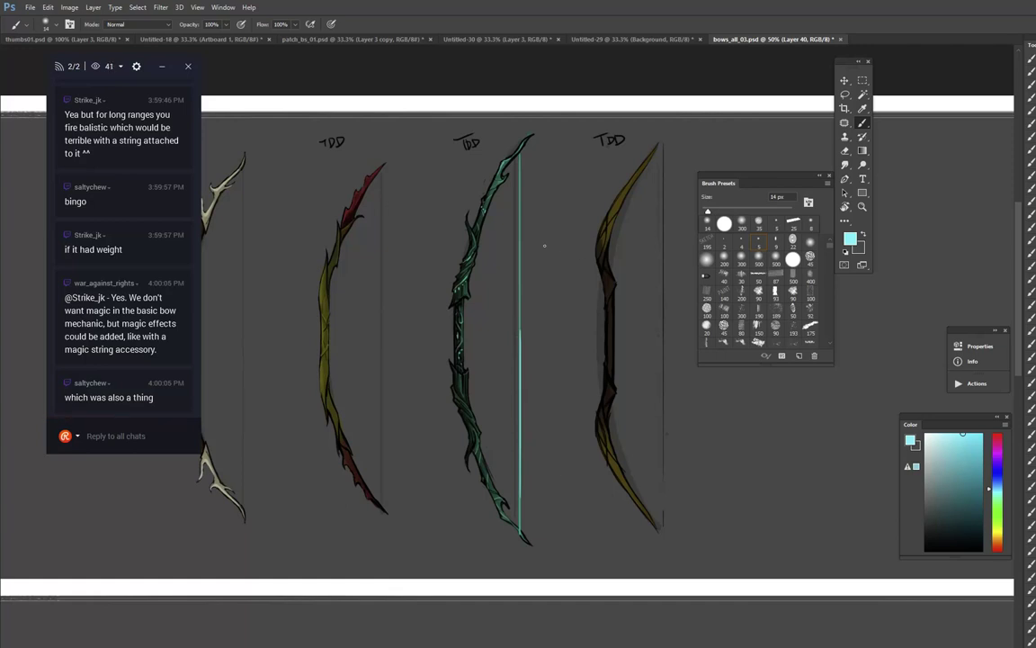
key(r)
drag(521, 334, 521, 367)
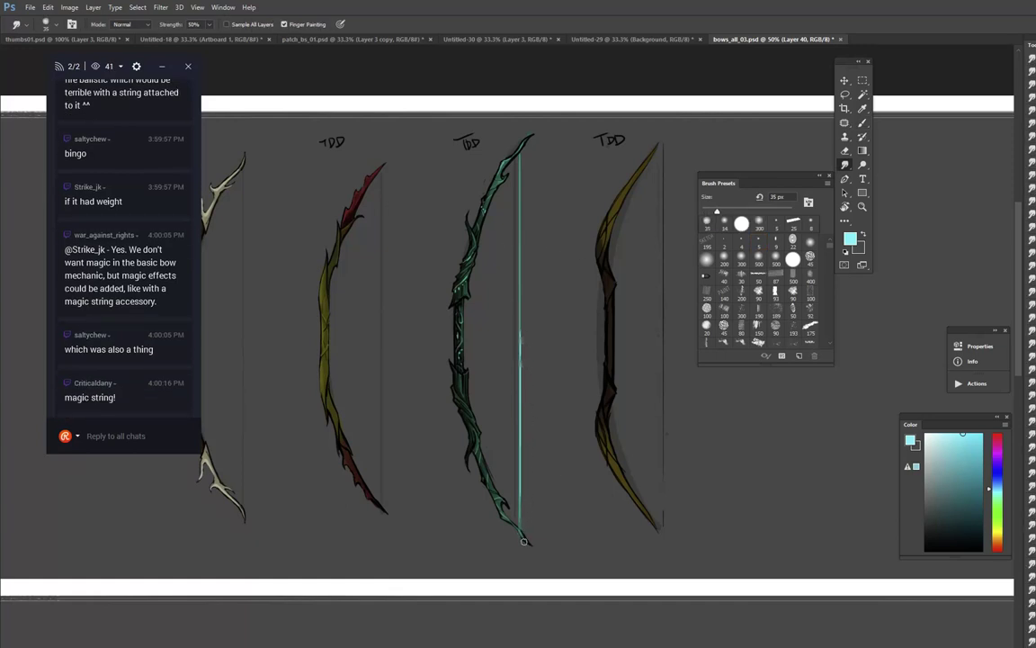
drag(647, 281, 623, 305)
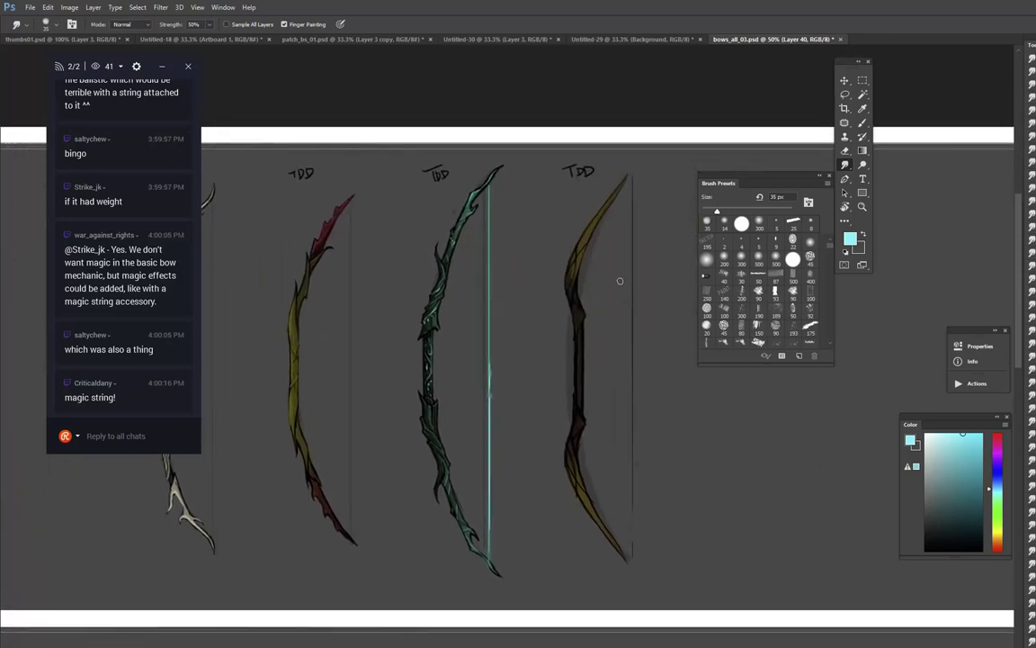
Step: Post "alright guys sorry today is a short stream. might pop on later in the week" in the stream chat
click(139, 436)
text(alright guys sorry today is a)
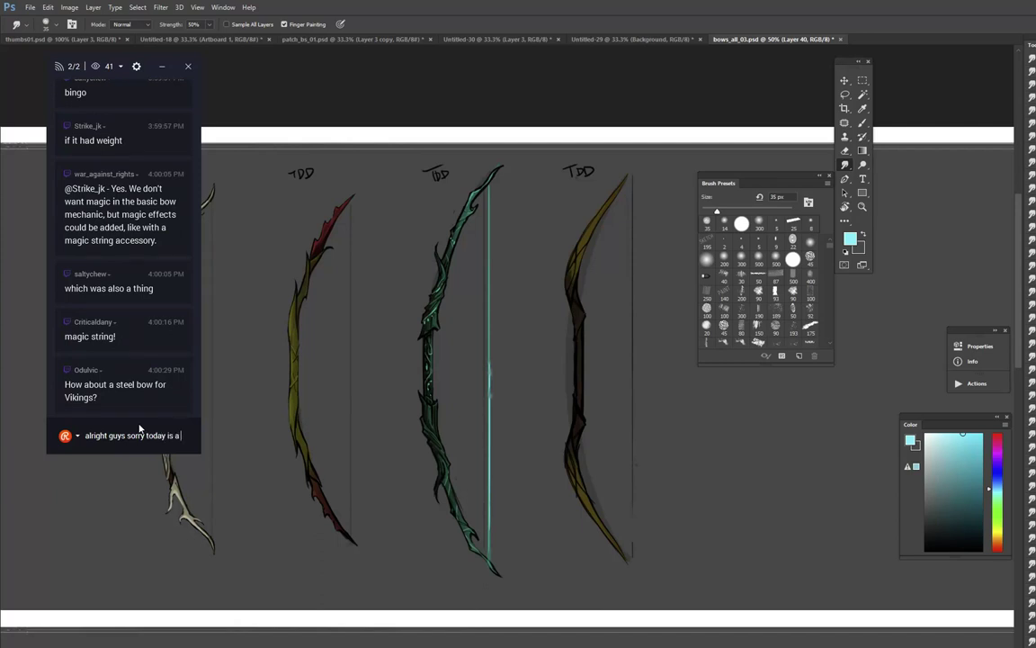
text( short str)
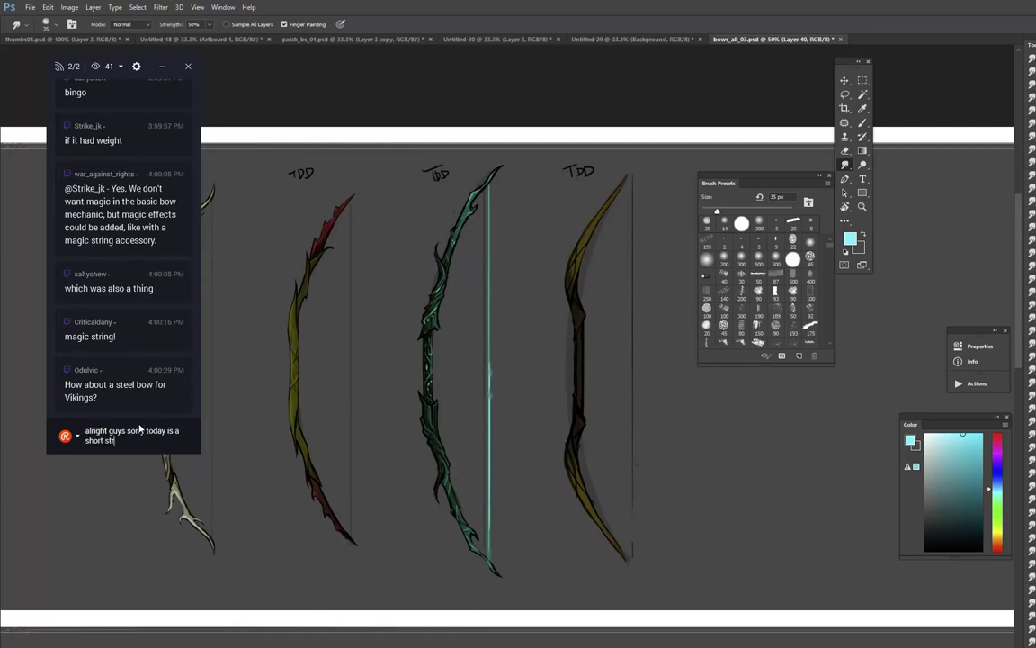
text(eam. might pop on later i)
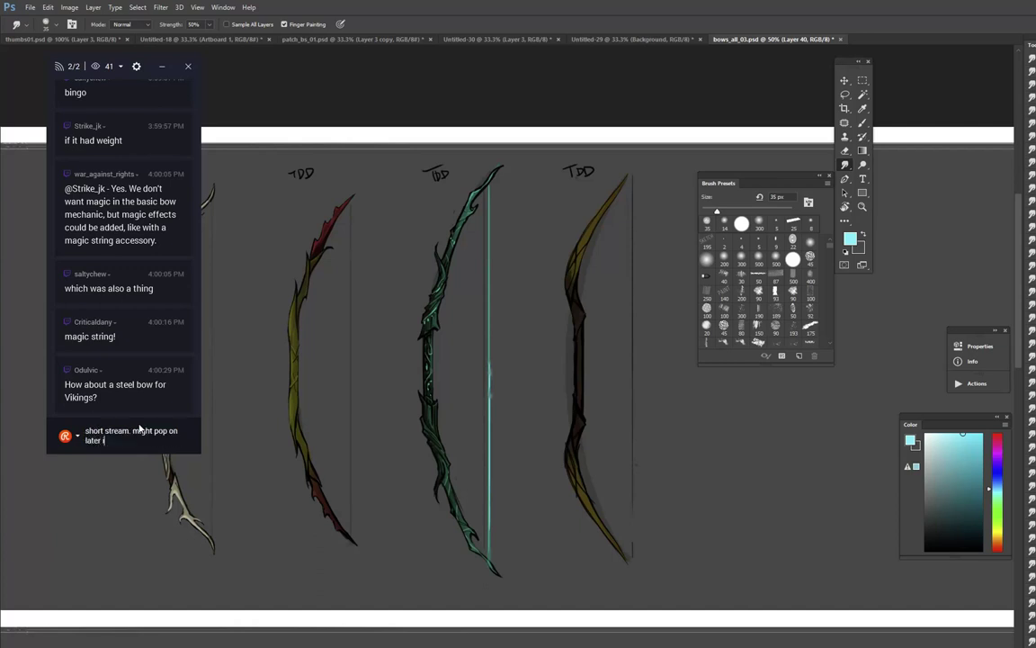
text(n the week)
key(Return)
Step: Send the chat message "hope you enjoyed the bit of bow action today"
text(how)
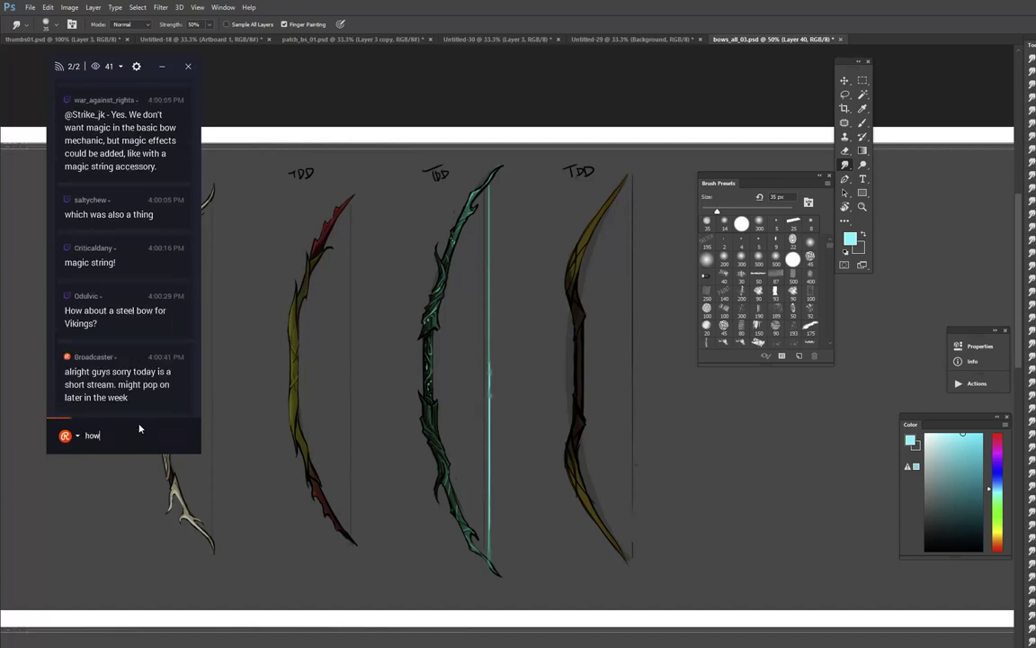
text(e you enjoyed the bit)
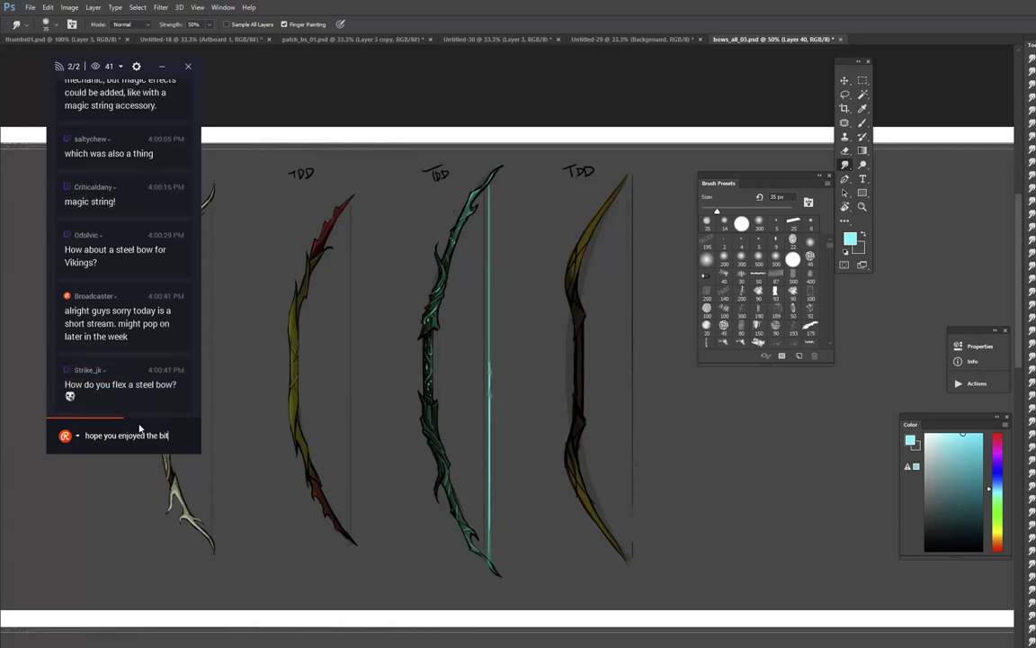
text( of bow a)
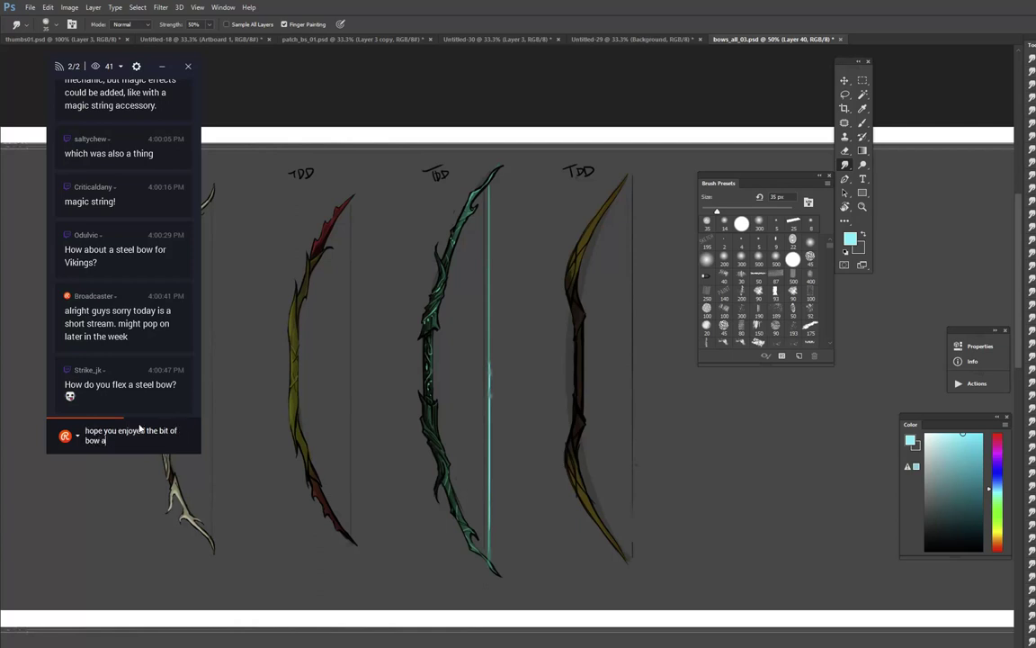
text(ction today)
key(Return)
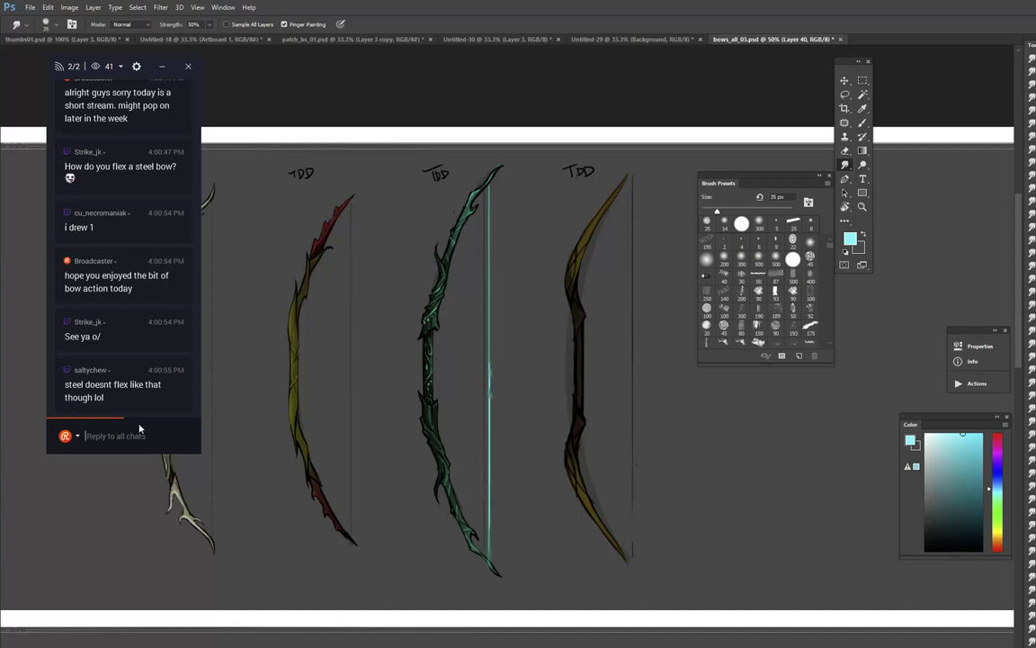
Step: Move the floating brush presets away from the bows and switch to the Brush tool
mouse_move(773, 181)
mouse_down()
mouse_move(888, 178)
mouse_move(984, 158)
mouse_up()
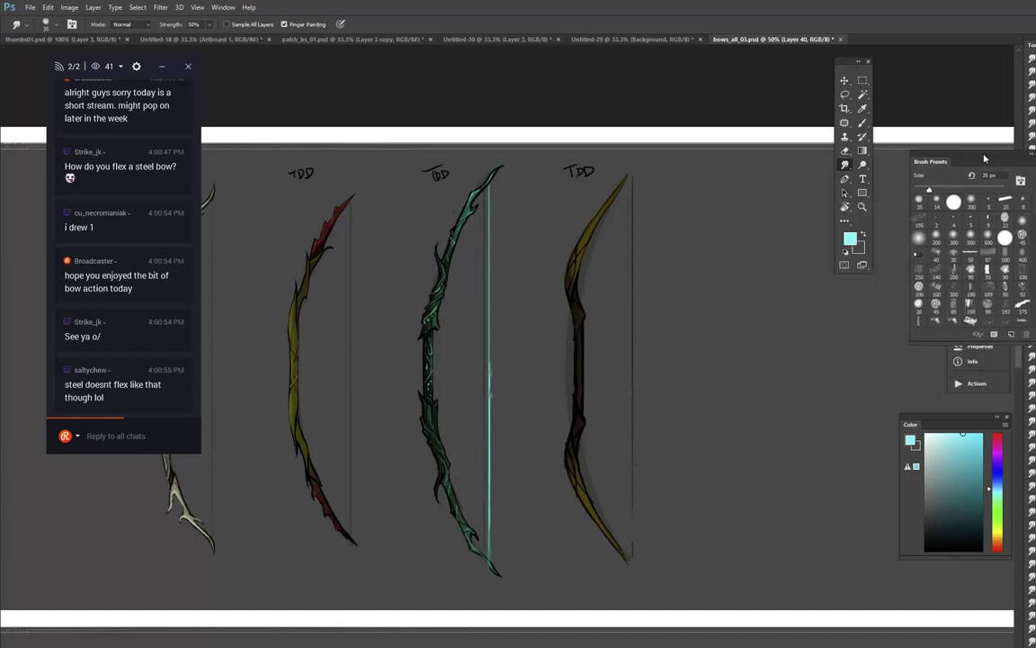
key(b)
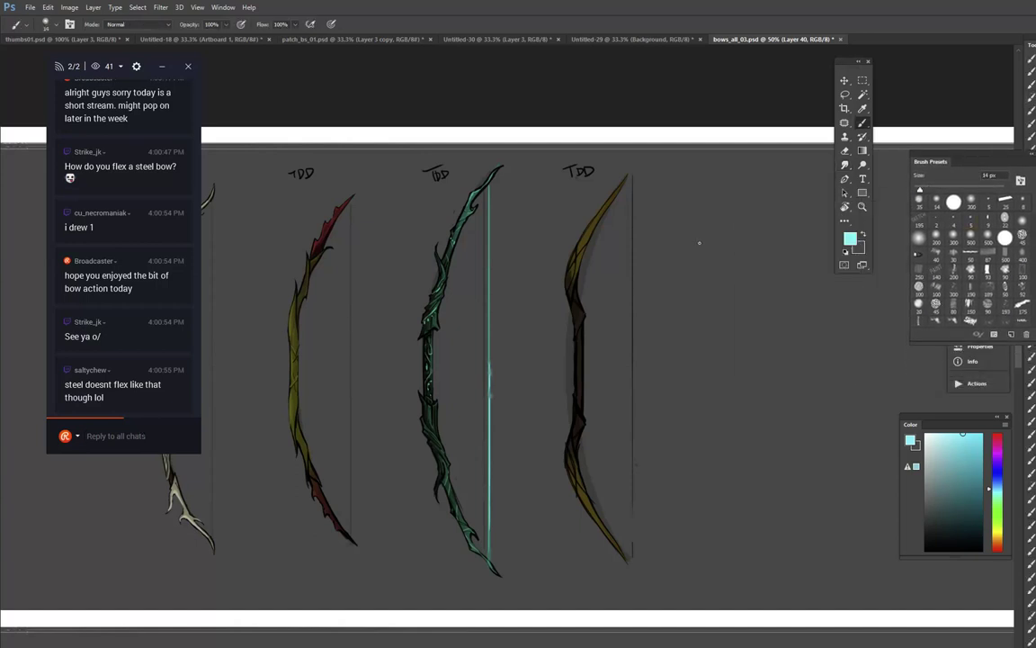
drag(692, 241, 822, 186)
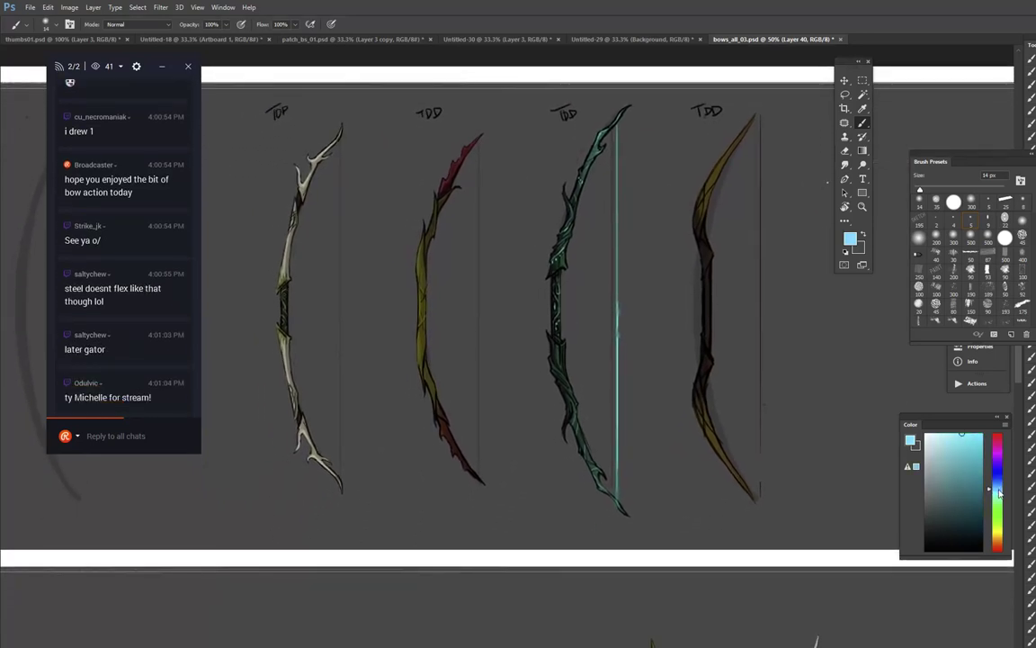
Step: Set the foreground colour to a fully saturated blue
click(979, 441)
drag(999, 490, 999, 472)
click(982, 435)
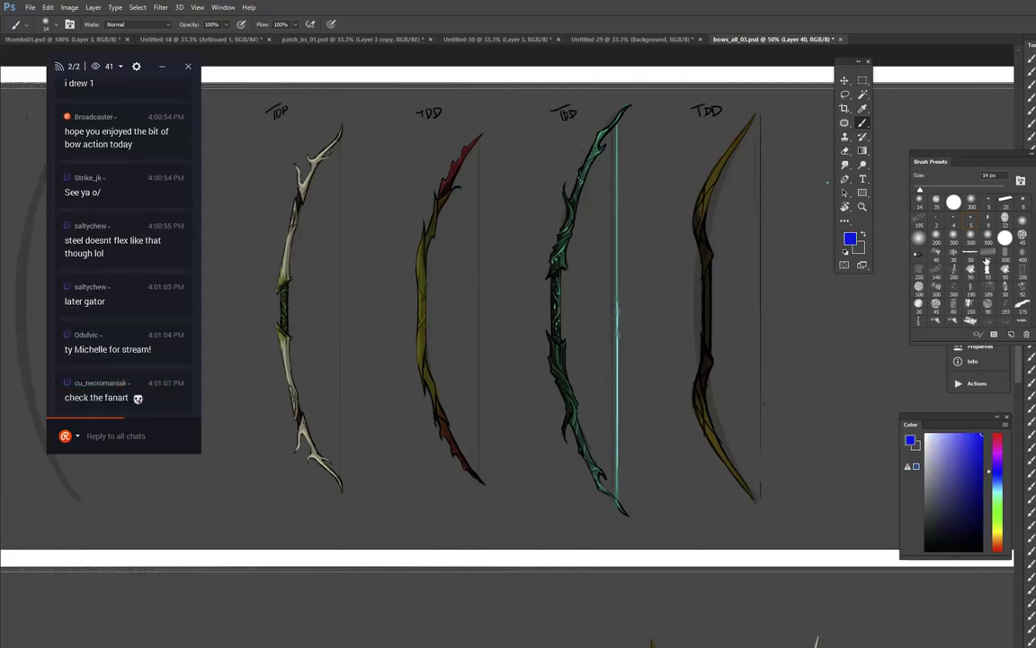
Step: Choose the flat 25 px brush with white as the foreground colour, and hide the tools and palettes to clear the canvas
click(1005, 202)
drag(338, 518, 342, 537)
key(ctrl+z)
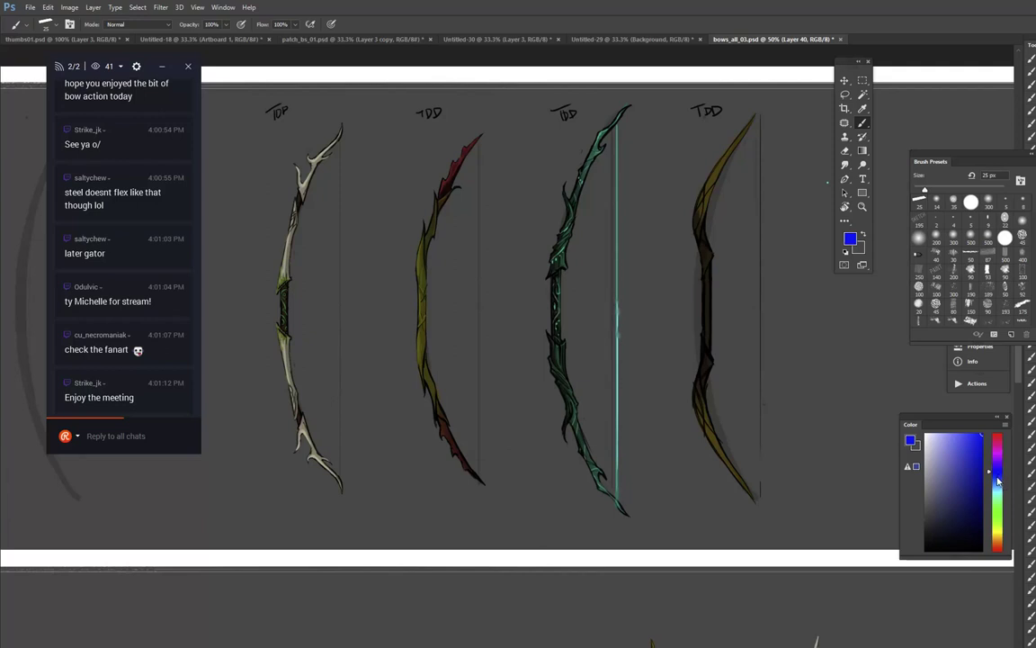
mouse_move(956, 468)
mouse_down()
mouse_move(945, 426)
mouse_move(925, 433)
mouse_up()
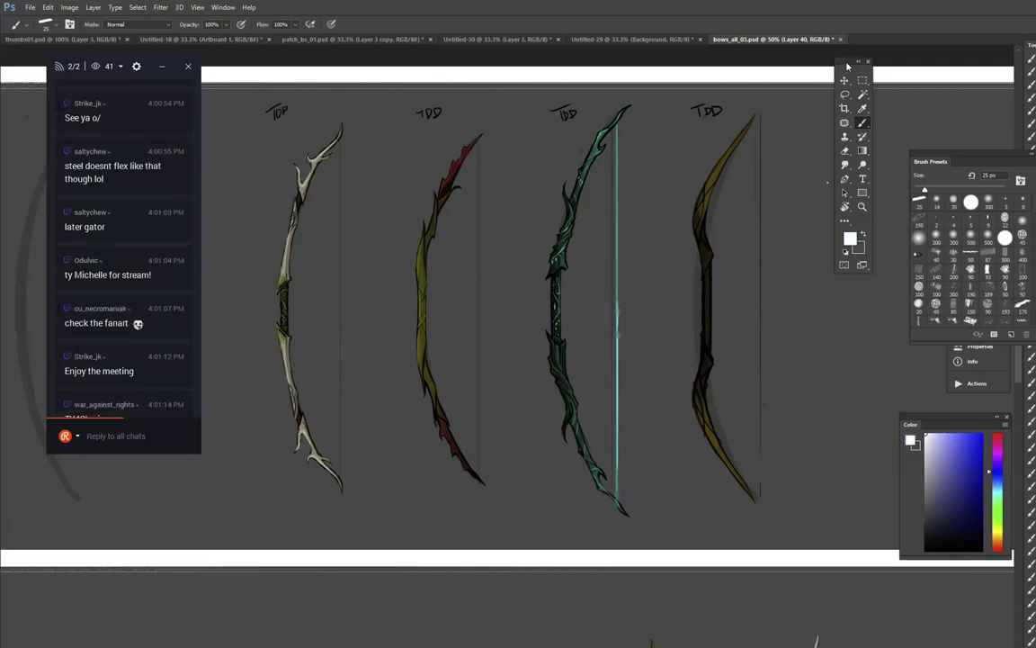
drag(851, 64, 989, 549)
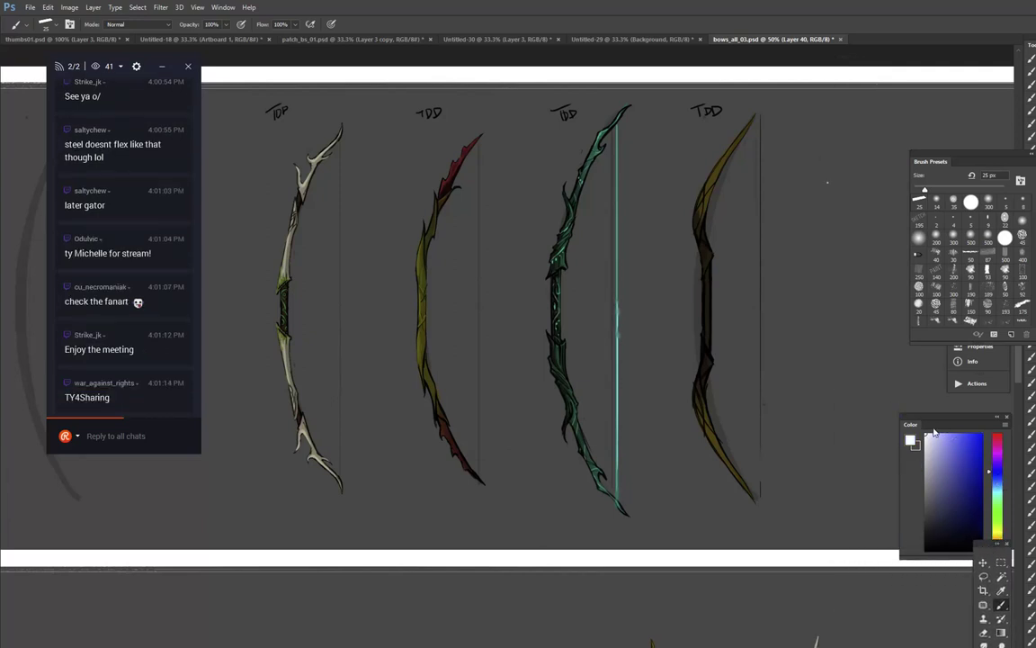
key(Tab)
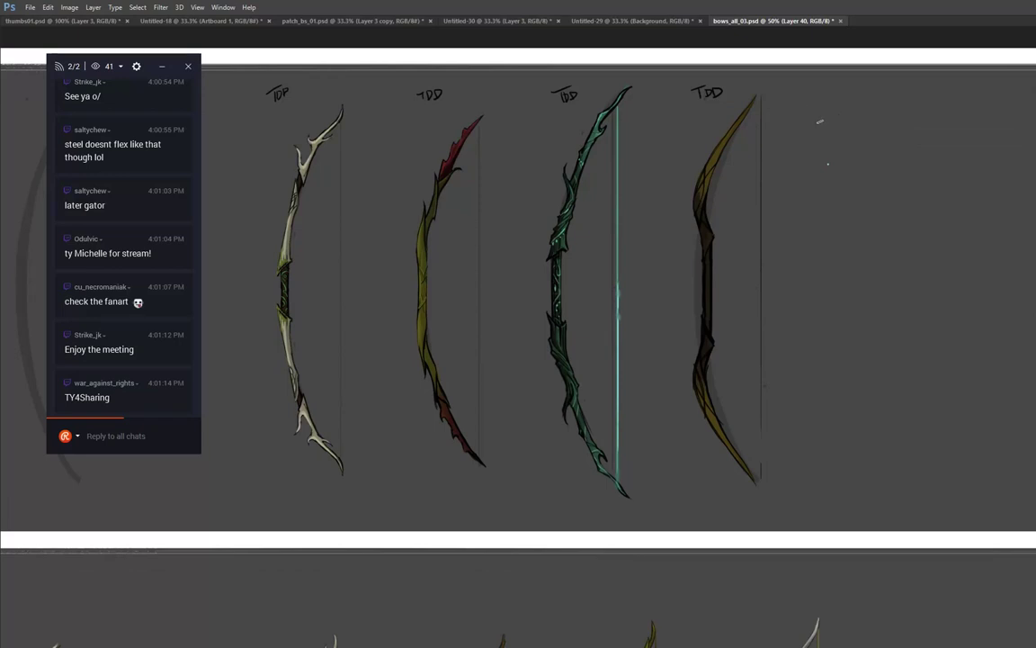
Step: Handwrite "THANKS FOR" in white on two lines in the empty area beside the yellow-brown TDD bow
mouse_move(822, 123)
mouse_down()
mouse_move(826, 168)
mouse_move(881, 102)
mouse_move(836, 160)
mouse_up()
mouse_move(836, 150)
mouse_down()
mouse_move(847, 146)
mouse_move(845, 163)
mouse_up()
mouse_move(857, 134)
mouse_down()
mouse_move(847, 161)
mouse_move(868, 160)
mouse_up()
mouse_move(855, 150)
mouse_down()
mouse_move(892, 133)
mouse_move(902, 162)
mouse_up()
mouse_move(919, 131)
mouse_down()
mouse_move(920, 155)
mouse_move(942, 153)
mouse_up()
mouse_move(836, 189)
mouse_down()
mouse_move(835, 214)
mouse_move(856, 186)
mouse_move(850, 201)
mouse_up()
mouse_move(861, 195)
mouse_down()
mouse_move(887, 214)
mouse_move(906, 206)
mouse_up()
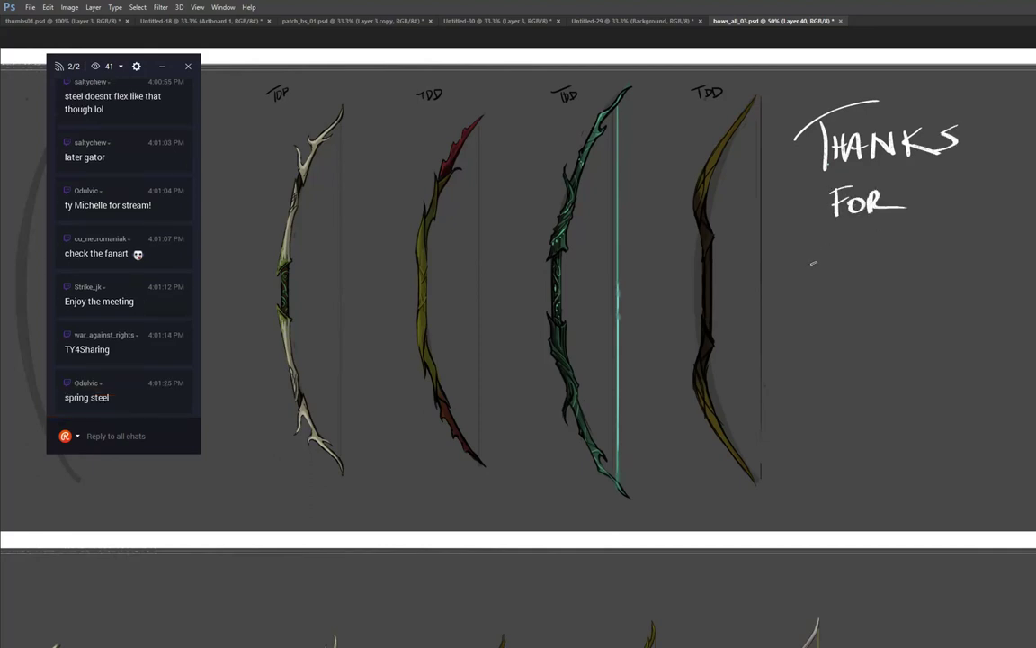
Step: Handwrite "WATCHING" in white beneath "FOR", ending the G with a long upward flourish
mouse_move(813, 255)
mouse_down()
mouse_move(832, 275)
mouse_move(868, 272)
mouse_move(891, 240)
mouse_up()
drag(867, 243, 866, 276)
drag(906, 245, 914, 276)
mouse_move(927, 242)
mouse_down()
mouse_move(922, 270)
mouse_move(948, 254)
mouse_move(972, 264)
mouse_move(1012, 230)
mouse_up()
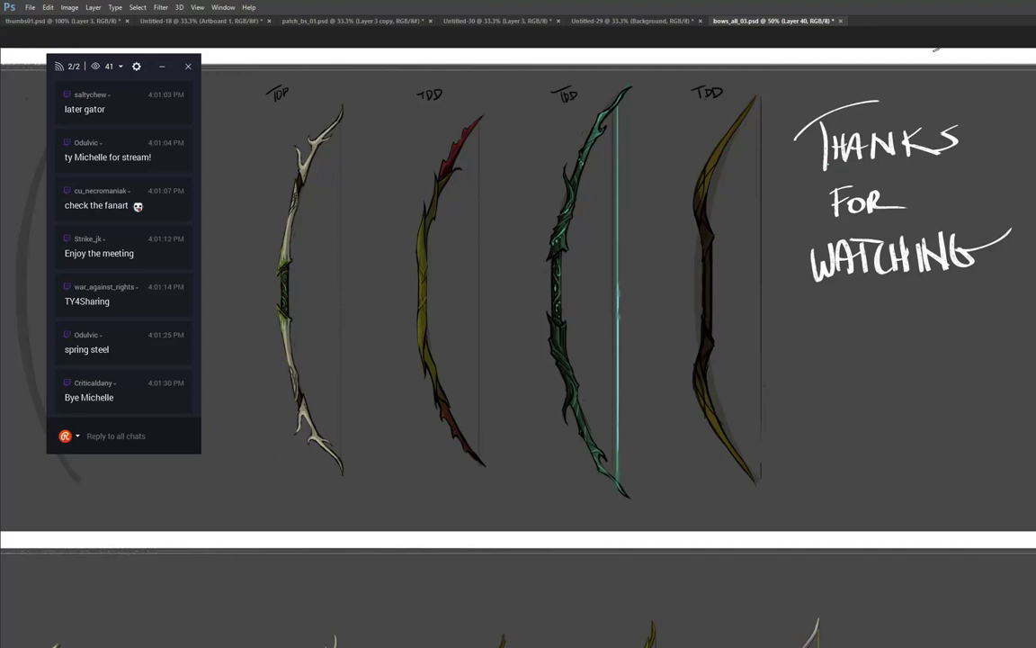
Step: Draw a large white heart with crossing tails around the handwritten message and a small heart on each side of the tails
mouse_move(855, 108)
mouse_down()
mouse_move(876, 320)
mouse_move(894, 389)
mouse_move(943, 69)
mouse_move(977, 220)
mouse_move(878, 398)
mouse_up()
mouse_move(927, 326)
mouse_down()
mouse_move(913, 322)
mouse_move(939, 348)
mouse_up()
mouse_move(926, 327)
mouse_down()
mouse_move(943, 333)
mouse_move(936, 345)
mouse_up()
mouse_move(826, 353)
mouse_down()
mouse_move(814, 344)
mouse_move(840, 369)
mouse_up()
mouse_move(824, 353)
mouse_down()
mouse_move(842, 345)
mouse_move(836, 369)
mouse_up()
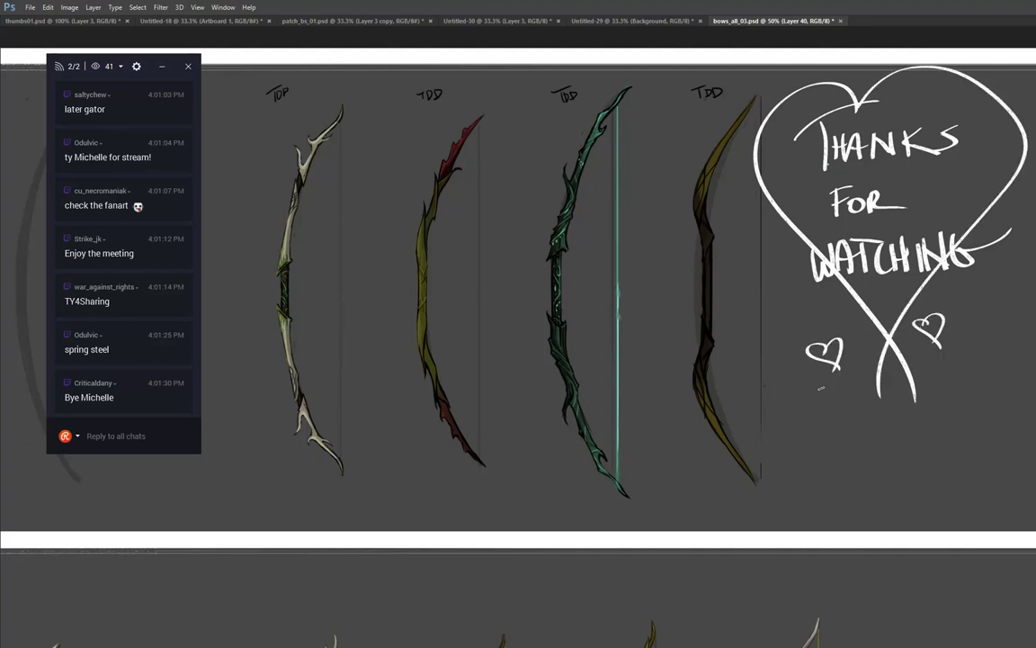